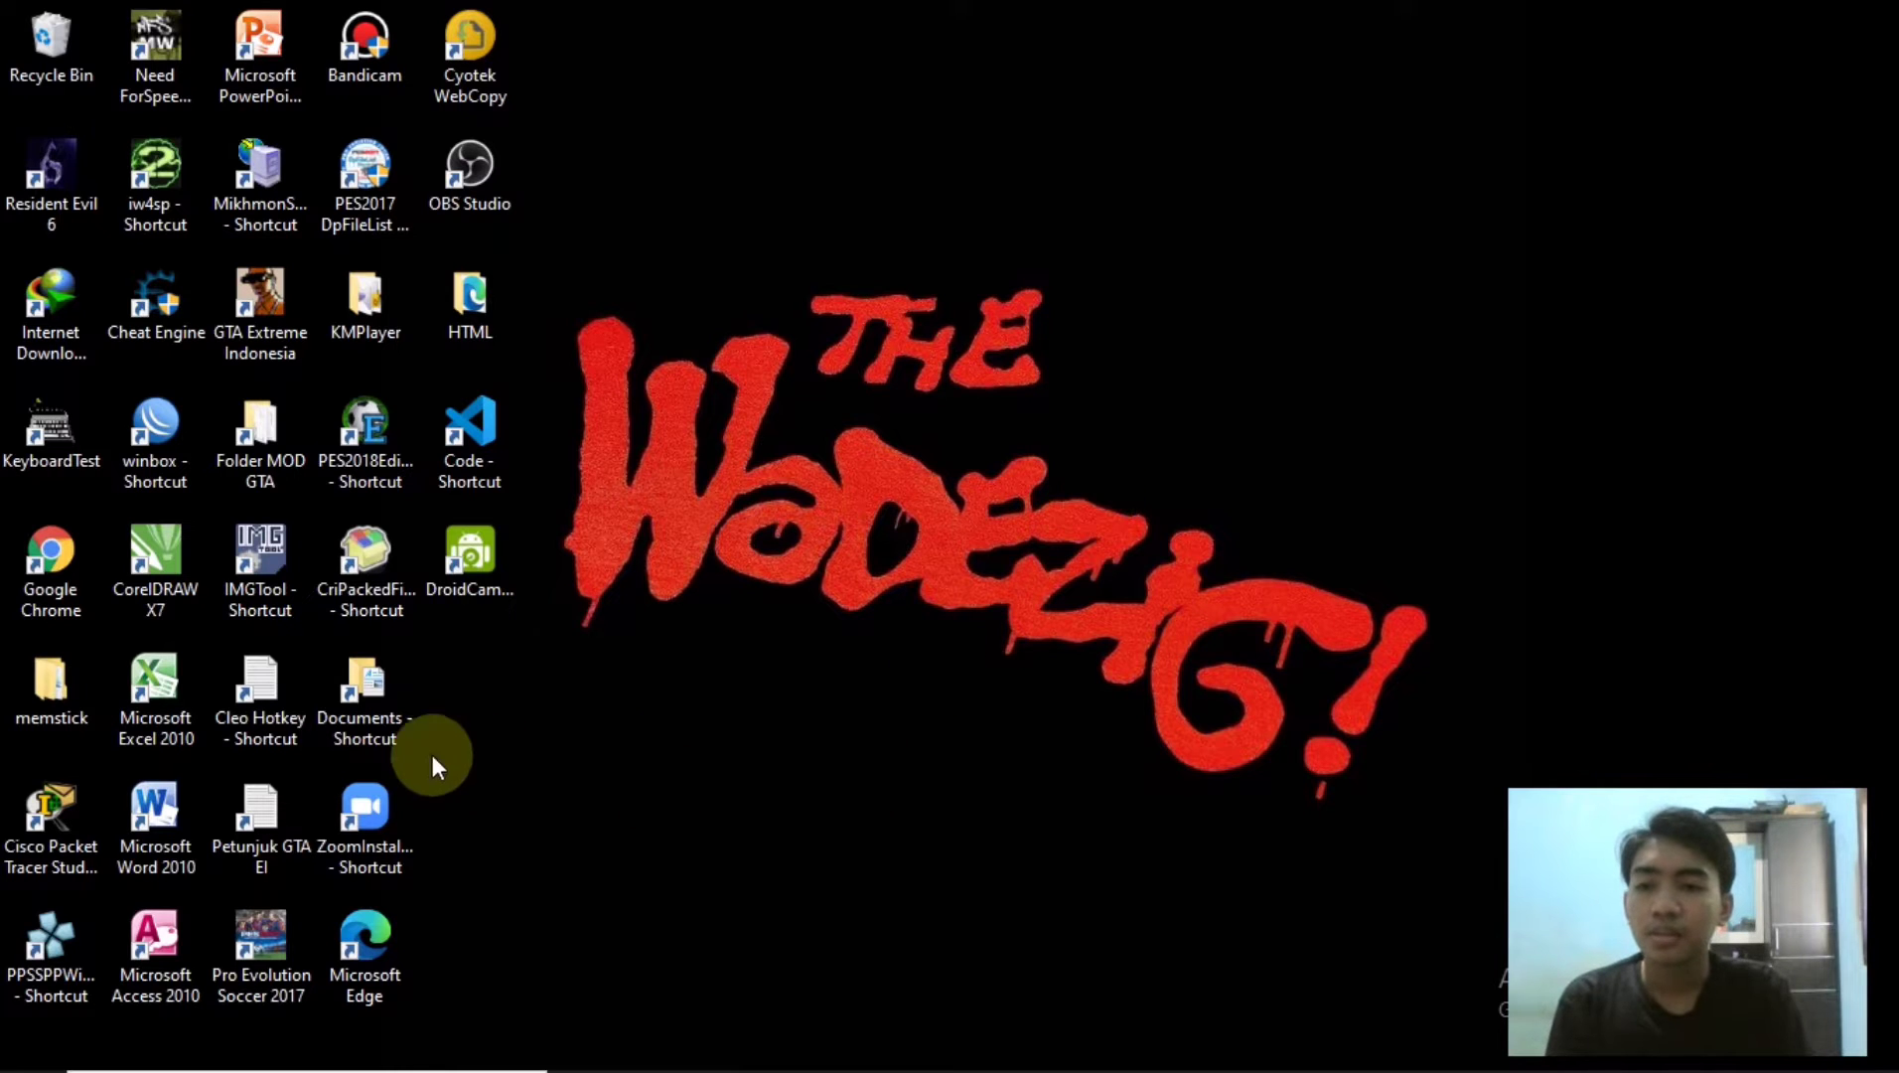
Step: Launch Microsoft Excel 2010 with a blank workbook, maximize its window and dismiss the activation wizard
double_click(171, 694)
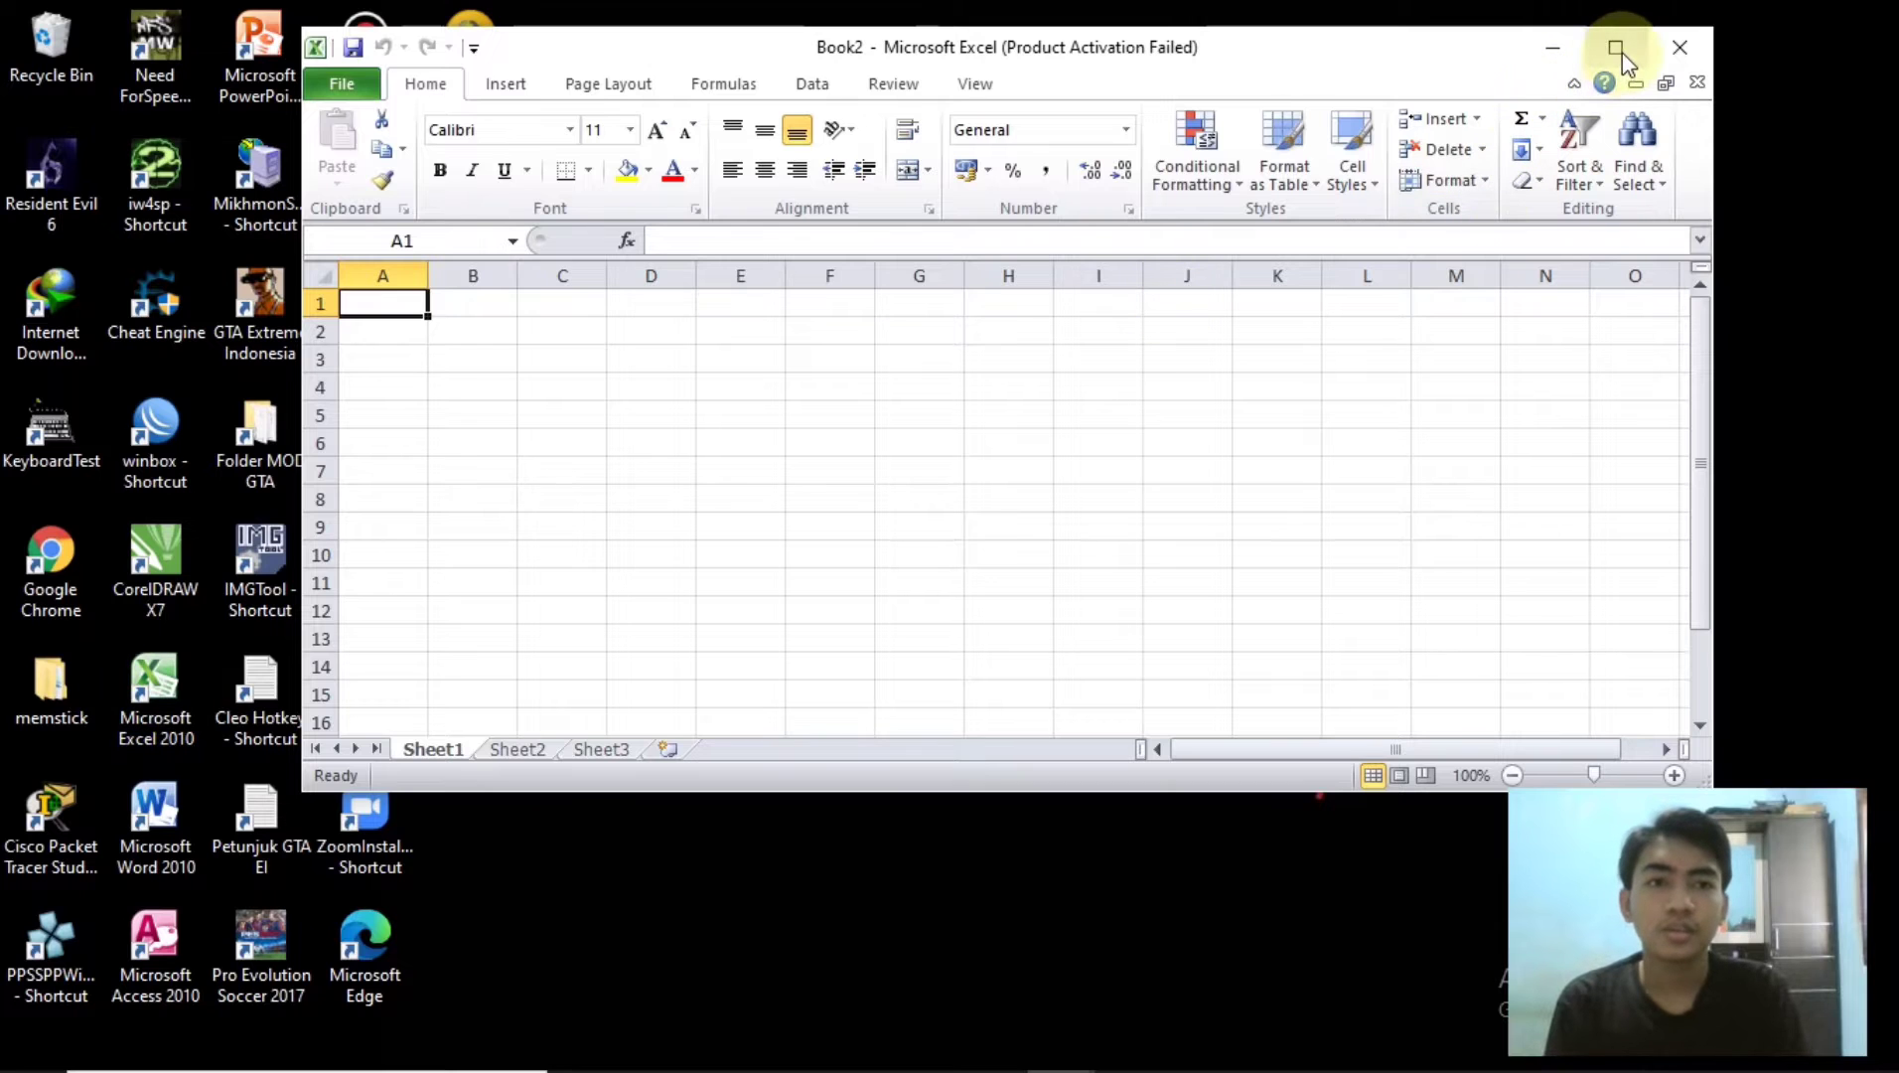
click(1617, 50)
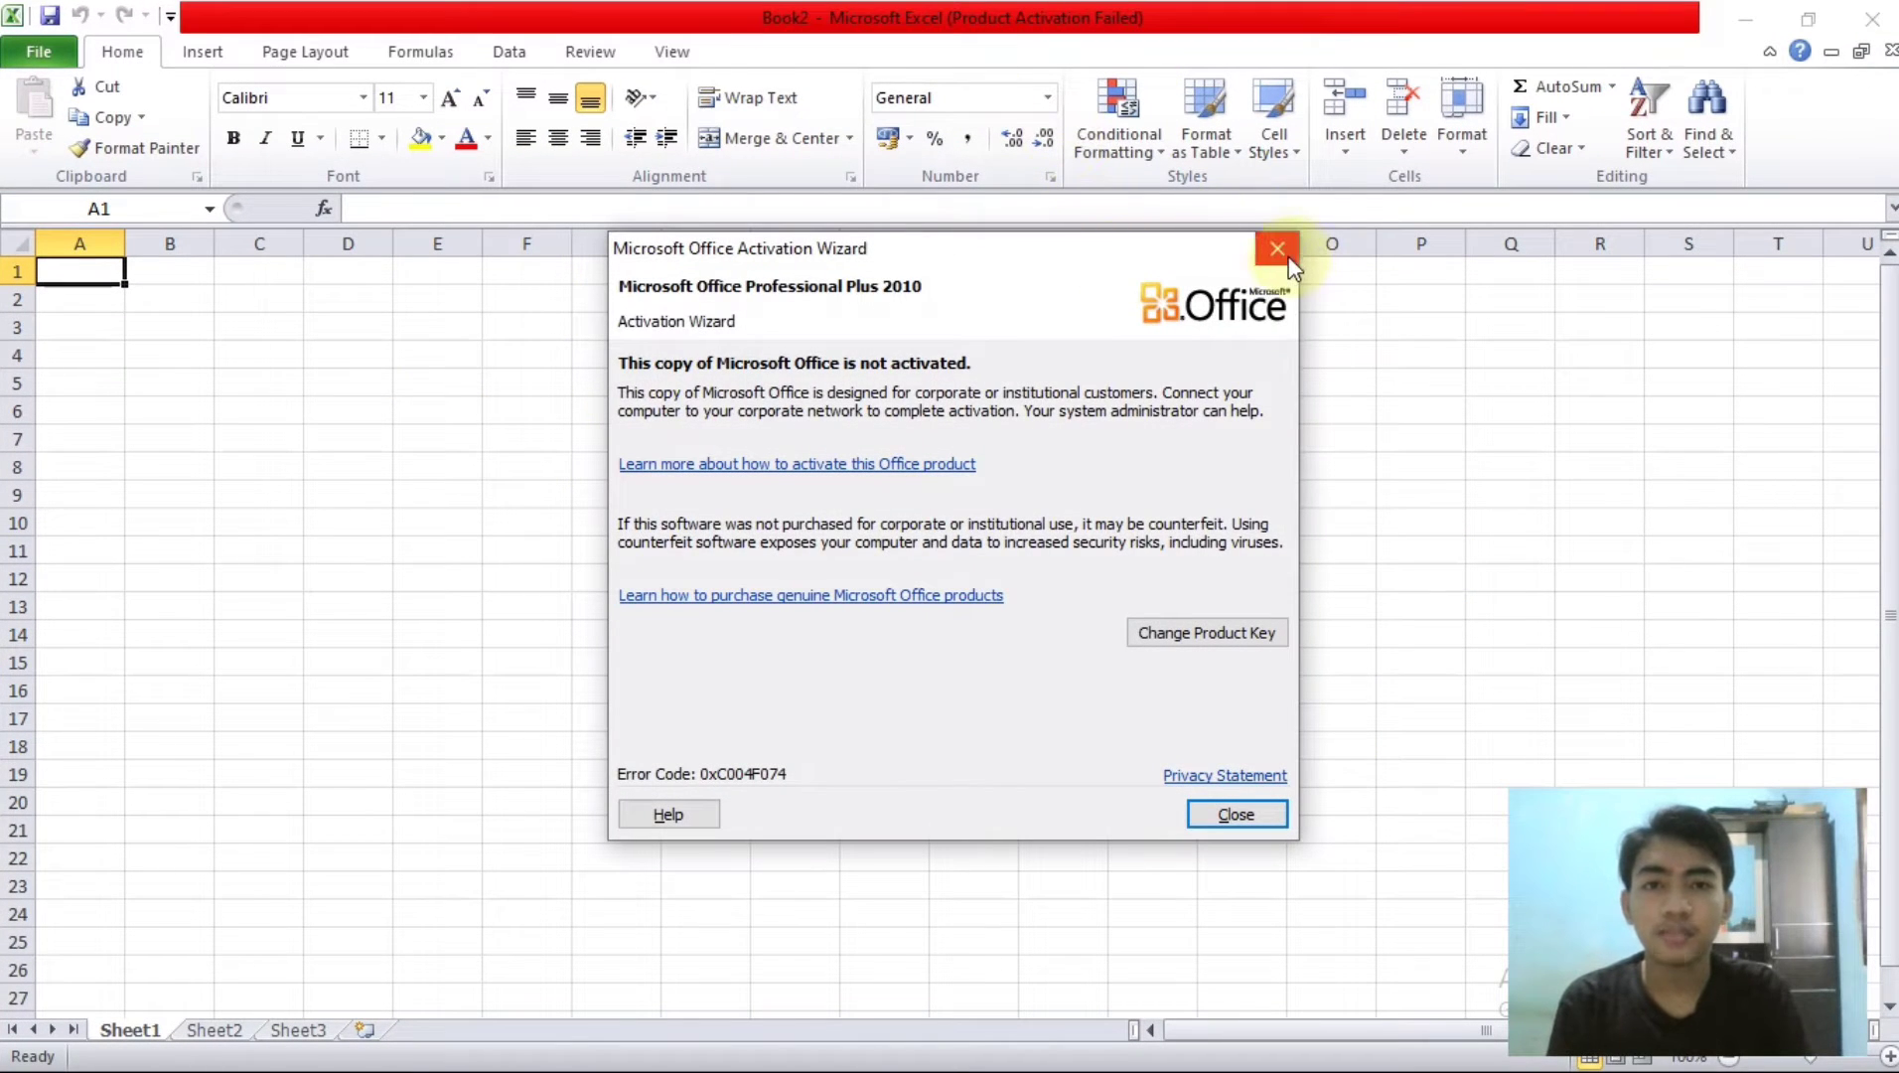
click(1277, 250)
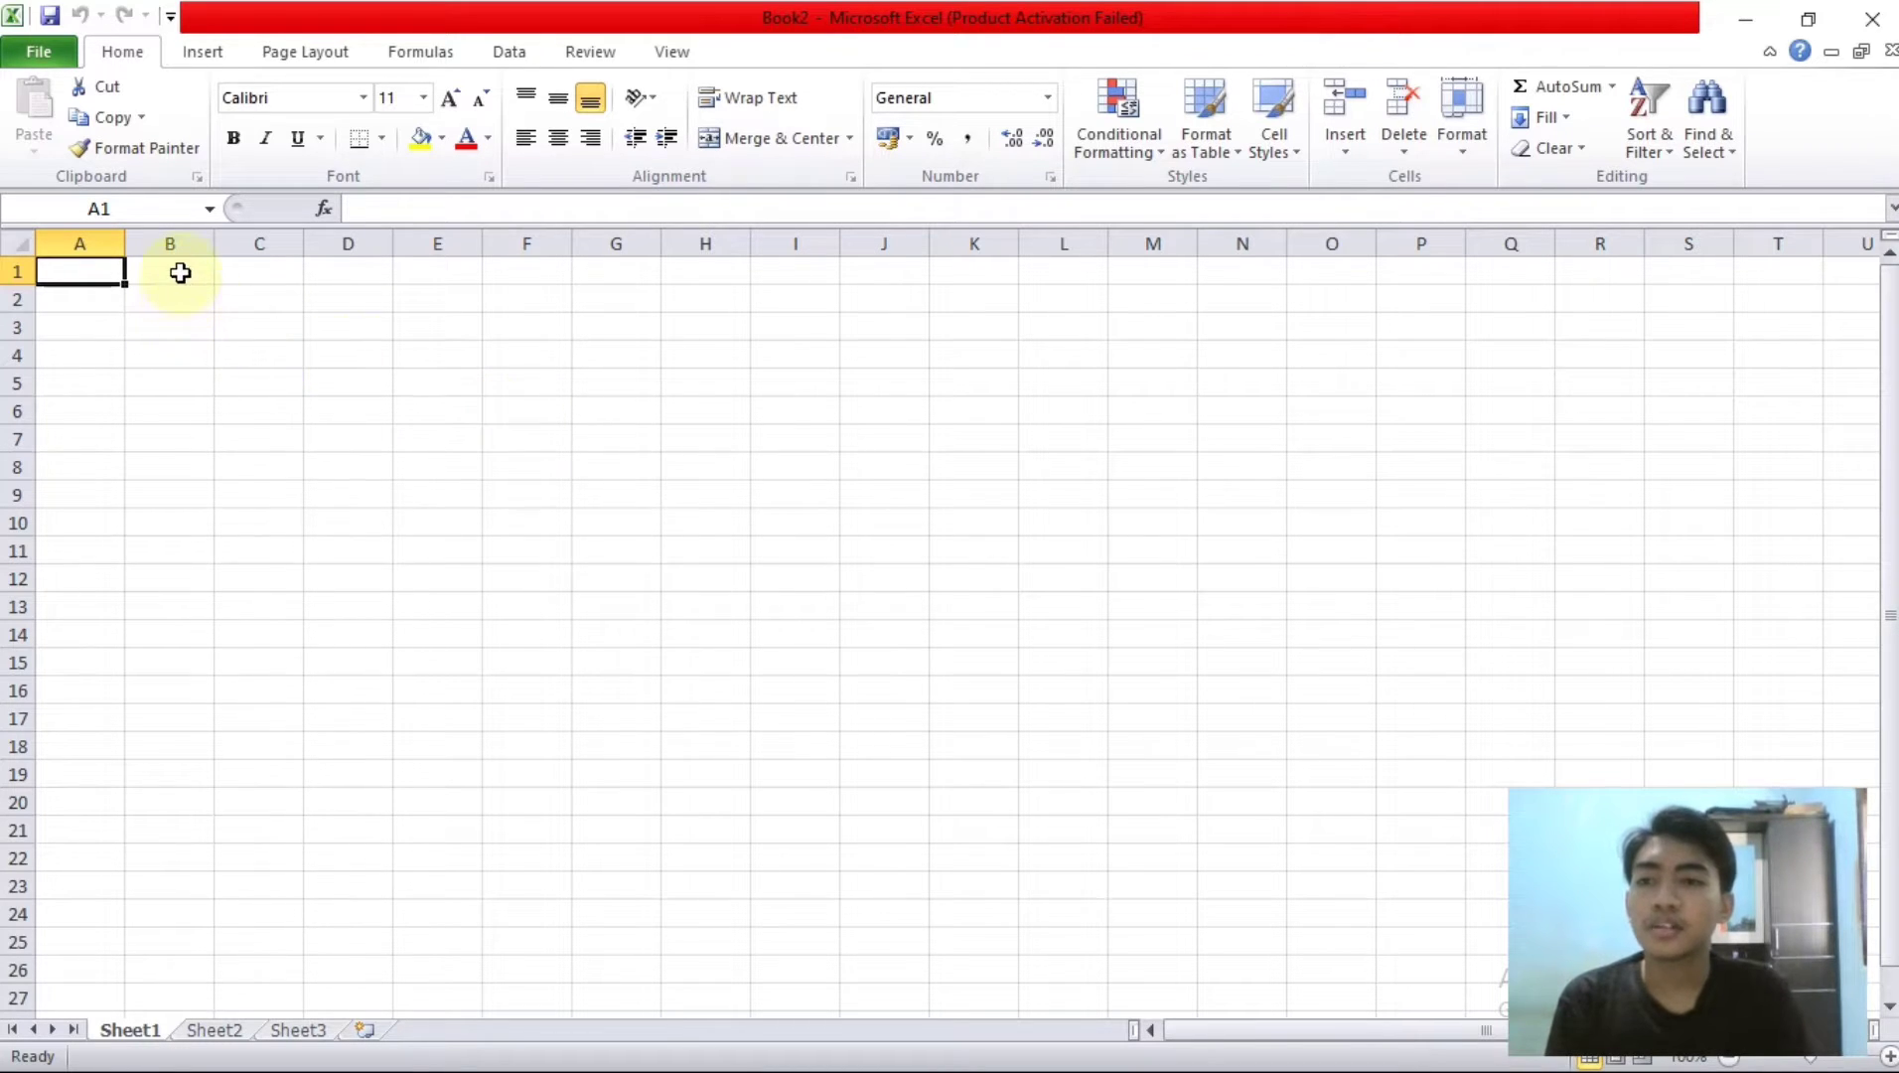
click(180, 272)
click(230, 274)
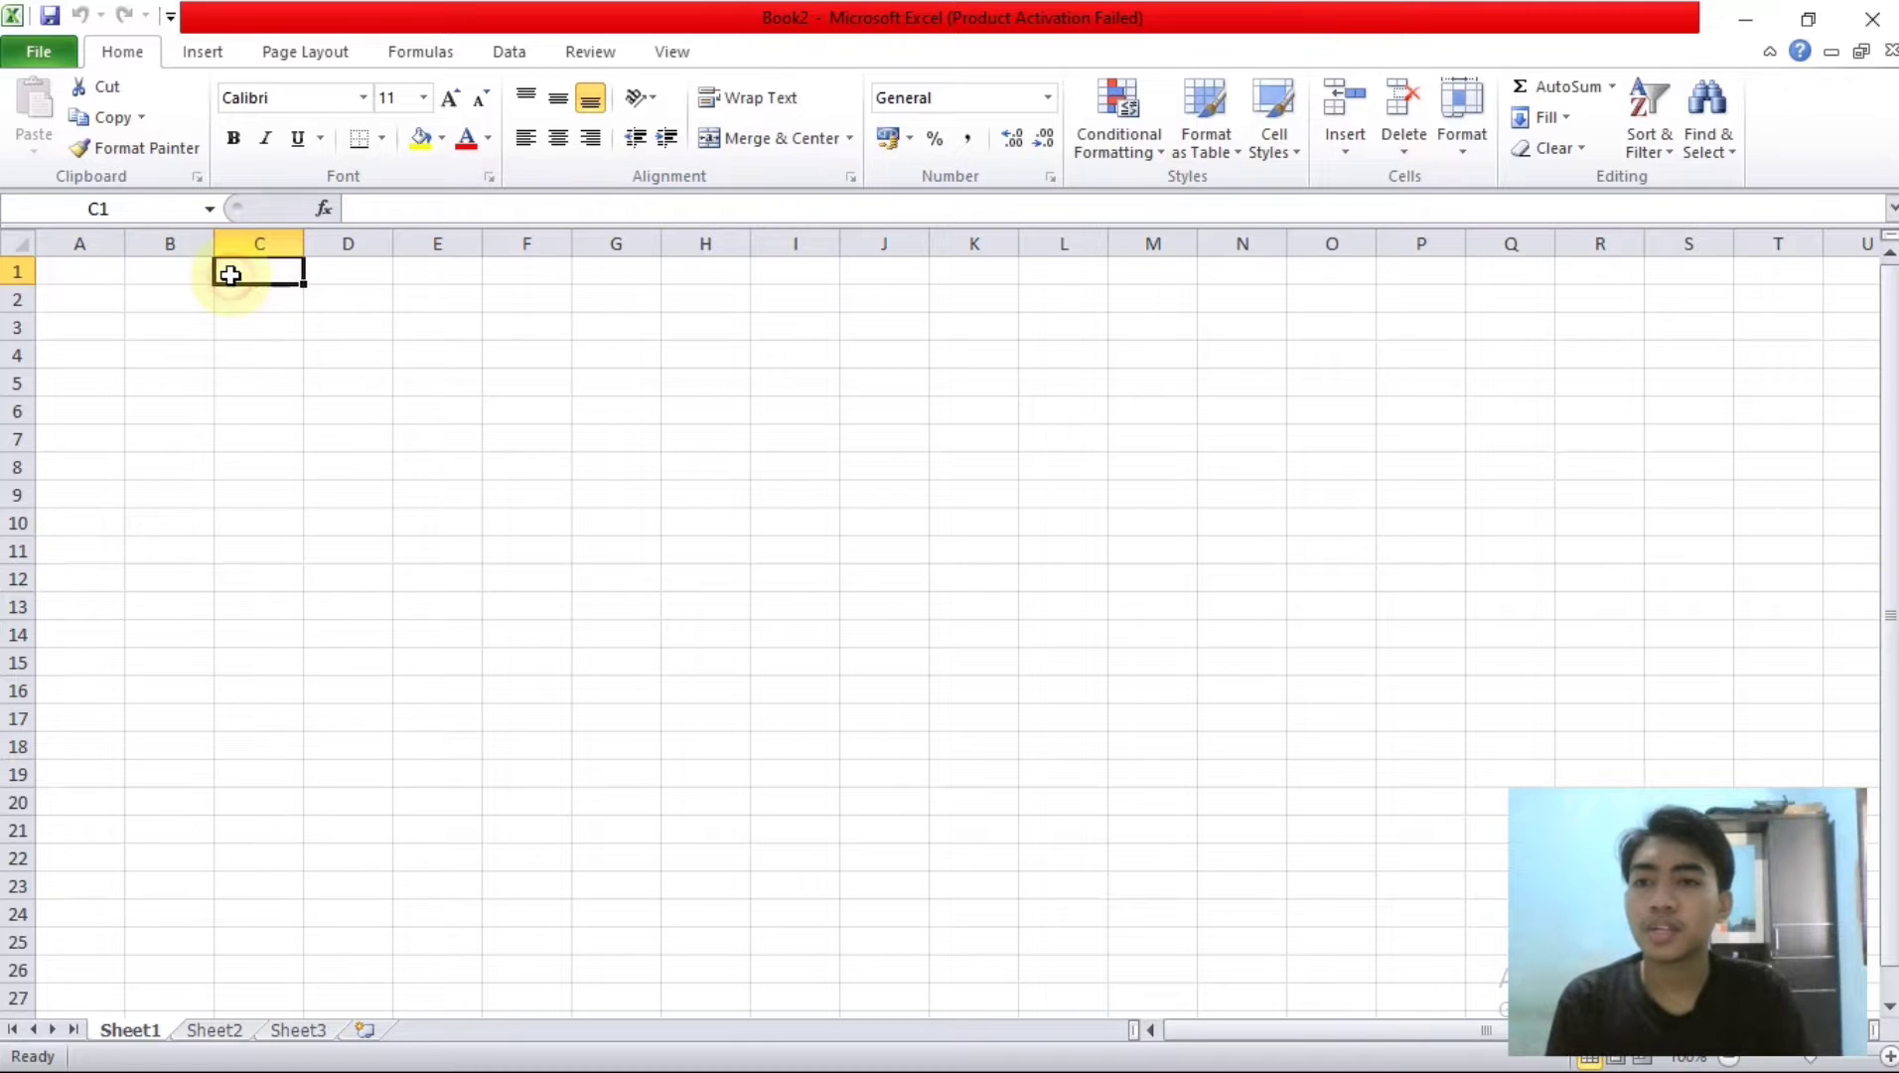
click(72, 276)
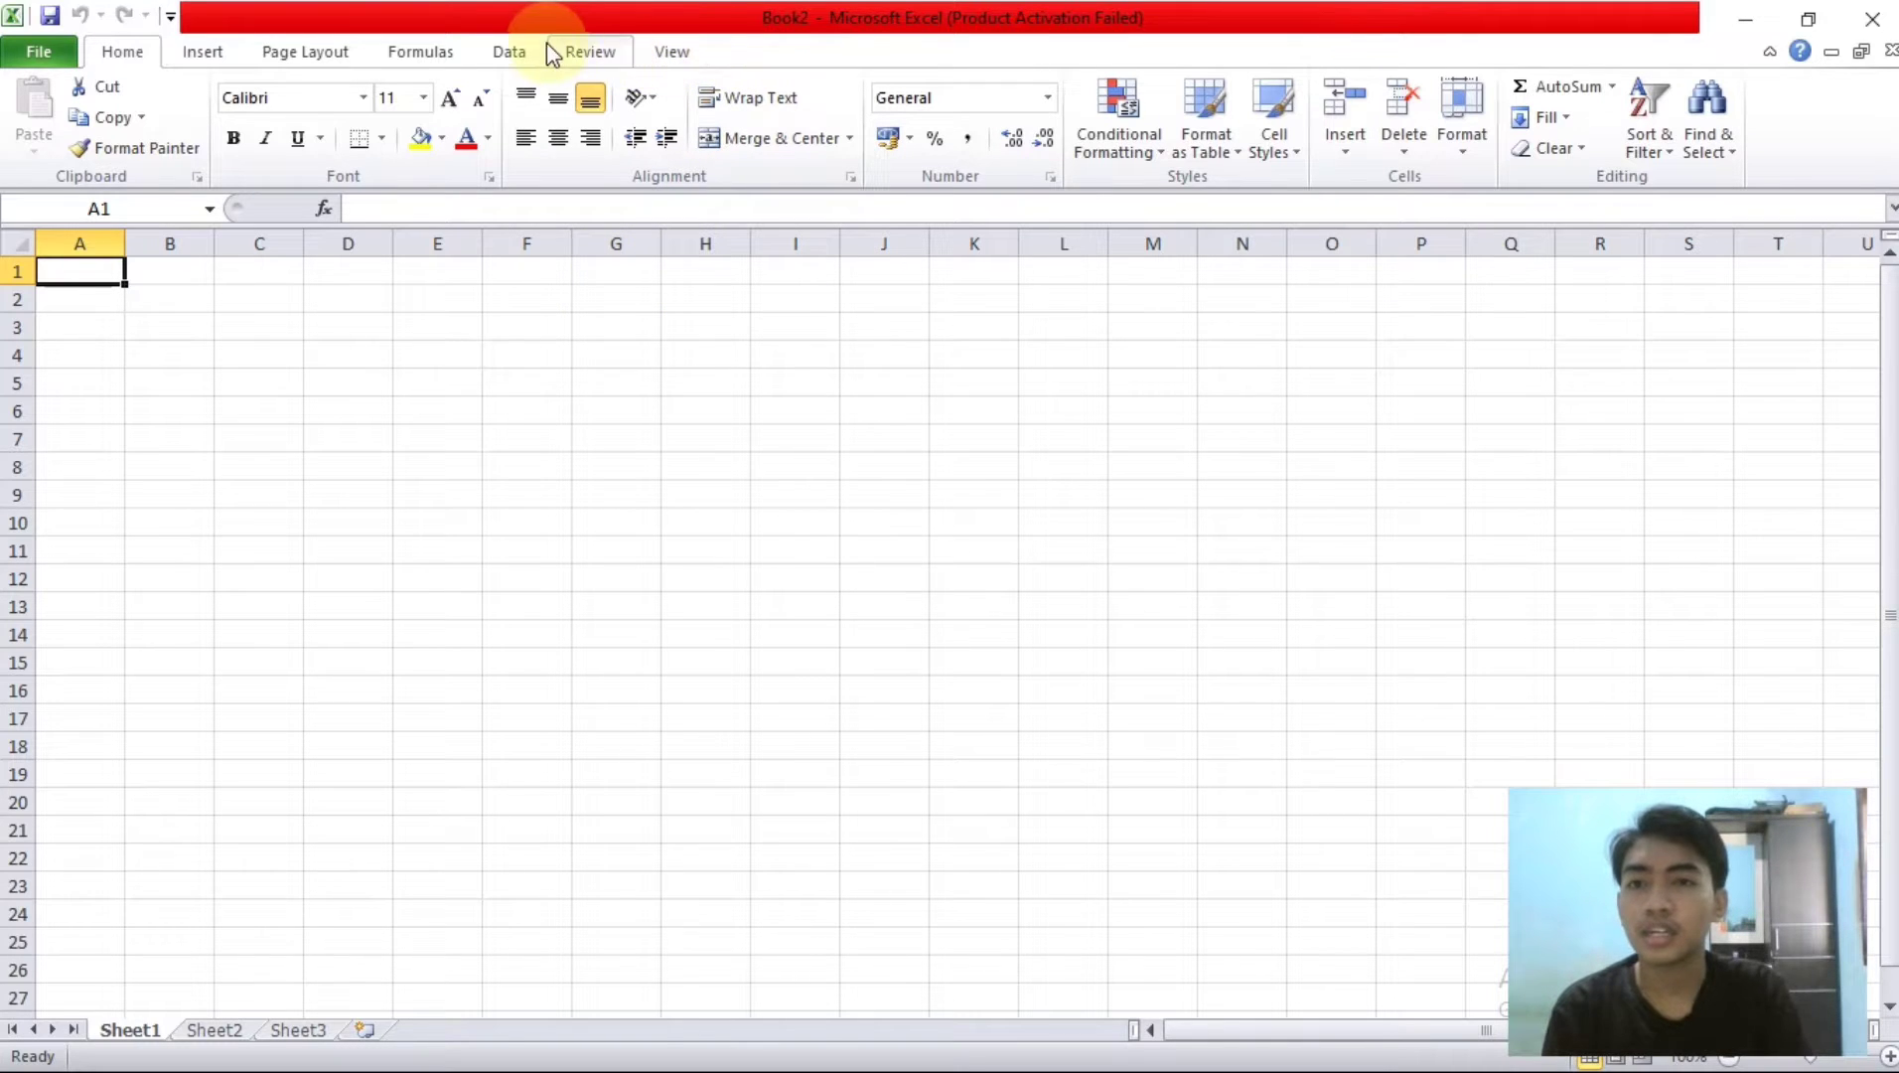
click(202, 51)
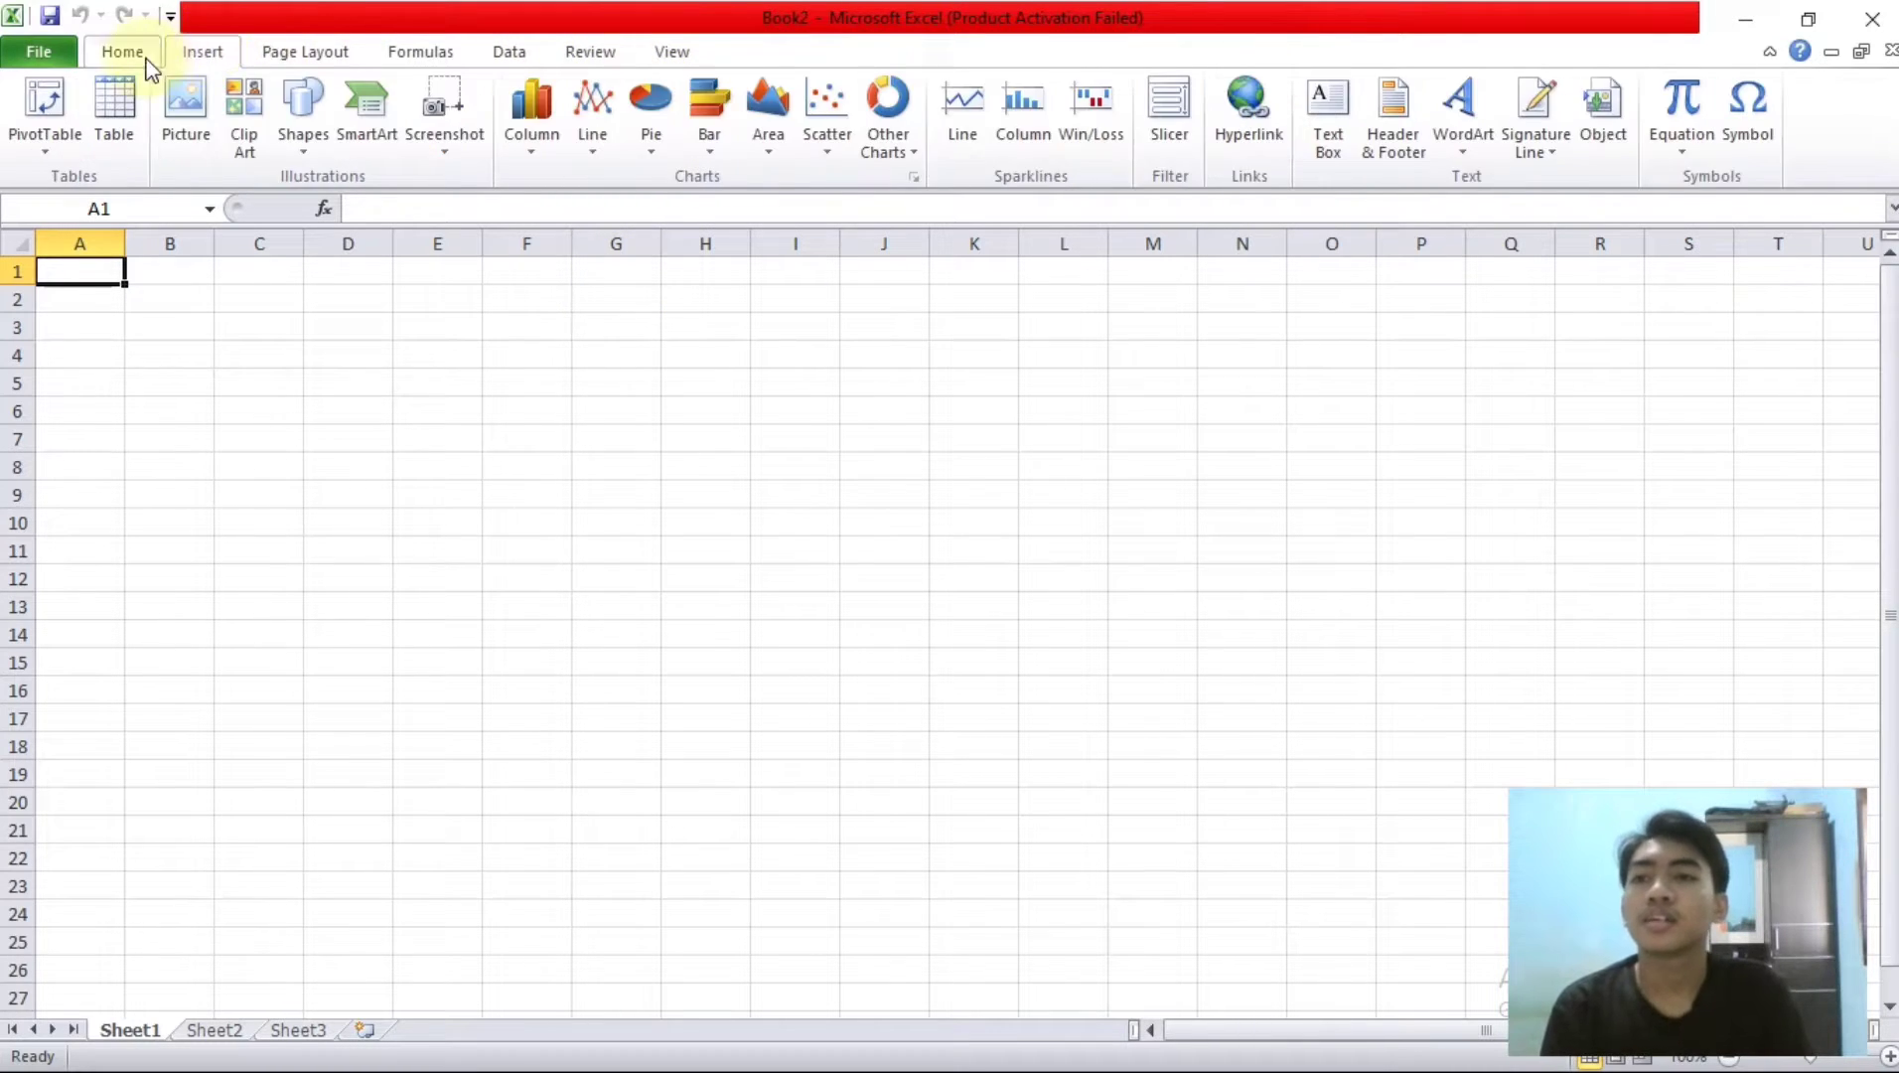
click(145, 61)
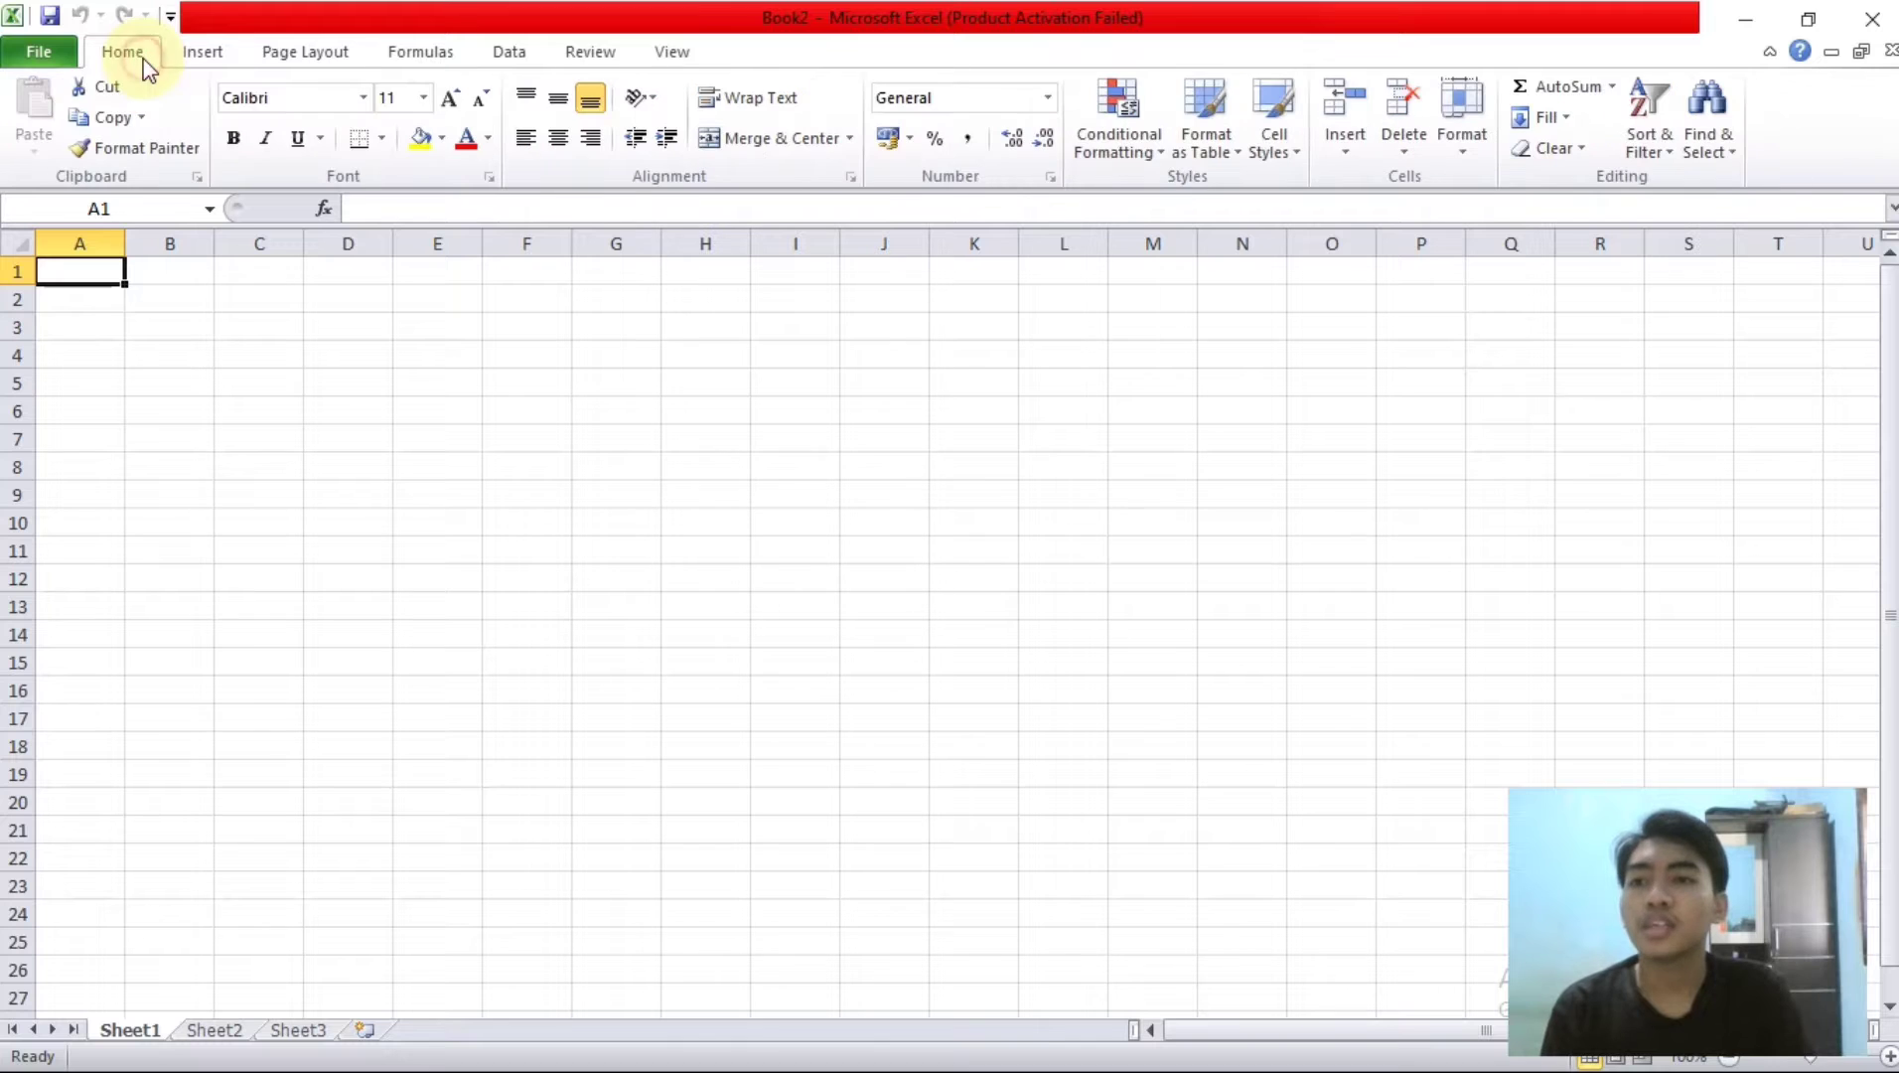
click(198, 55)
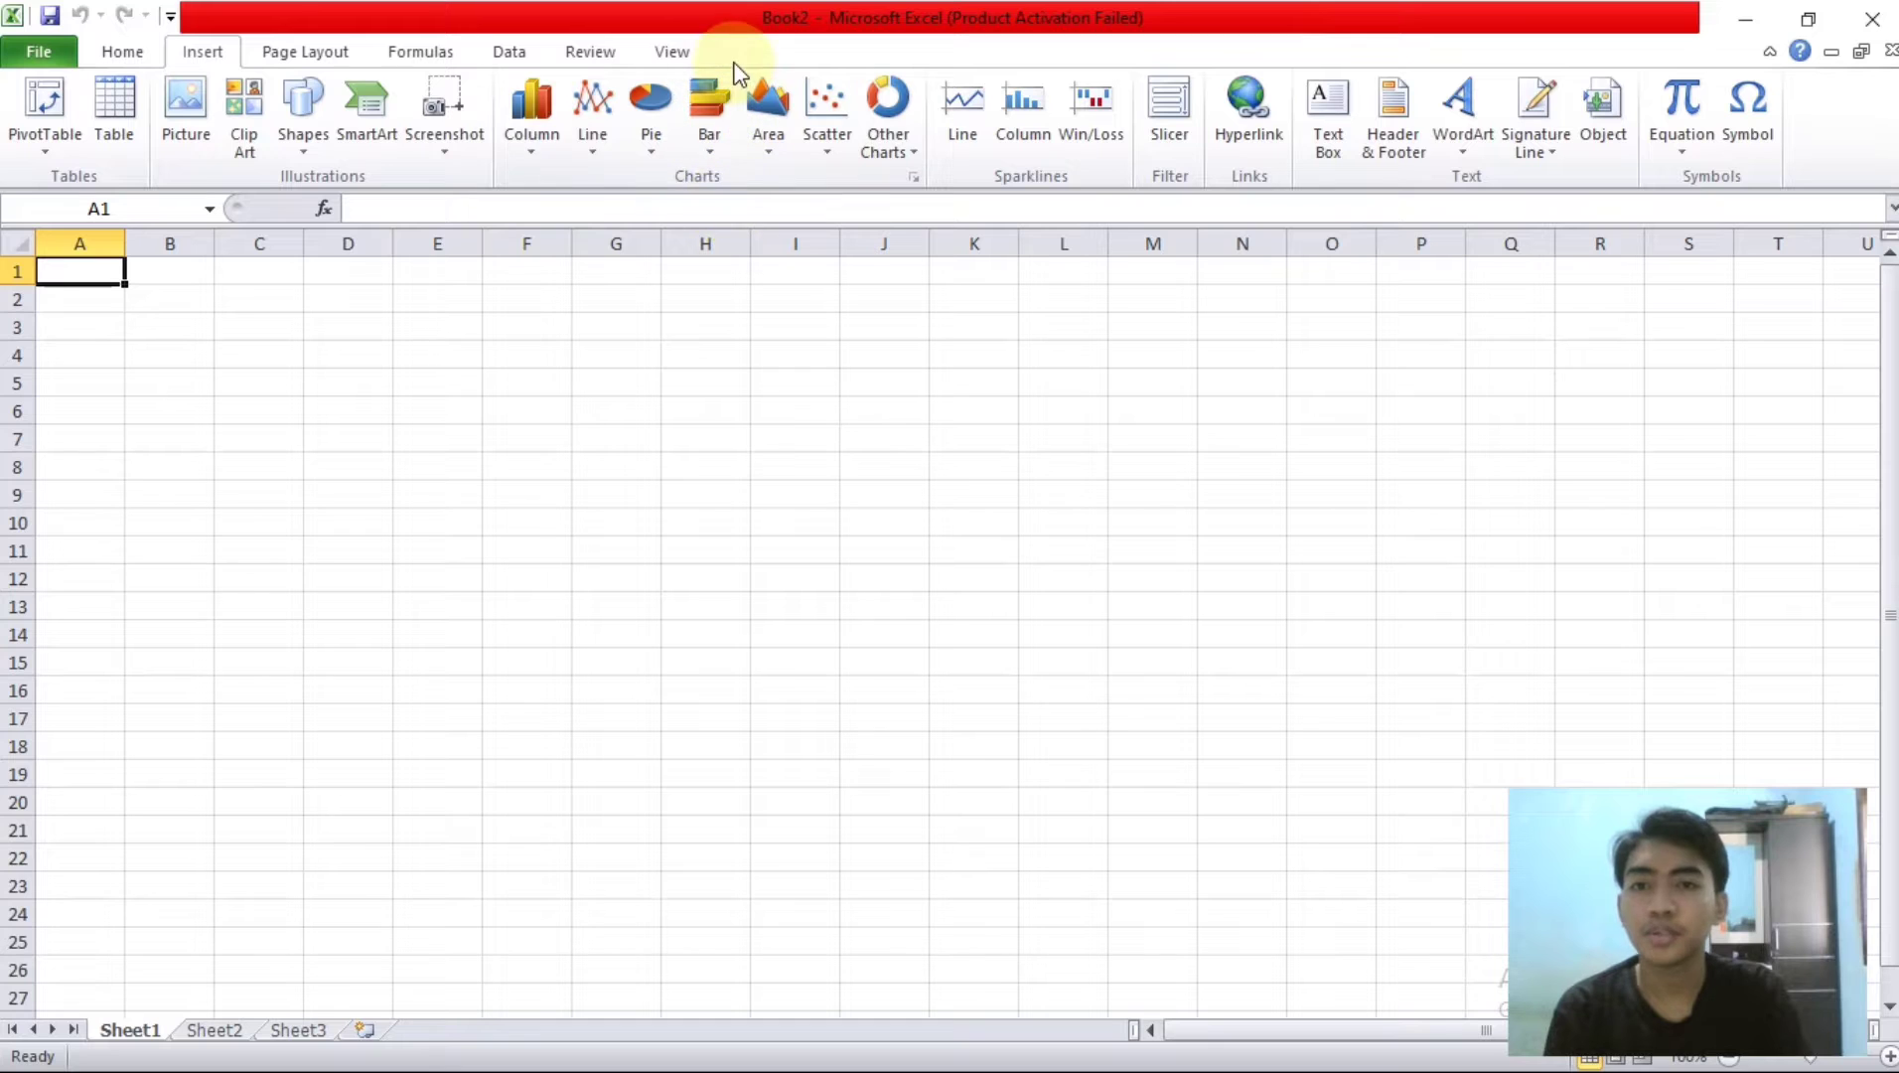
click(131, 54)
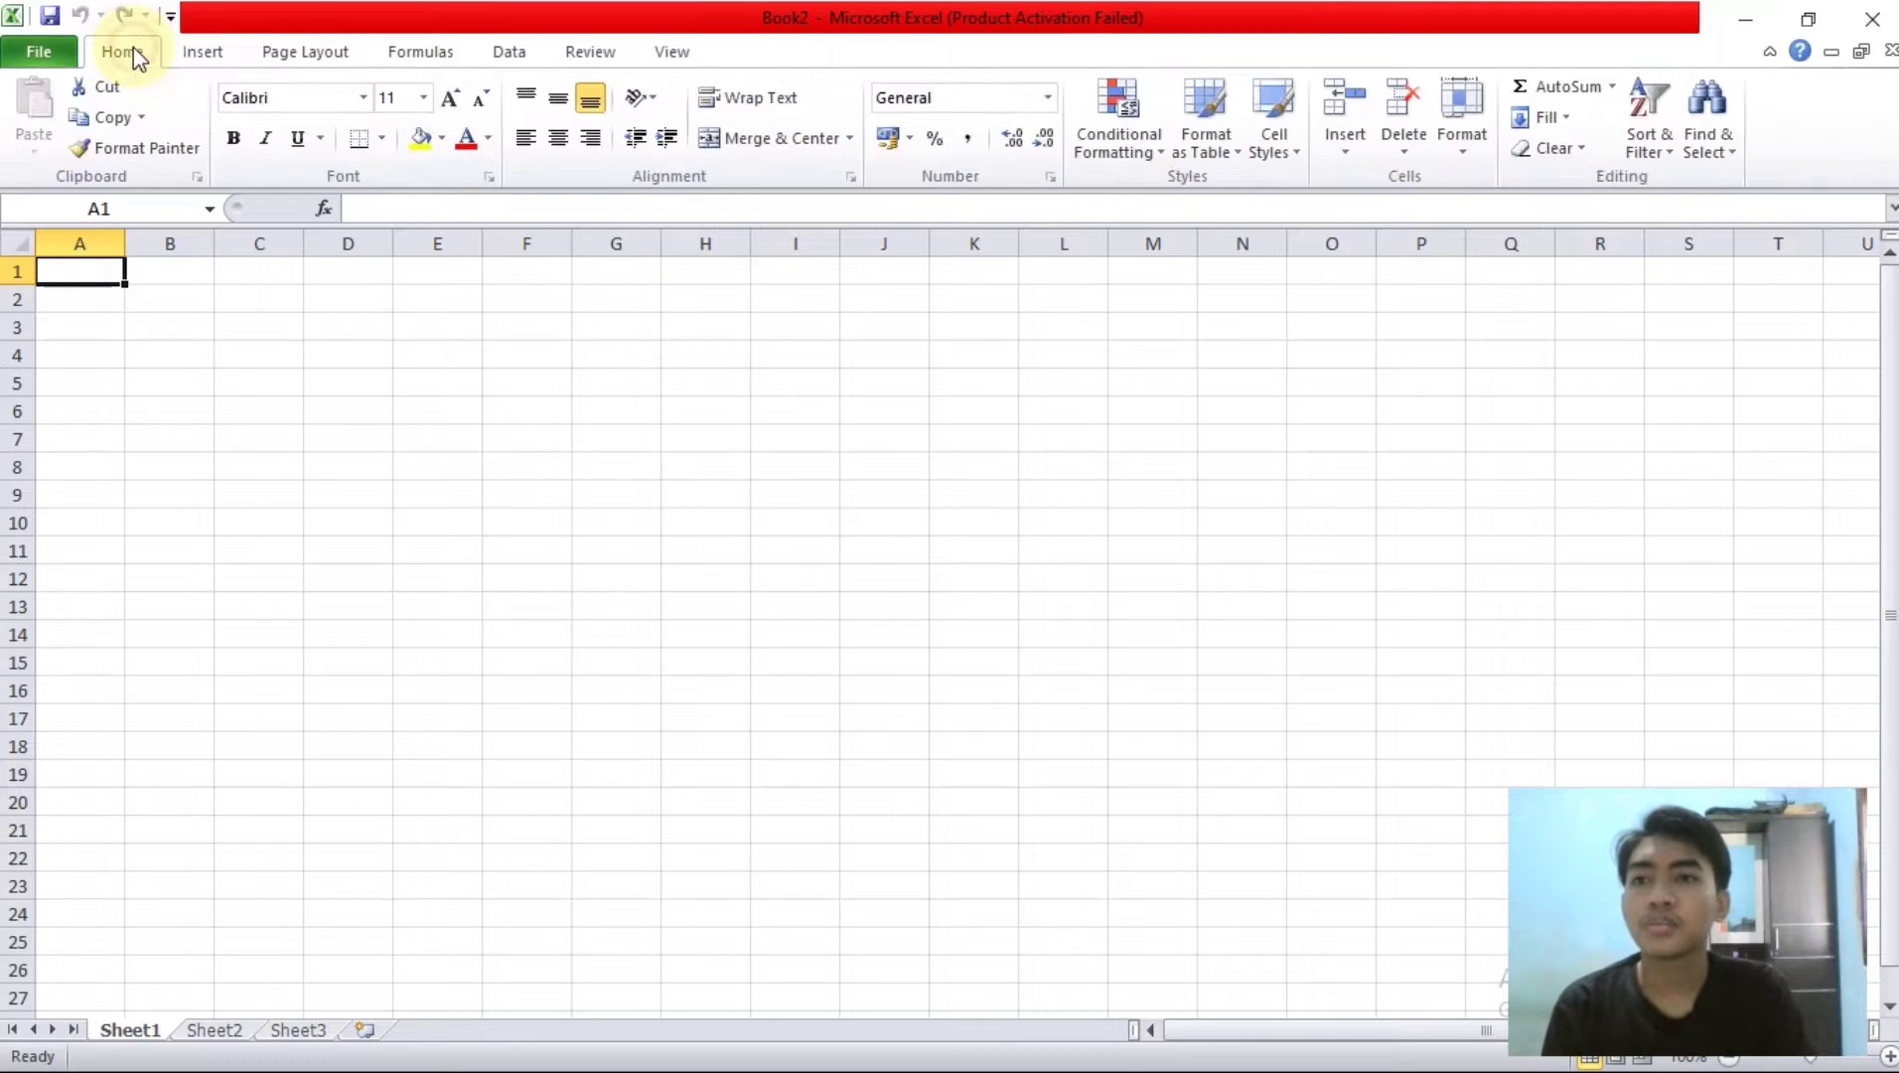
click(197, 51)
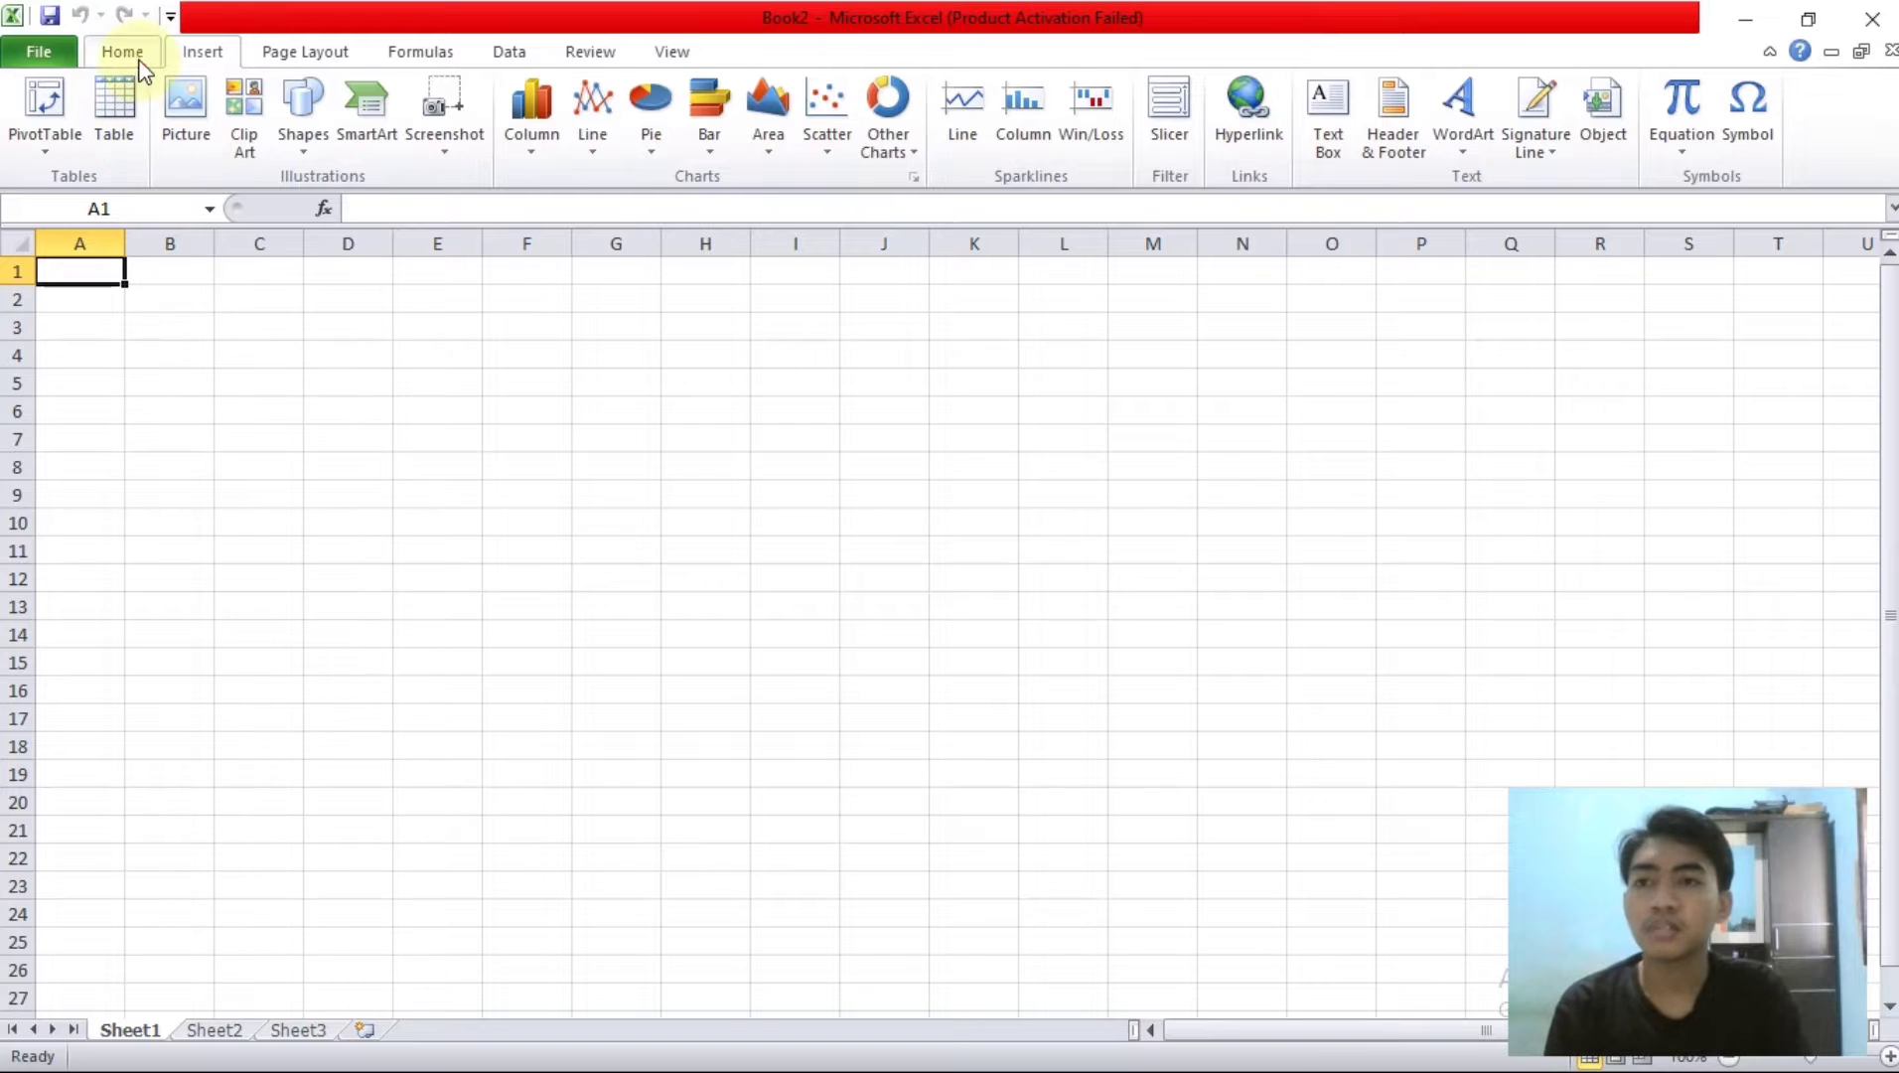
click(141, 62)
click(208, 59)
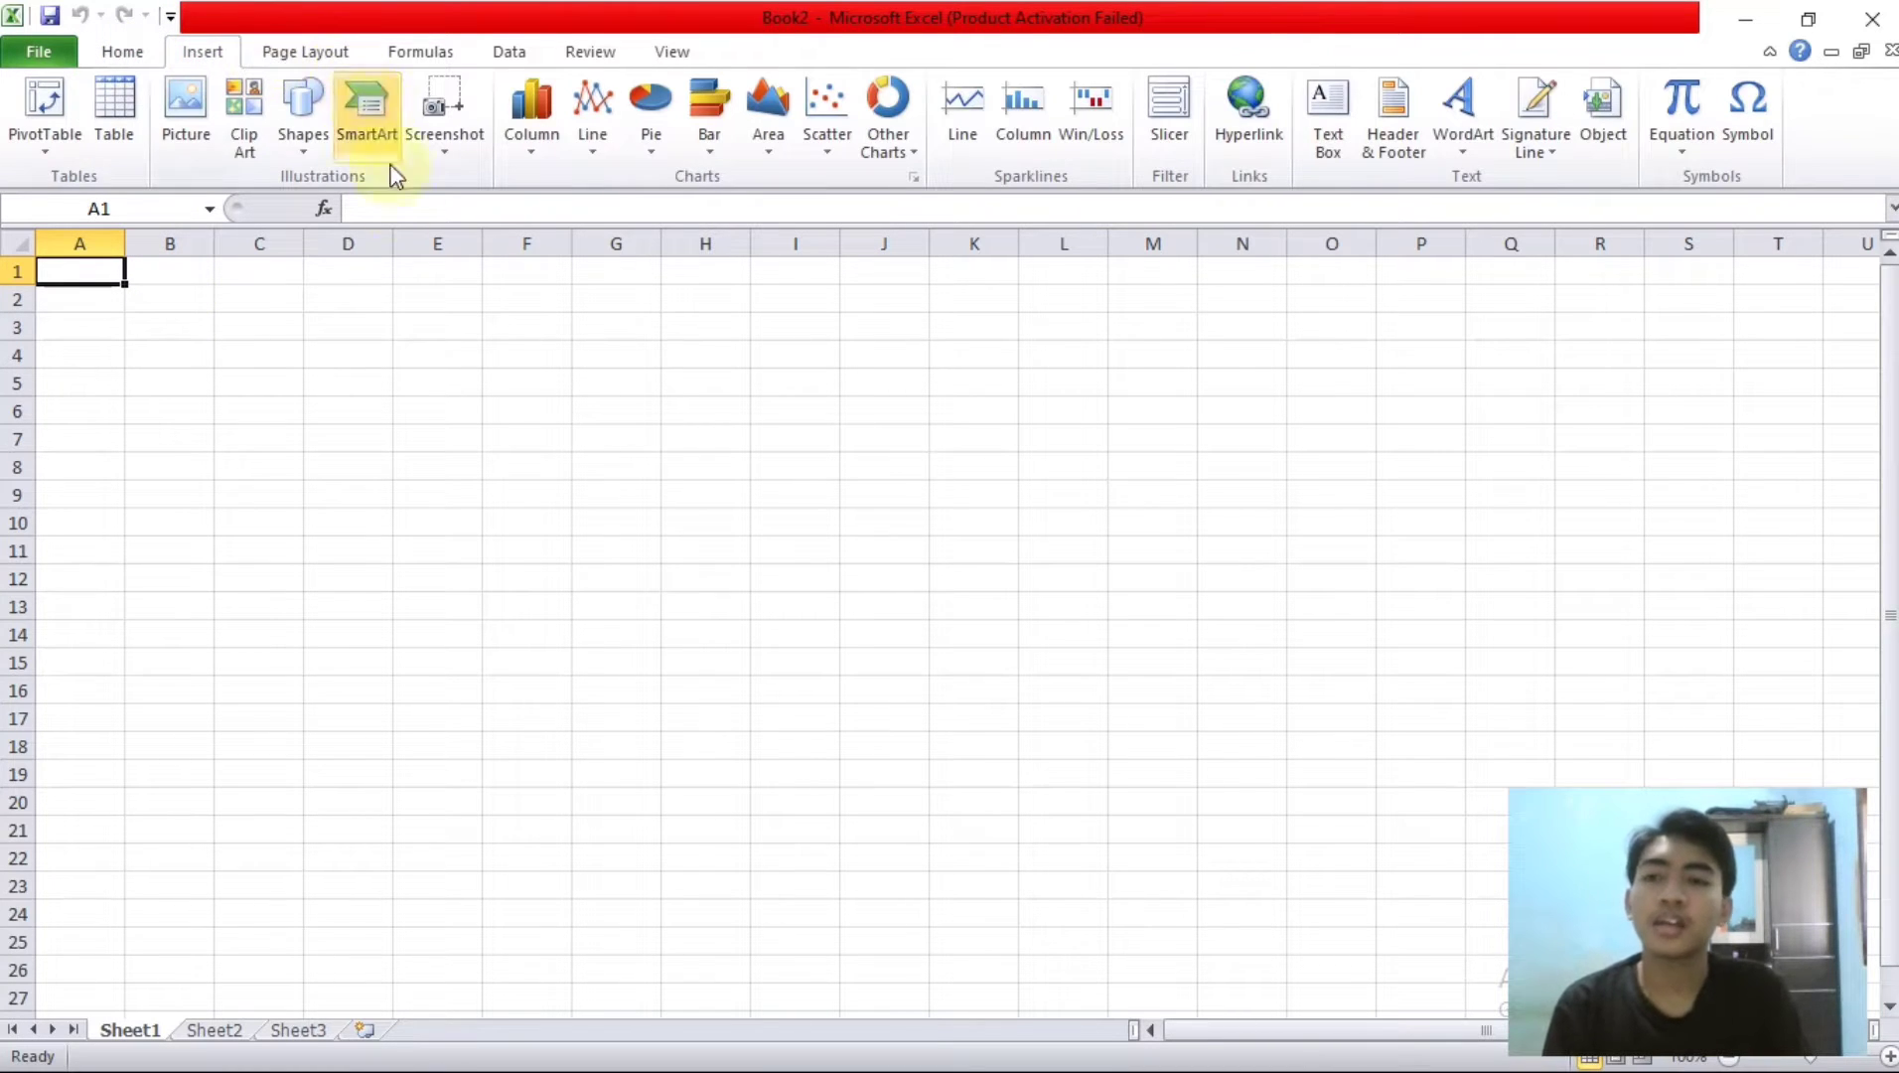
click(399, 357)
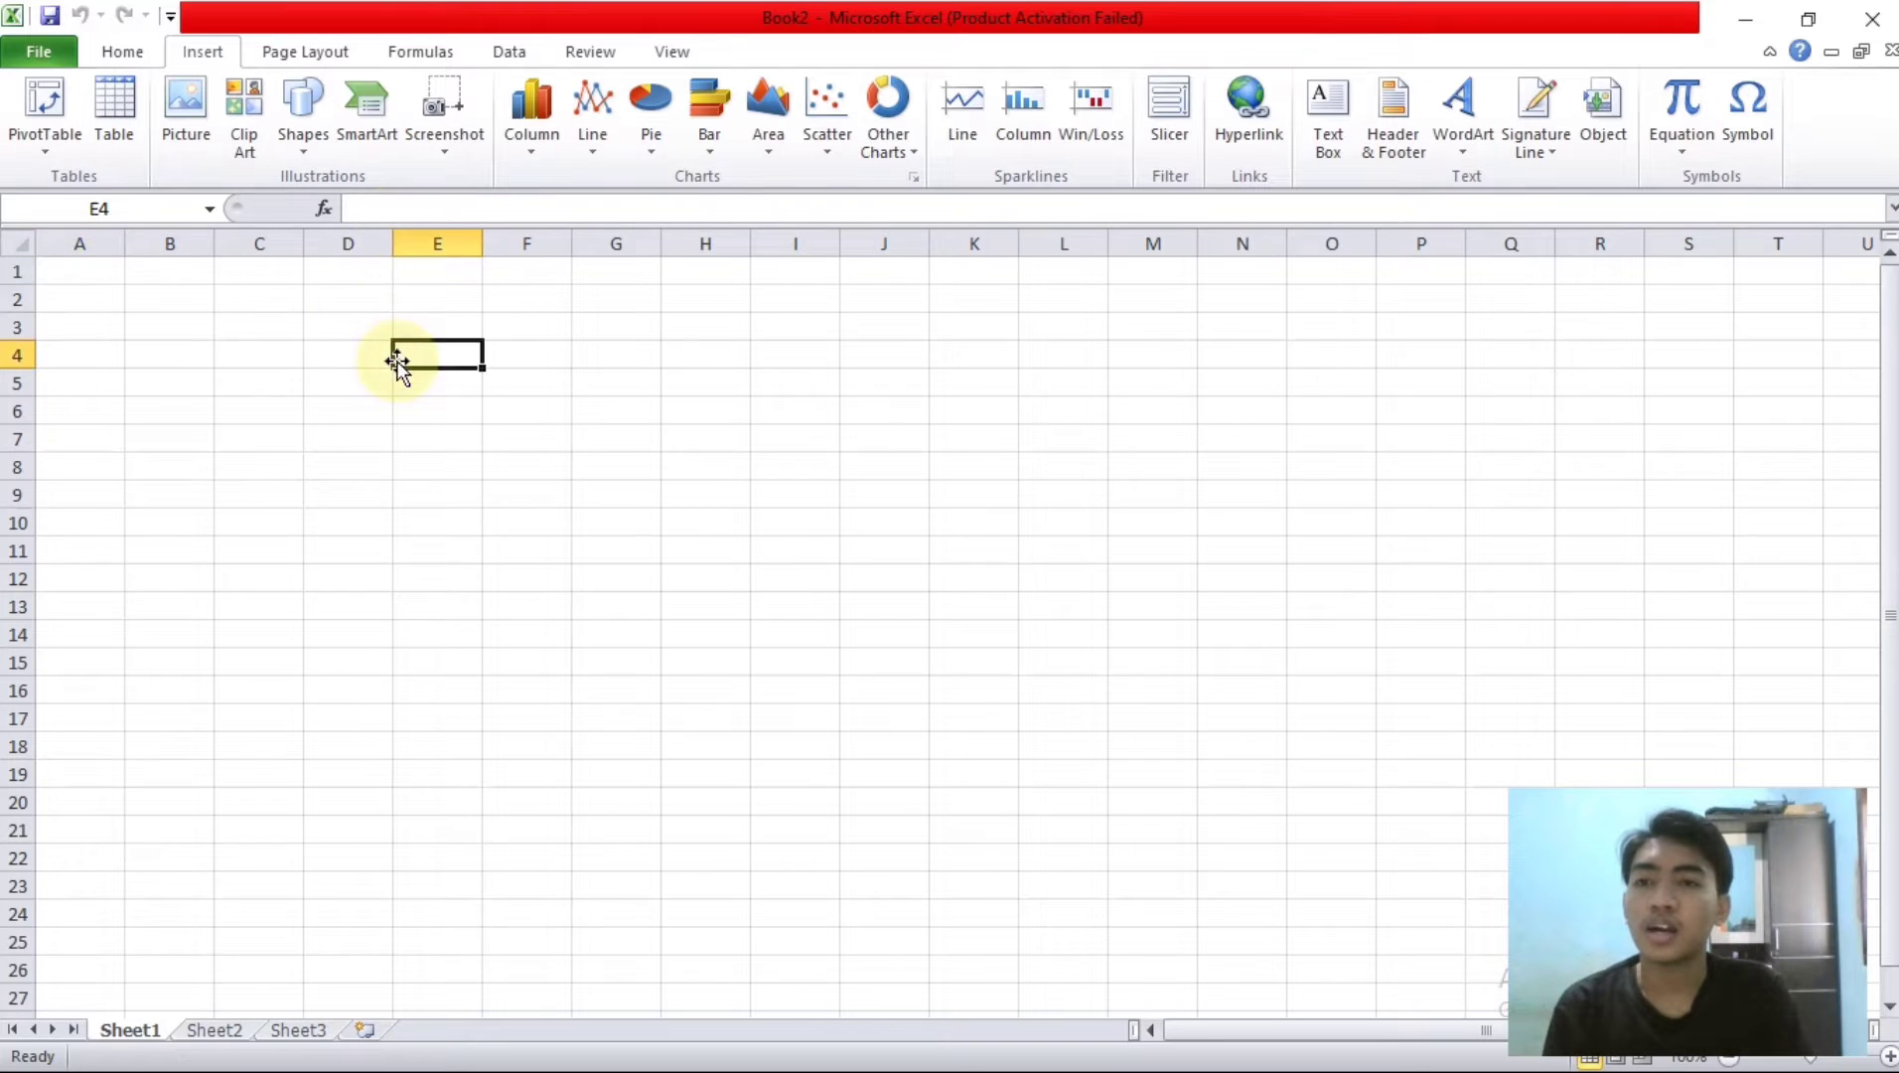
click(384, 213)
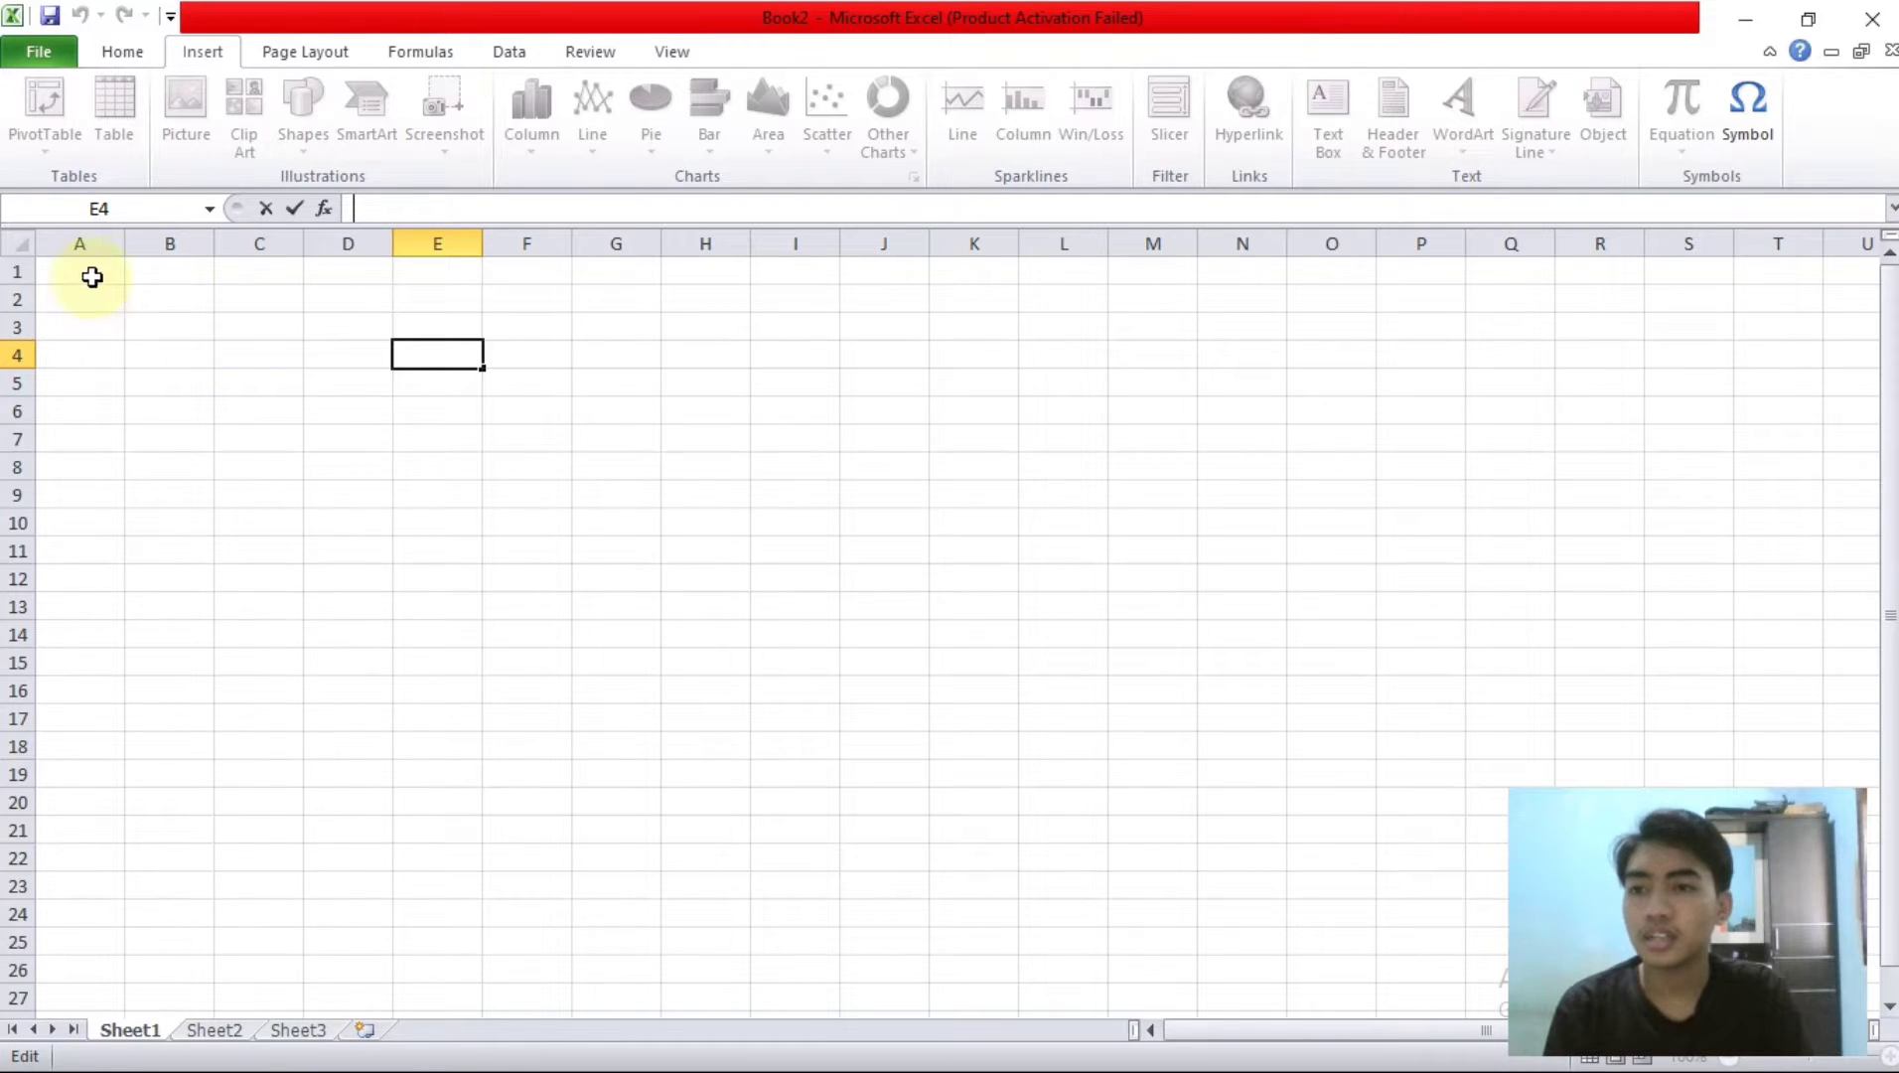
Step: Enter A in cell B1 and clear it again
click(176, 274)
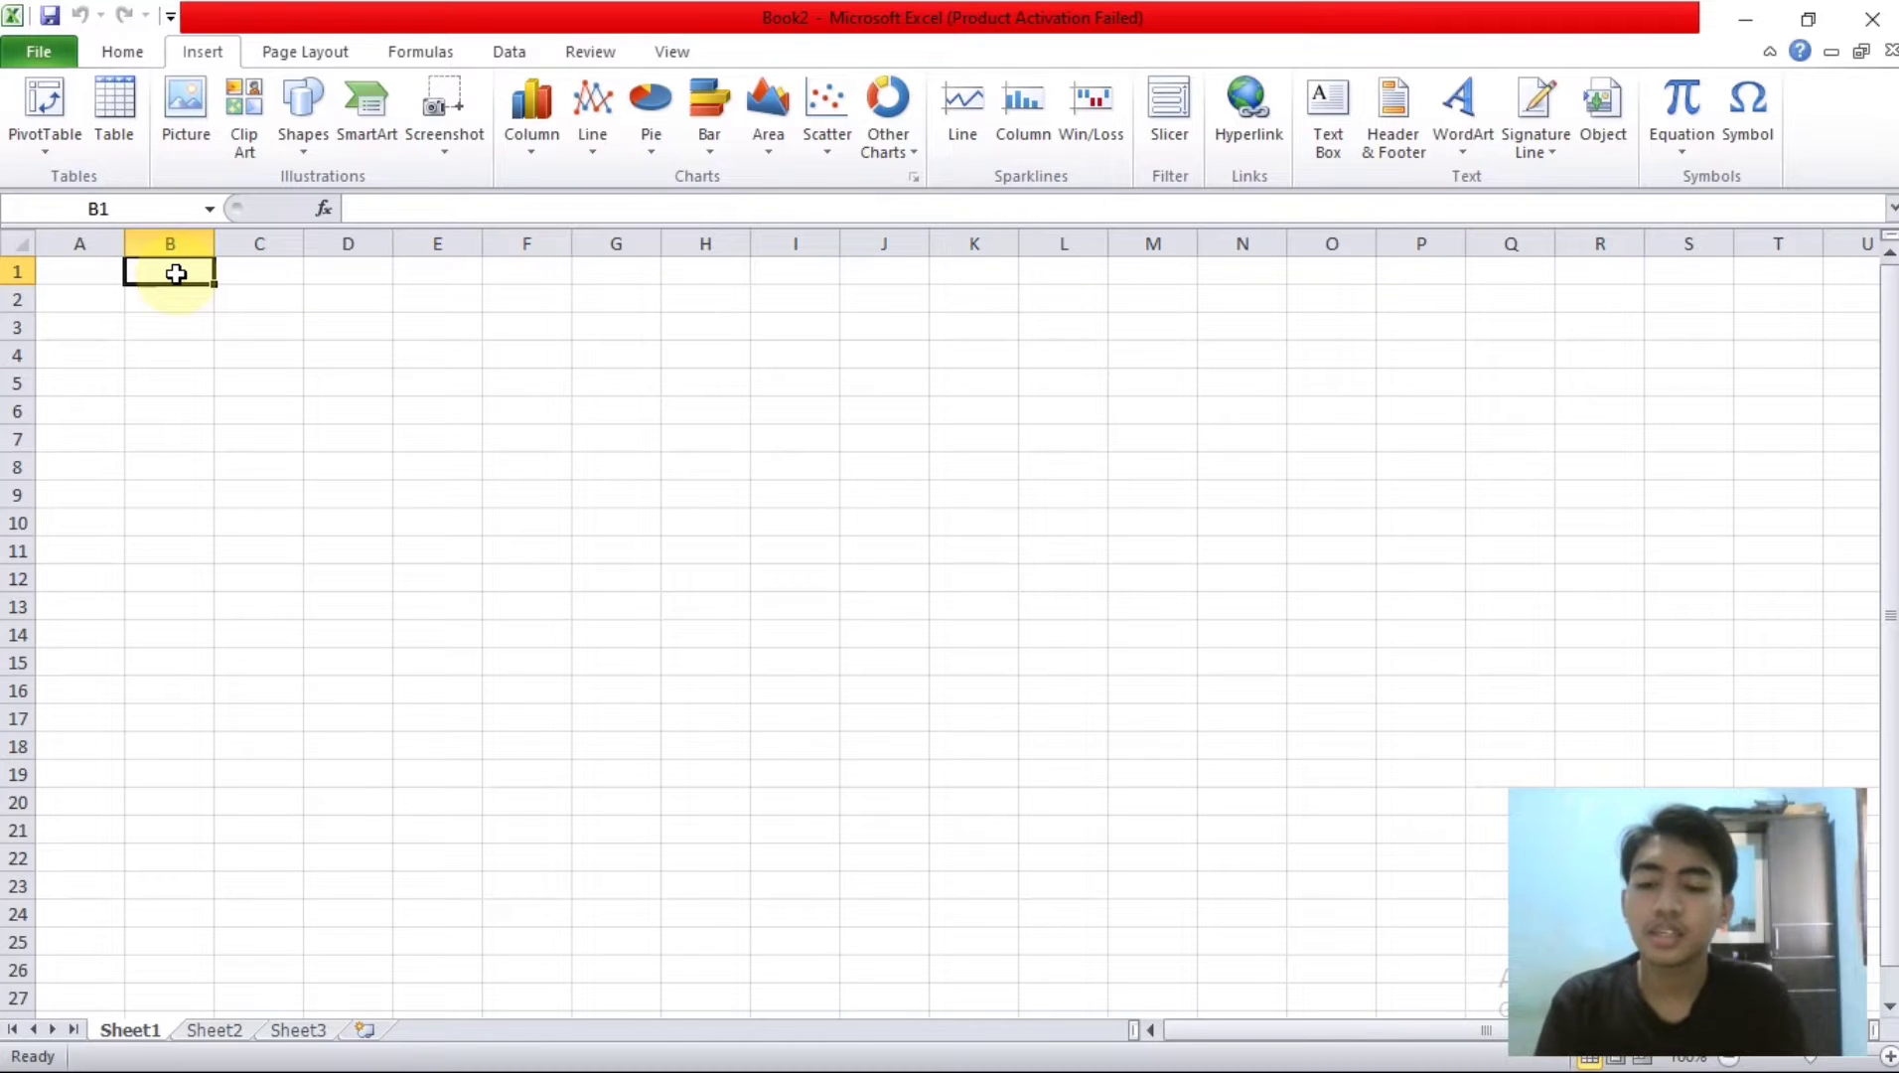
text(A)
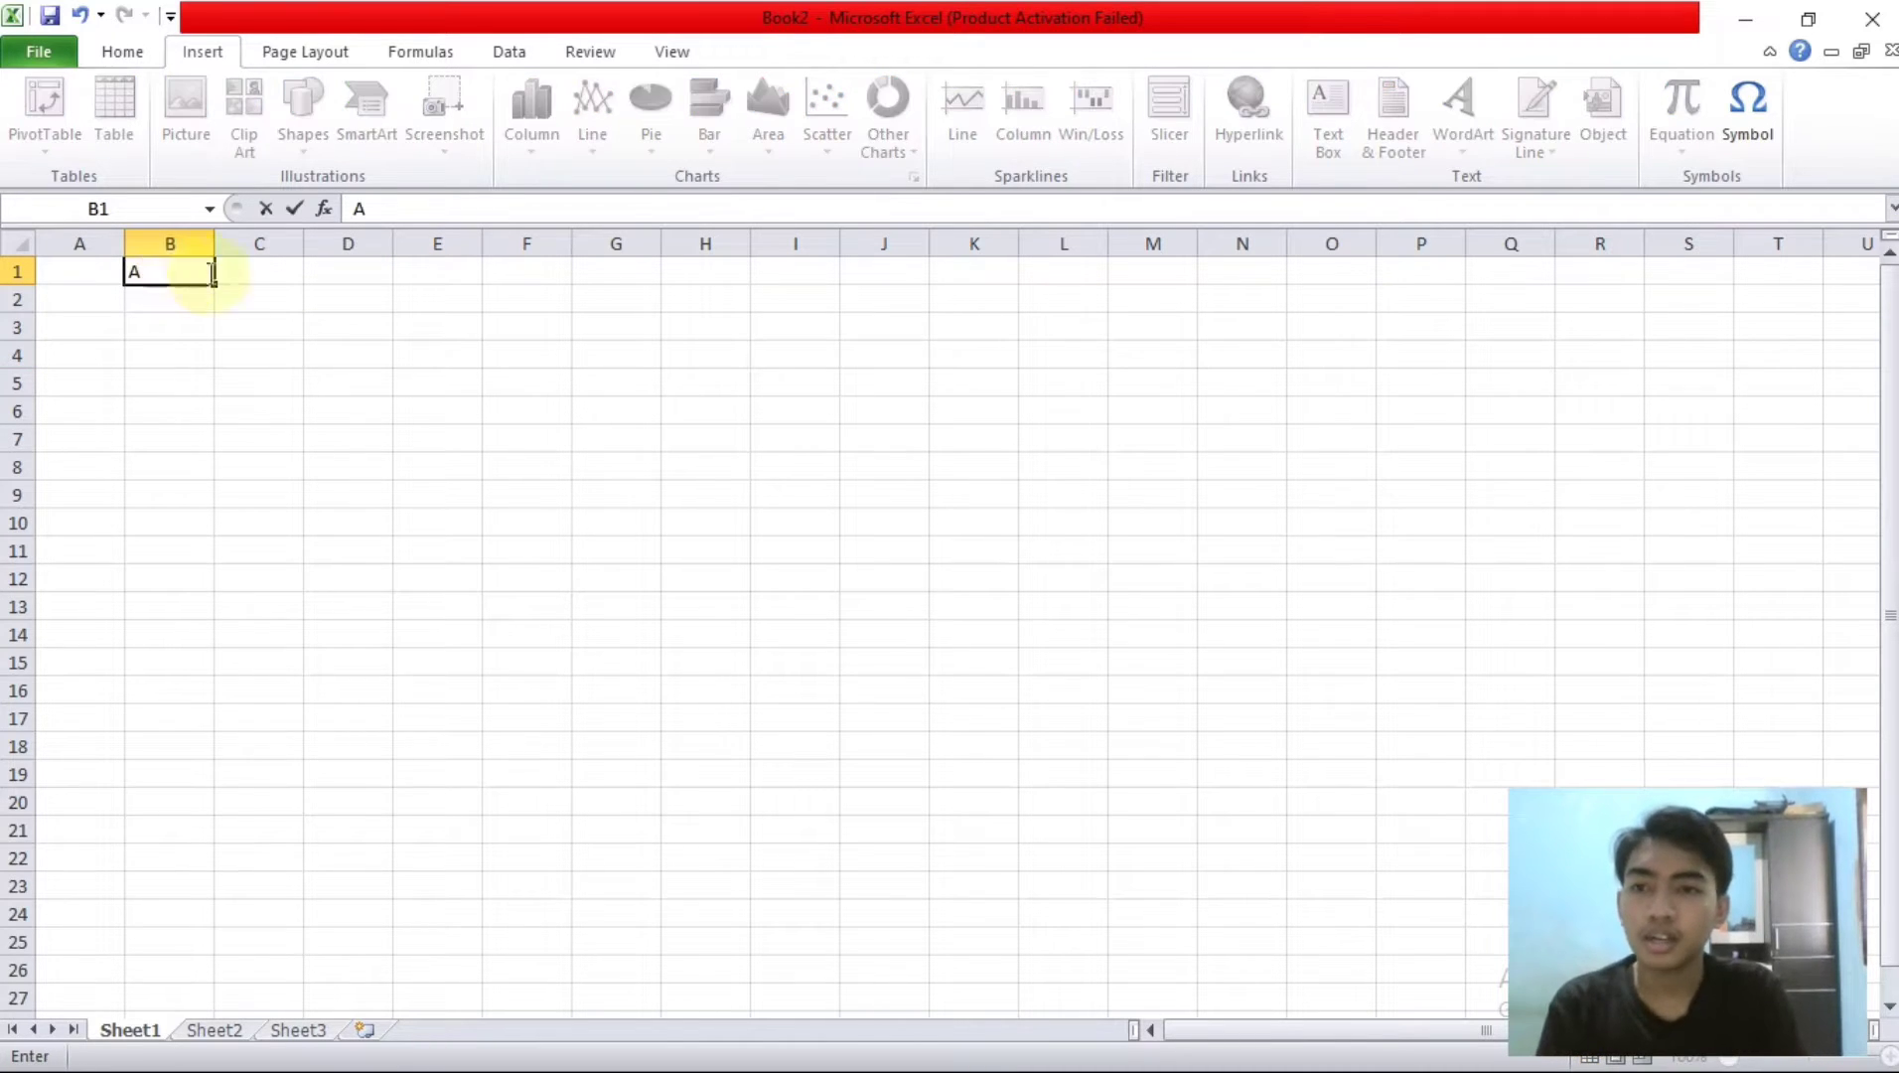
click(389, 213)
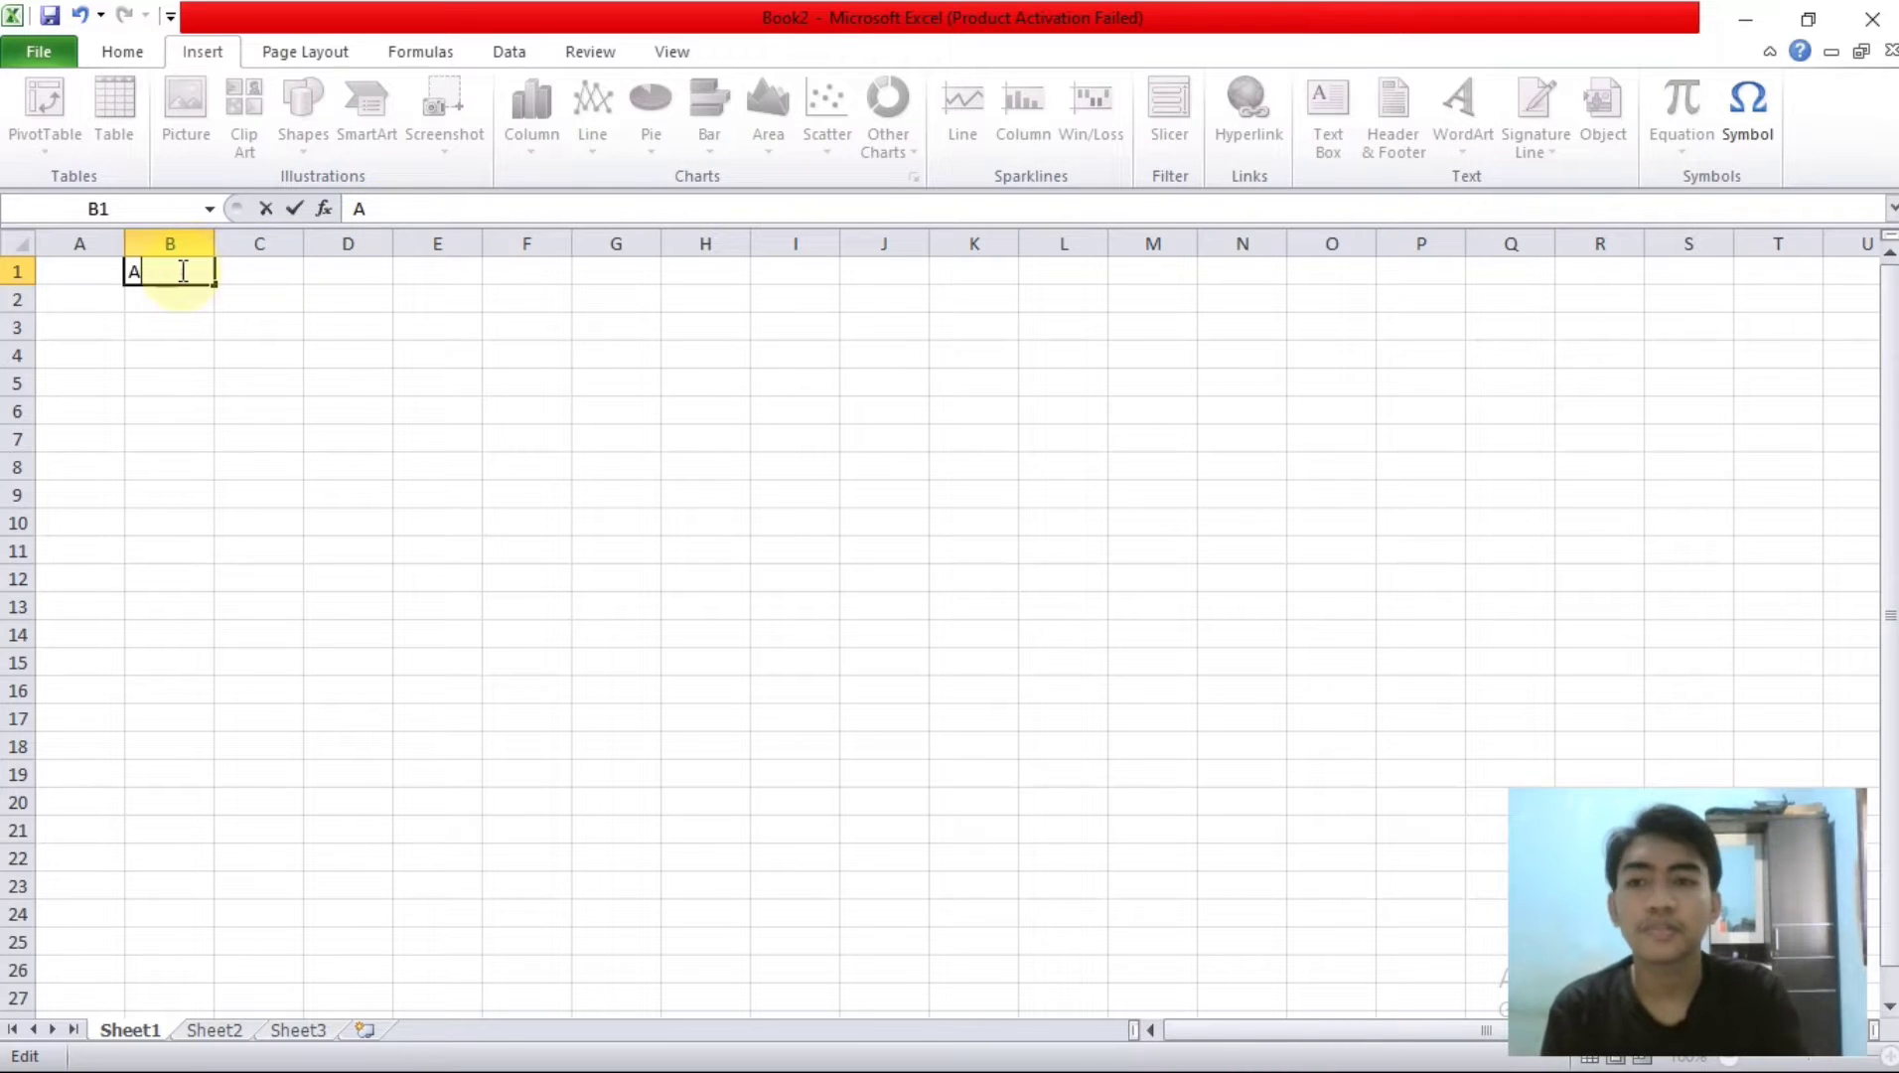
key(BackSpace)
click(285, 276)
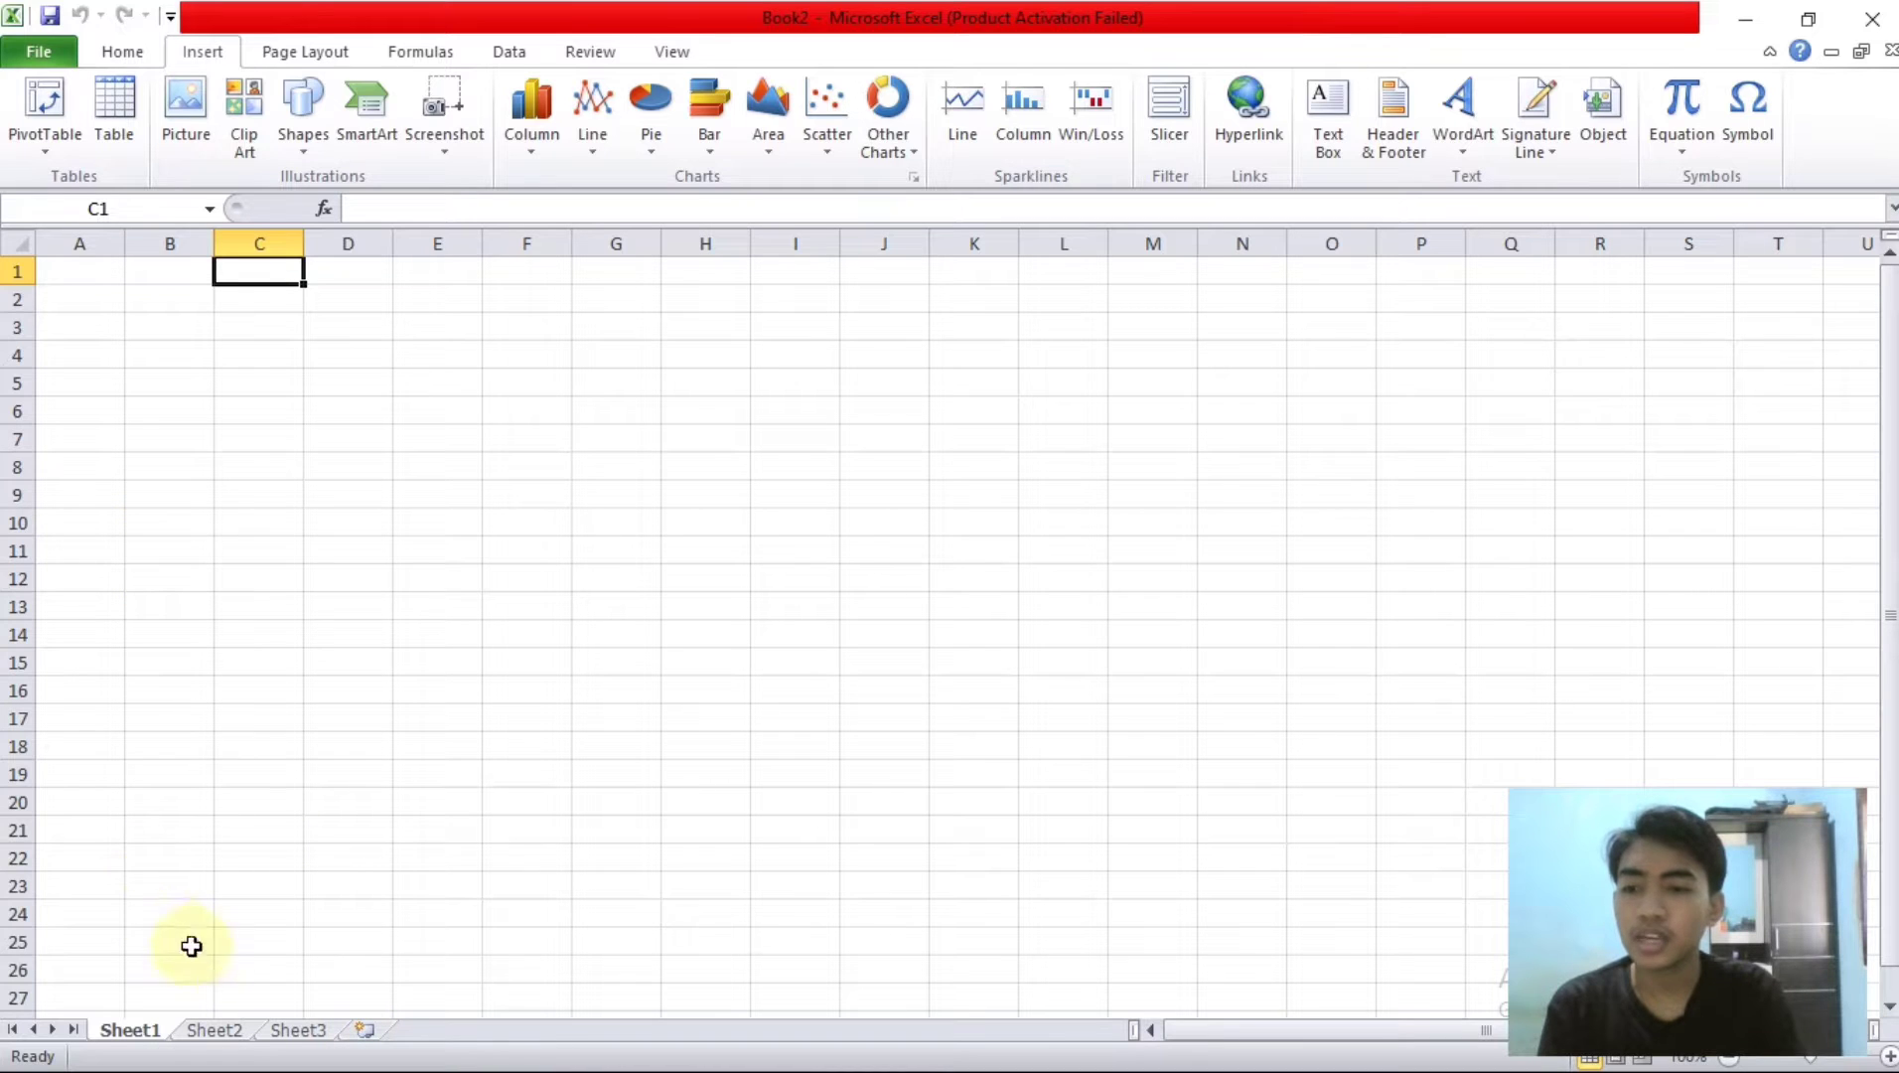
Step: Add a fourth worksheet to the workbook and return to Sheet1
click(364, 1031)
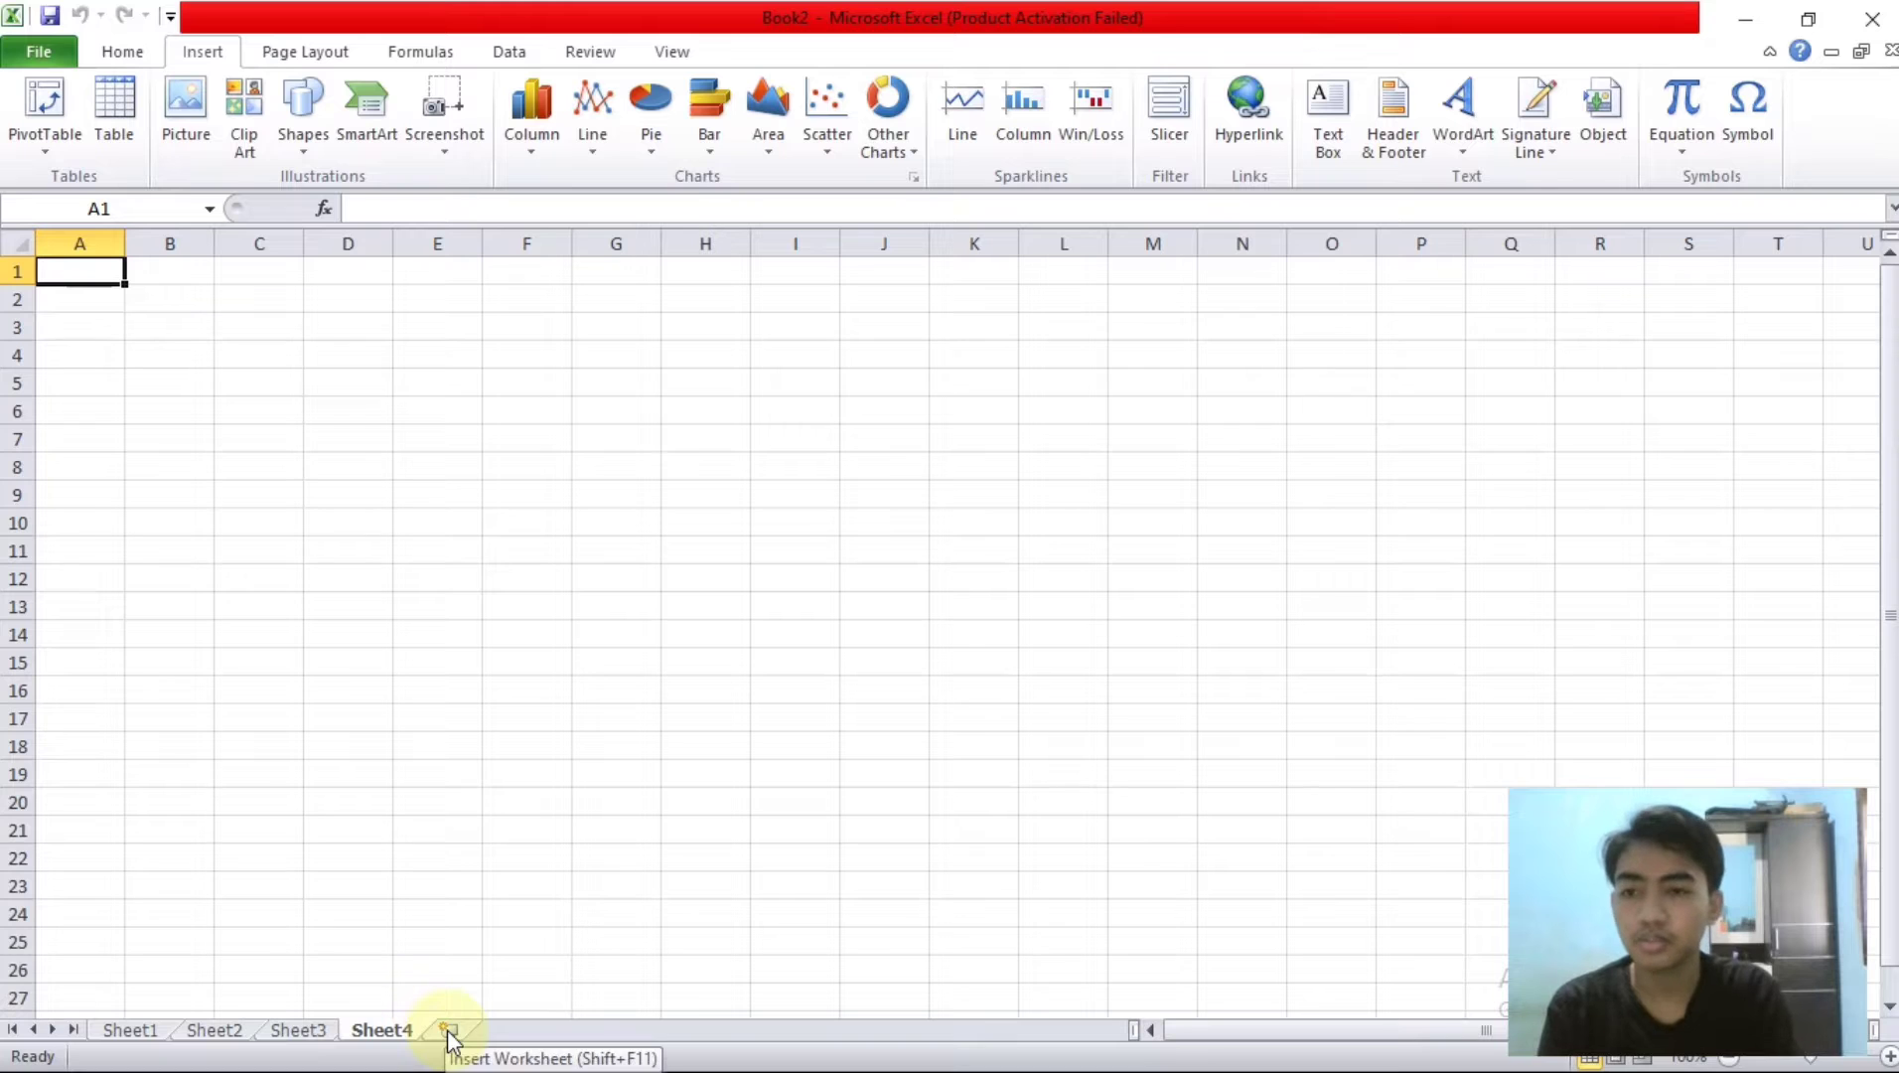
click(120, 1030)
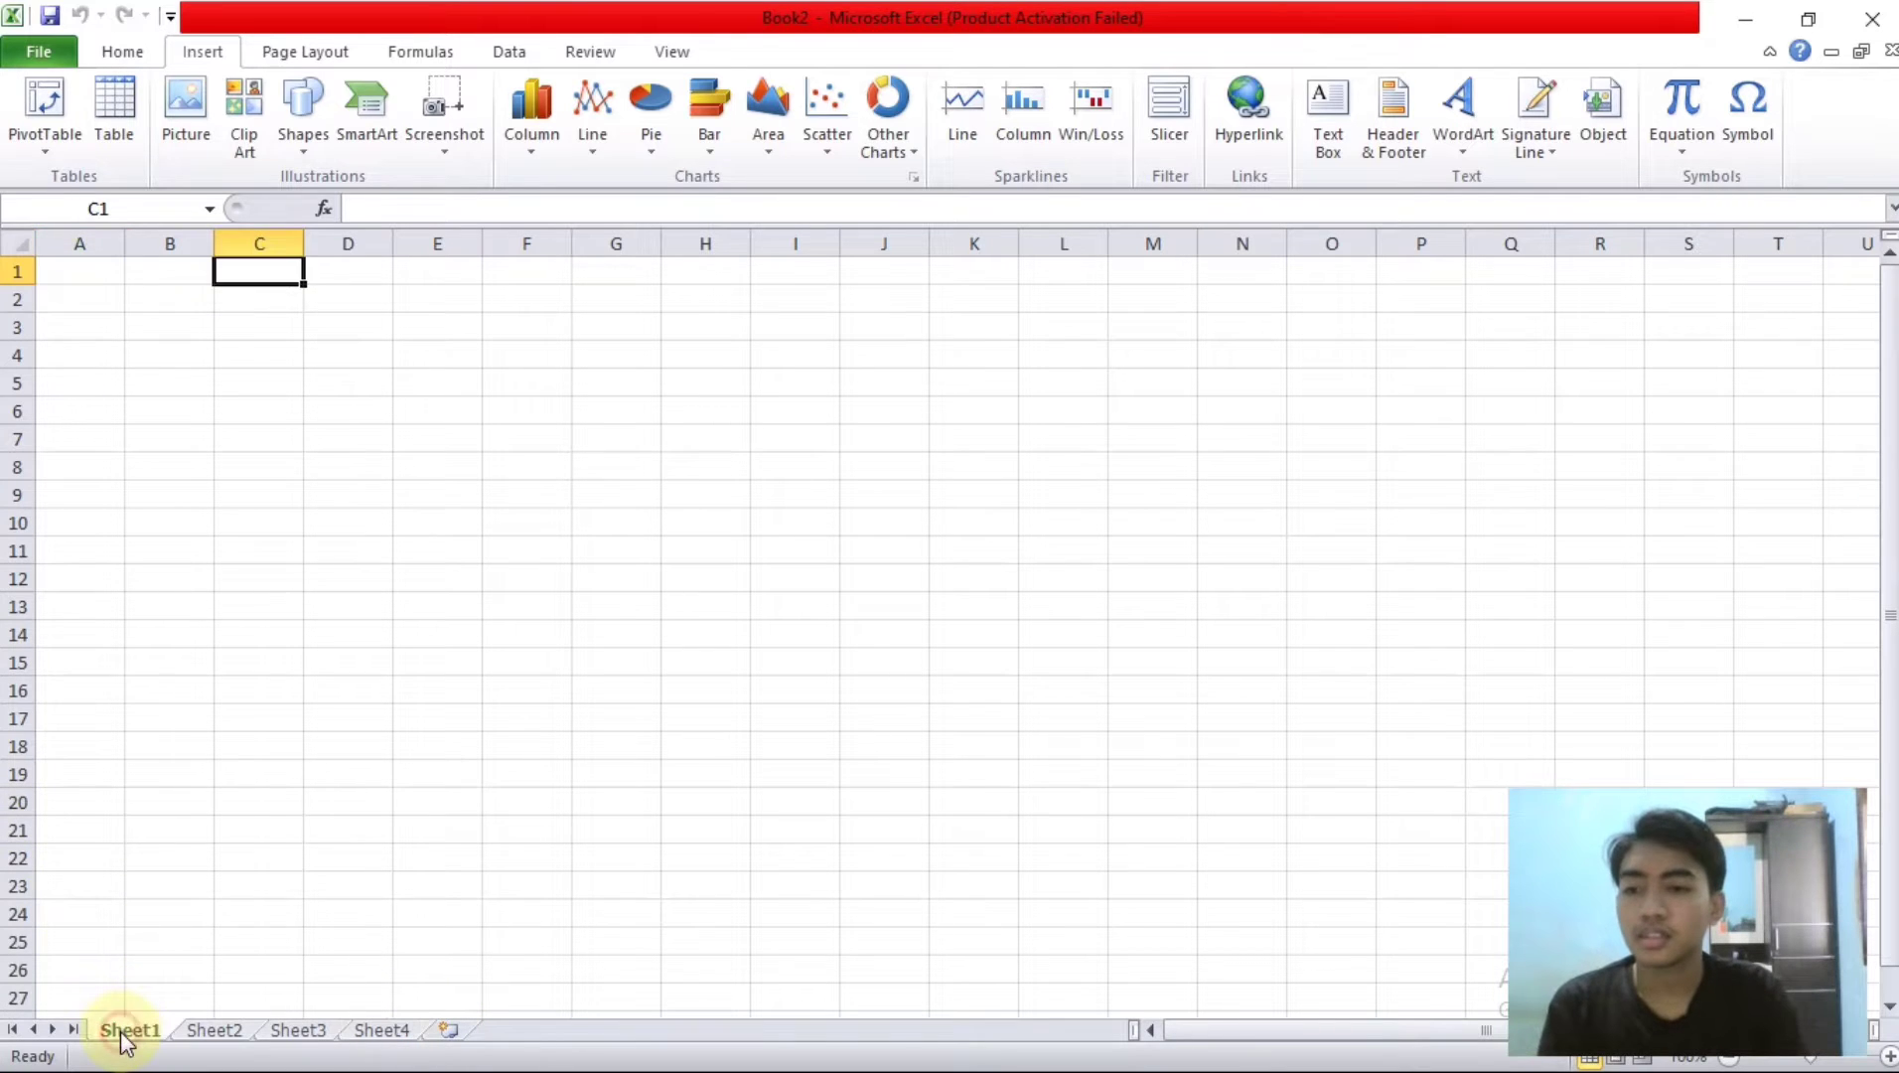
click(229, 1030)
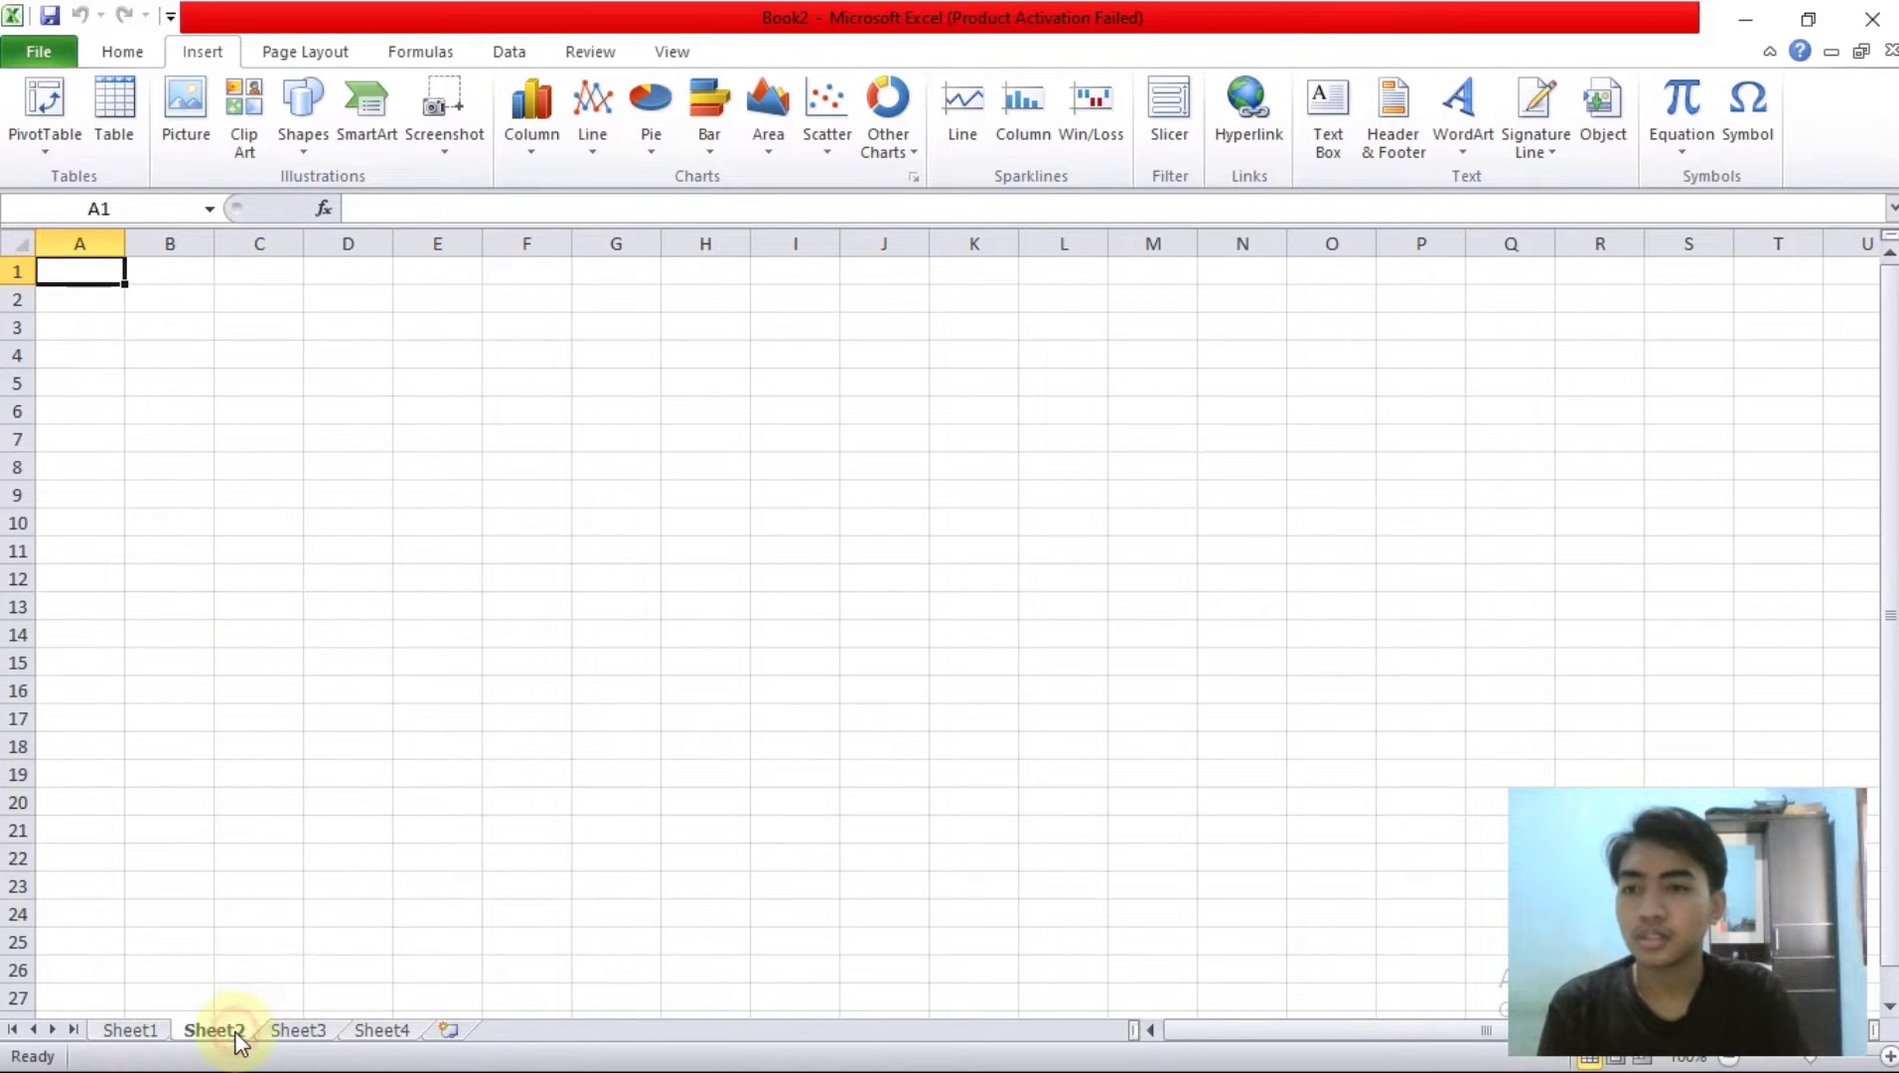
click(148, 1033)
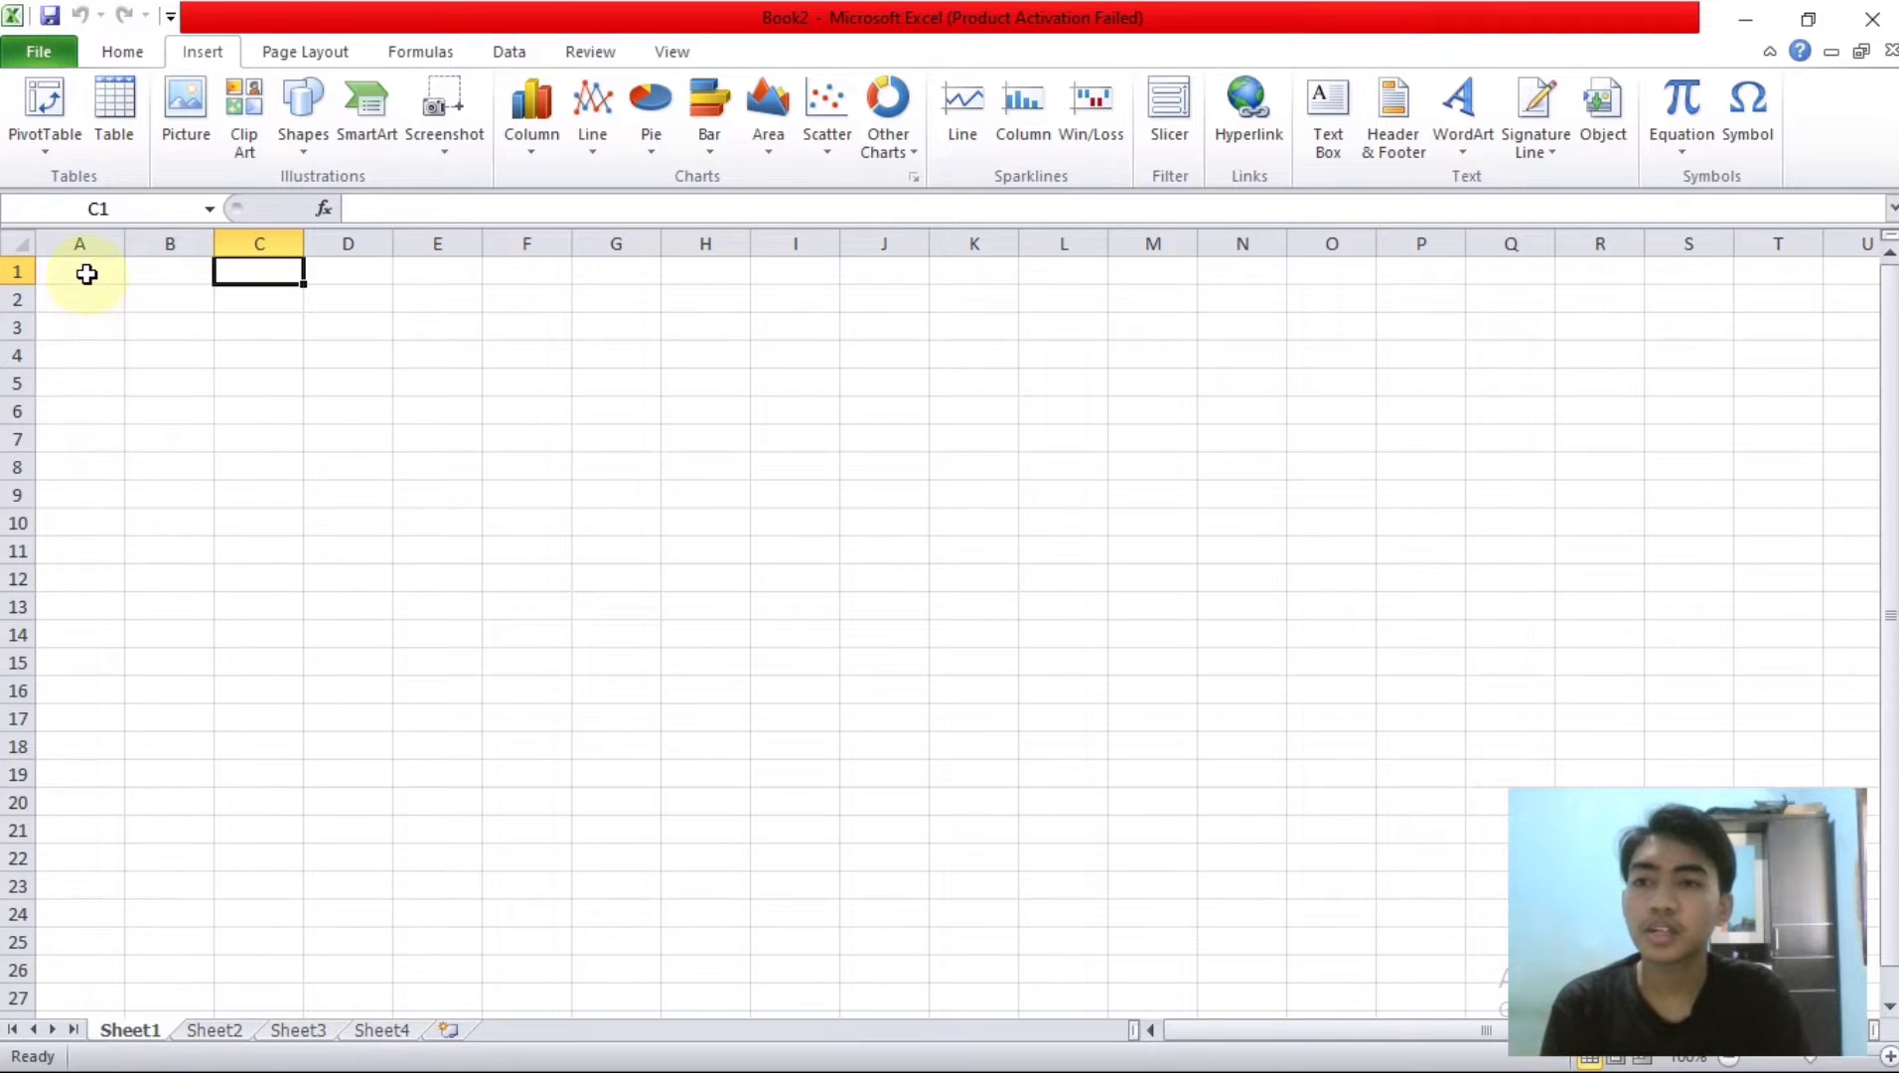
click(85, 273)
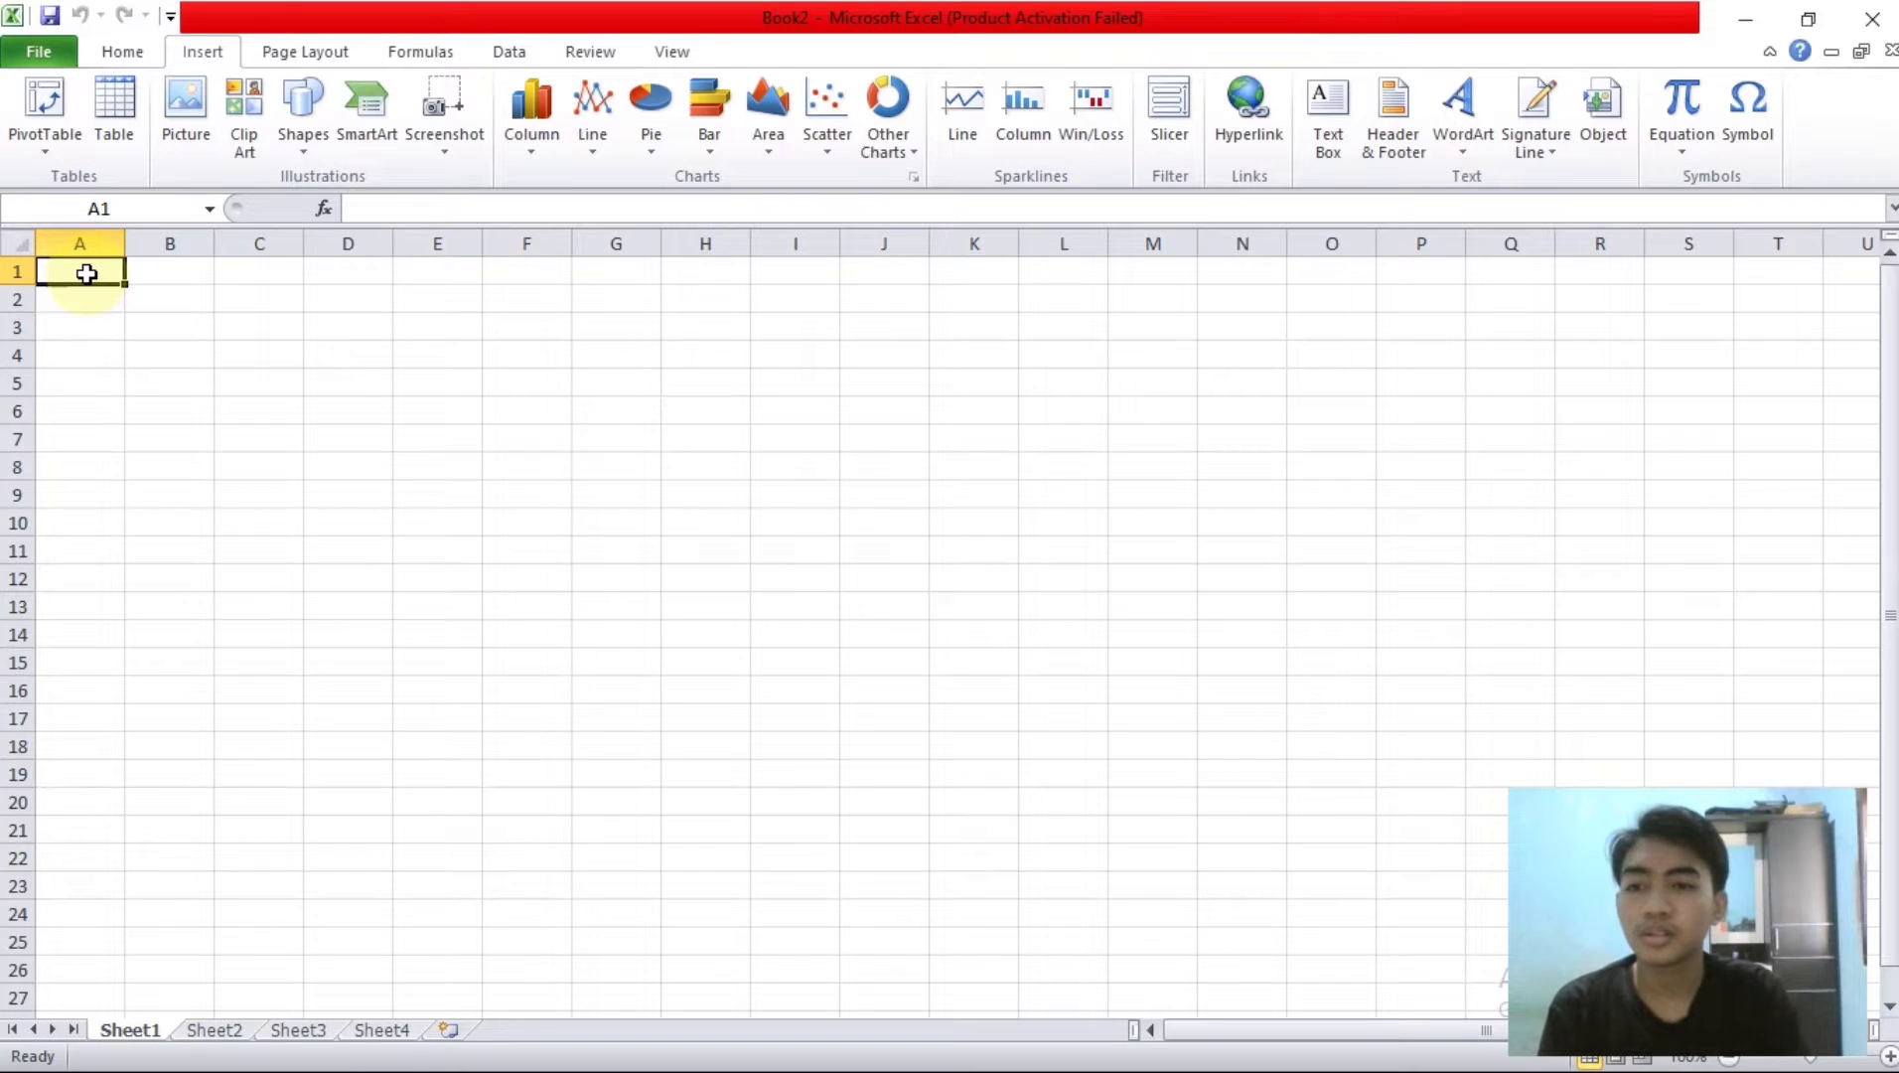
click(215, 1039)
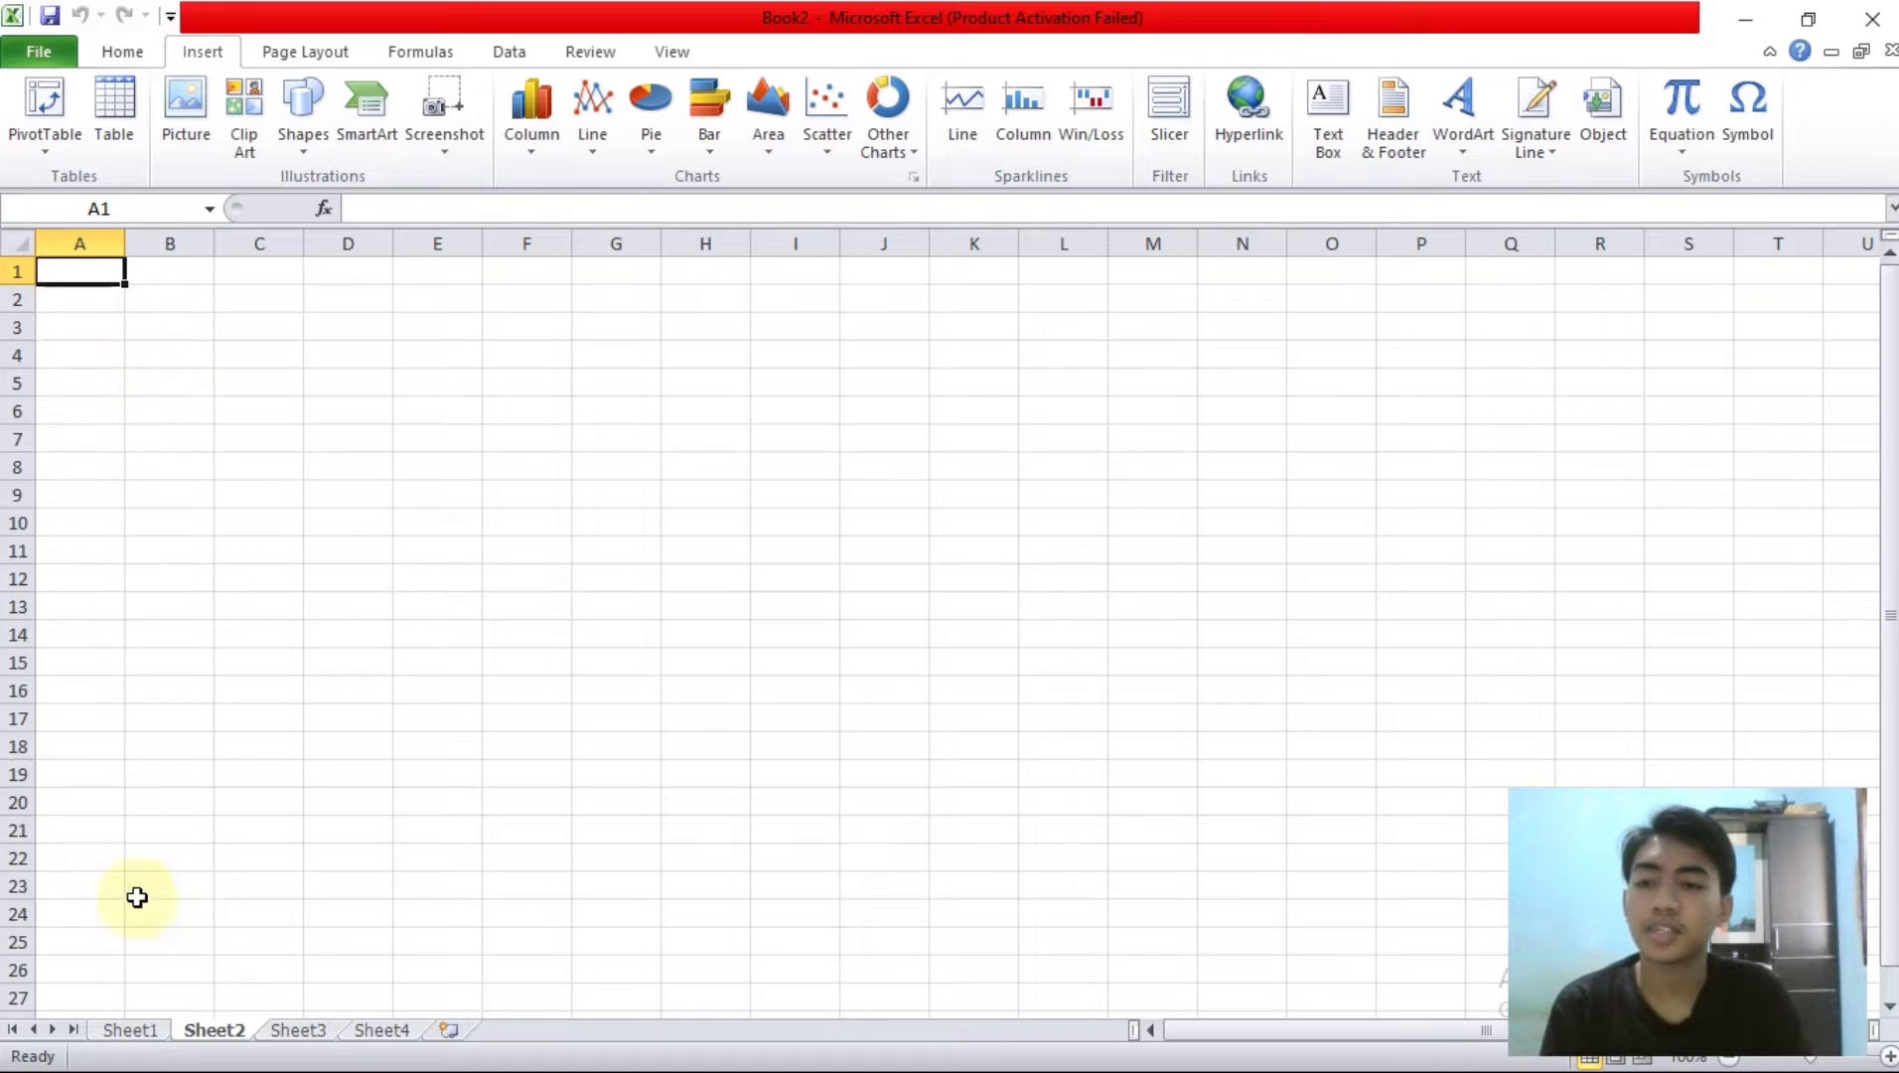
click(130, 1030)
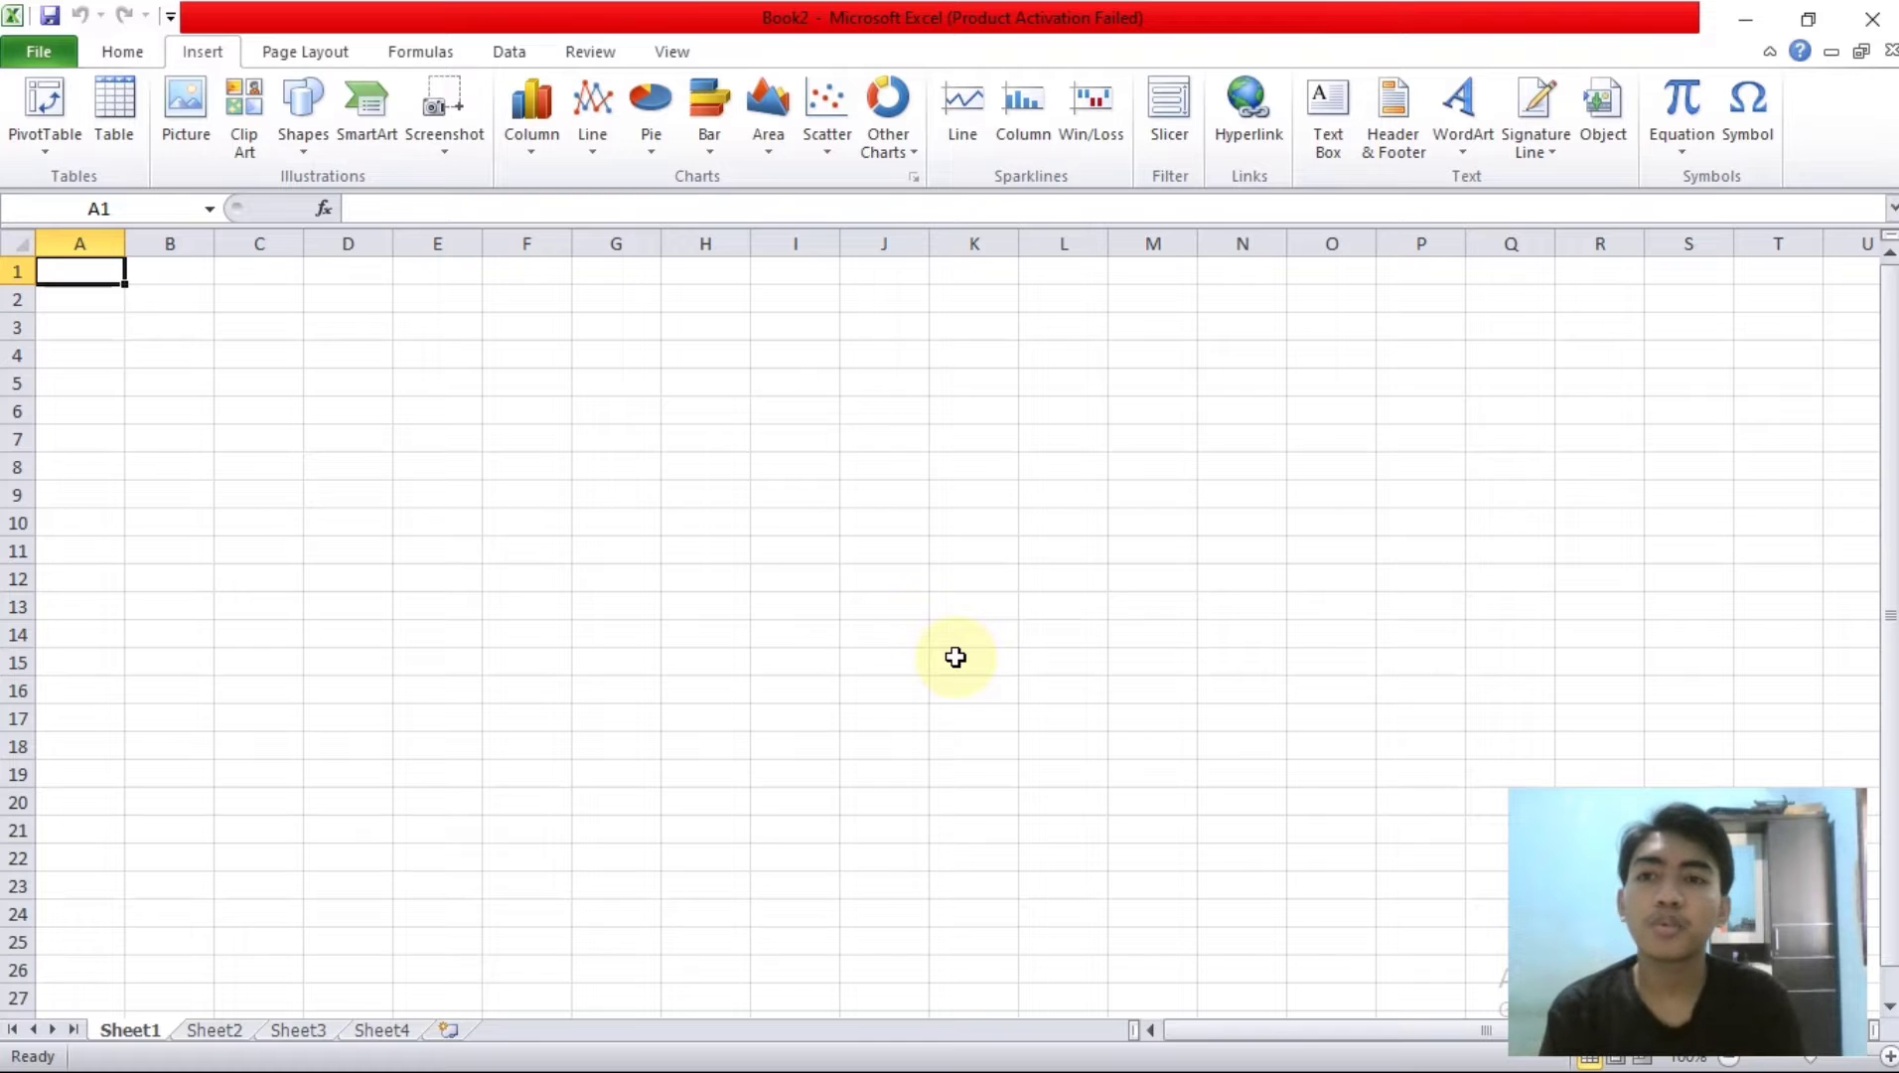
click(135, 57)
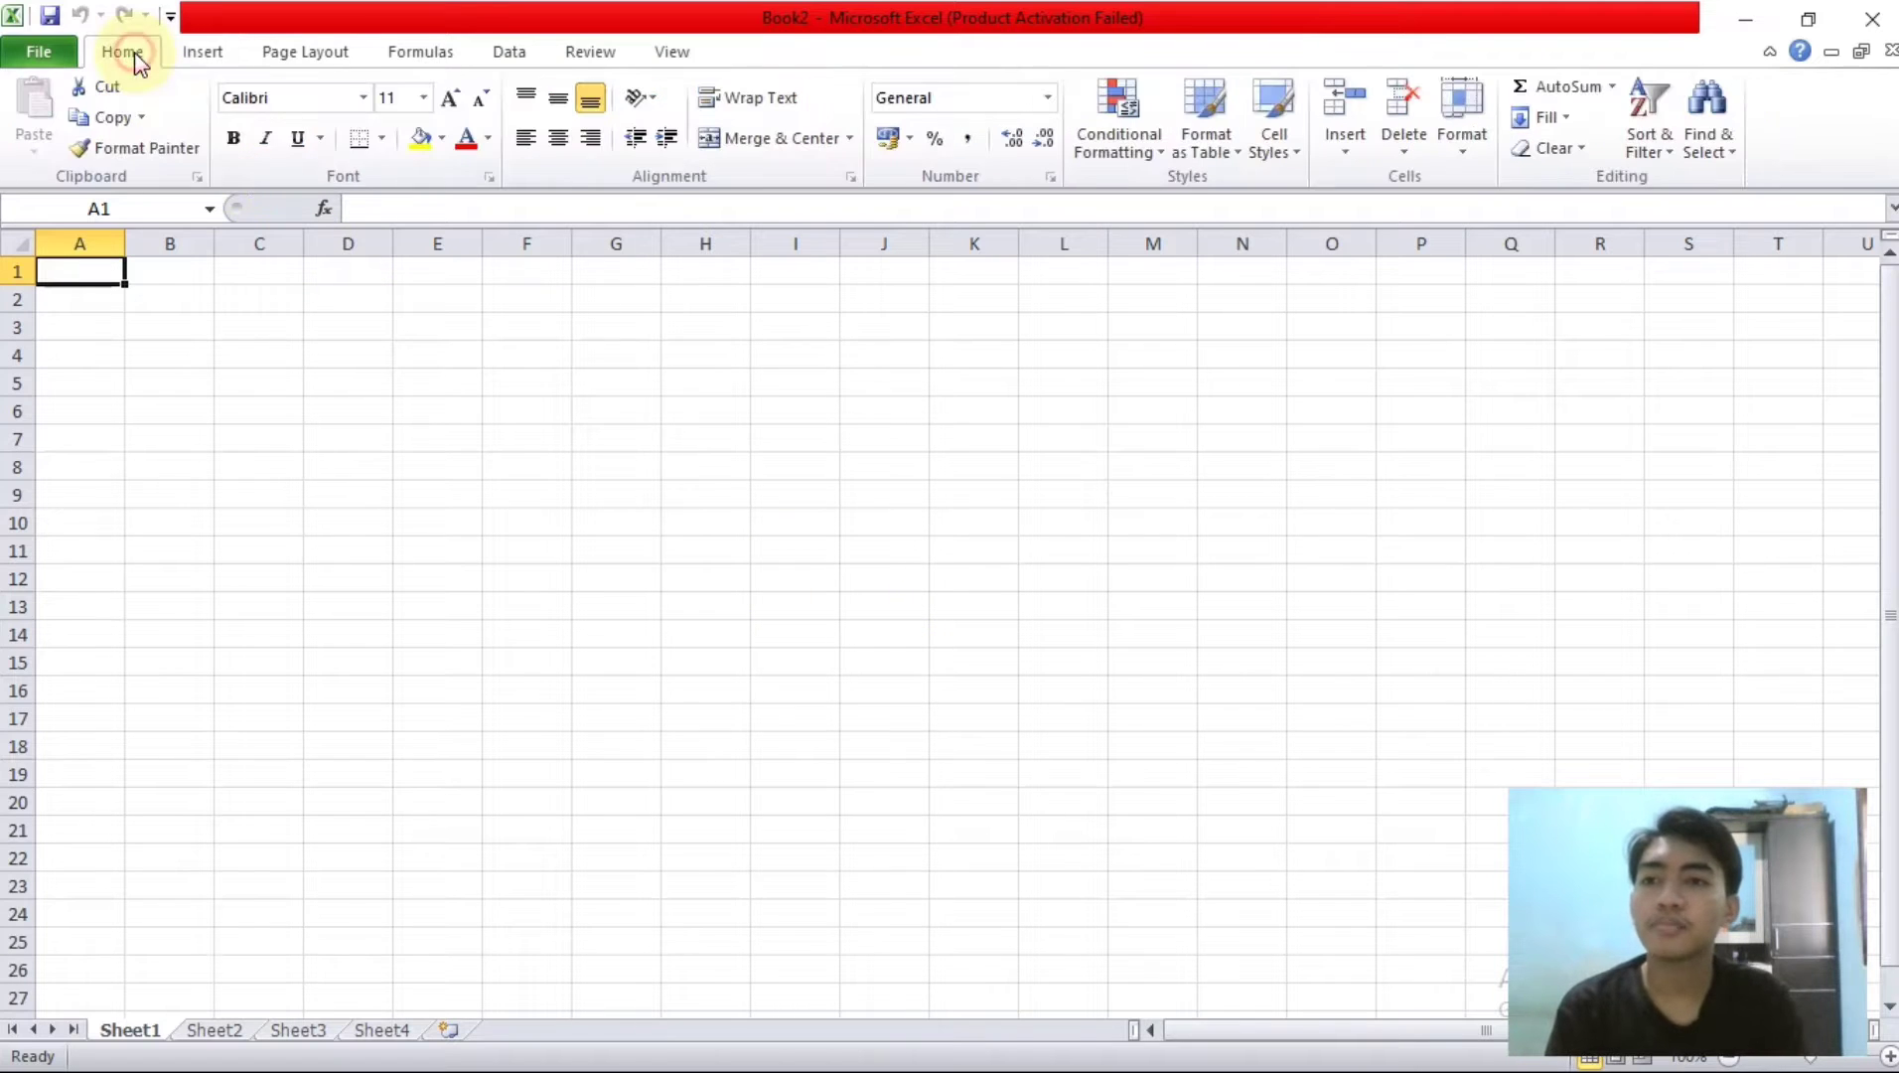
click(559, 476)
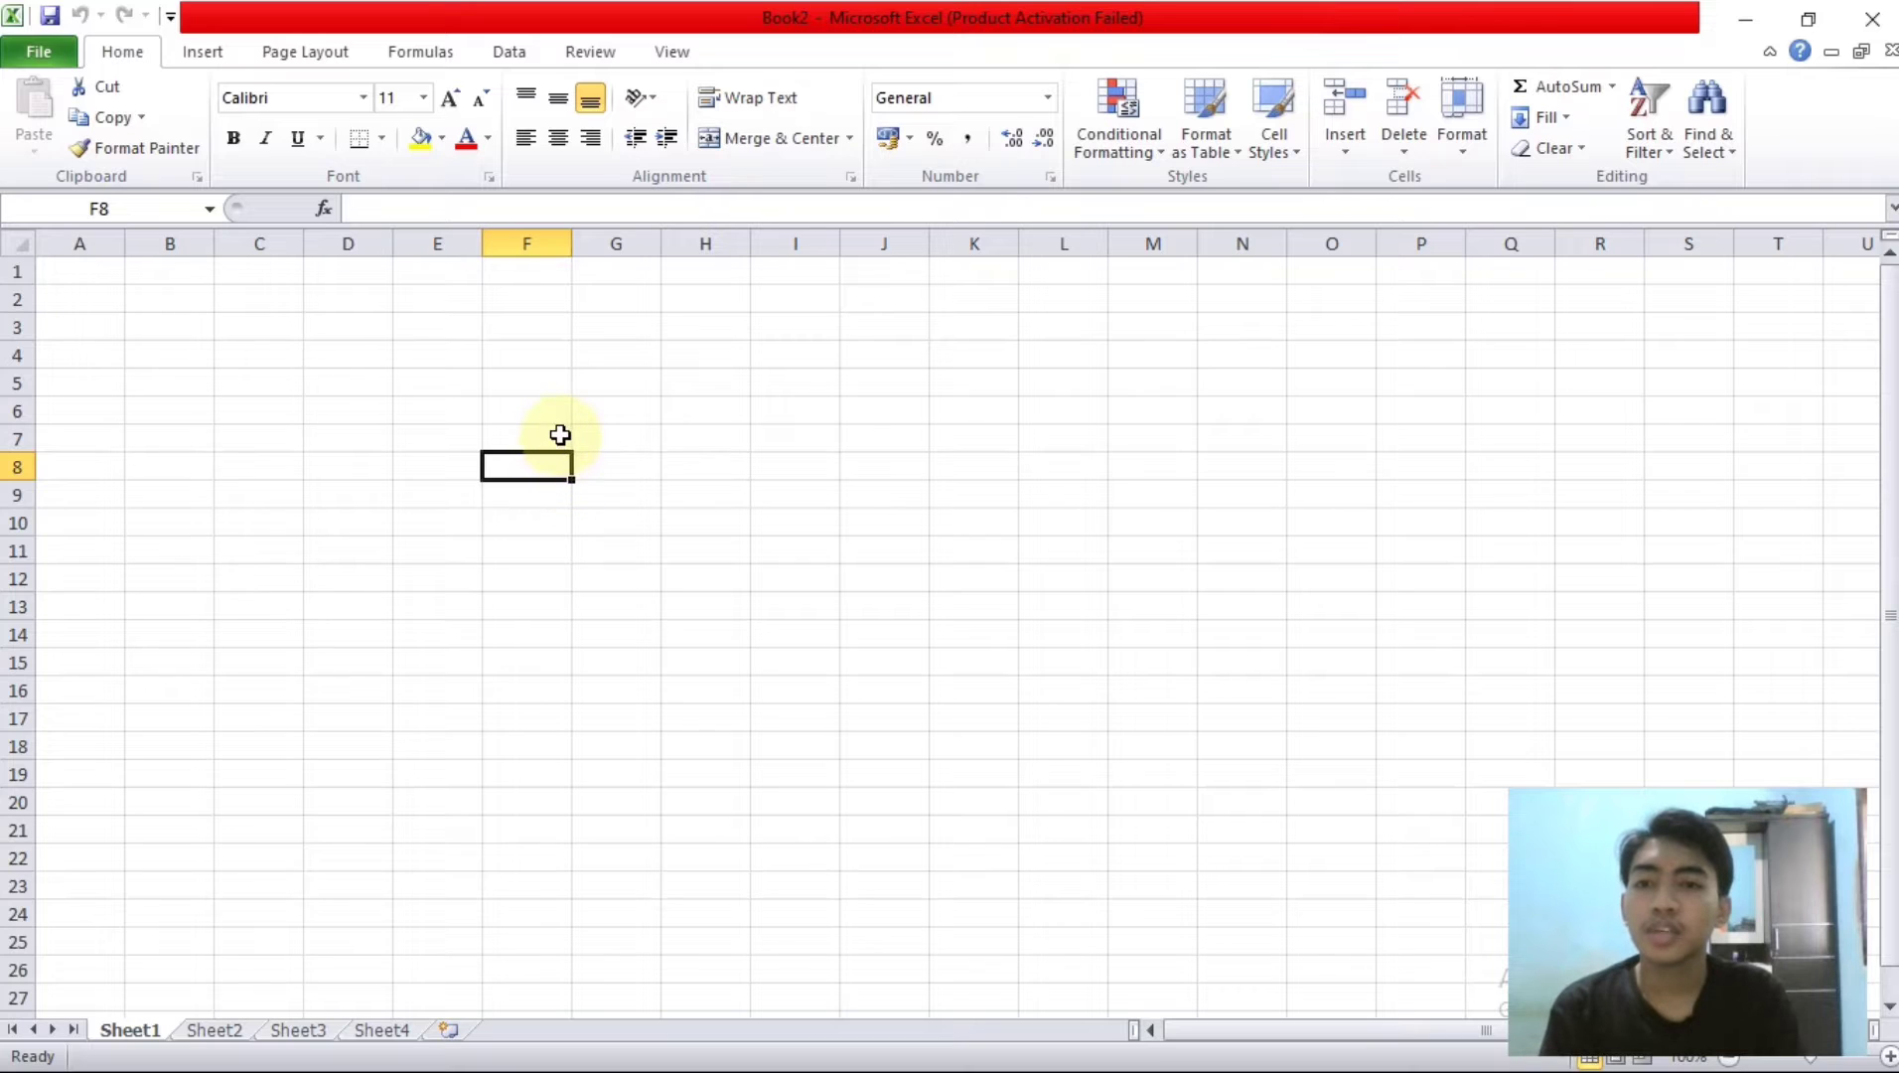
click(560, 435)
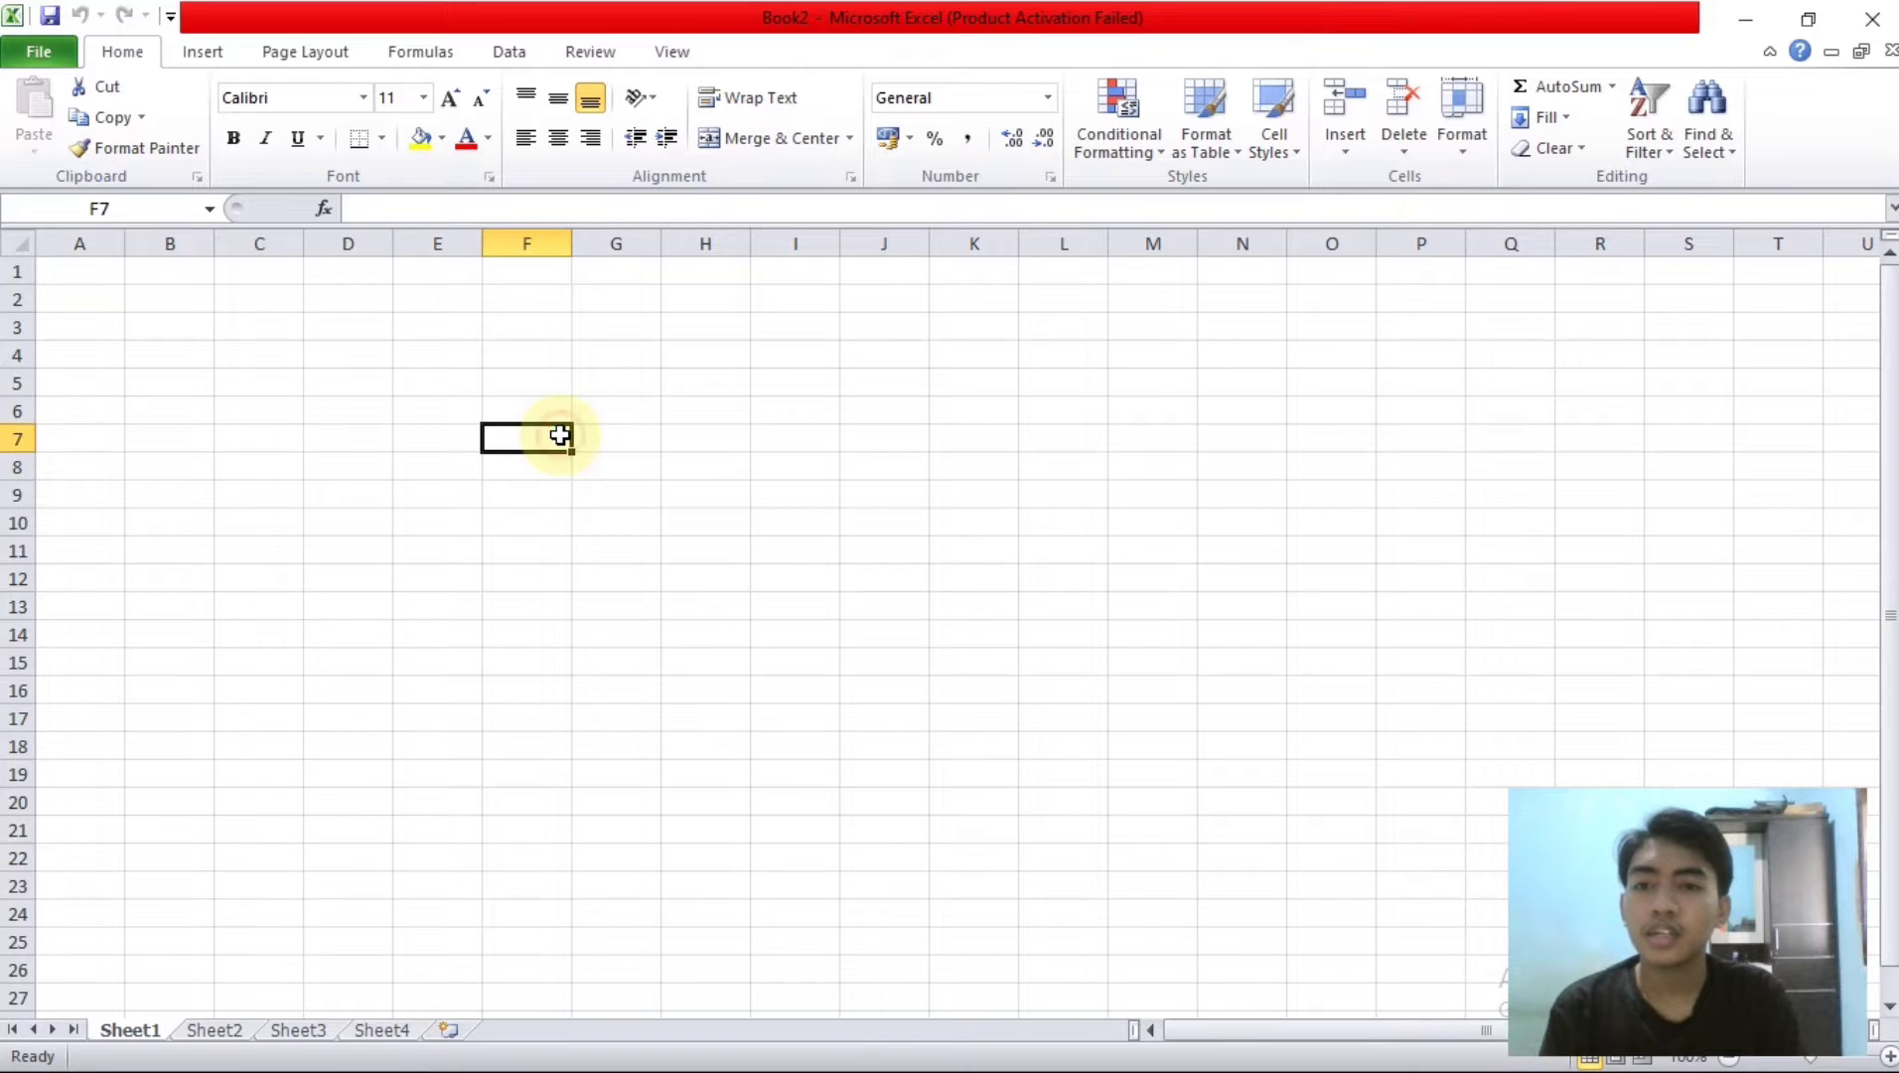
click(612, 435)
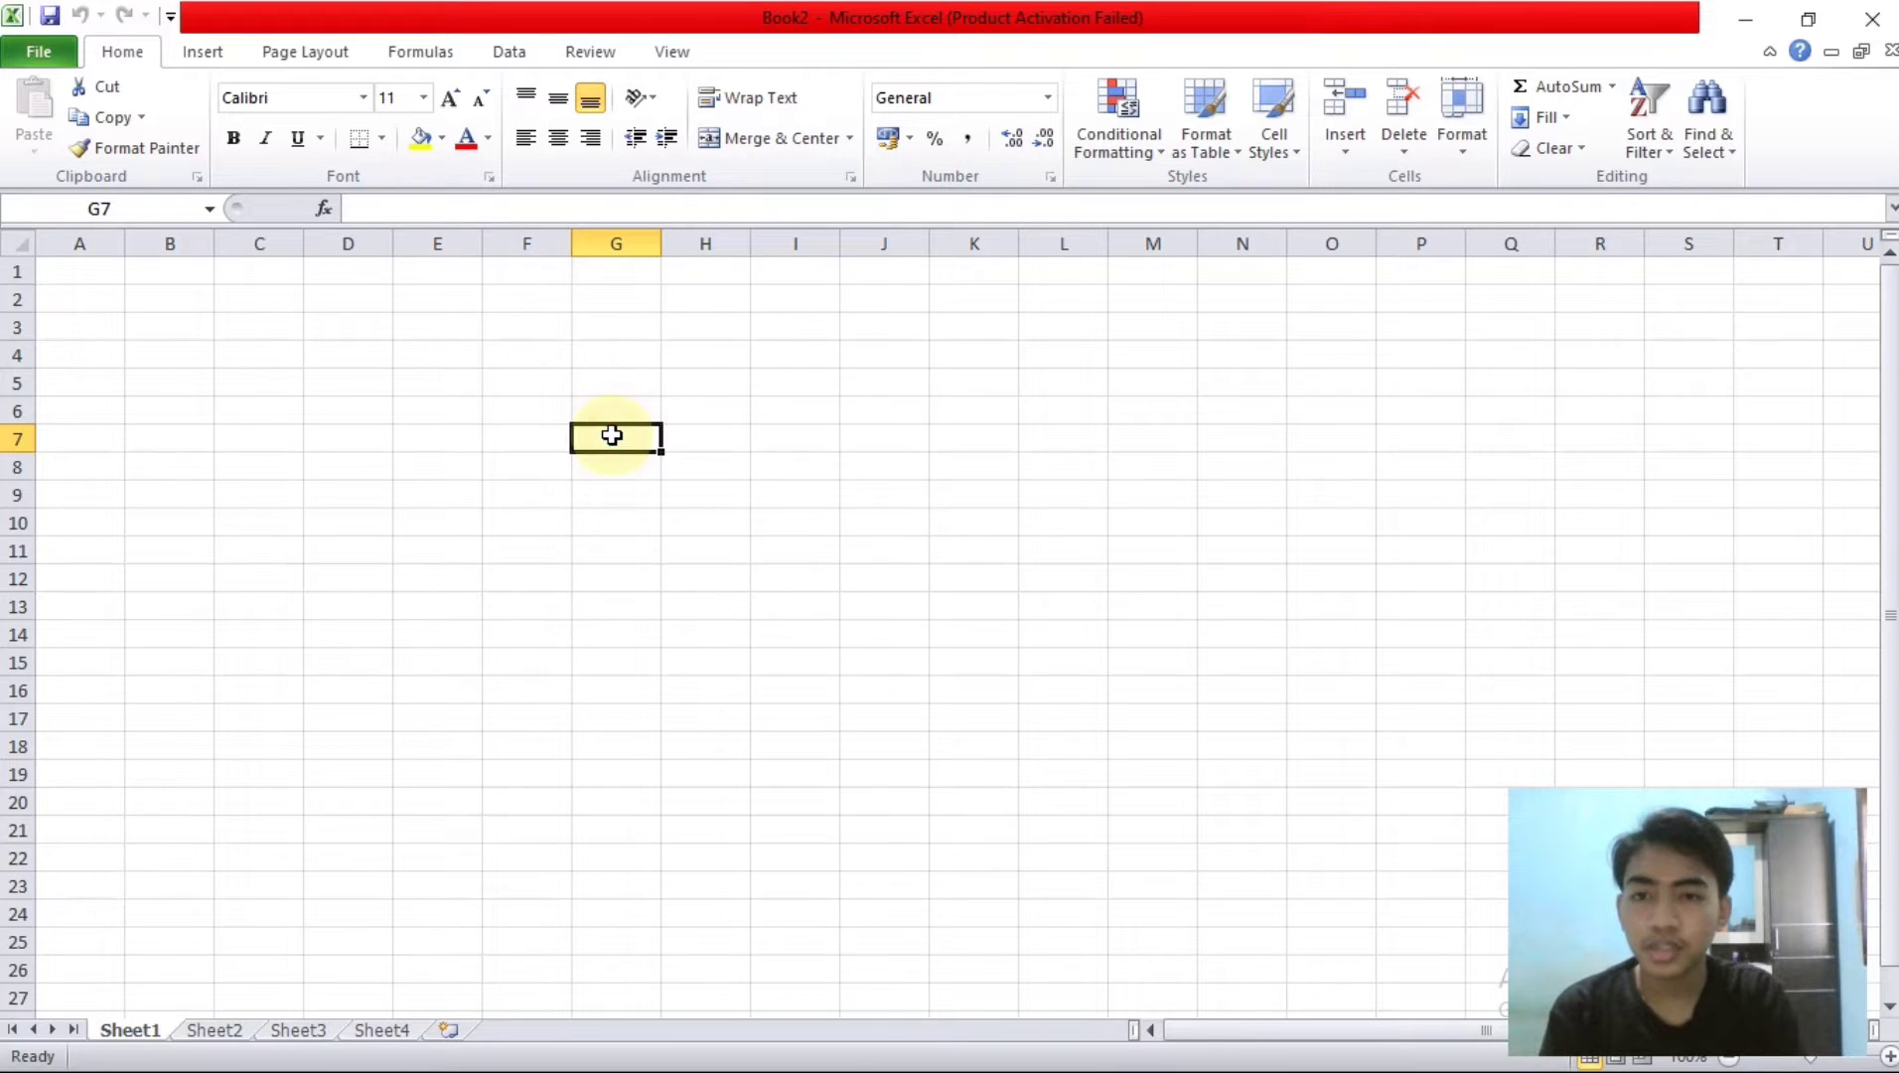
click(517, 436)
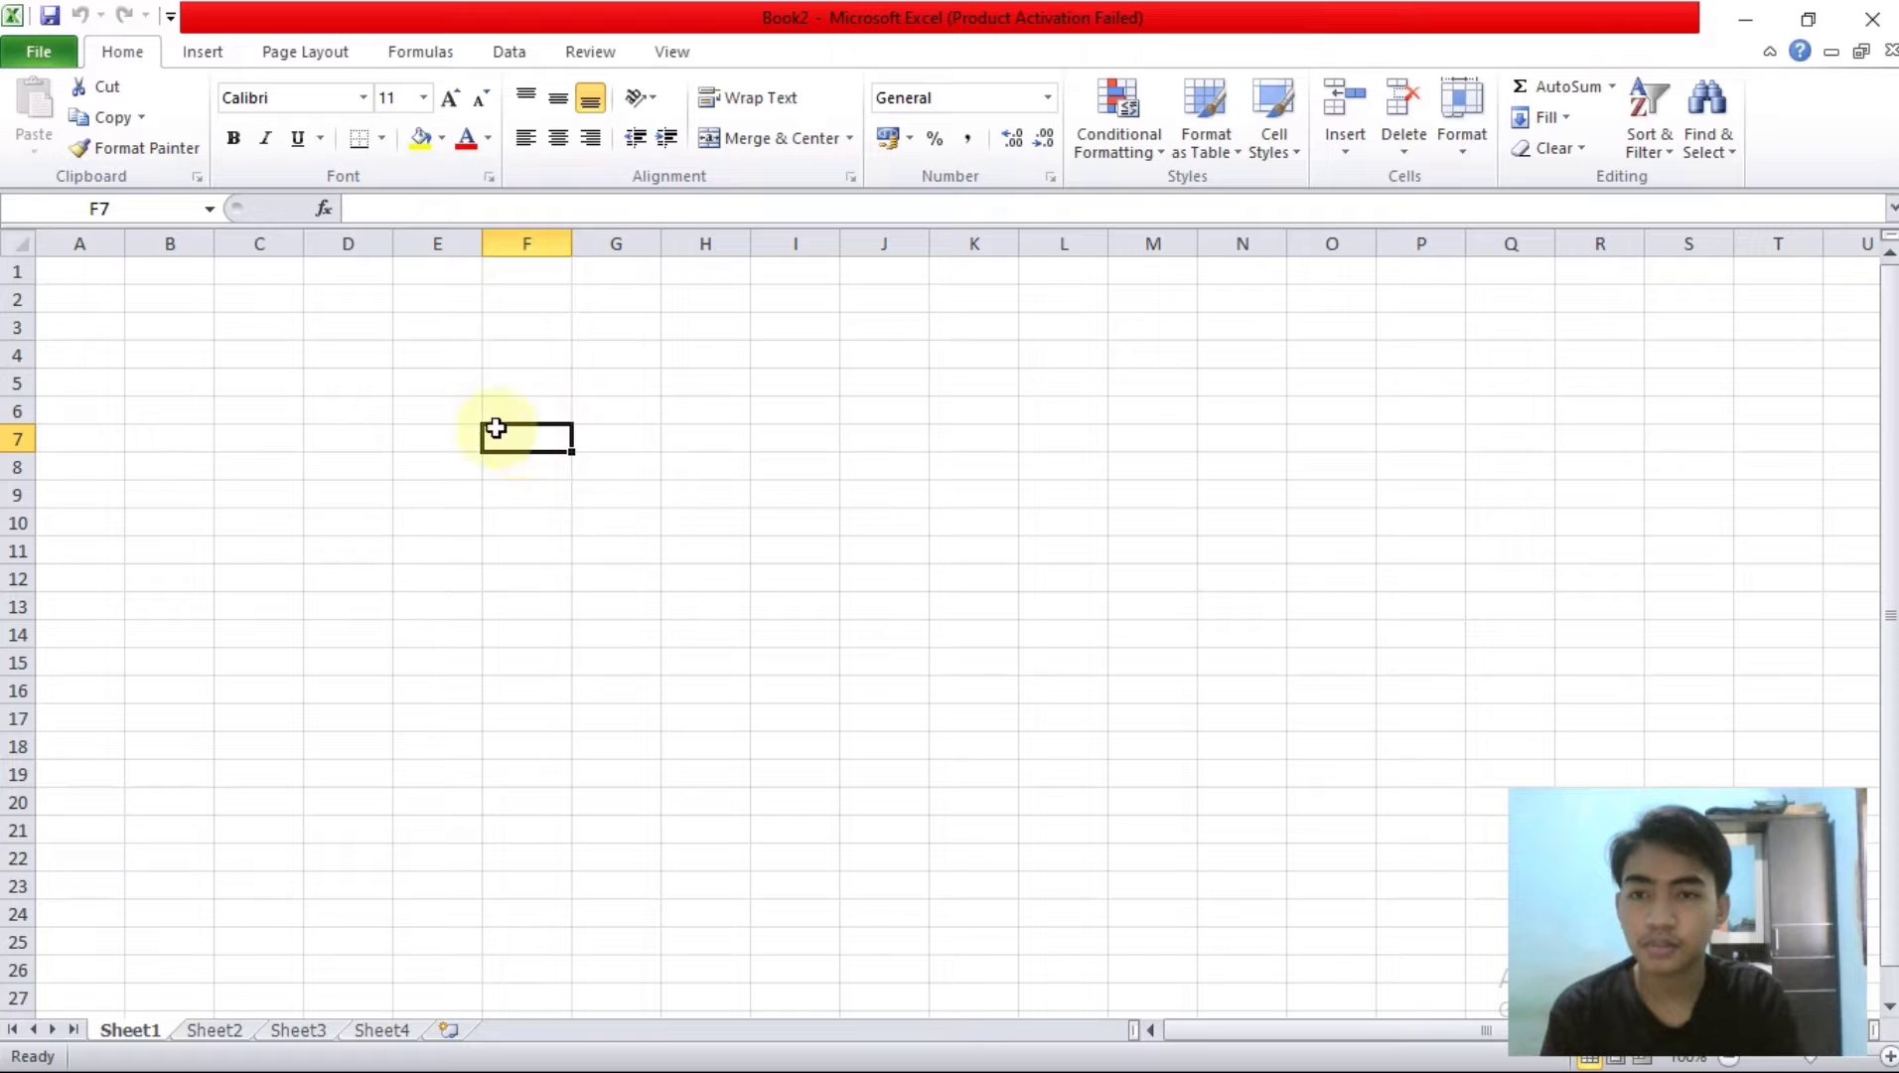
click(412, 402)
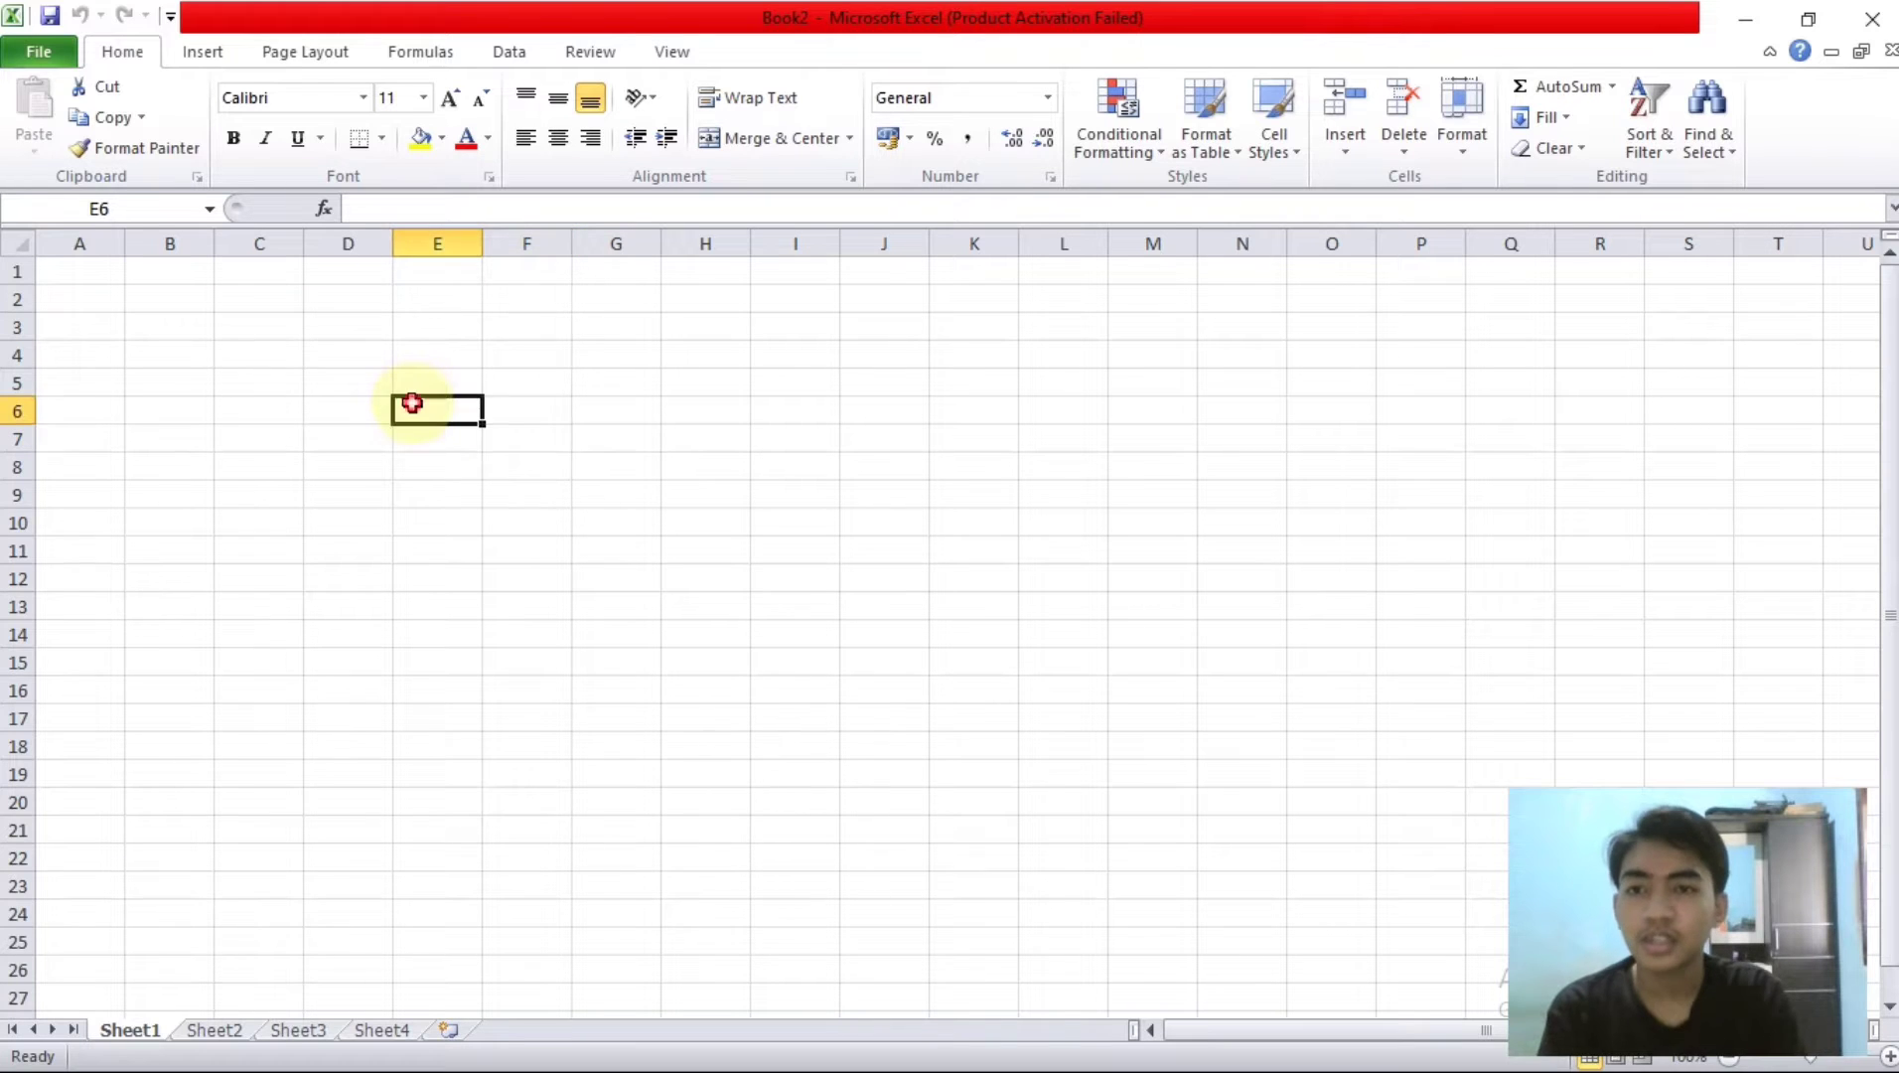
click(530, 409)
click(533, 357)
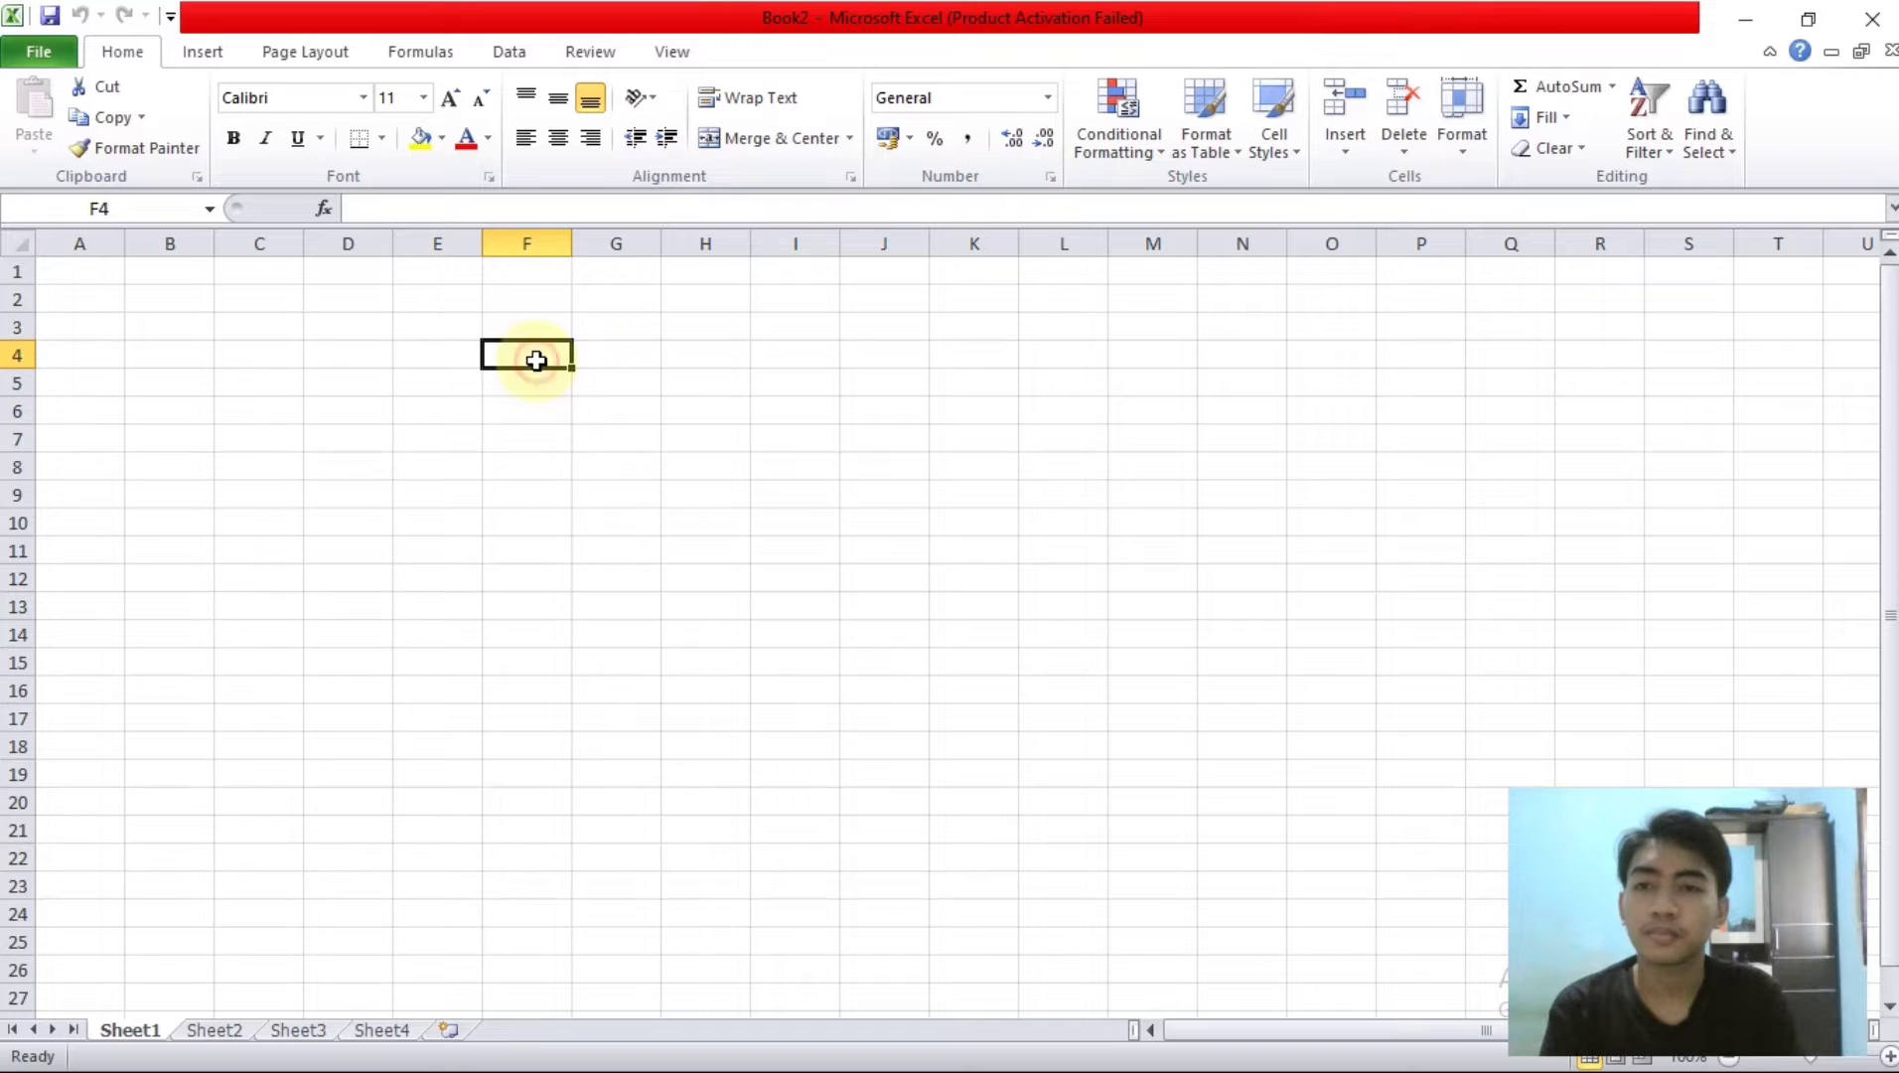
click(451, 326)
click(288, 324)
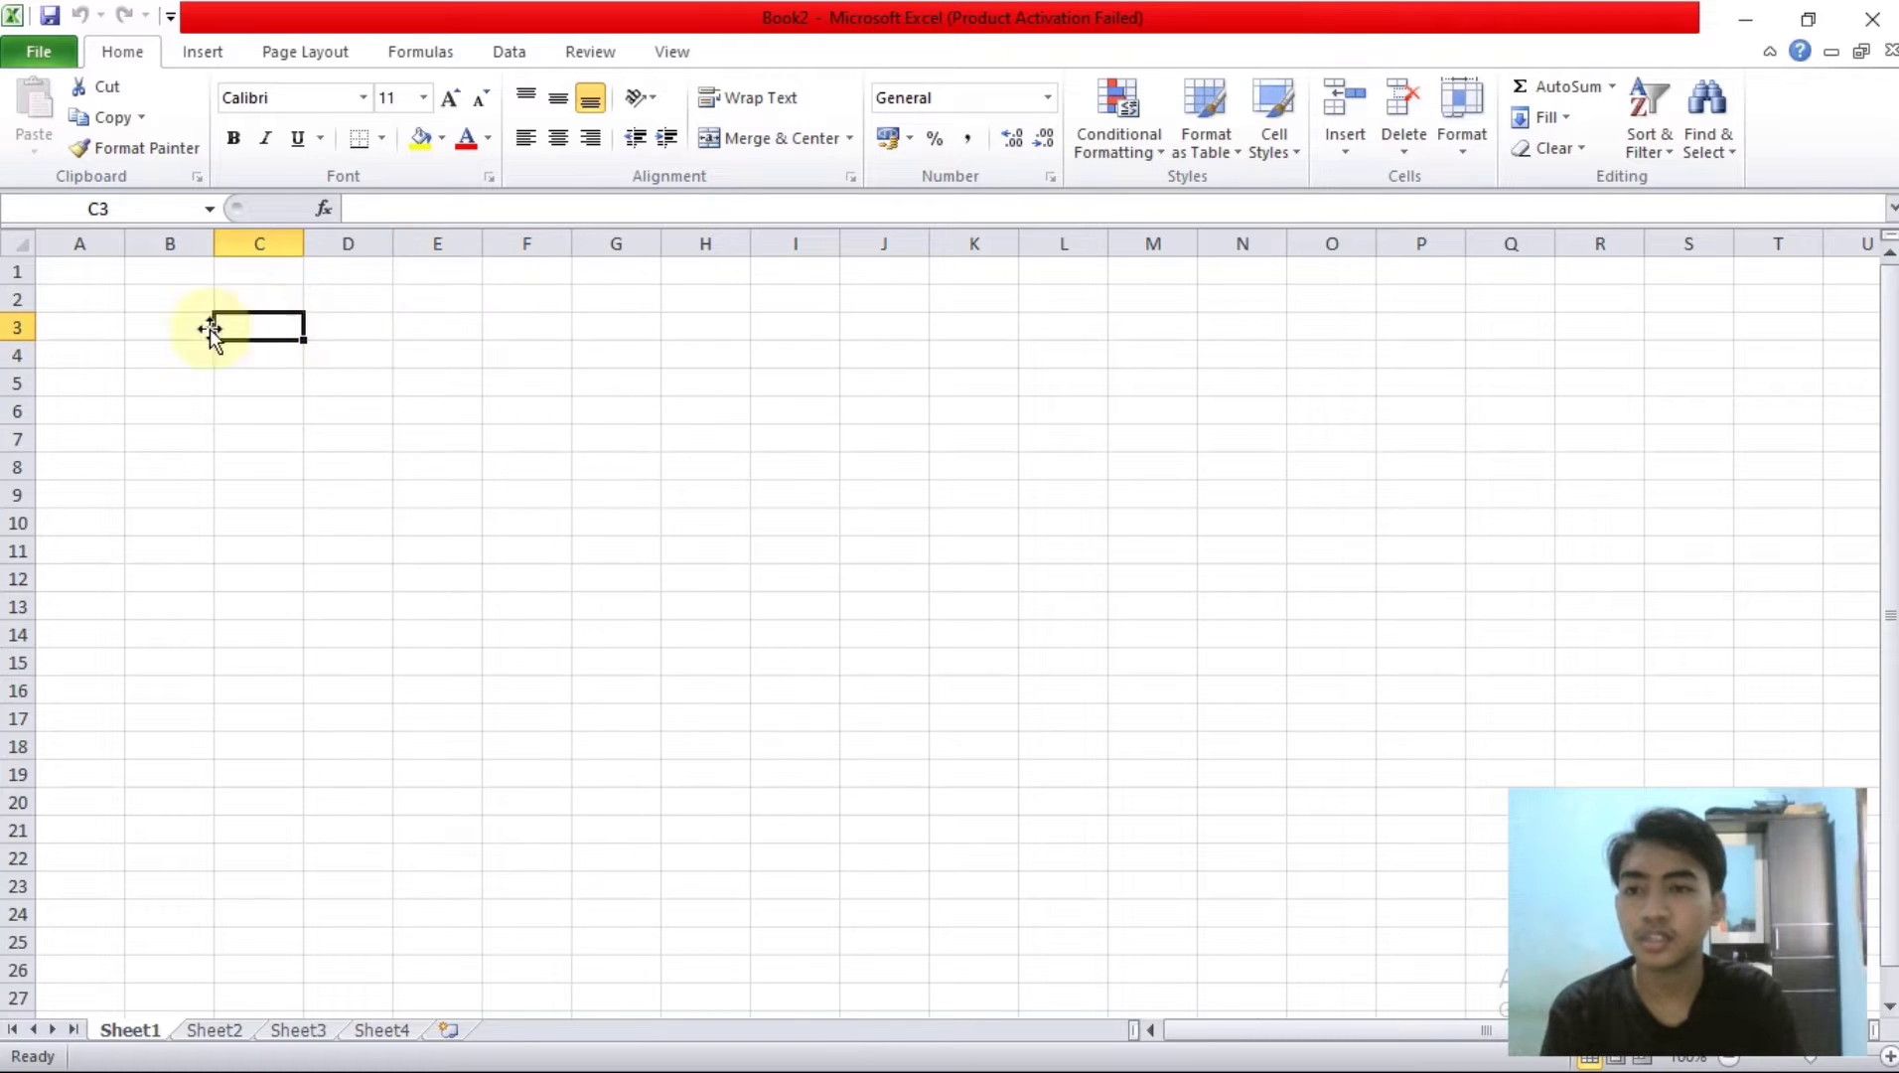
click(161, 324)
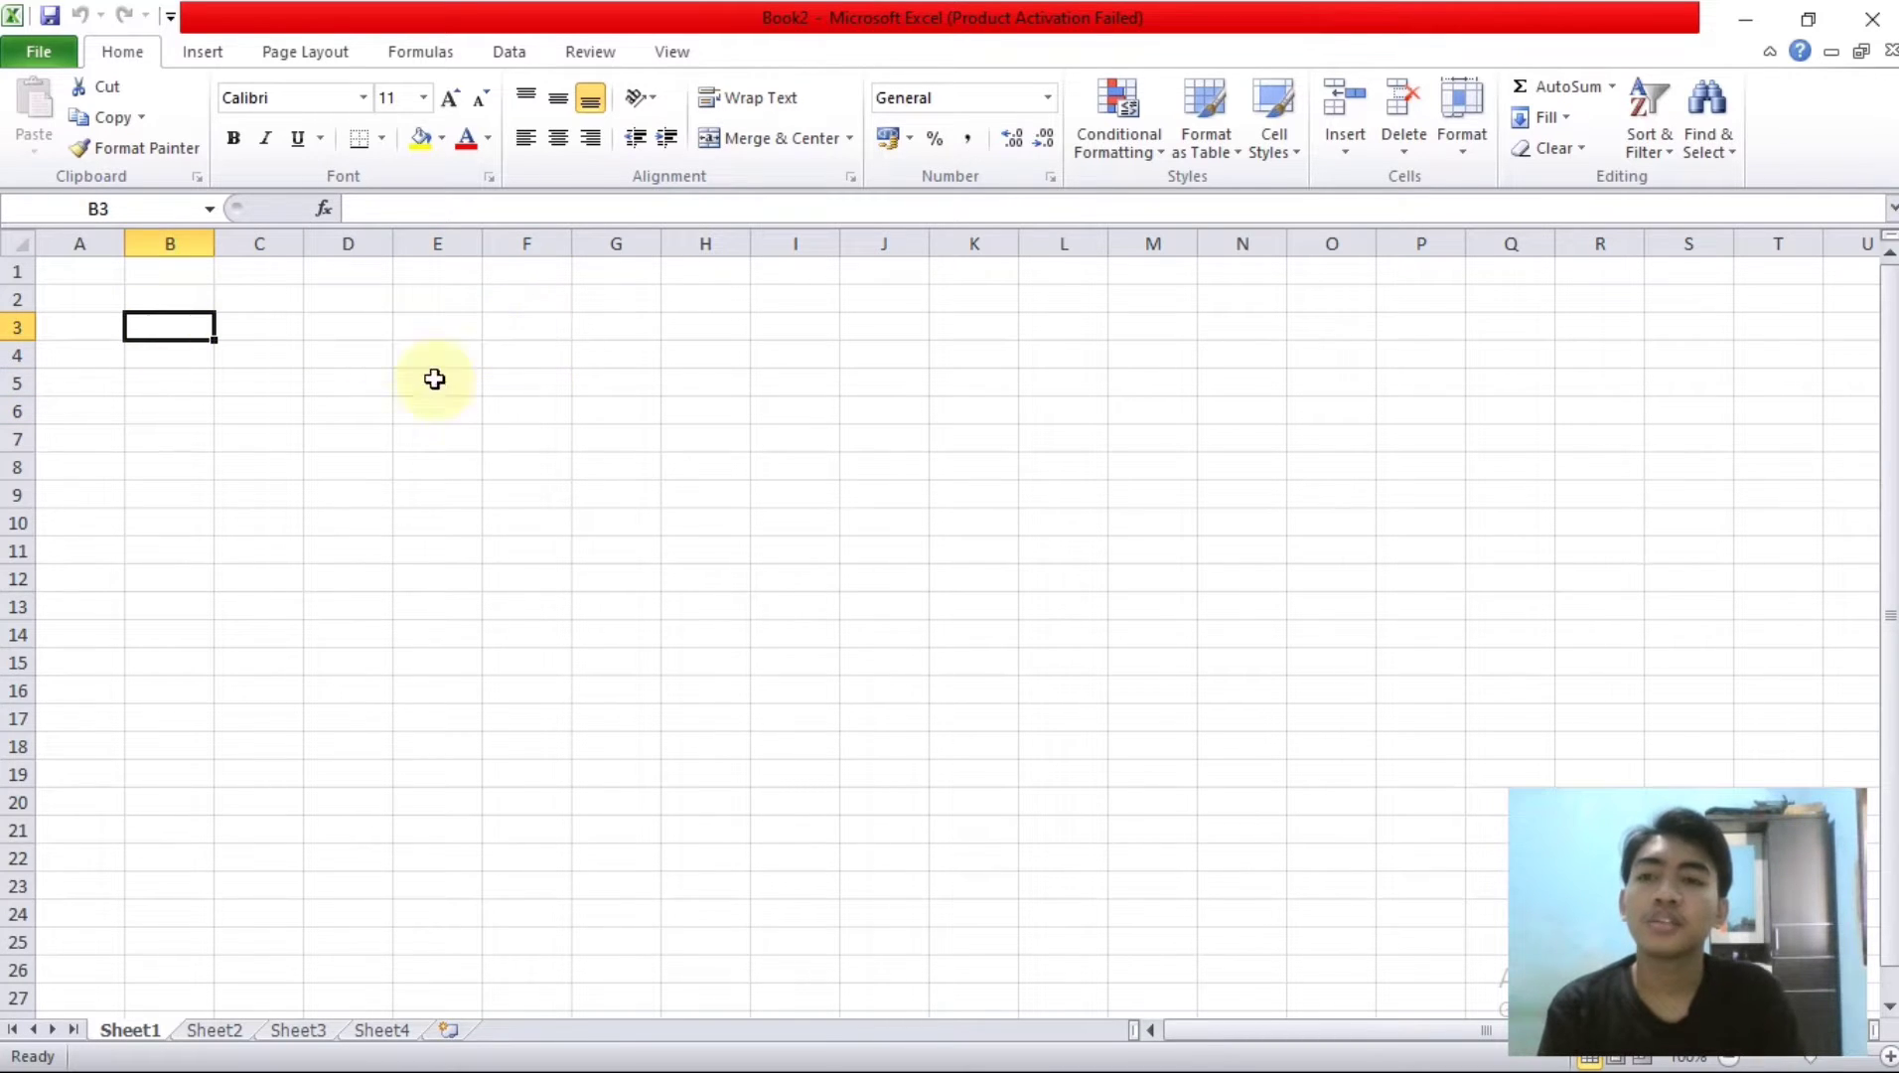
click(379, 417)
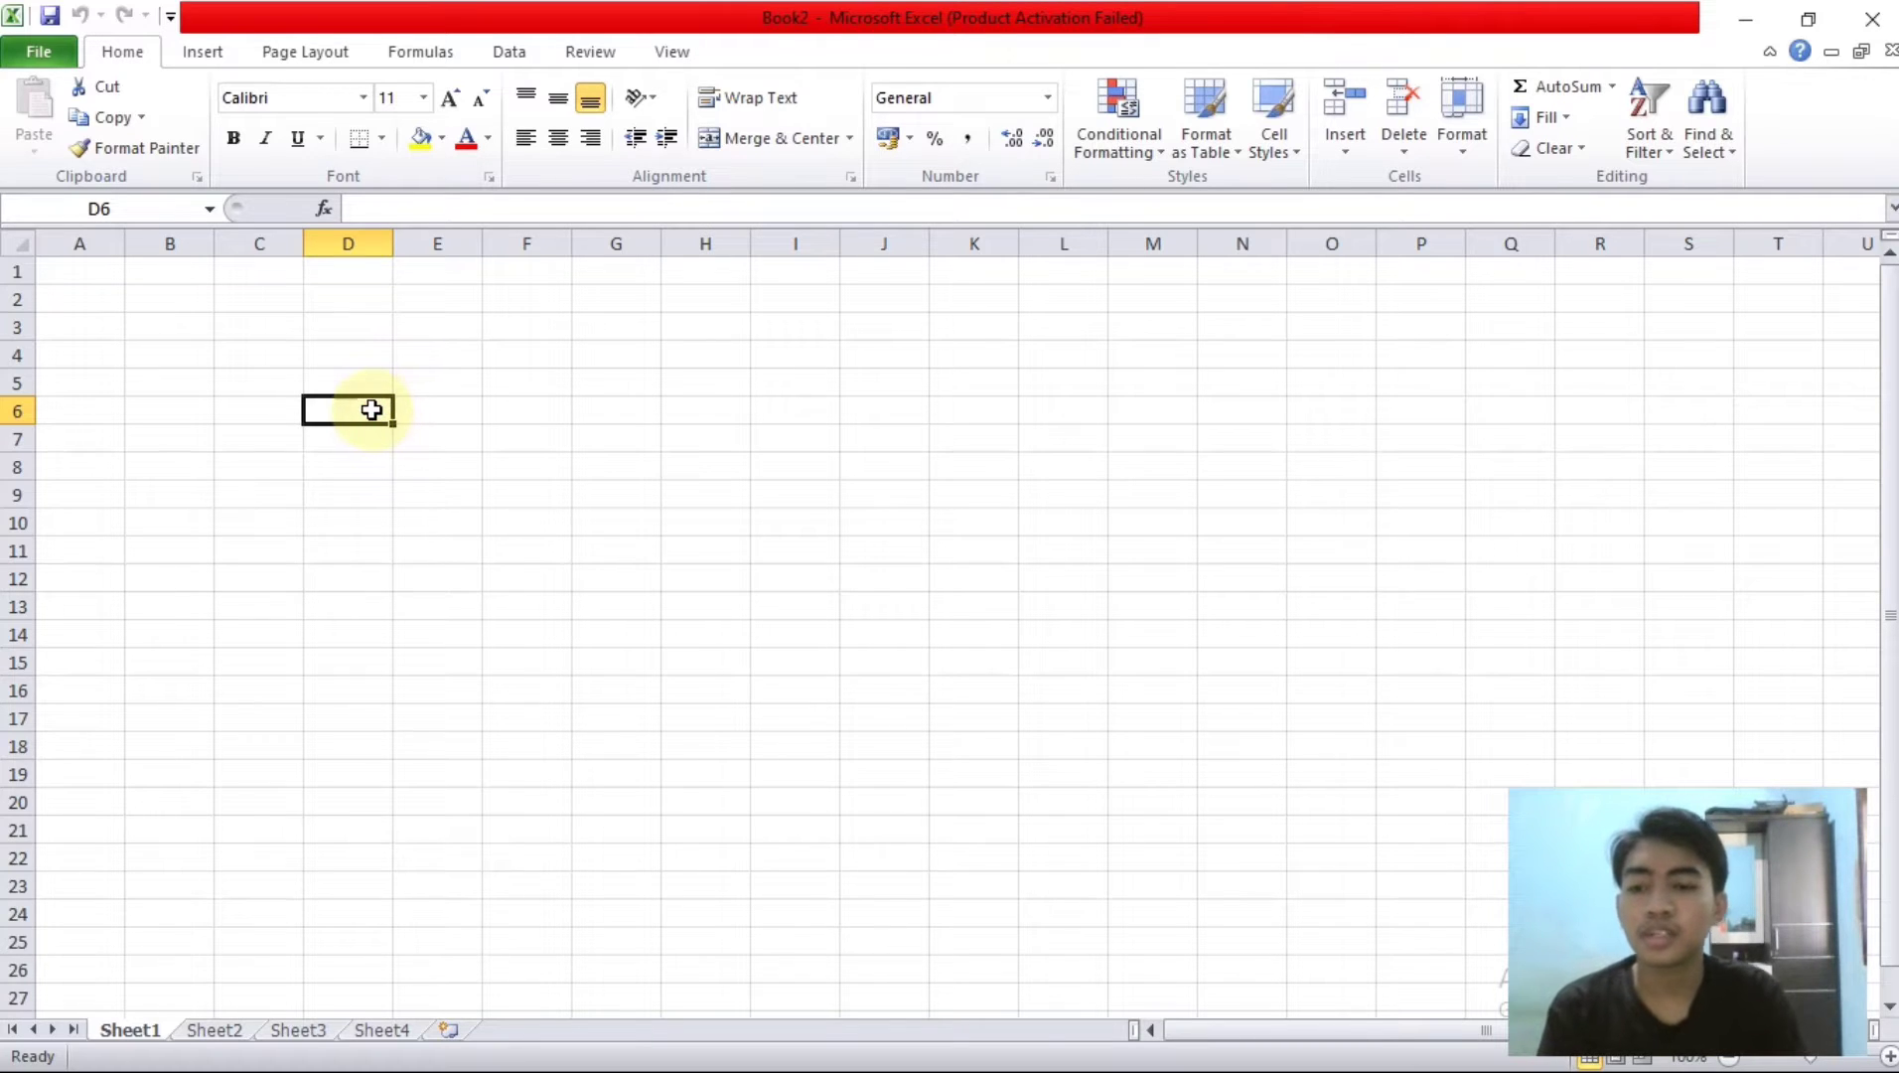
click(368, 330)
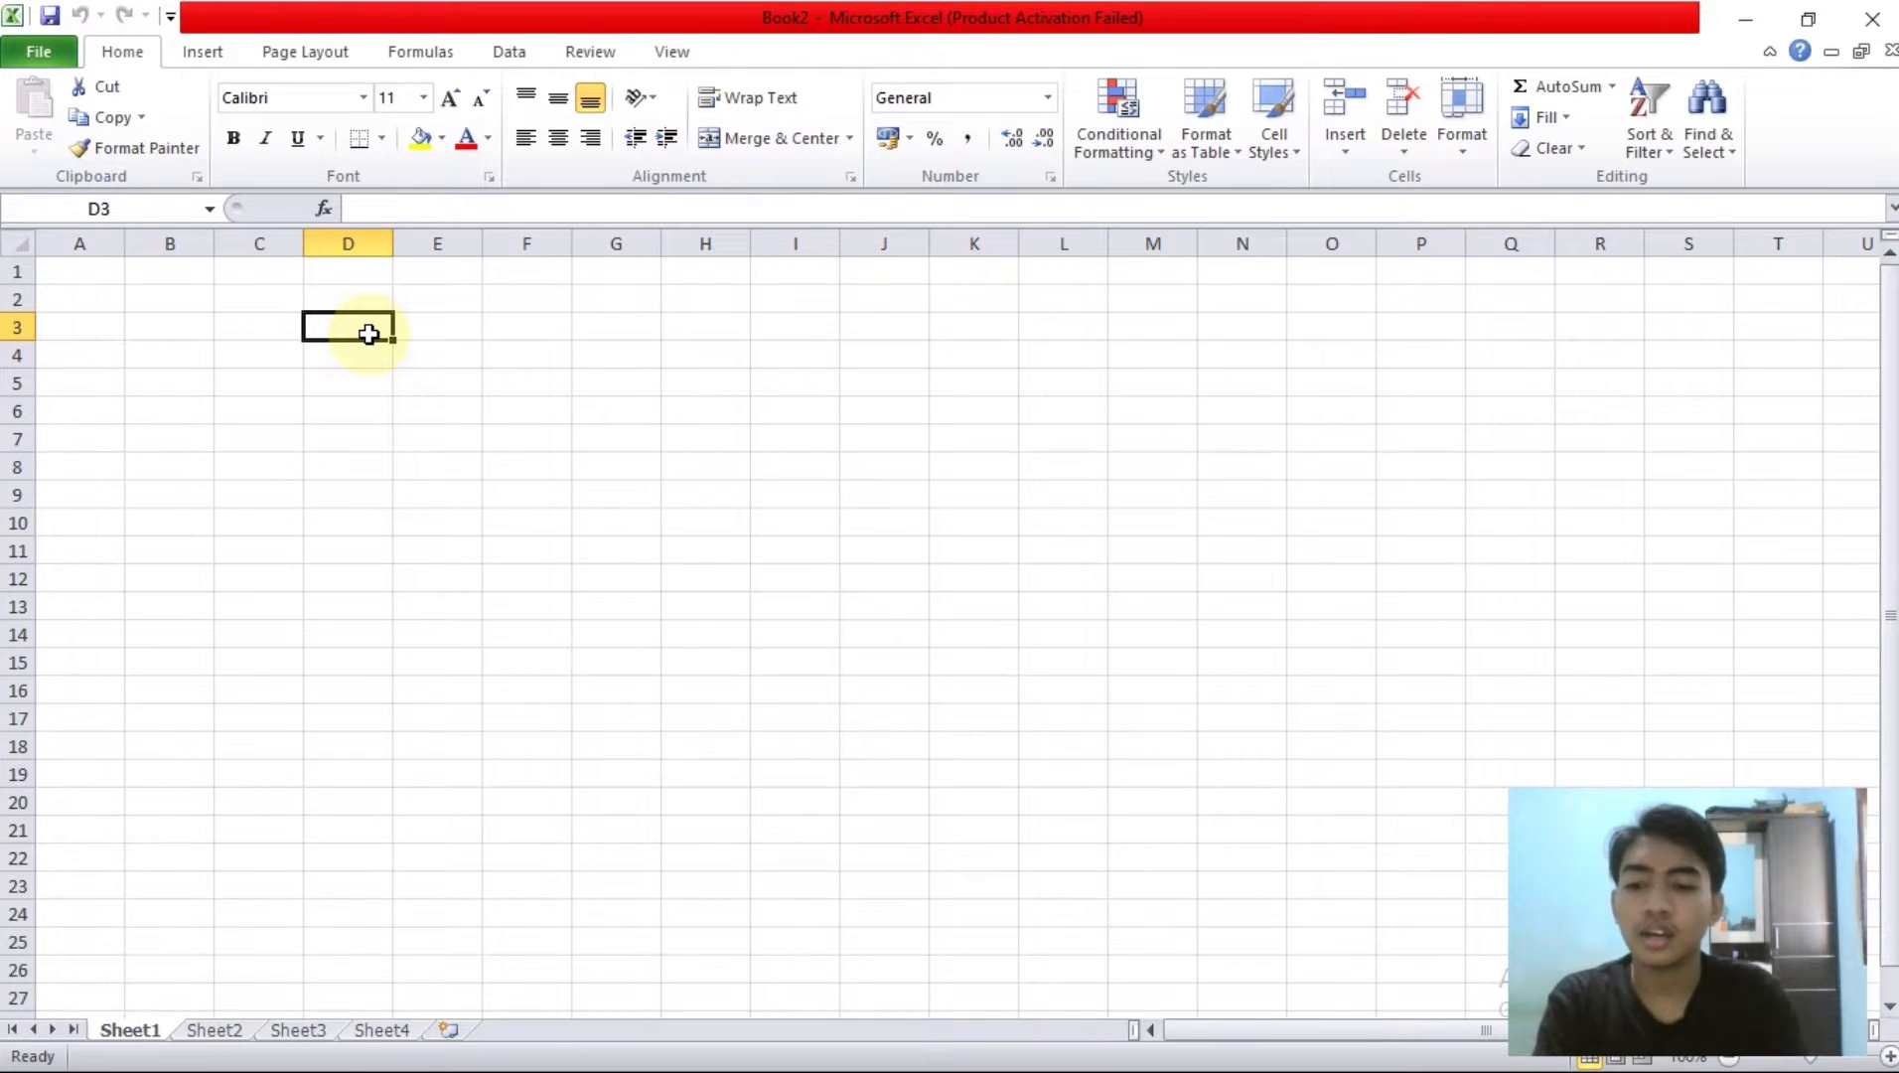
Step: Enter A in cell D3, relocate it to H3 and clear it there
text(A)
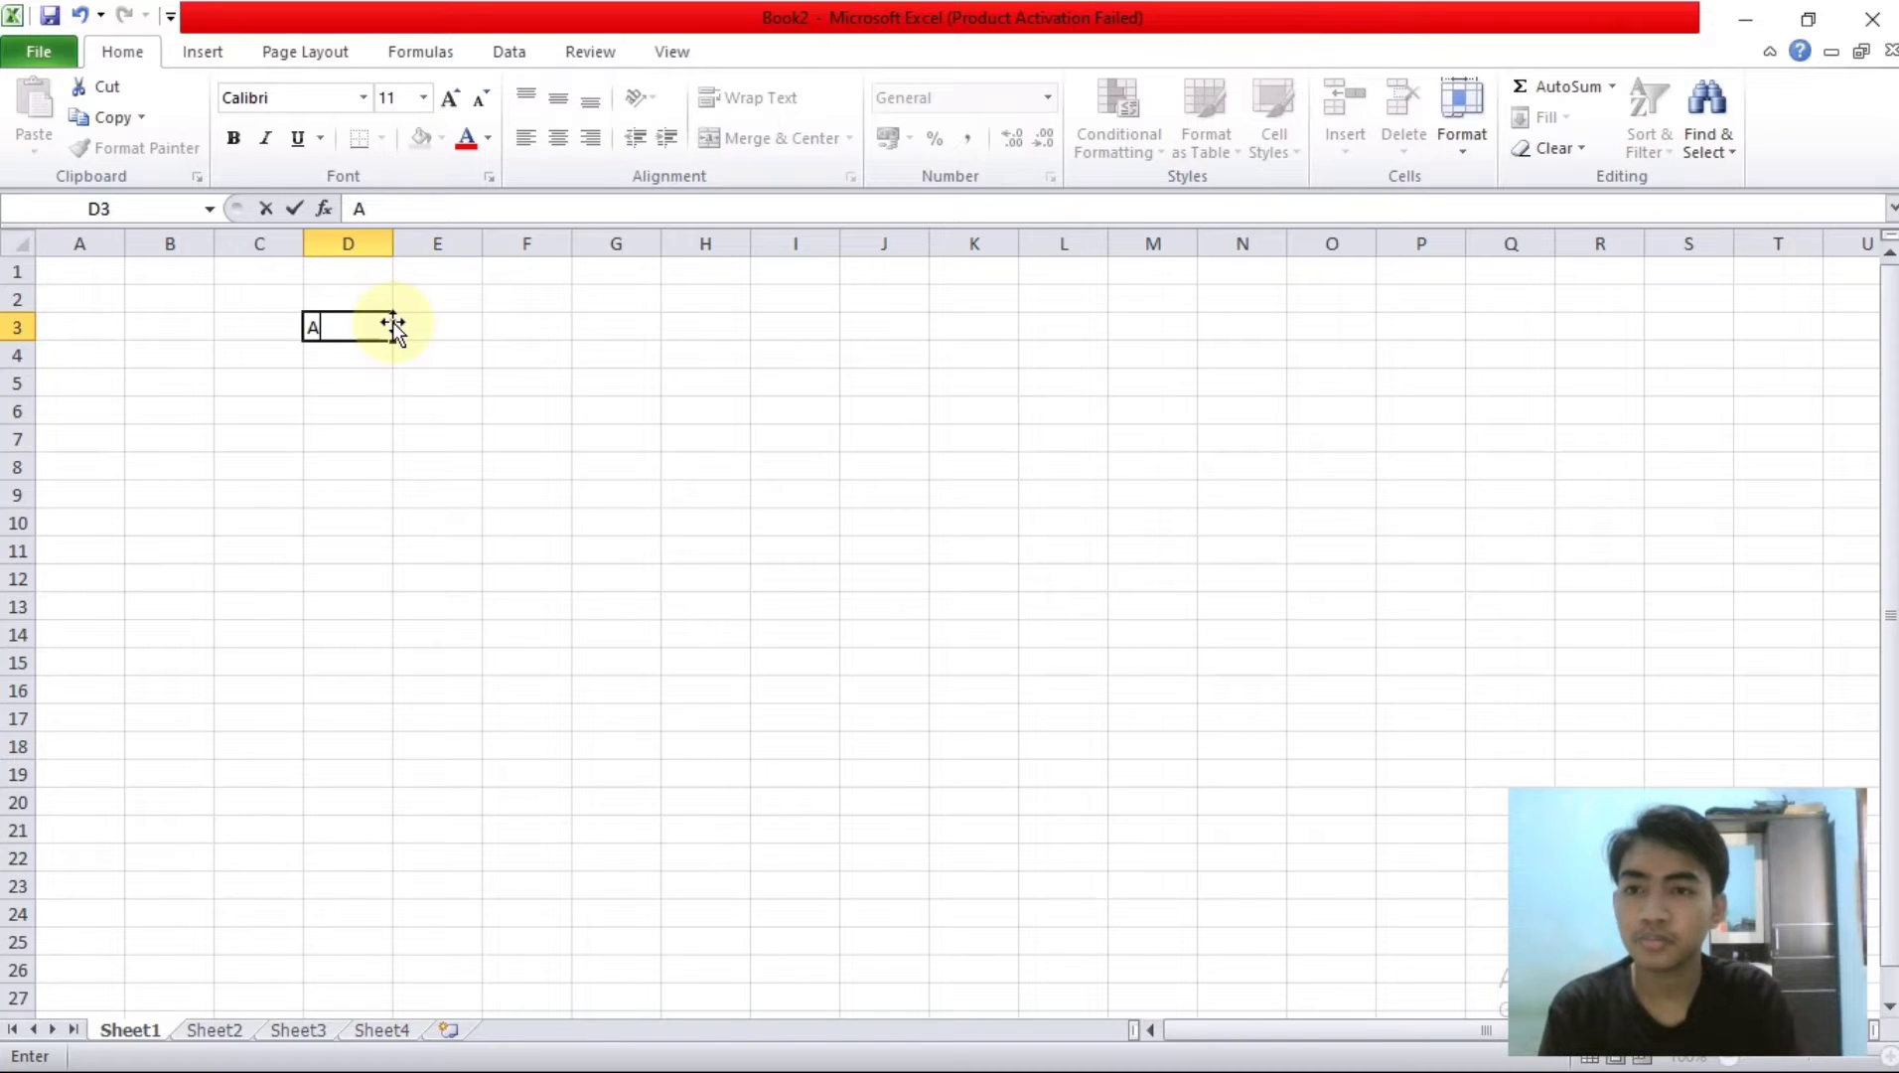
drag(391, 322, 704, 316)
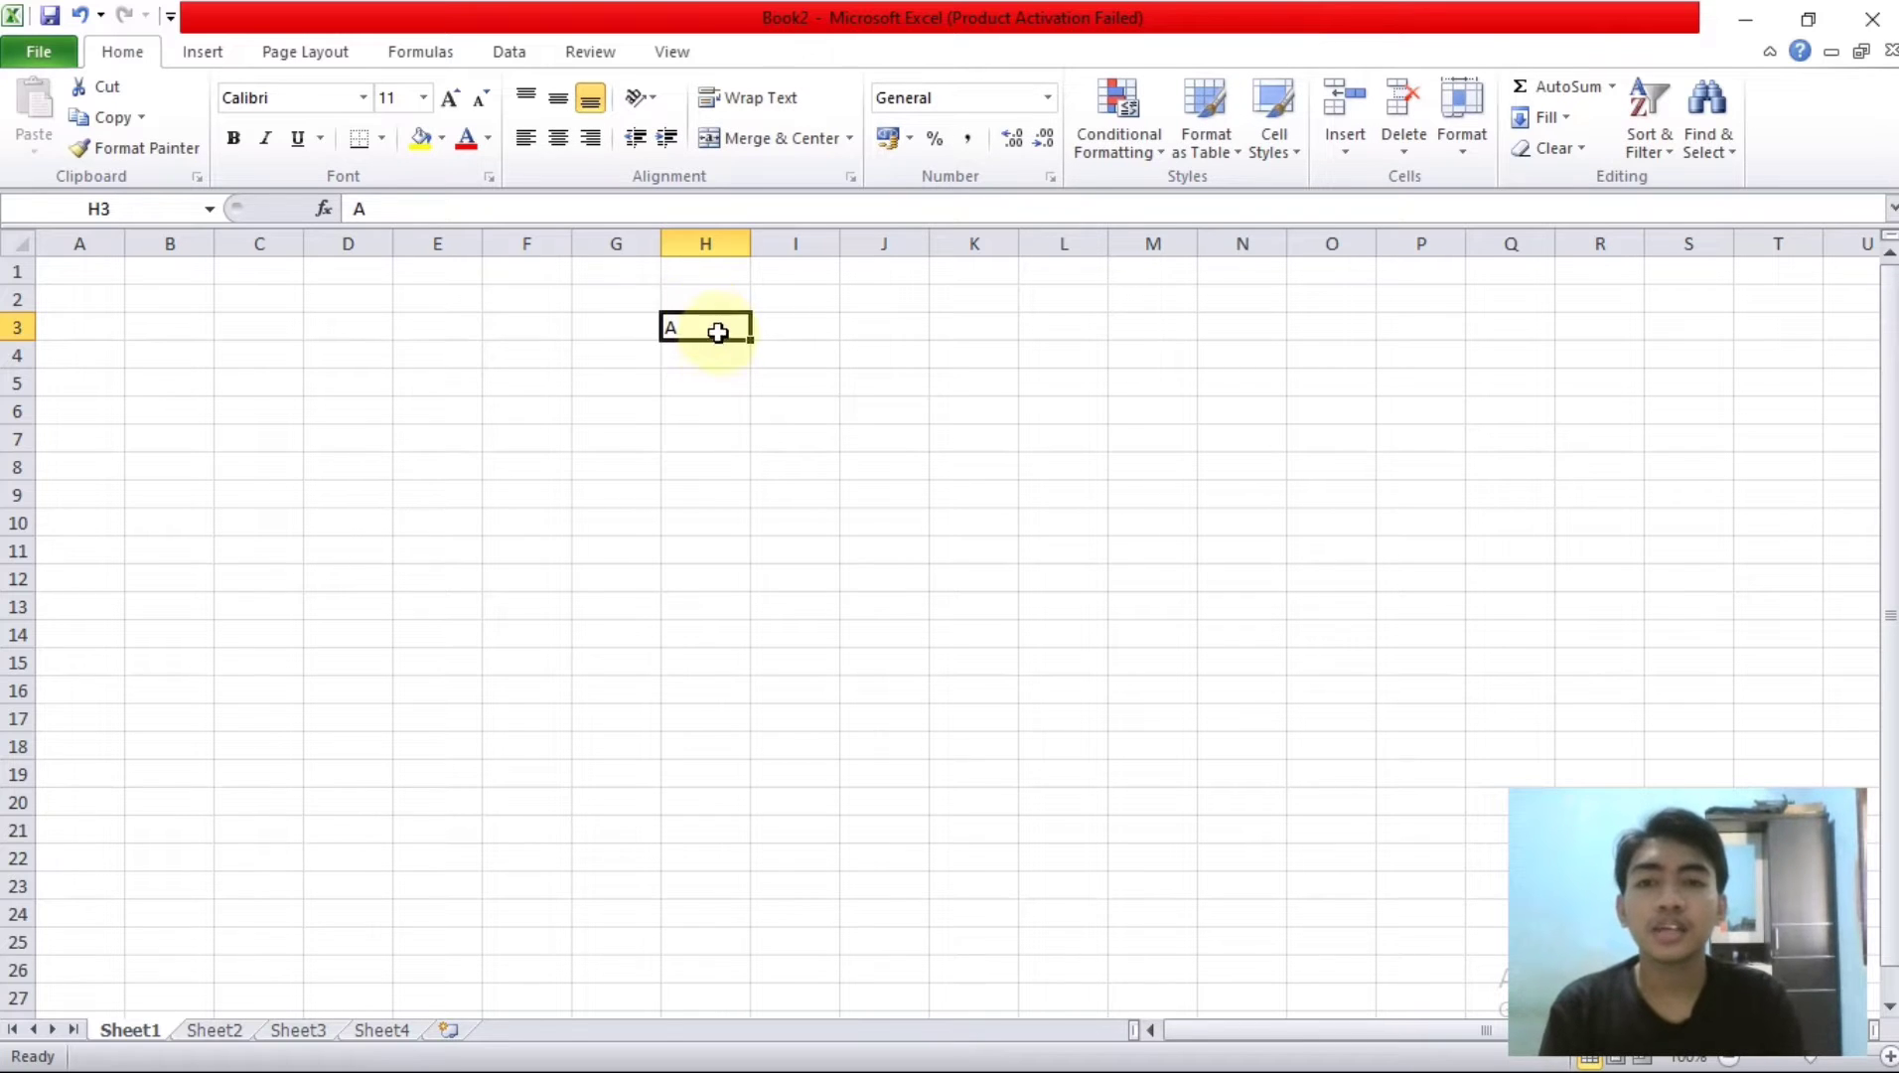
key(BackSpace)
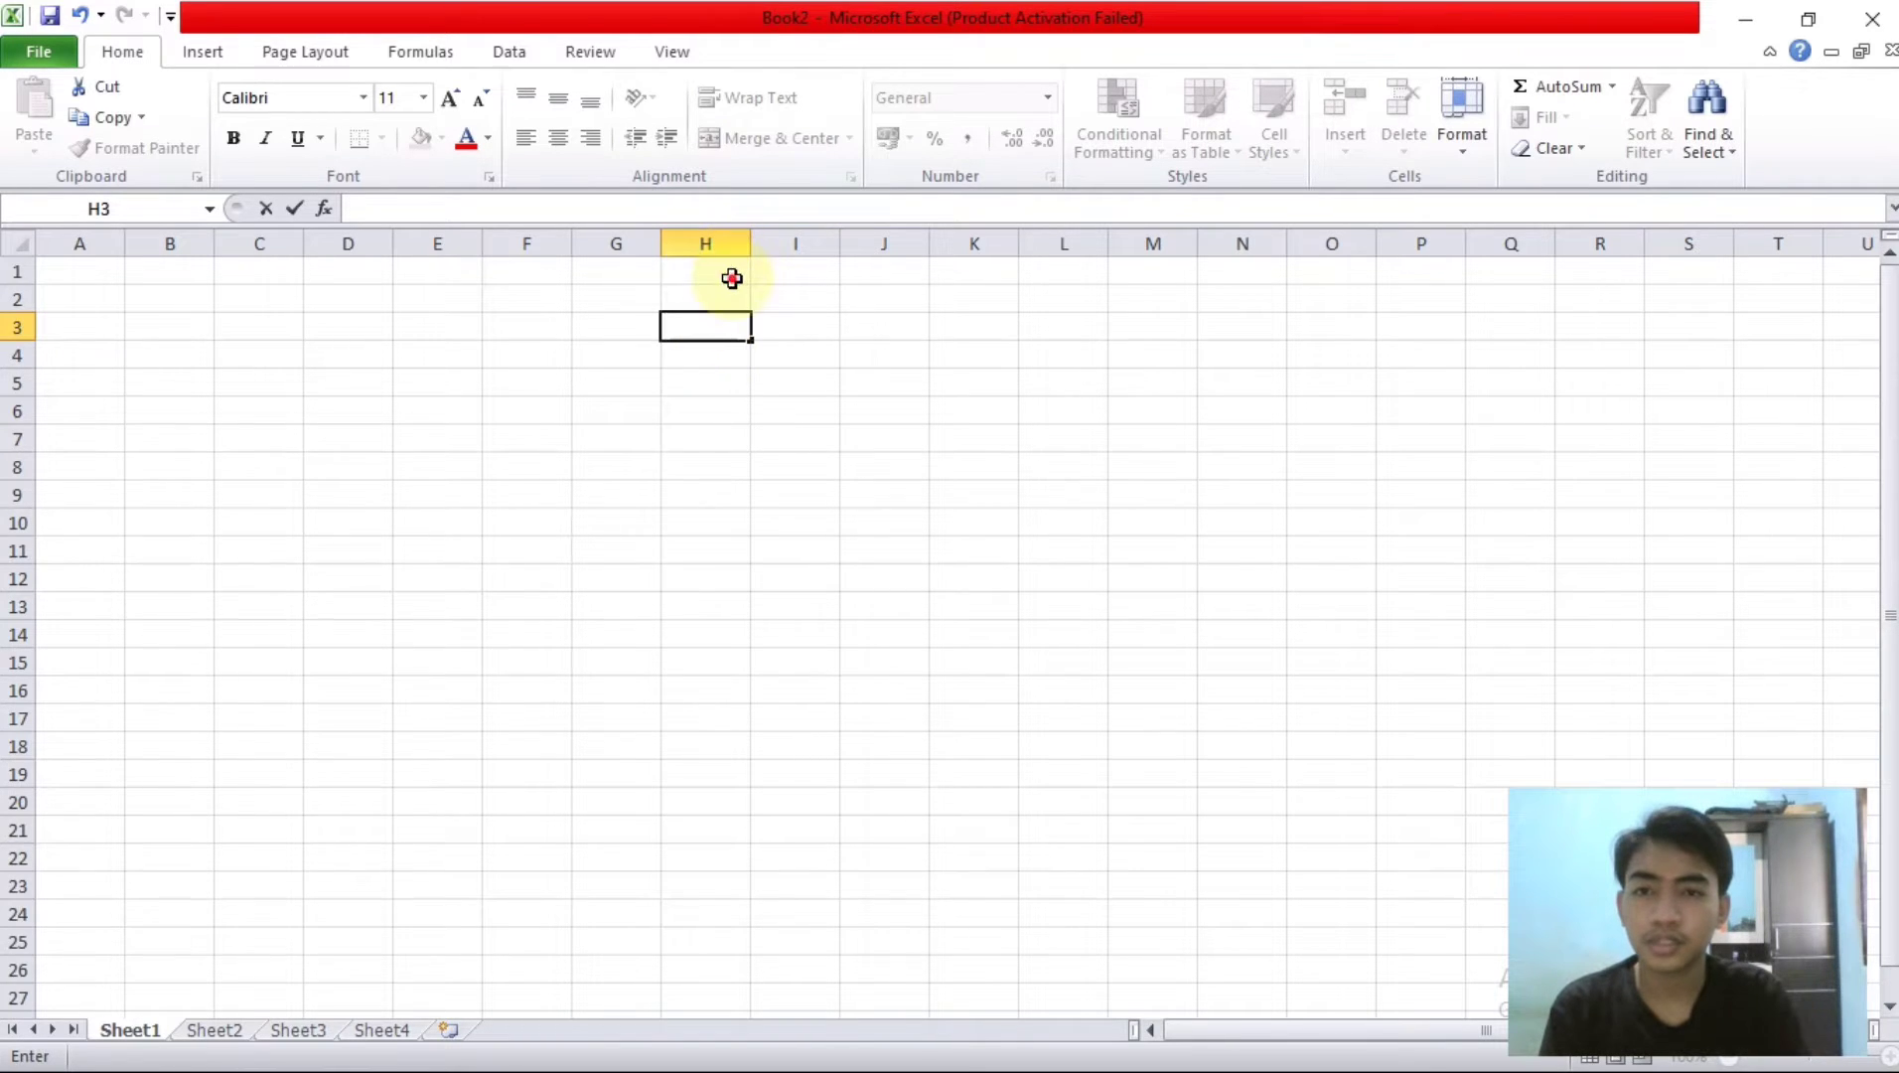
Step: Widen column H to a little more than twice its original width
click(732, 279)
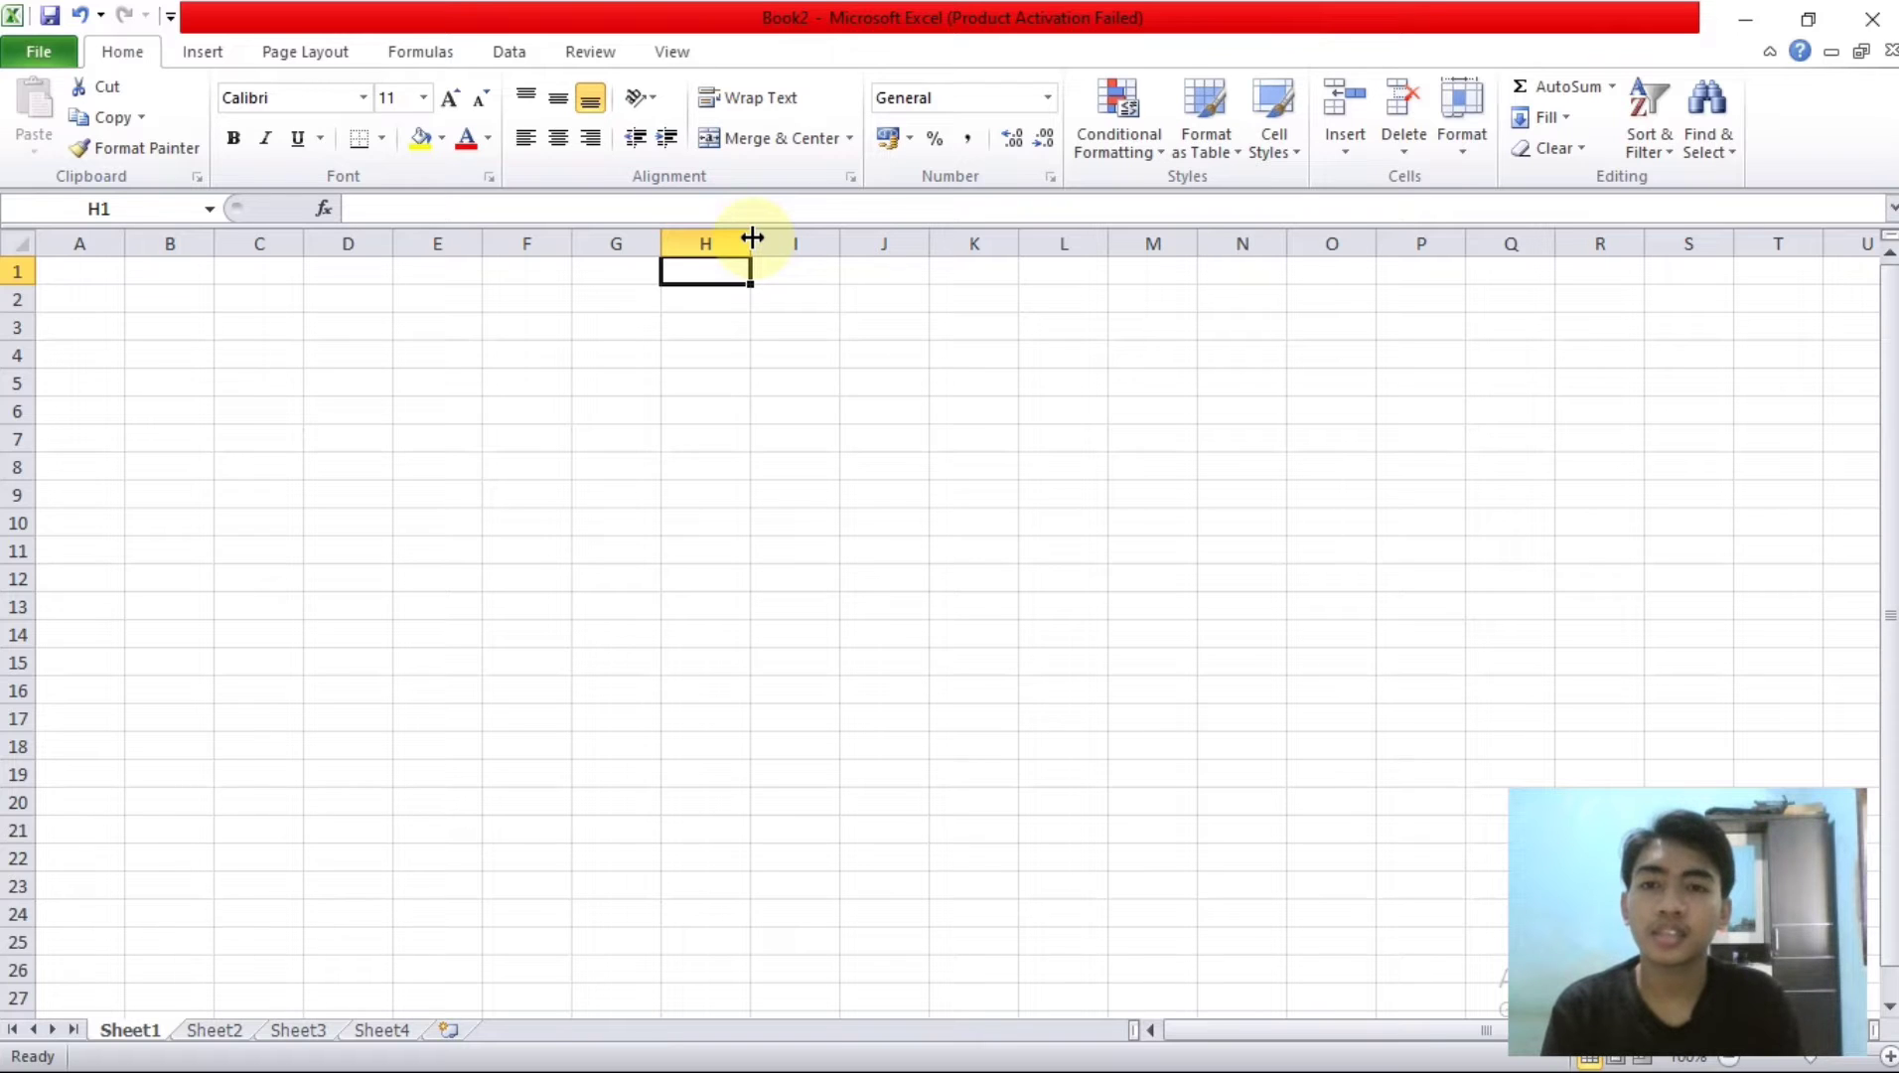
drag(753, 236, 864, 234)
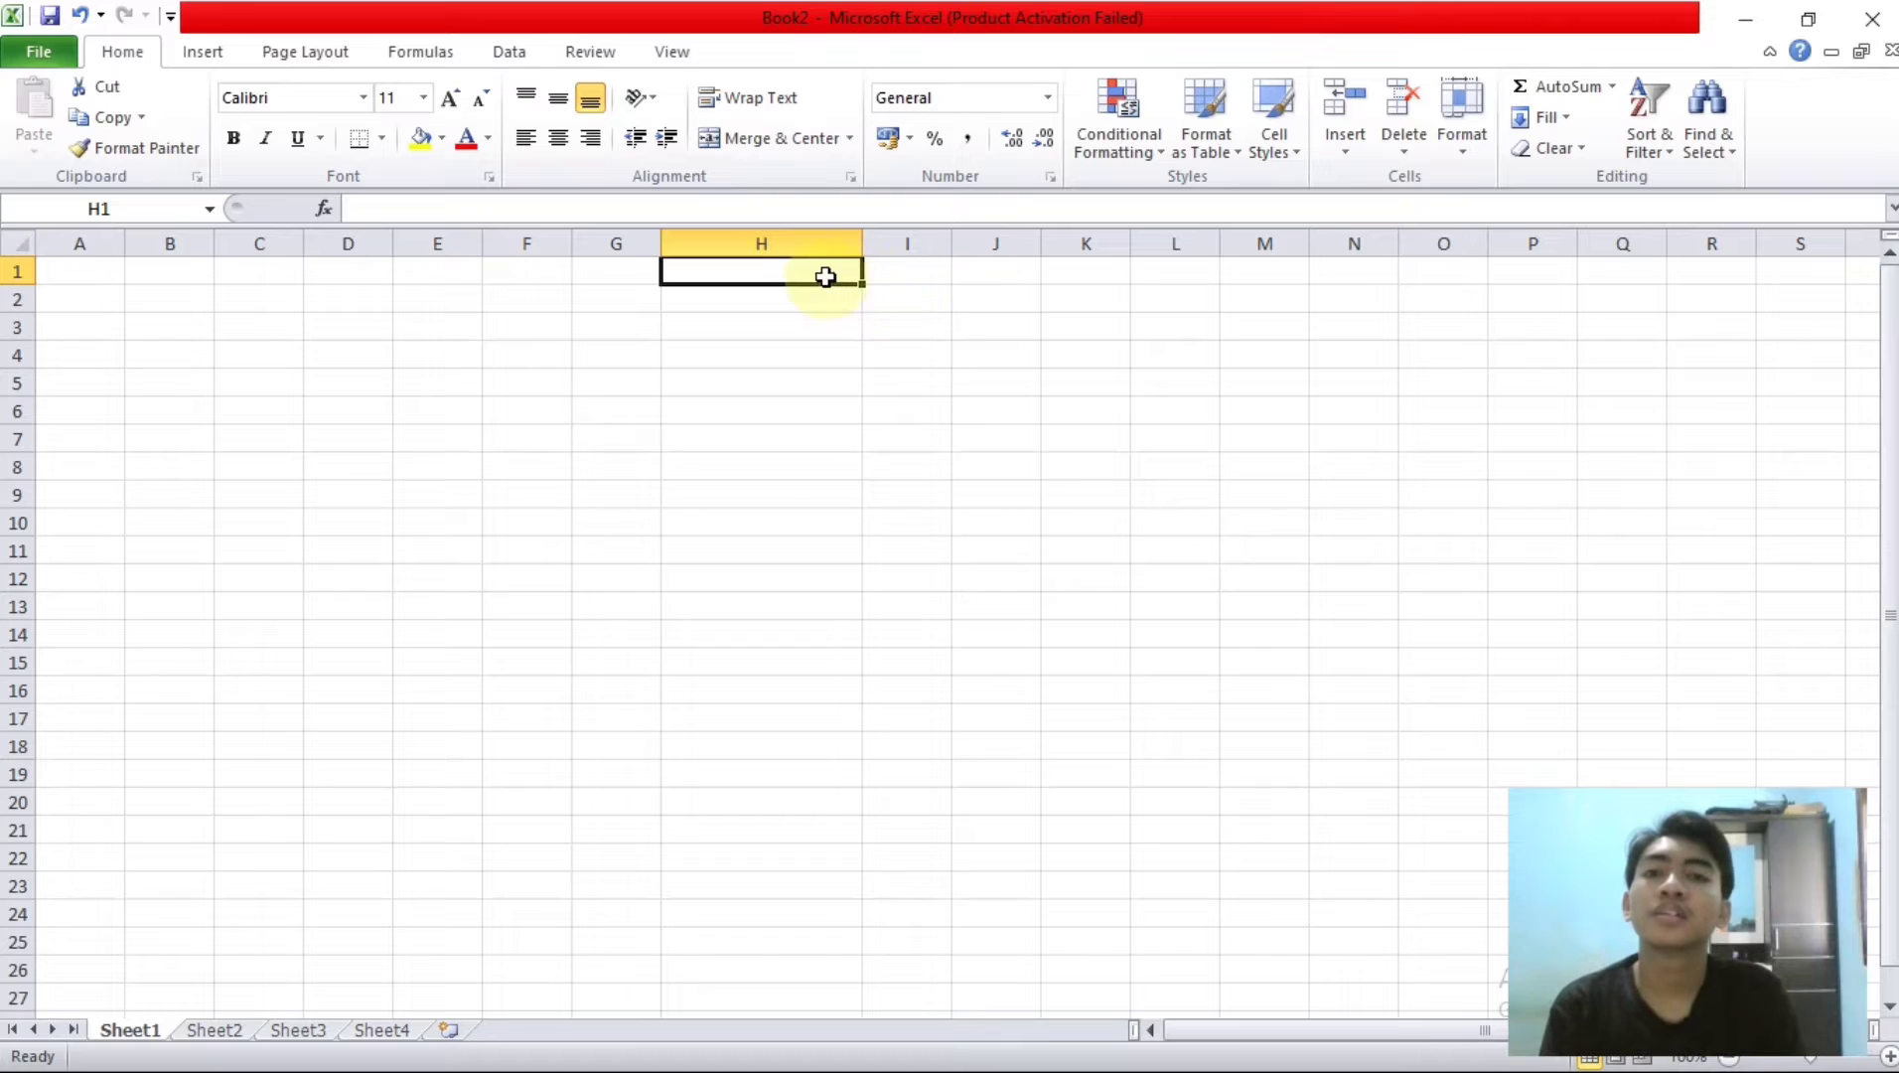
Step: Enter ABCD in H1 and fill it down to H14, undoing the fill and clearing H1 again
text(ABCD)
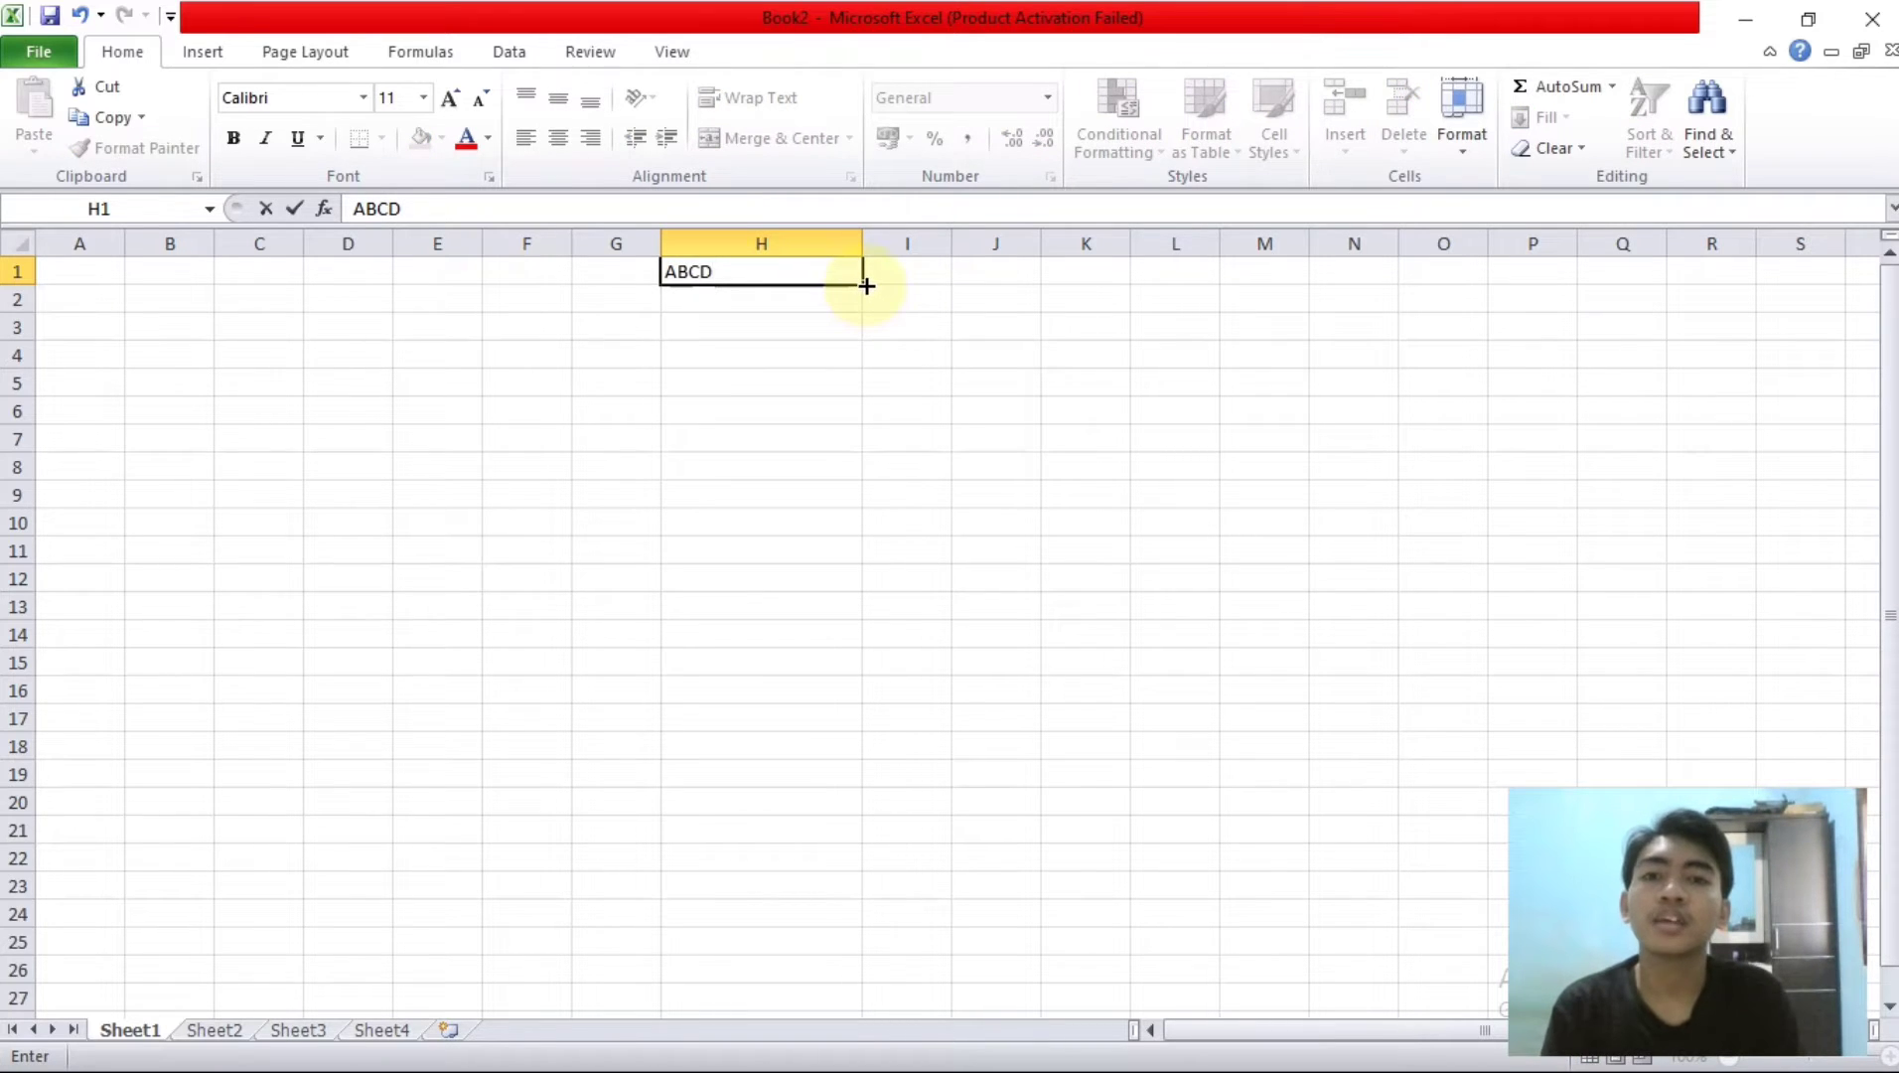
drag(866, 285, 882, 664)
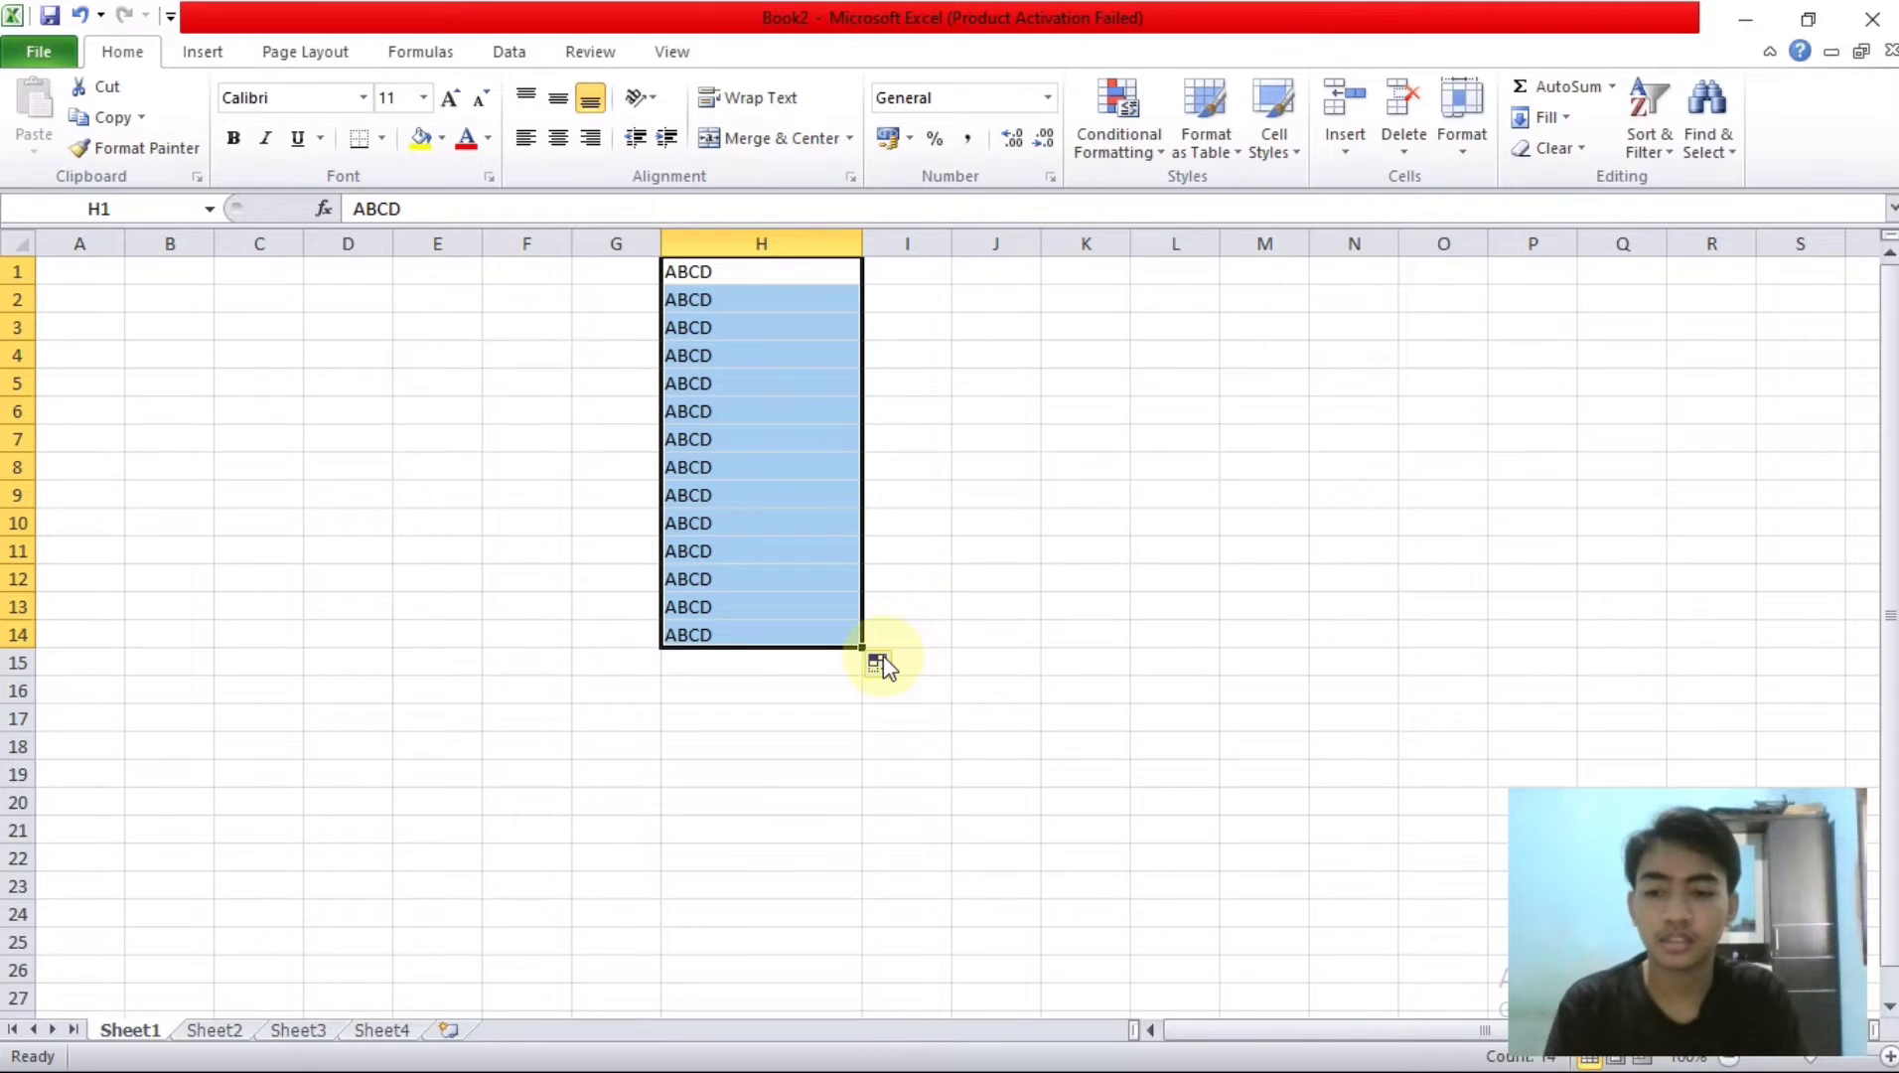
key(ctrl+z)
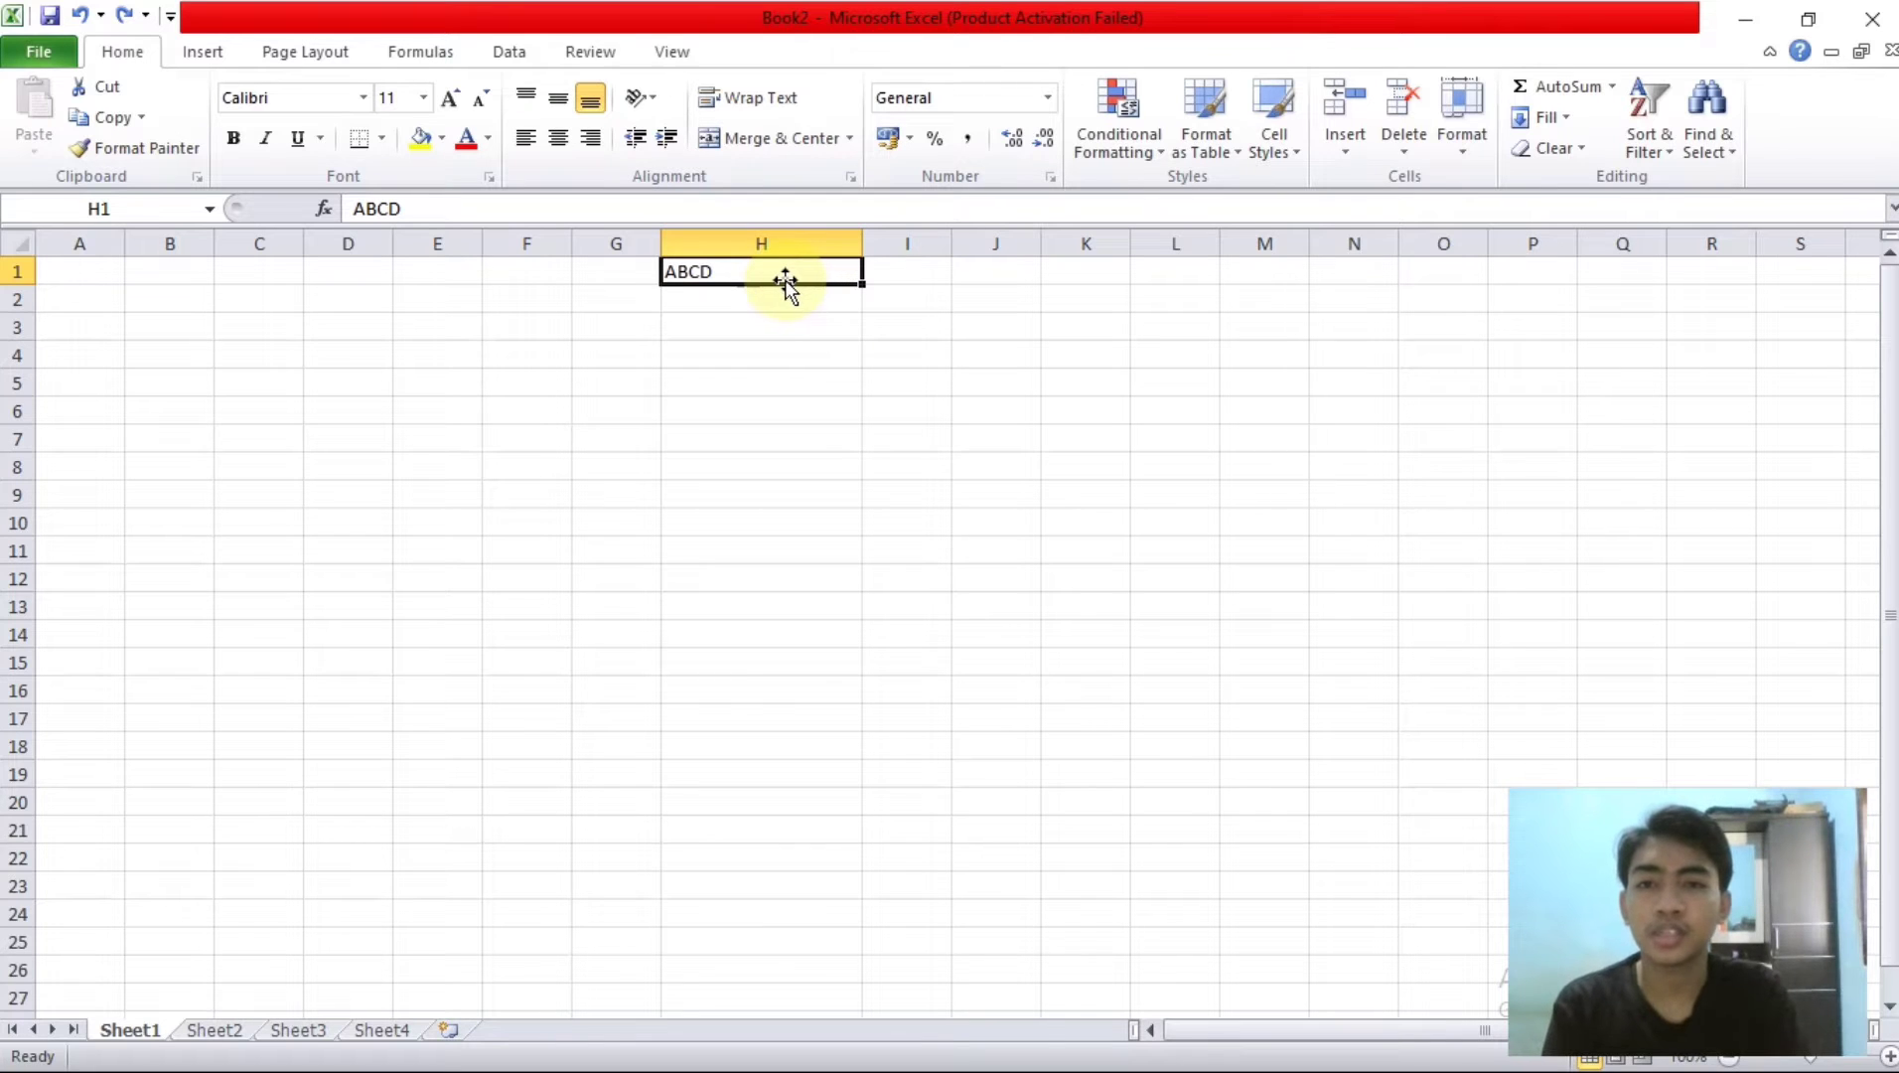
key(BackSpace)
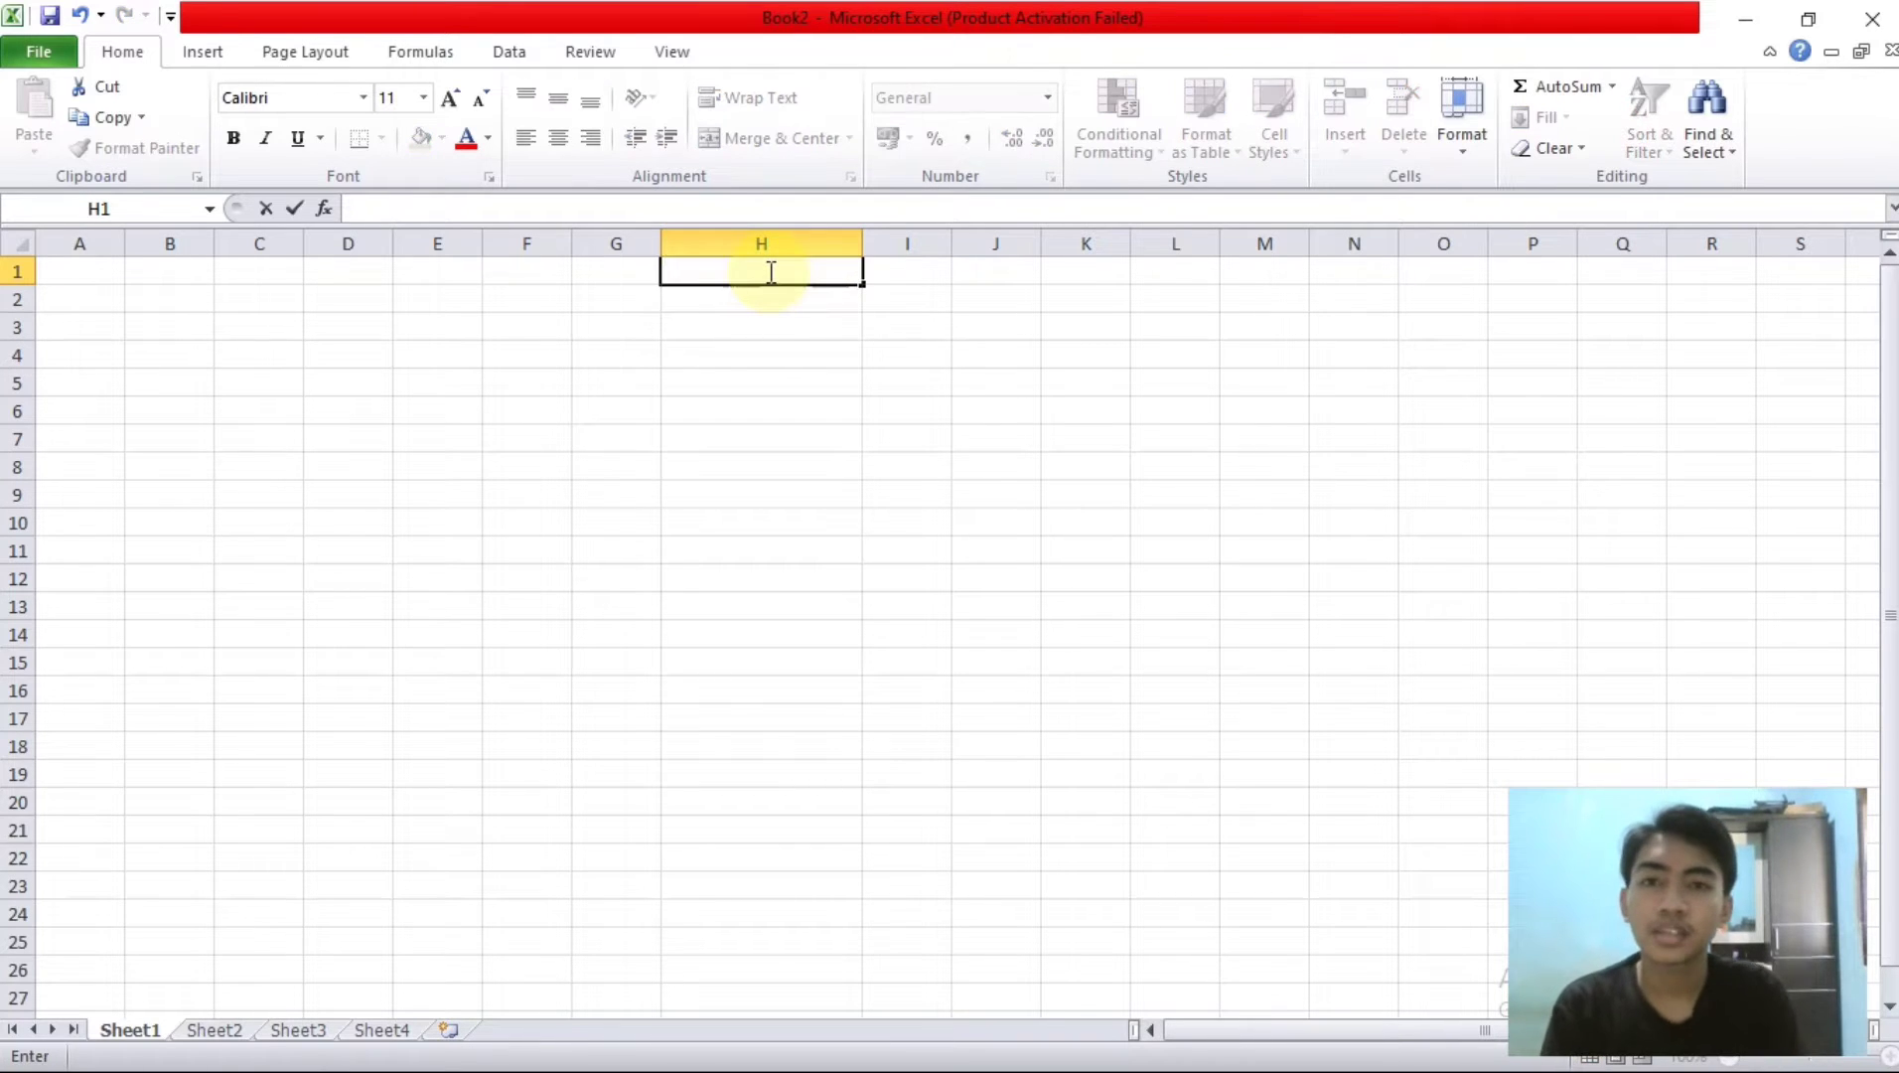
click(606, 469)
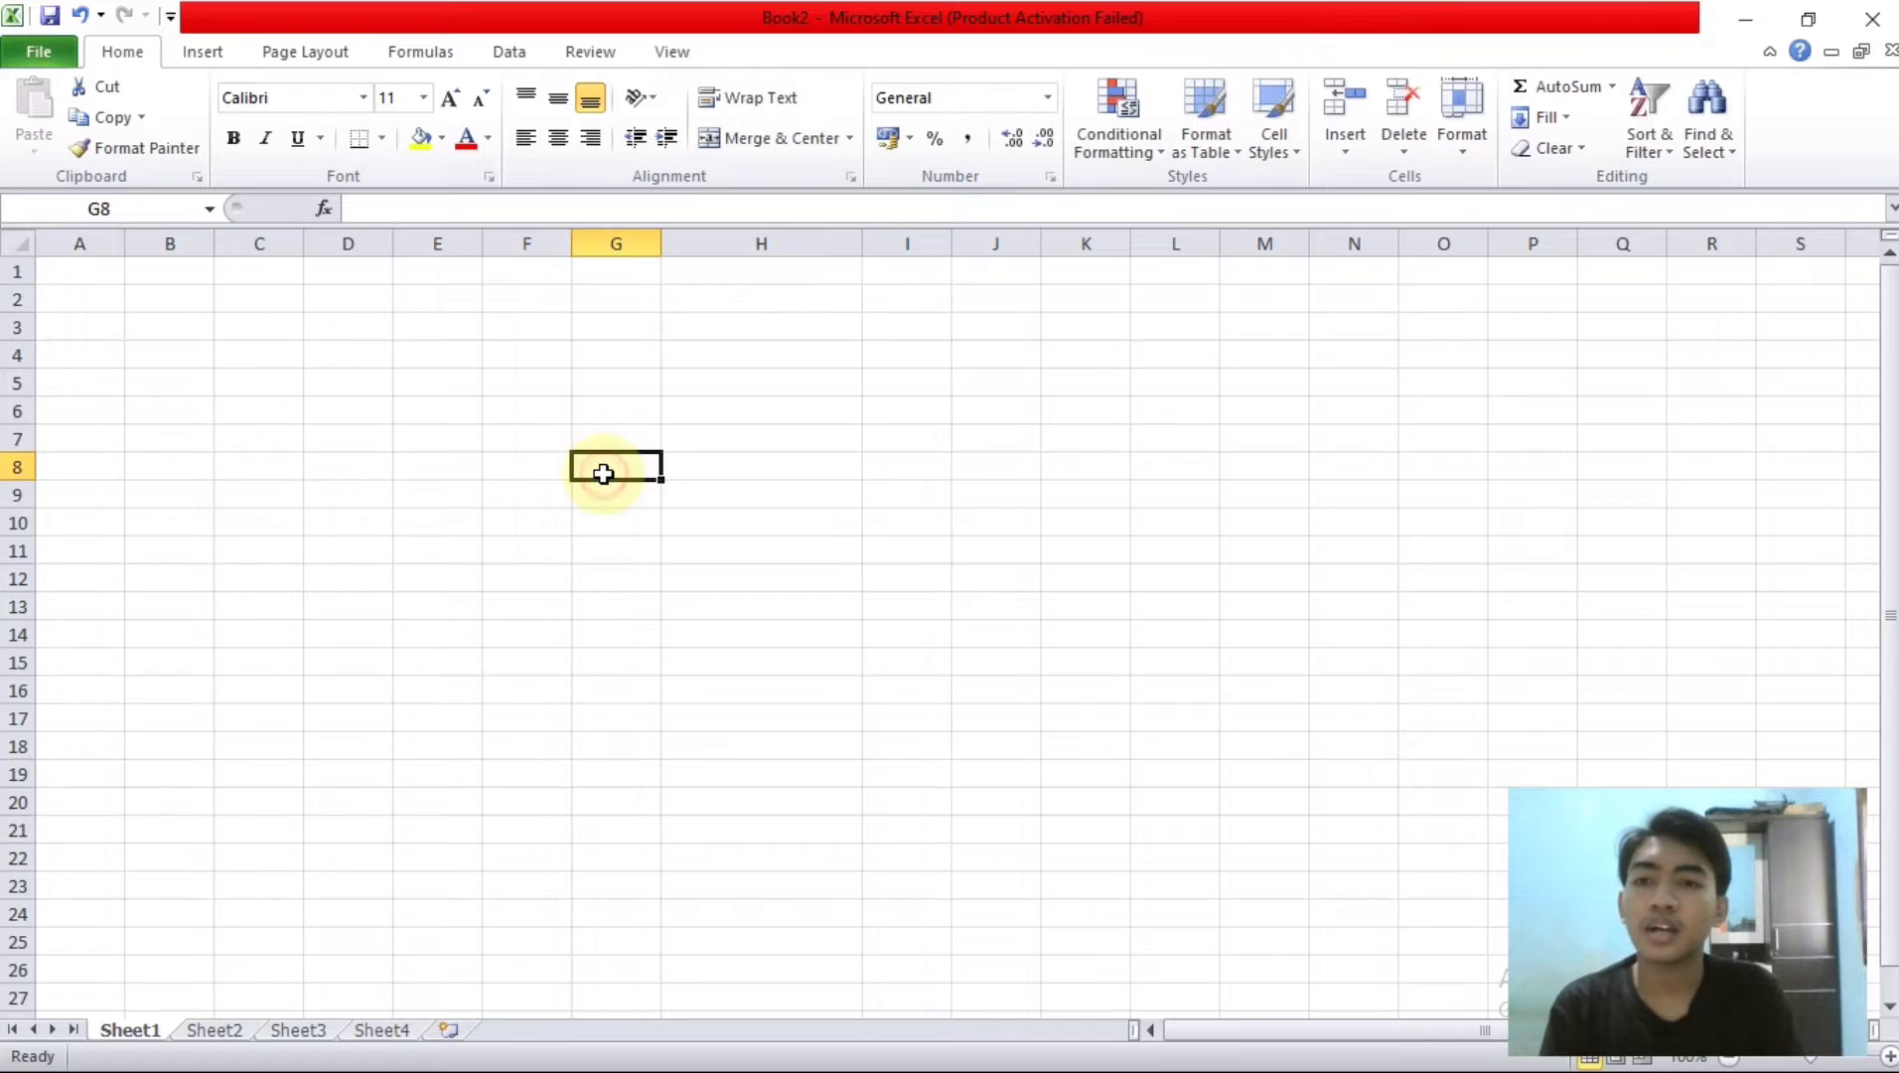
Step: Examine the Number, Currency and Accounting formats in the Format Cells dialog for cell B3, including the available currency symbols
click(185, 330)
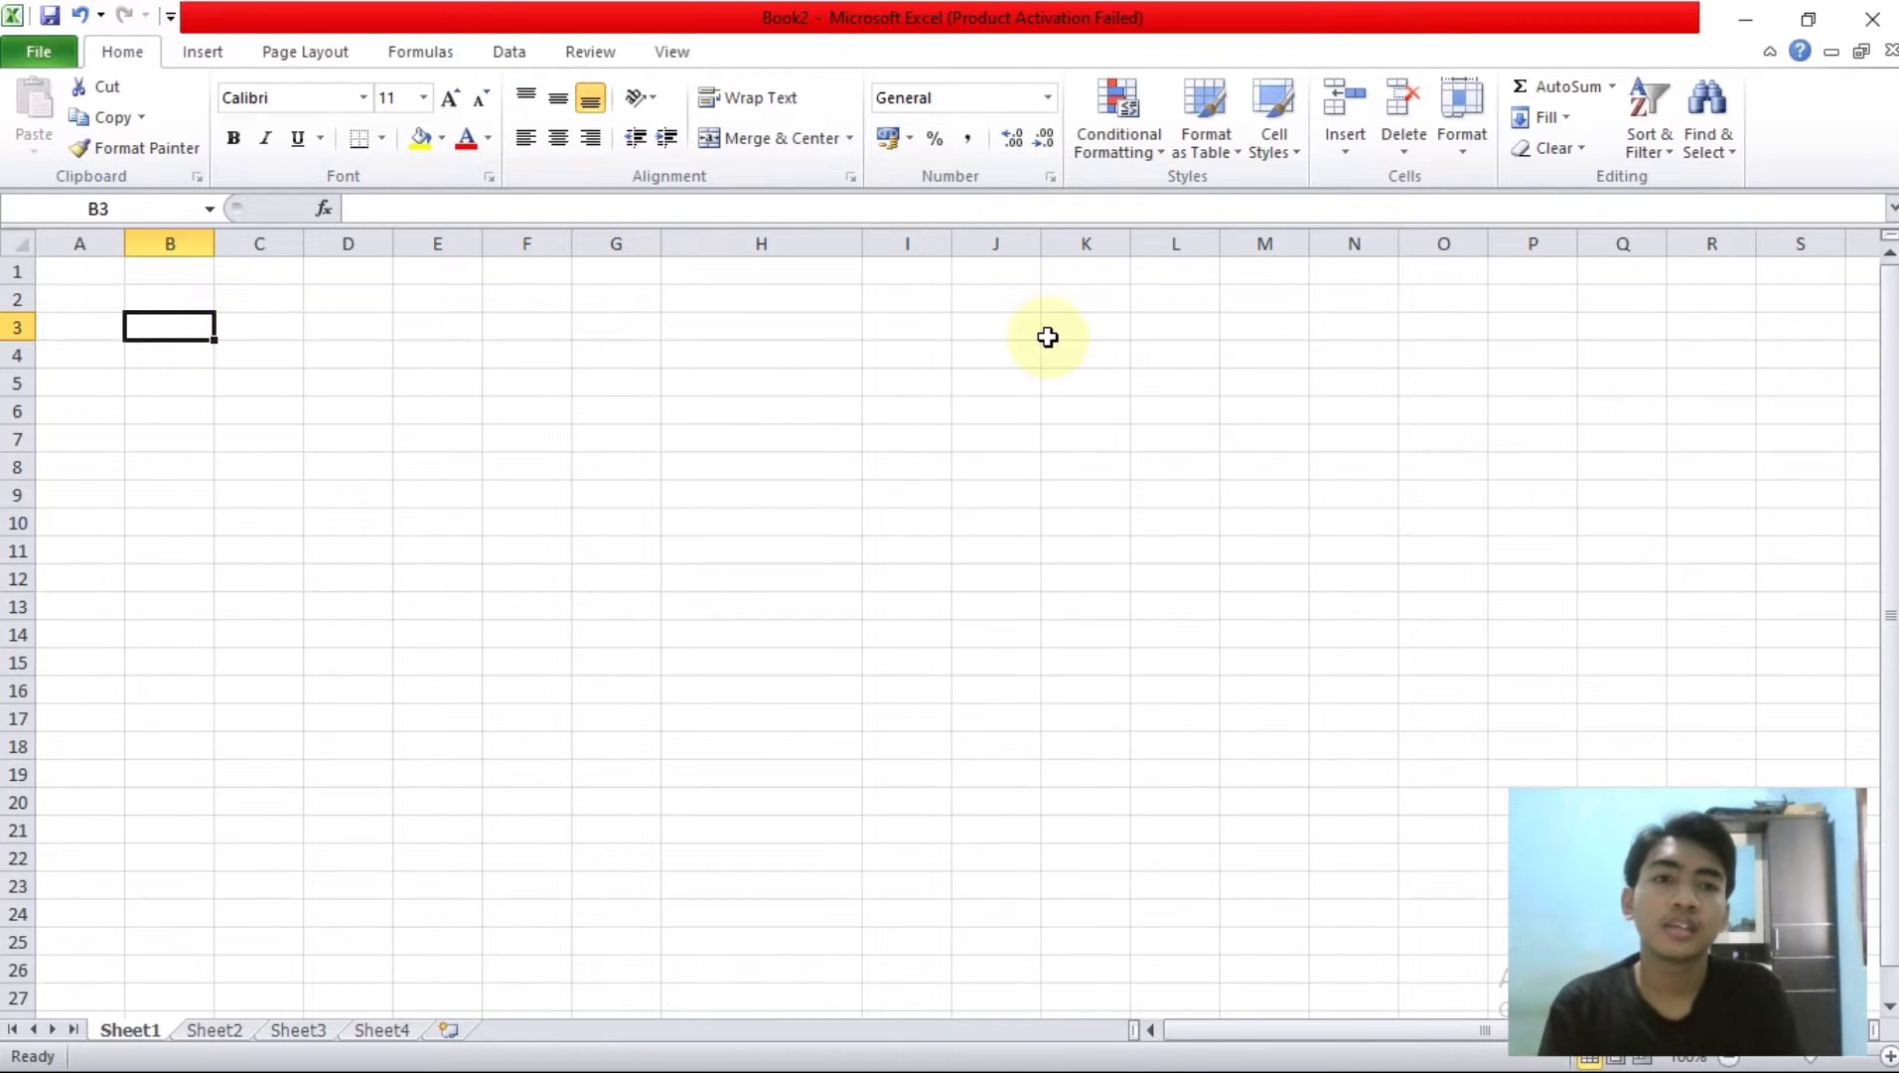
click(1475, 149)
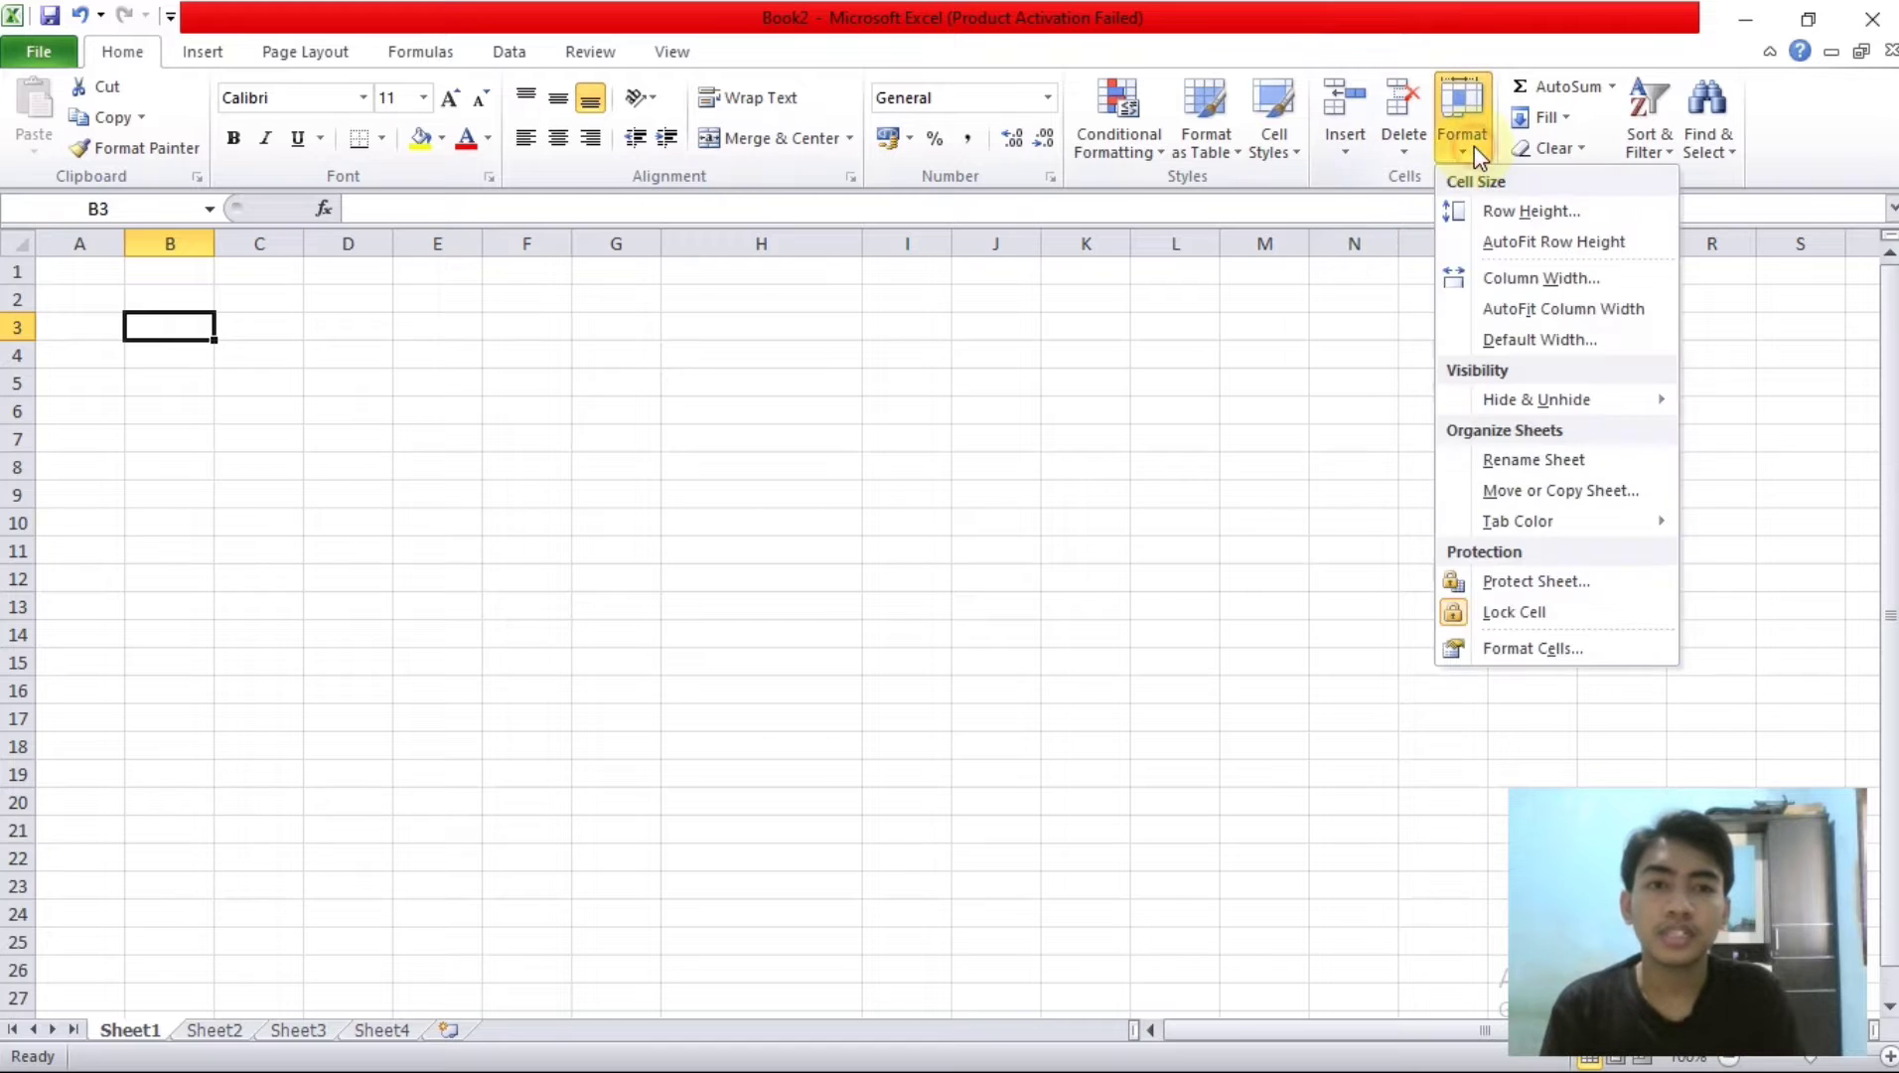
click(1563, 650)
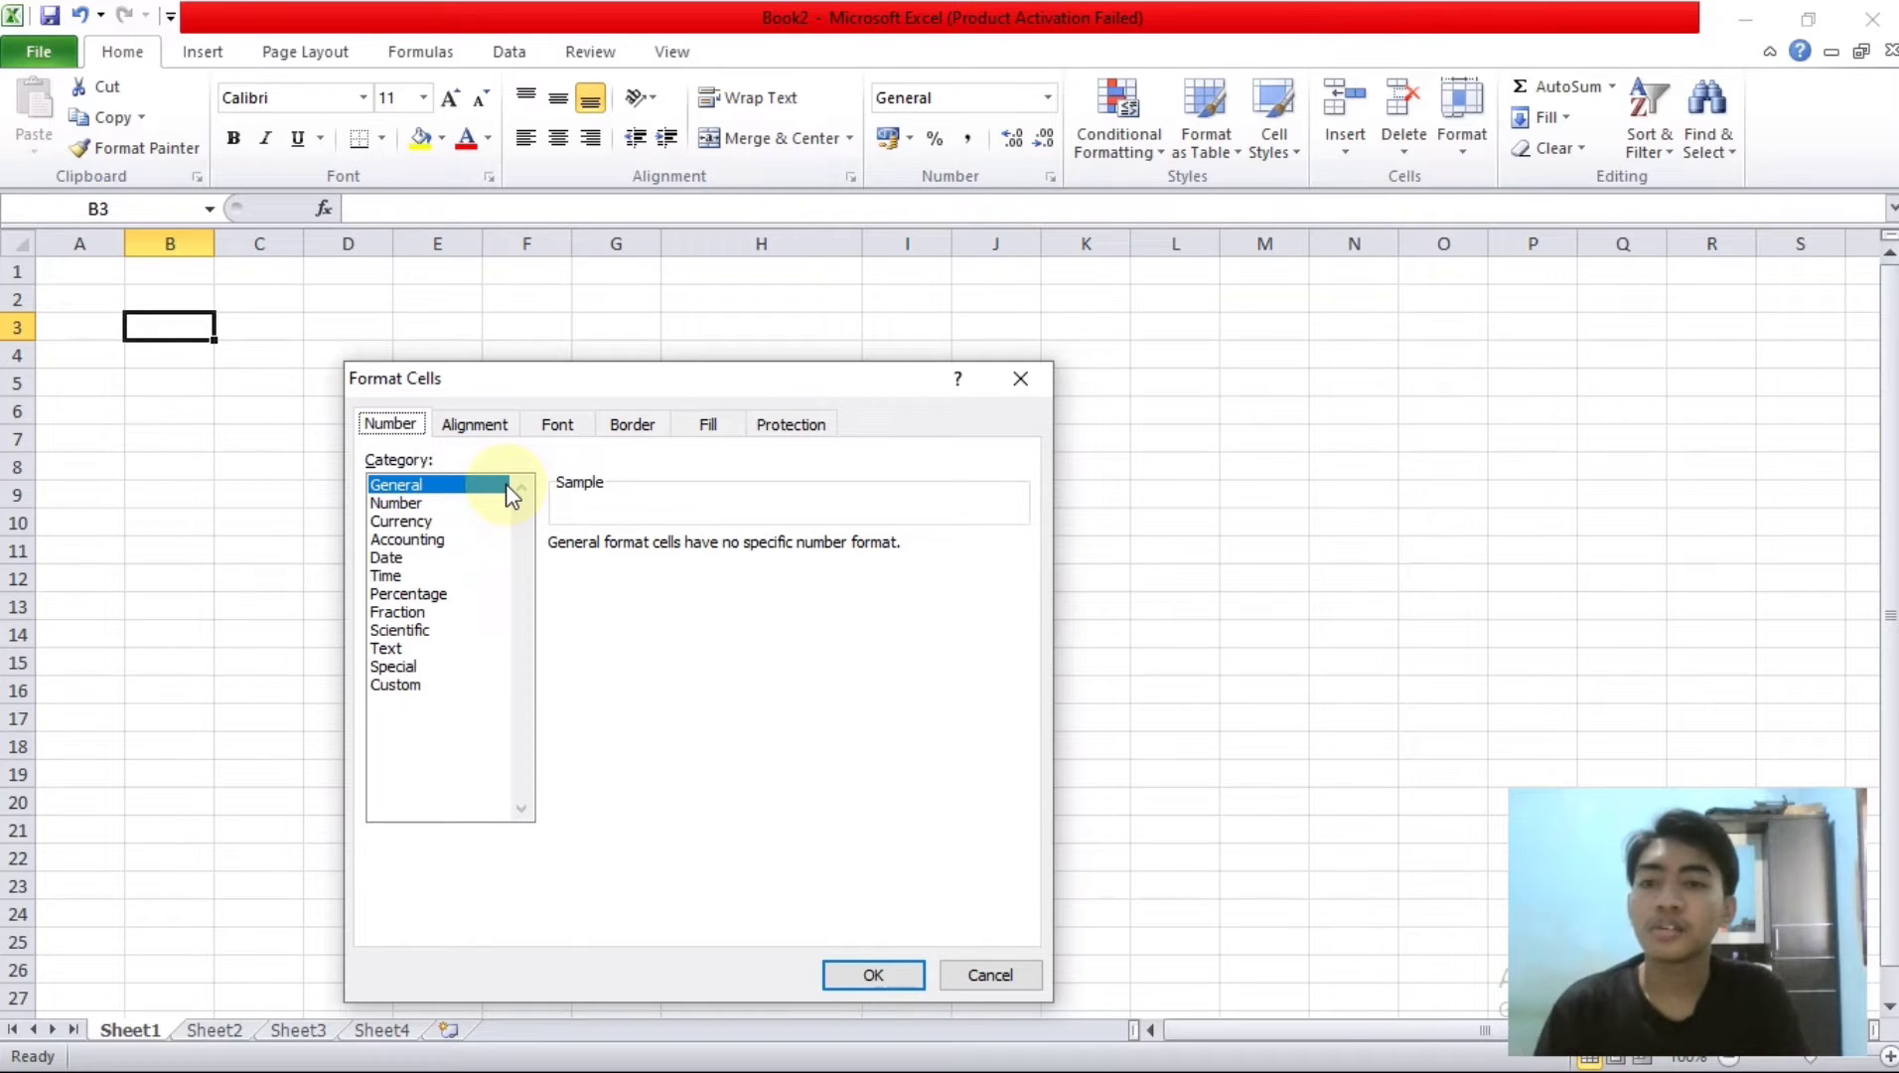
click(449, 507)
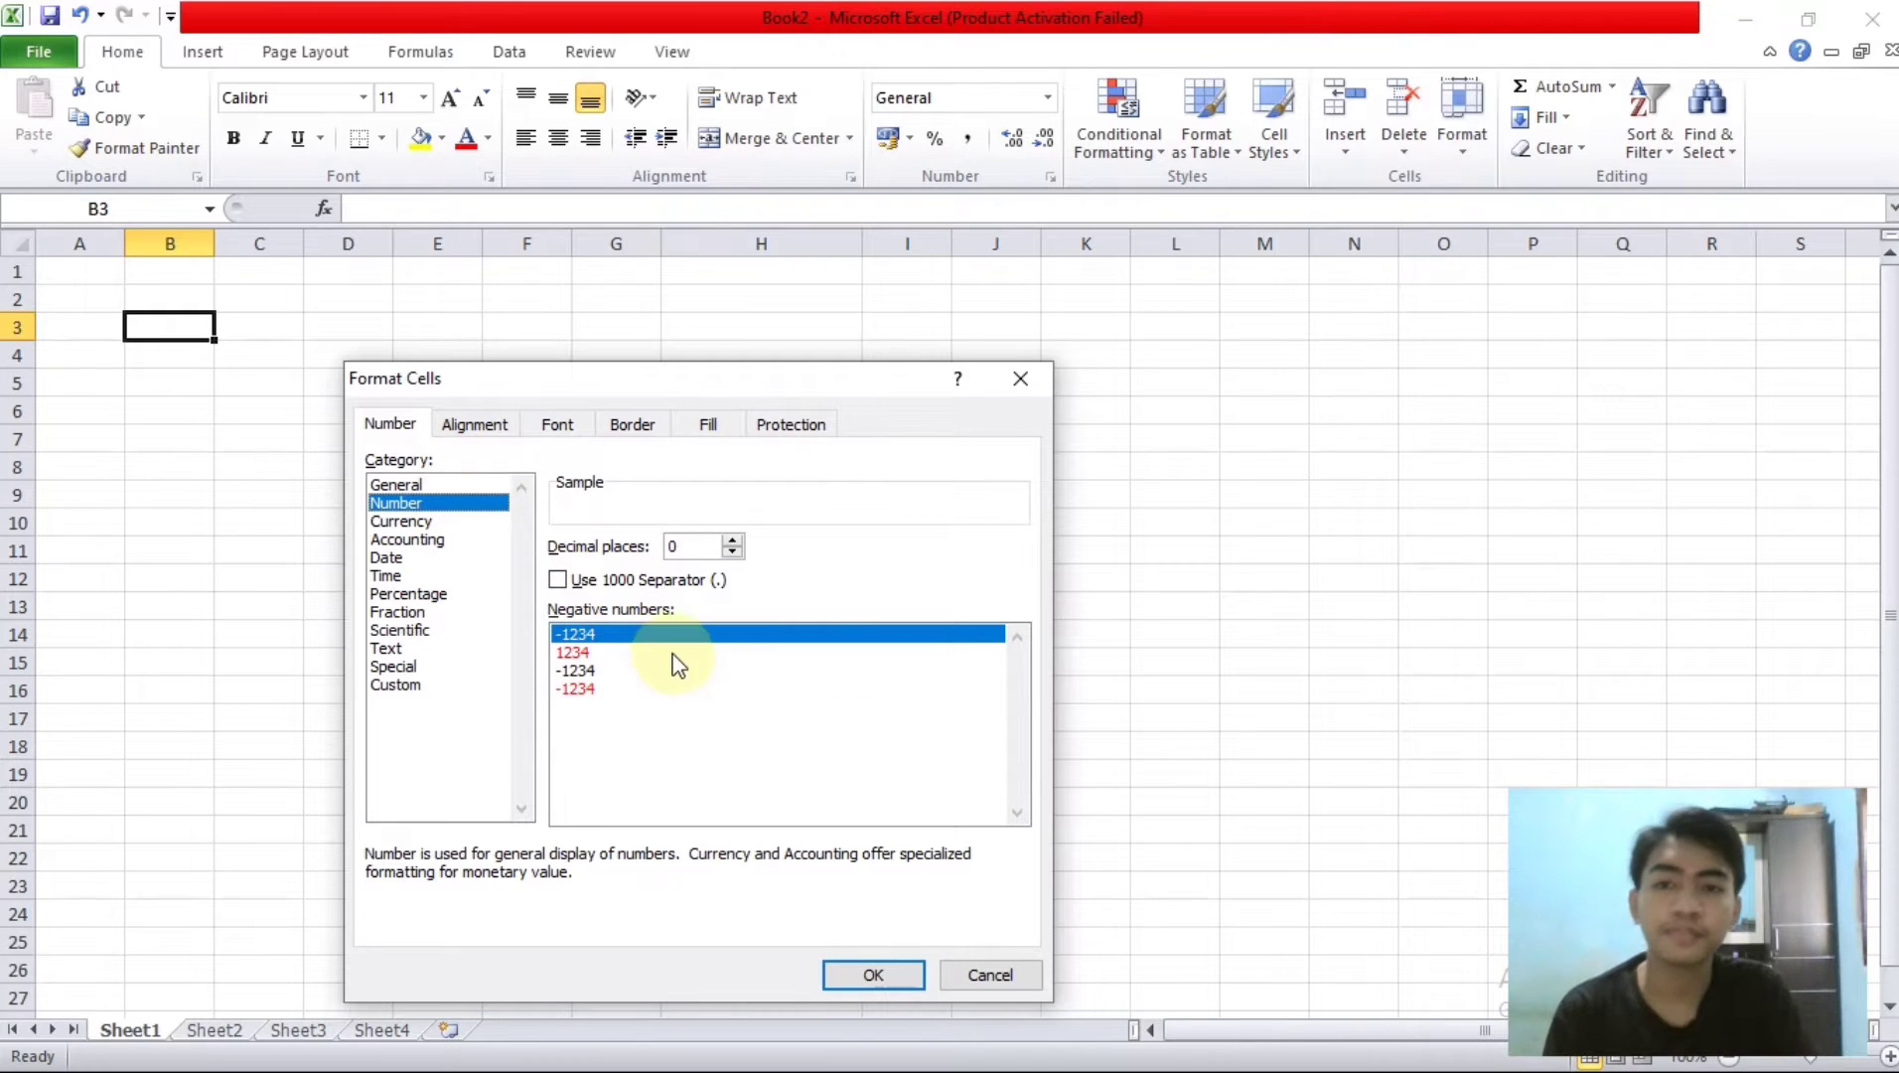
click(445, 522)
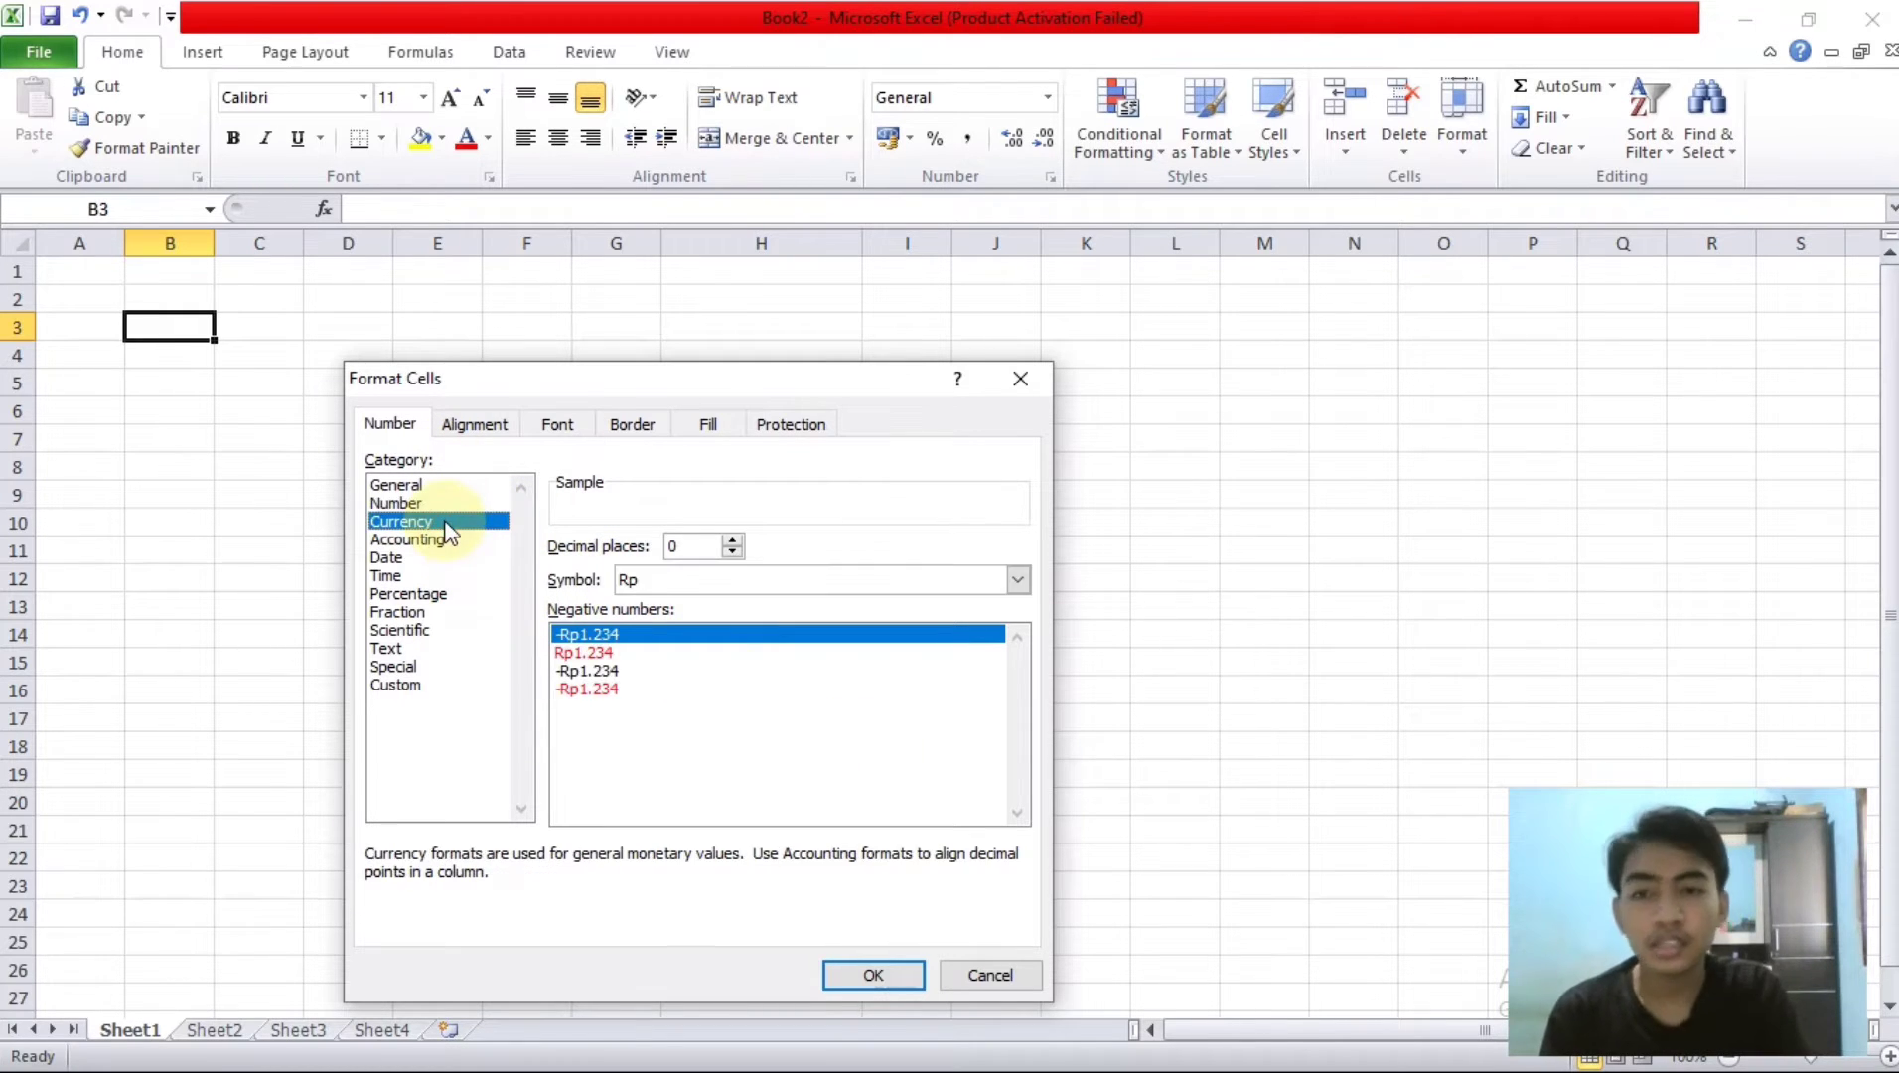
click(1017, 580)
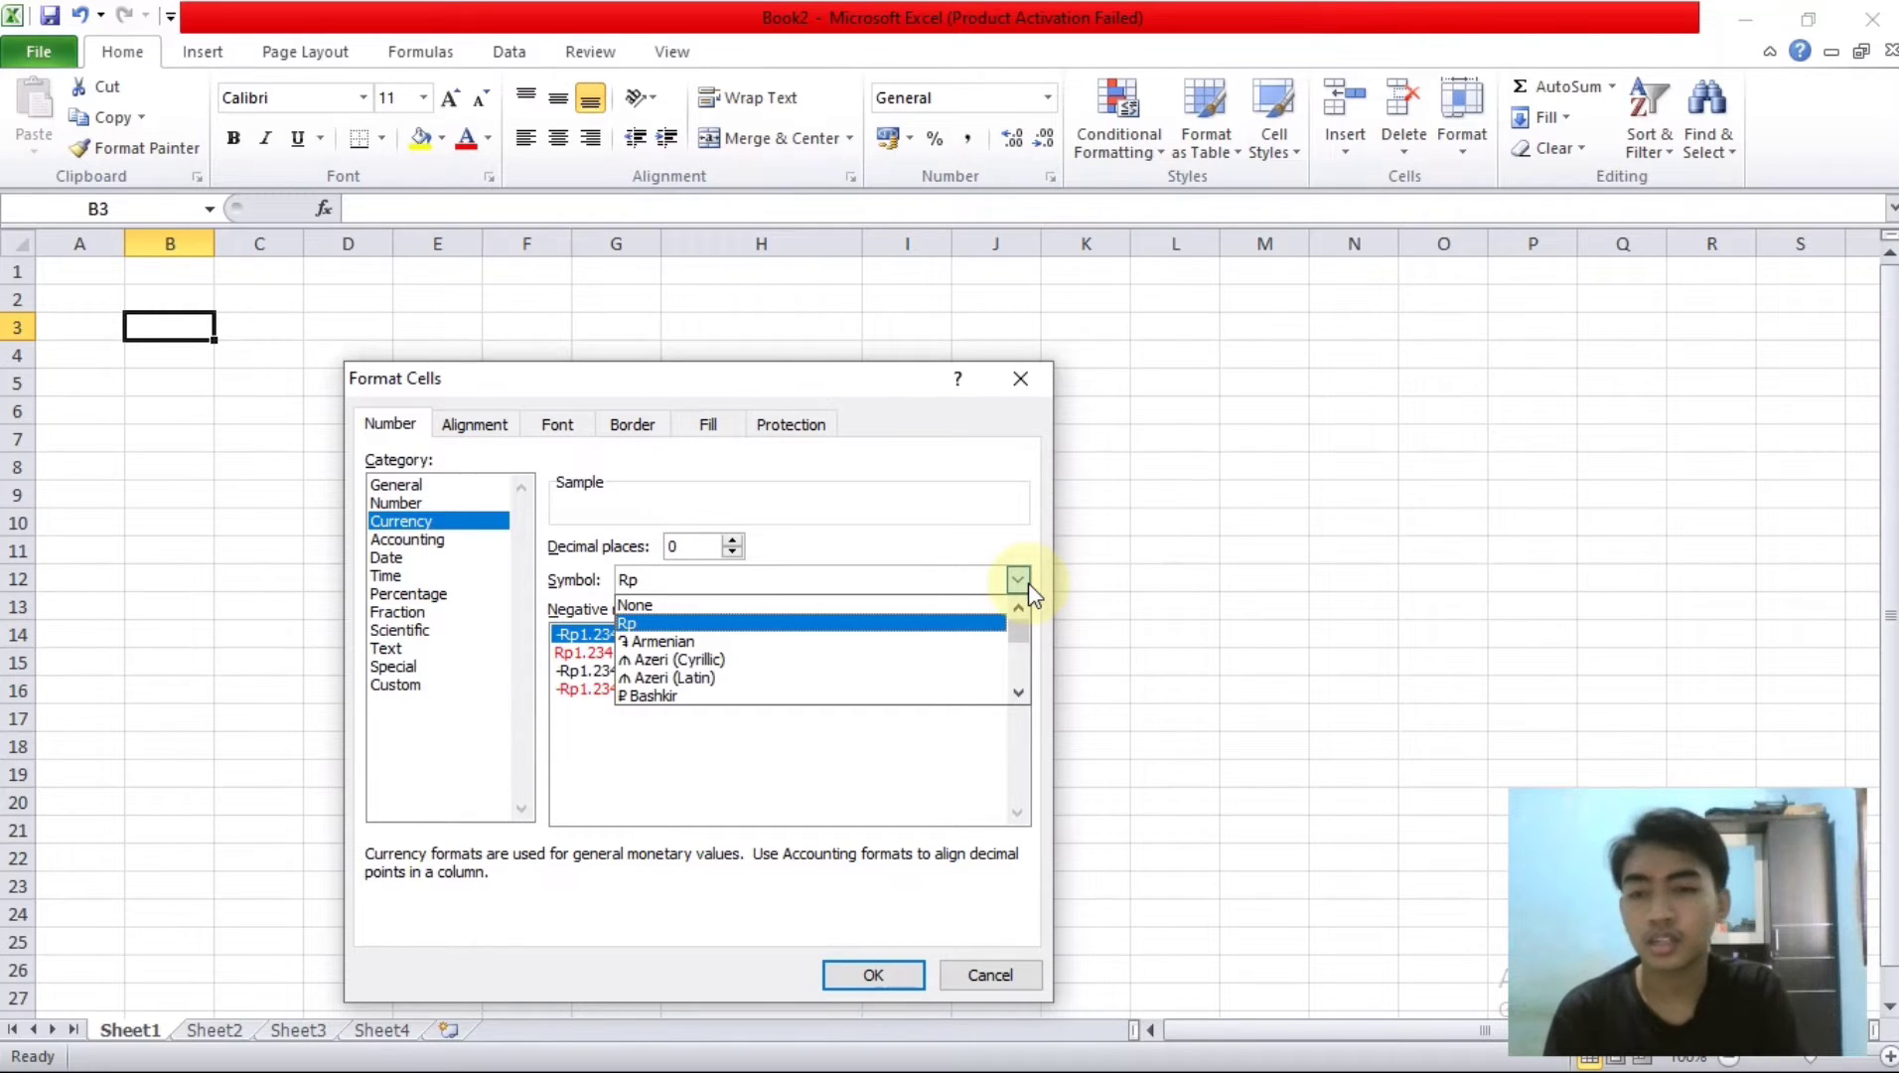
click(1023, 584)
click(413, 540)
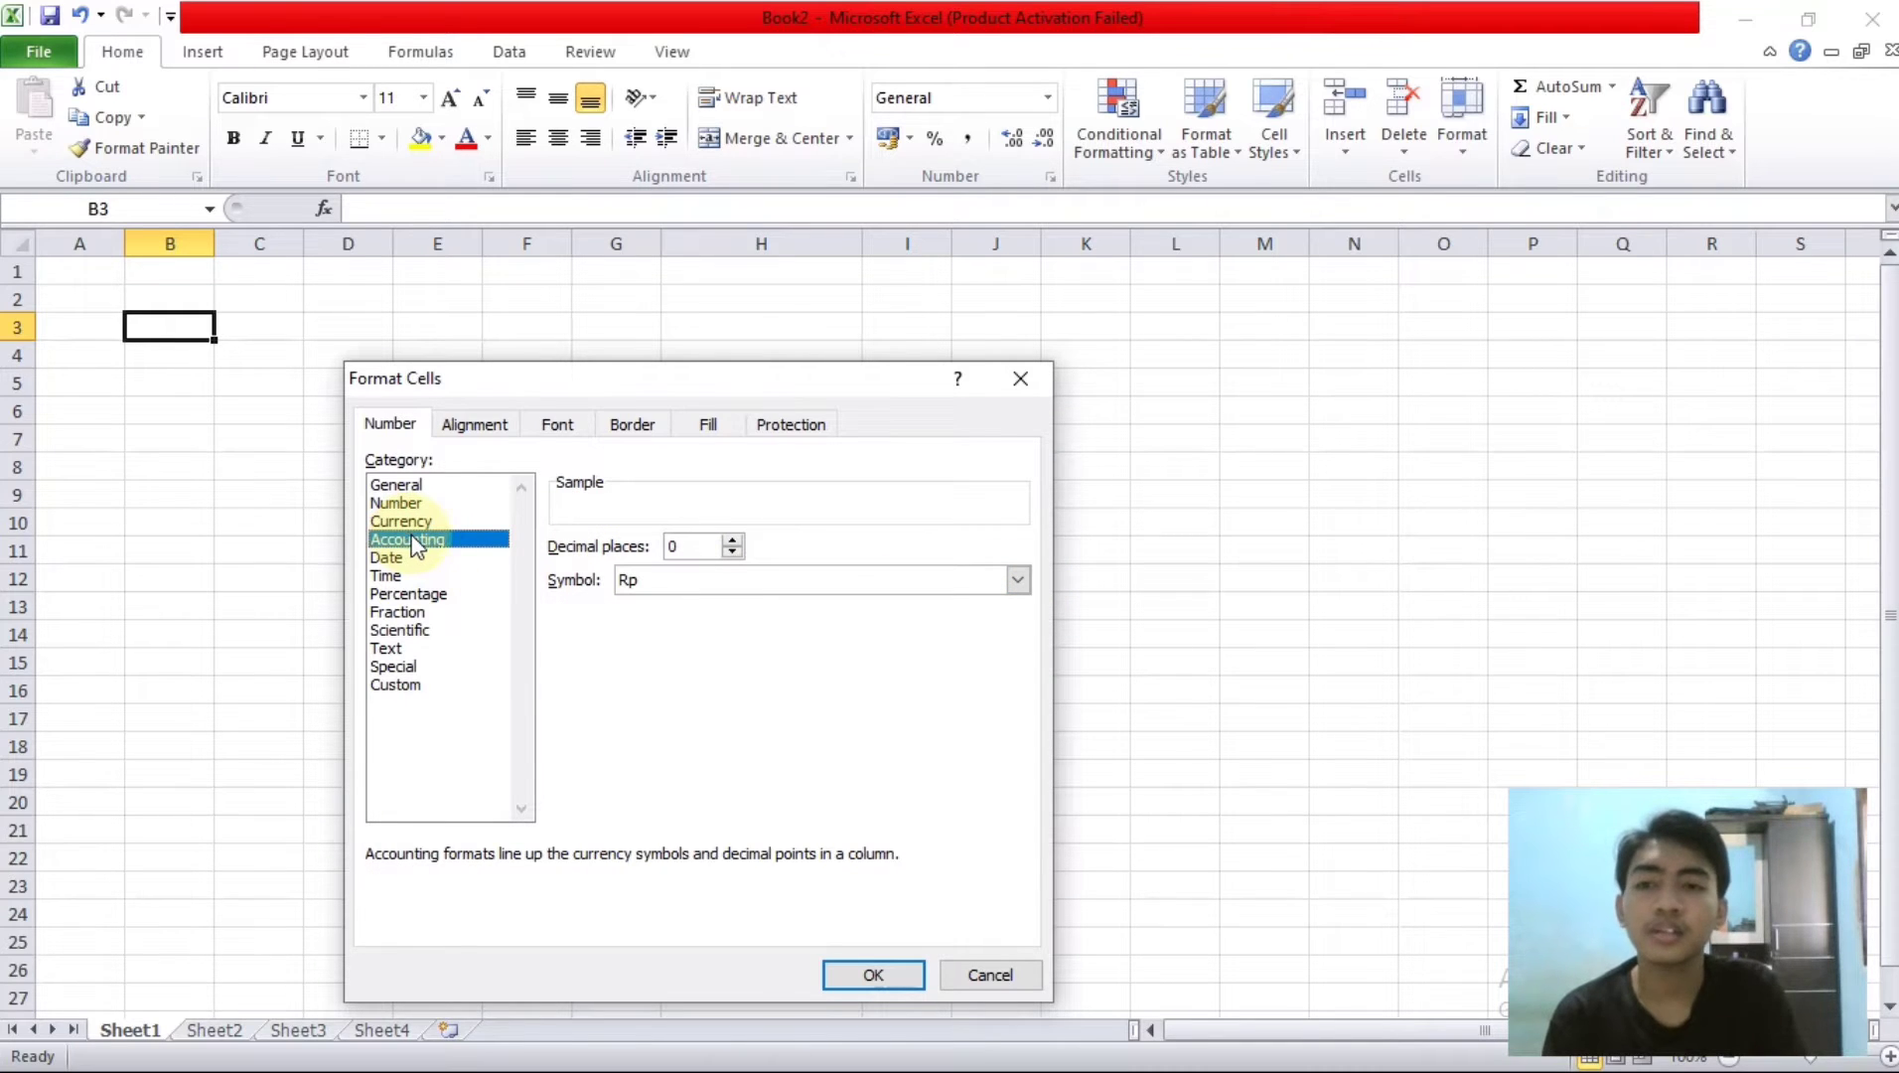
Step: Review the remaining number format categories from Date through Custom and close the Format Cells dialog
click(428, 562)
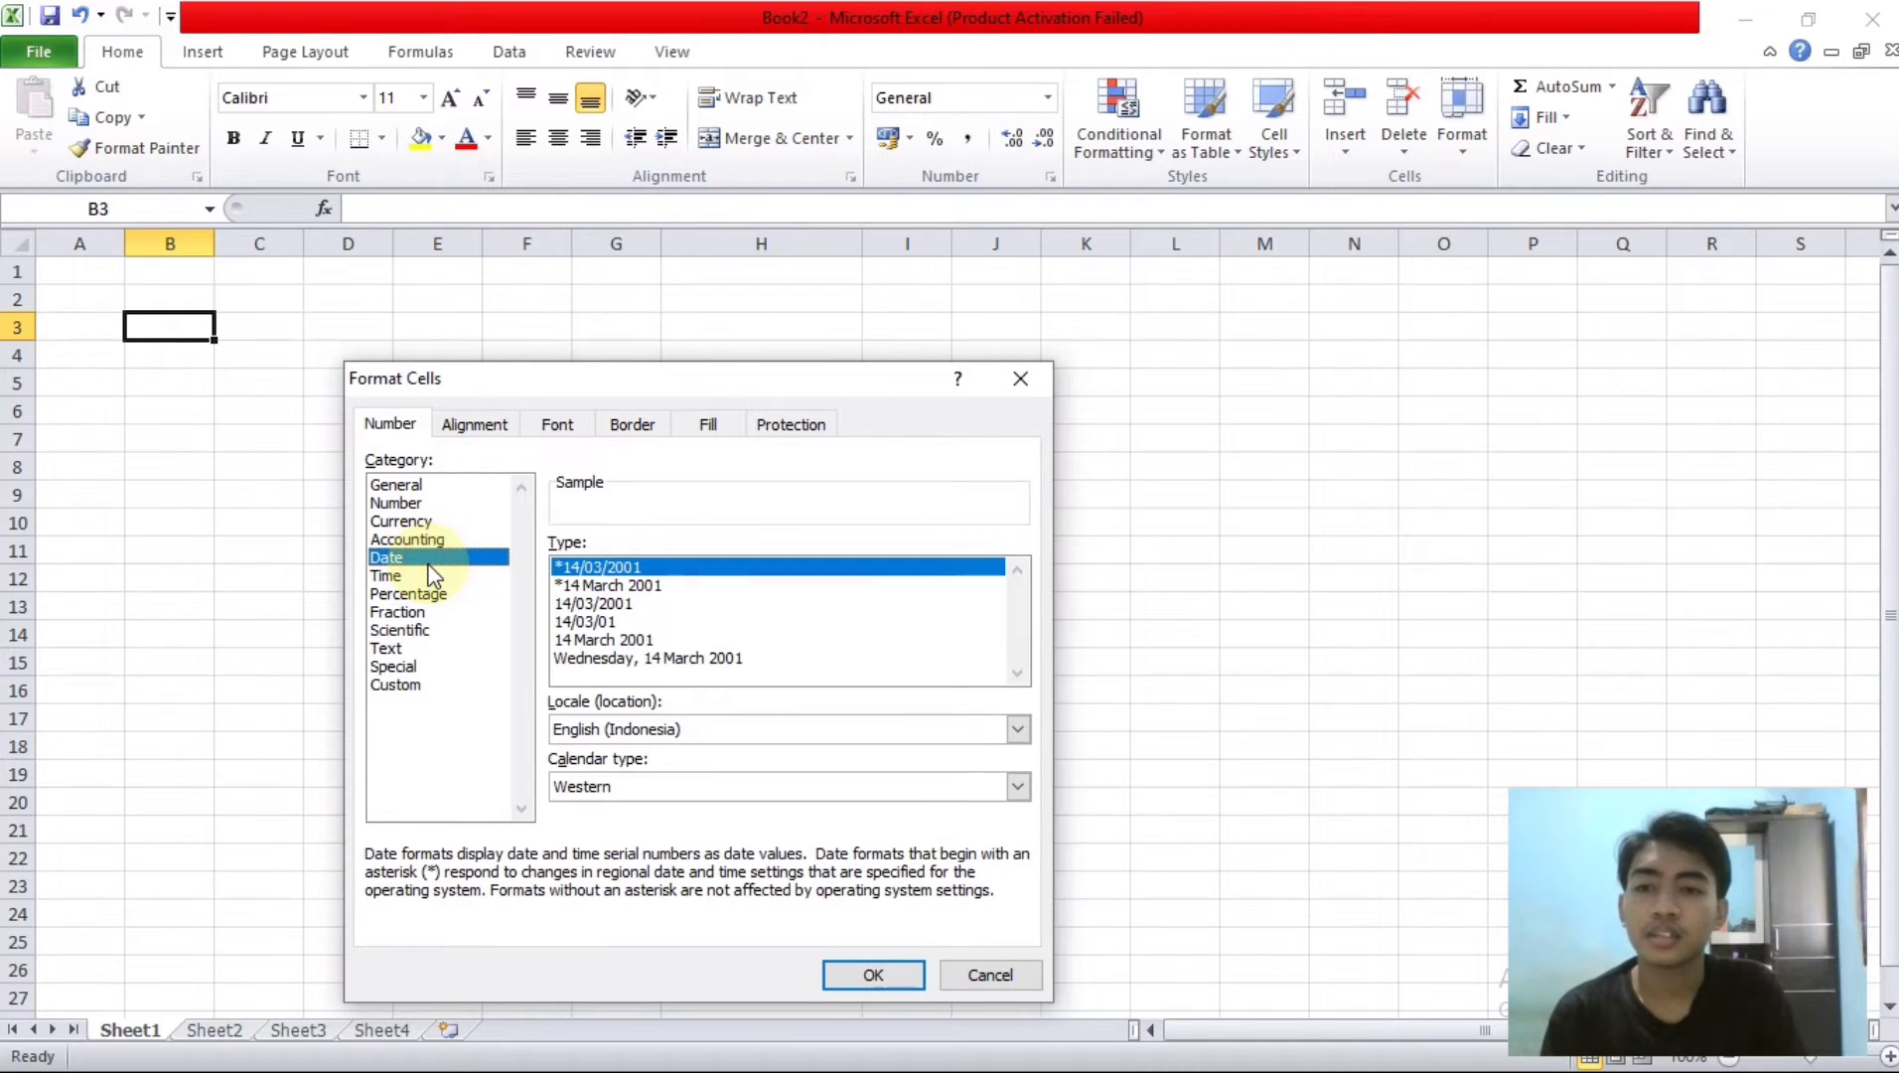
click(692, 604)
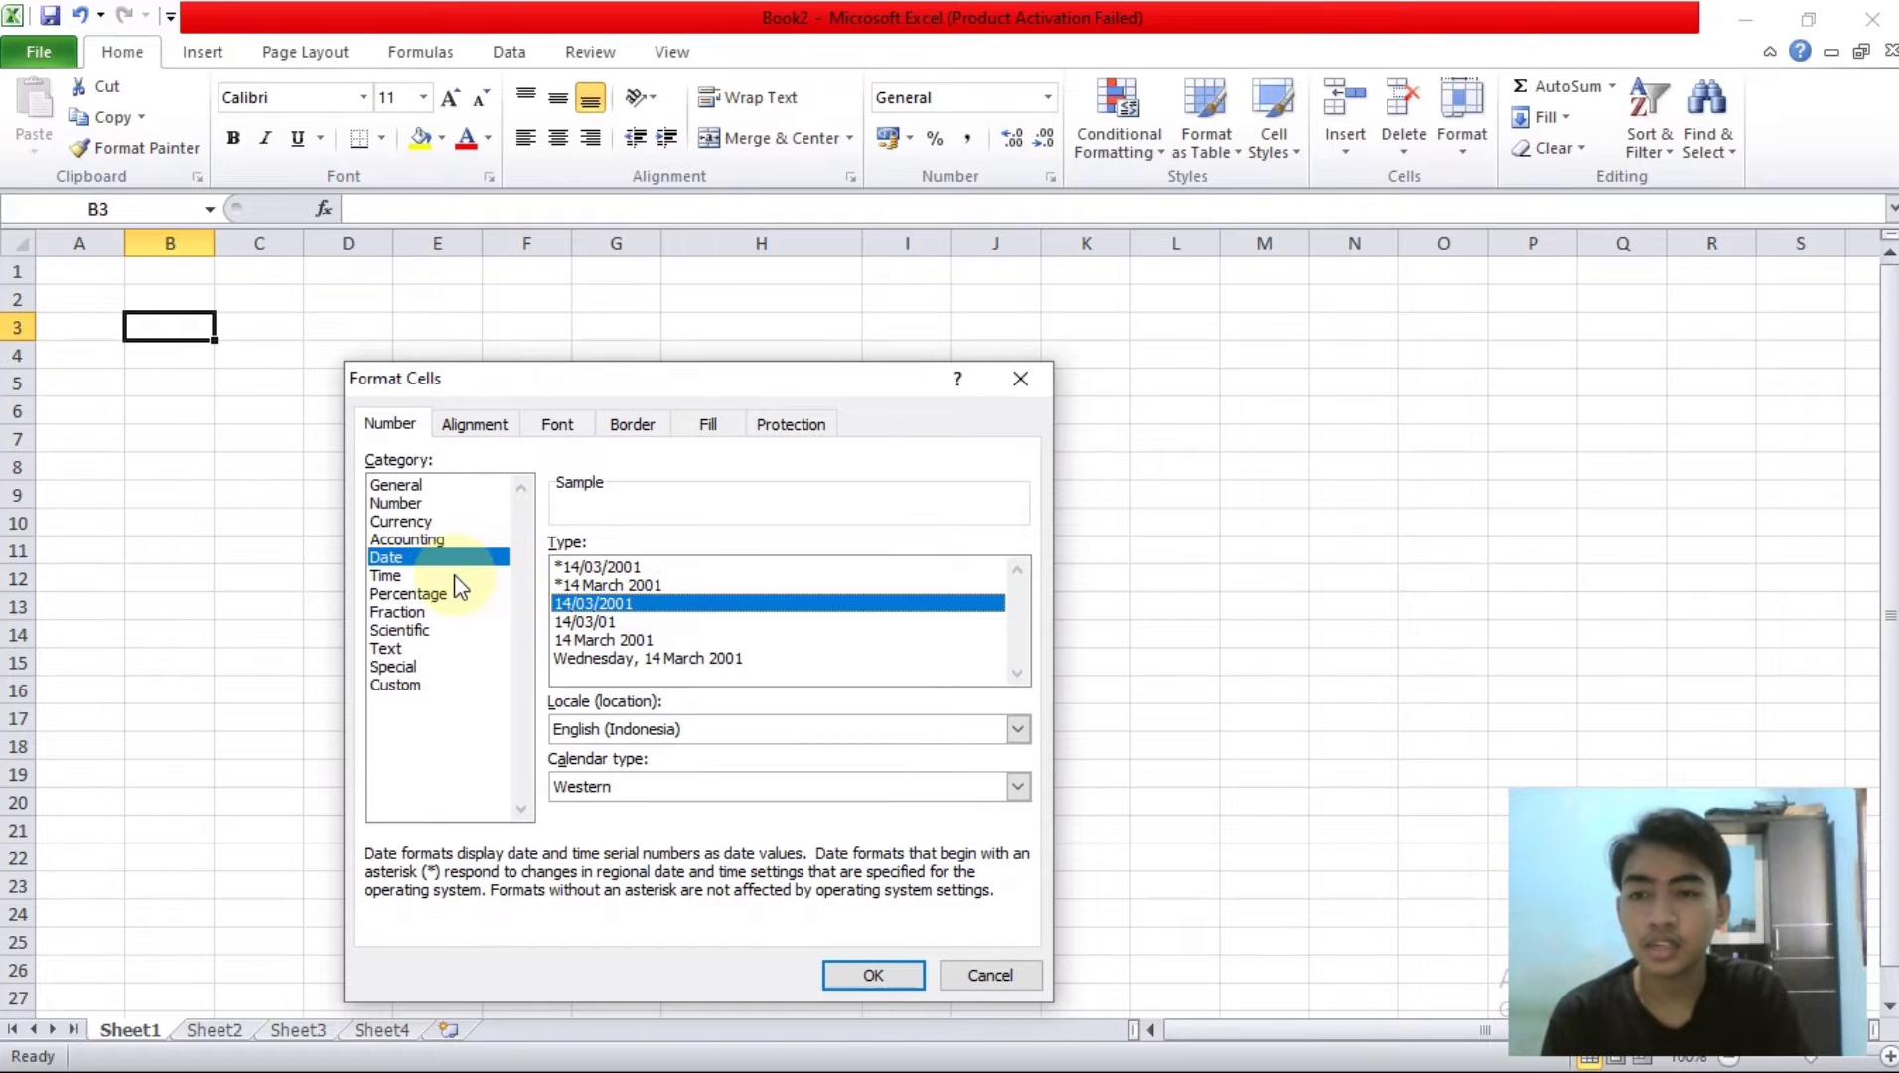
click(410, 578)
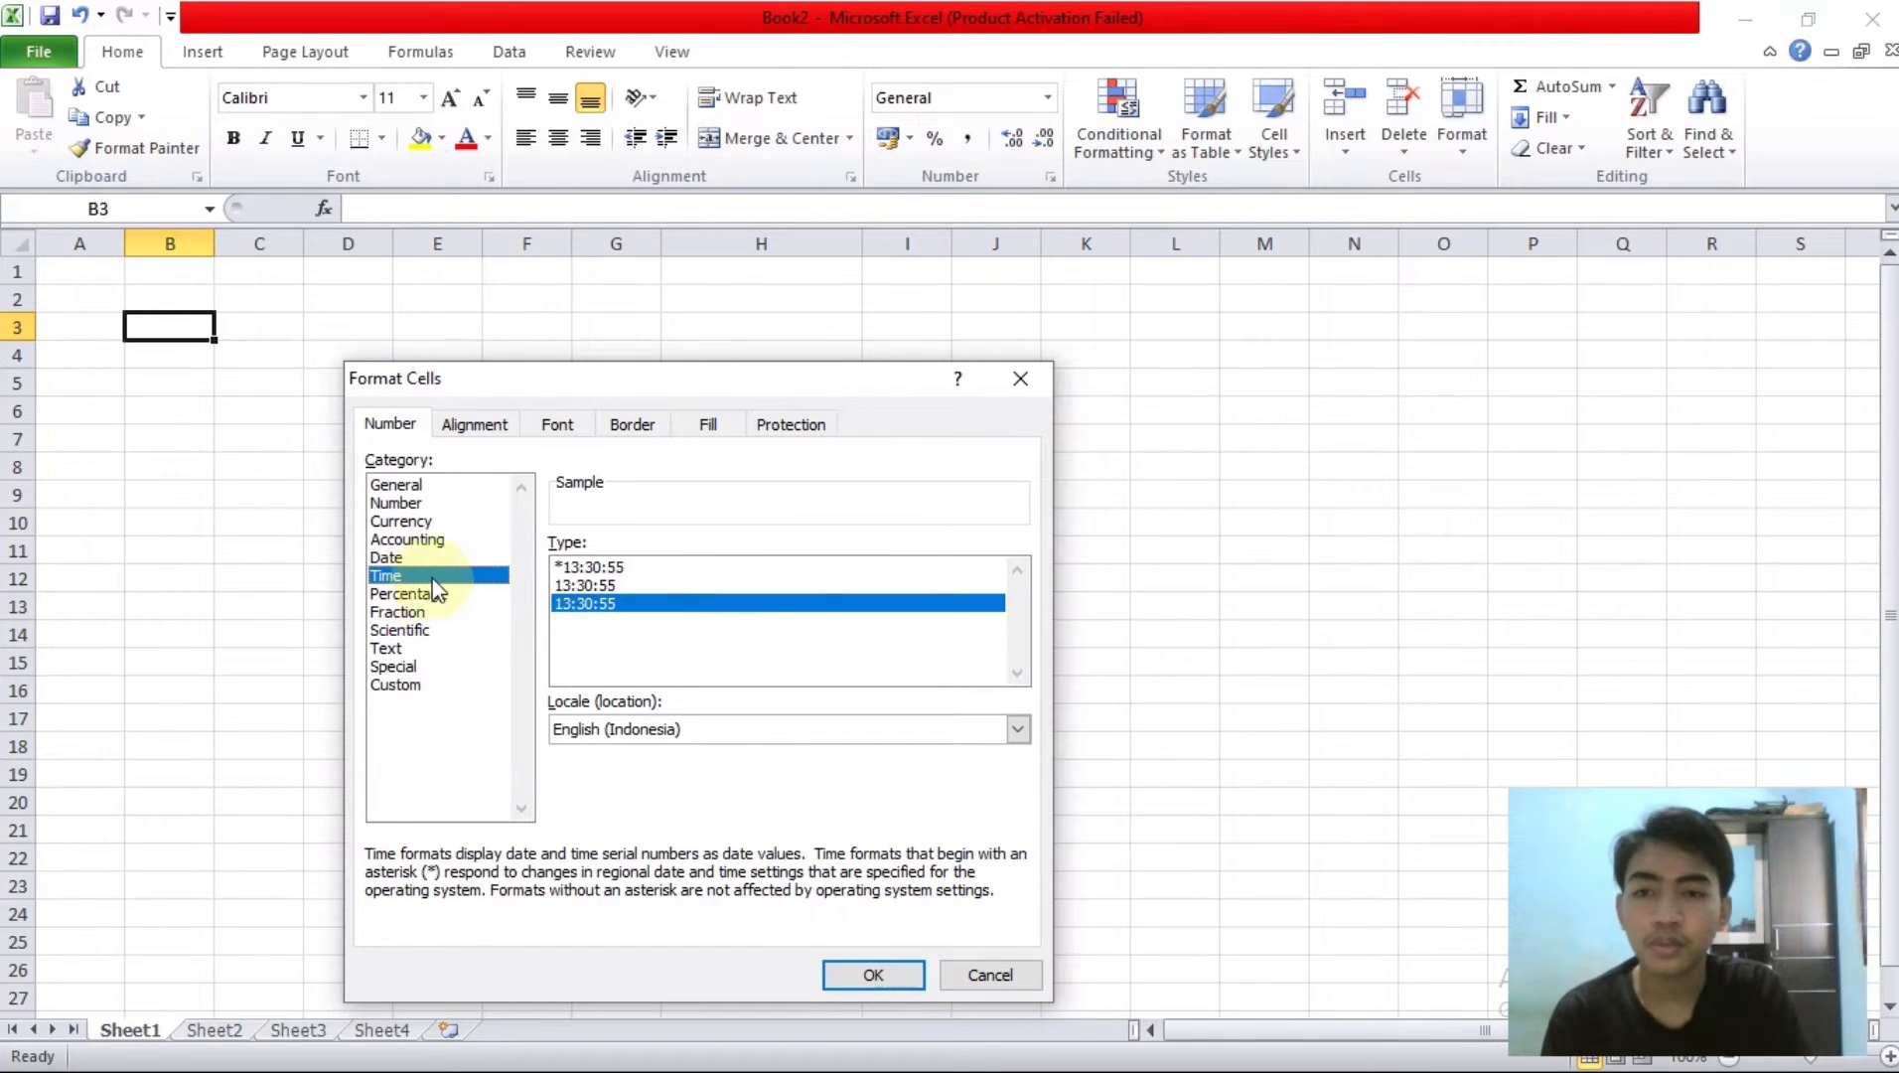
click(476, 599)
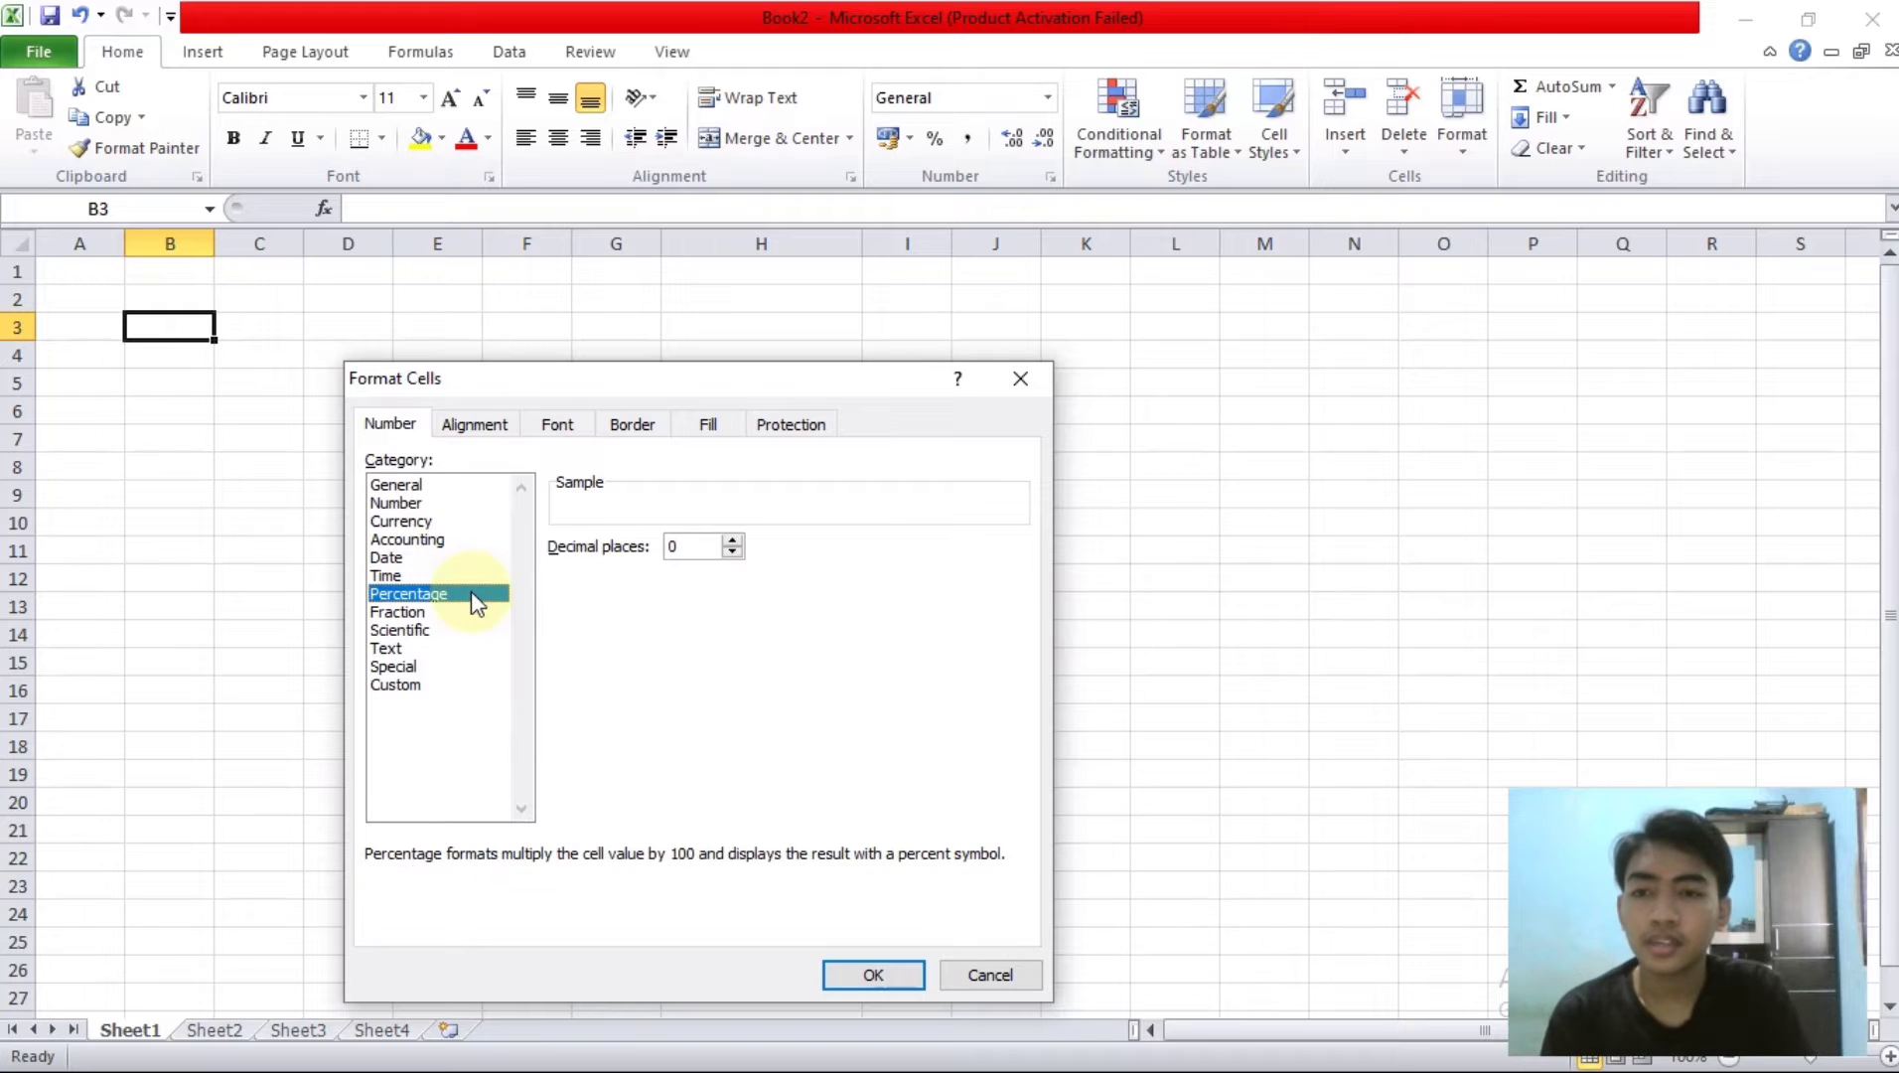
click(444, 613)
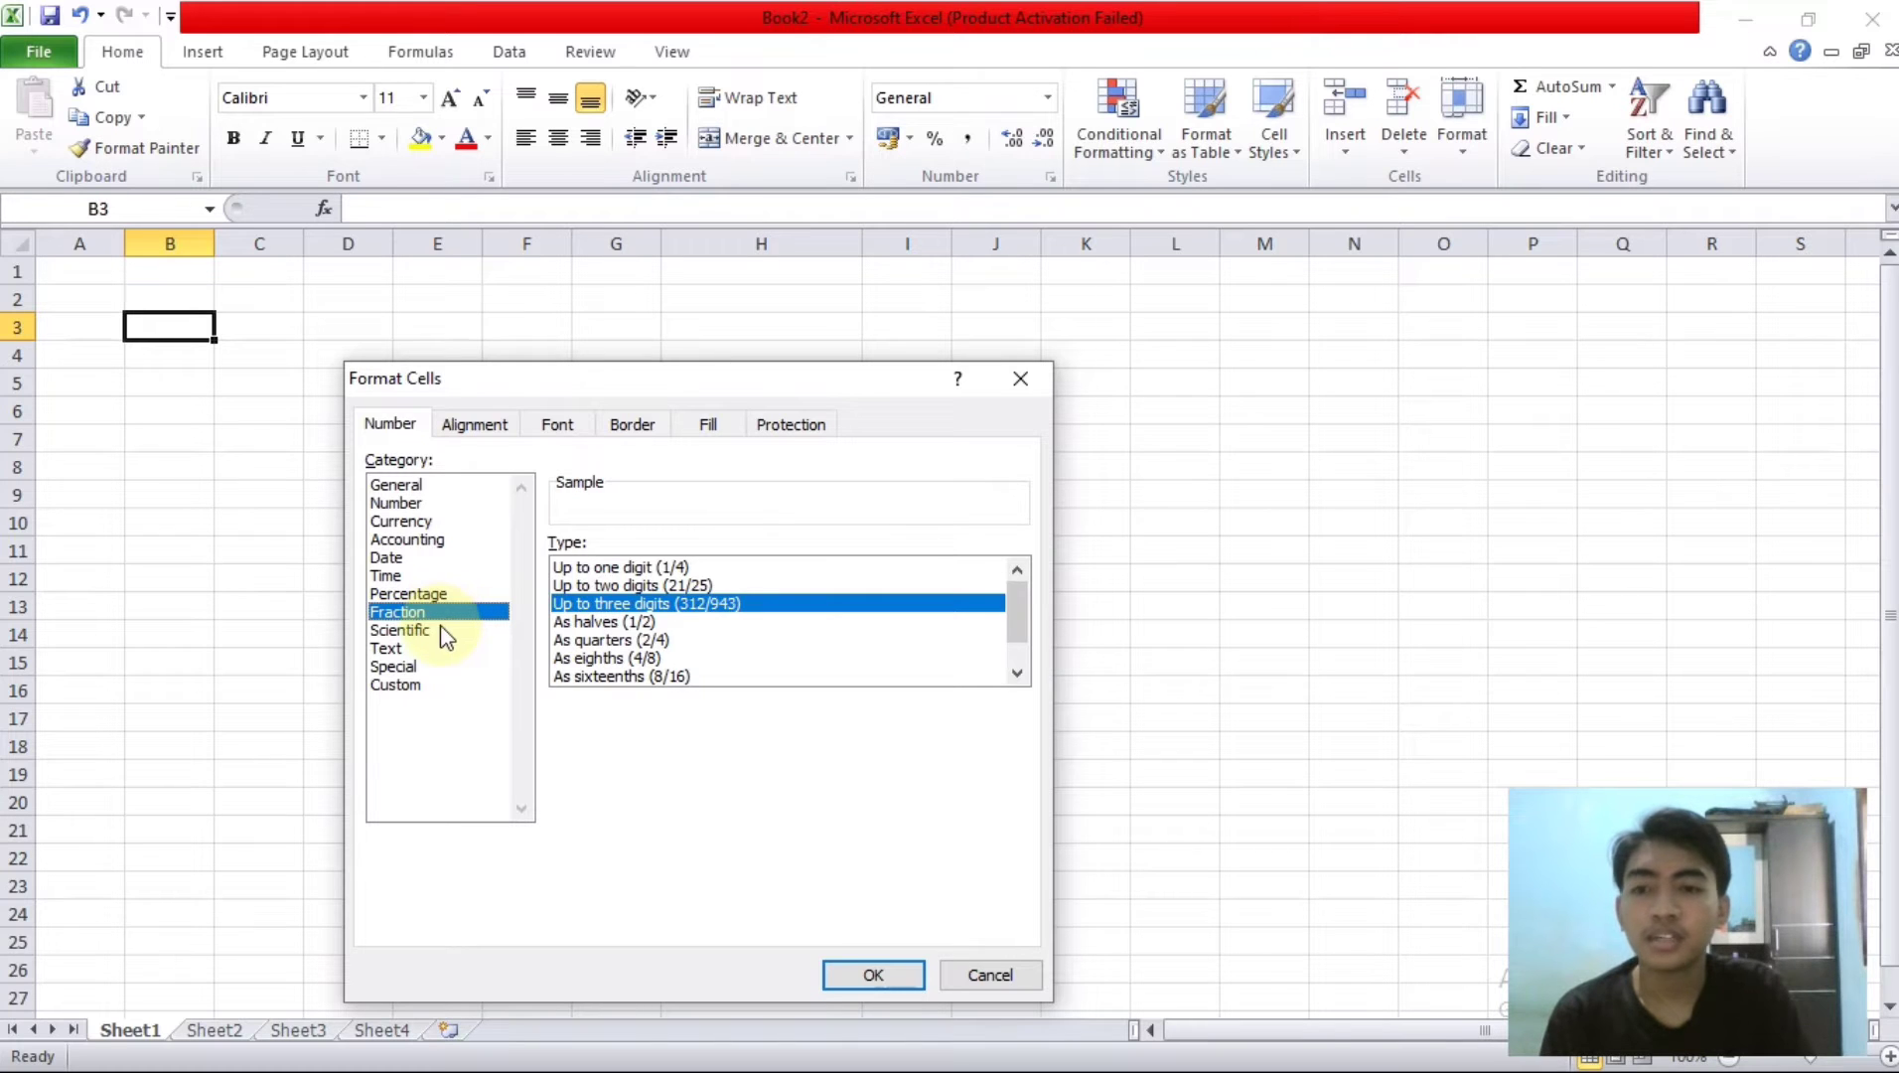
click(440, 629)
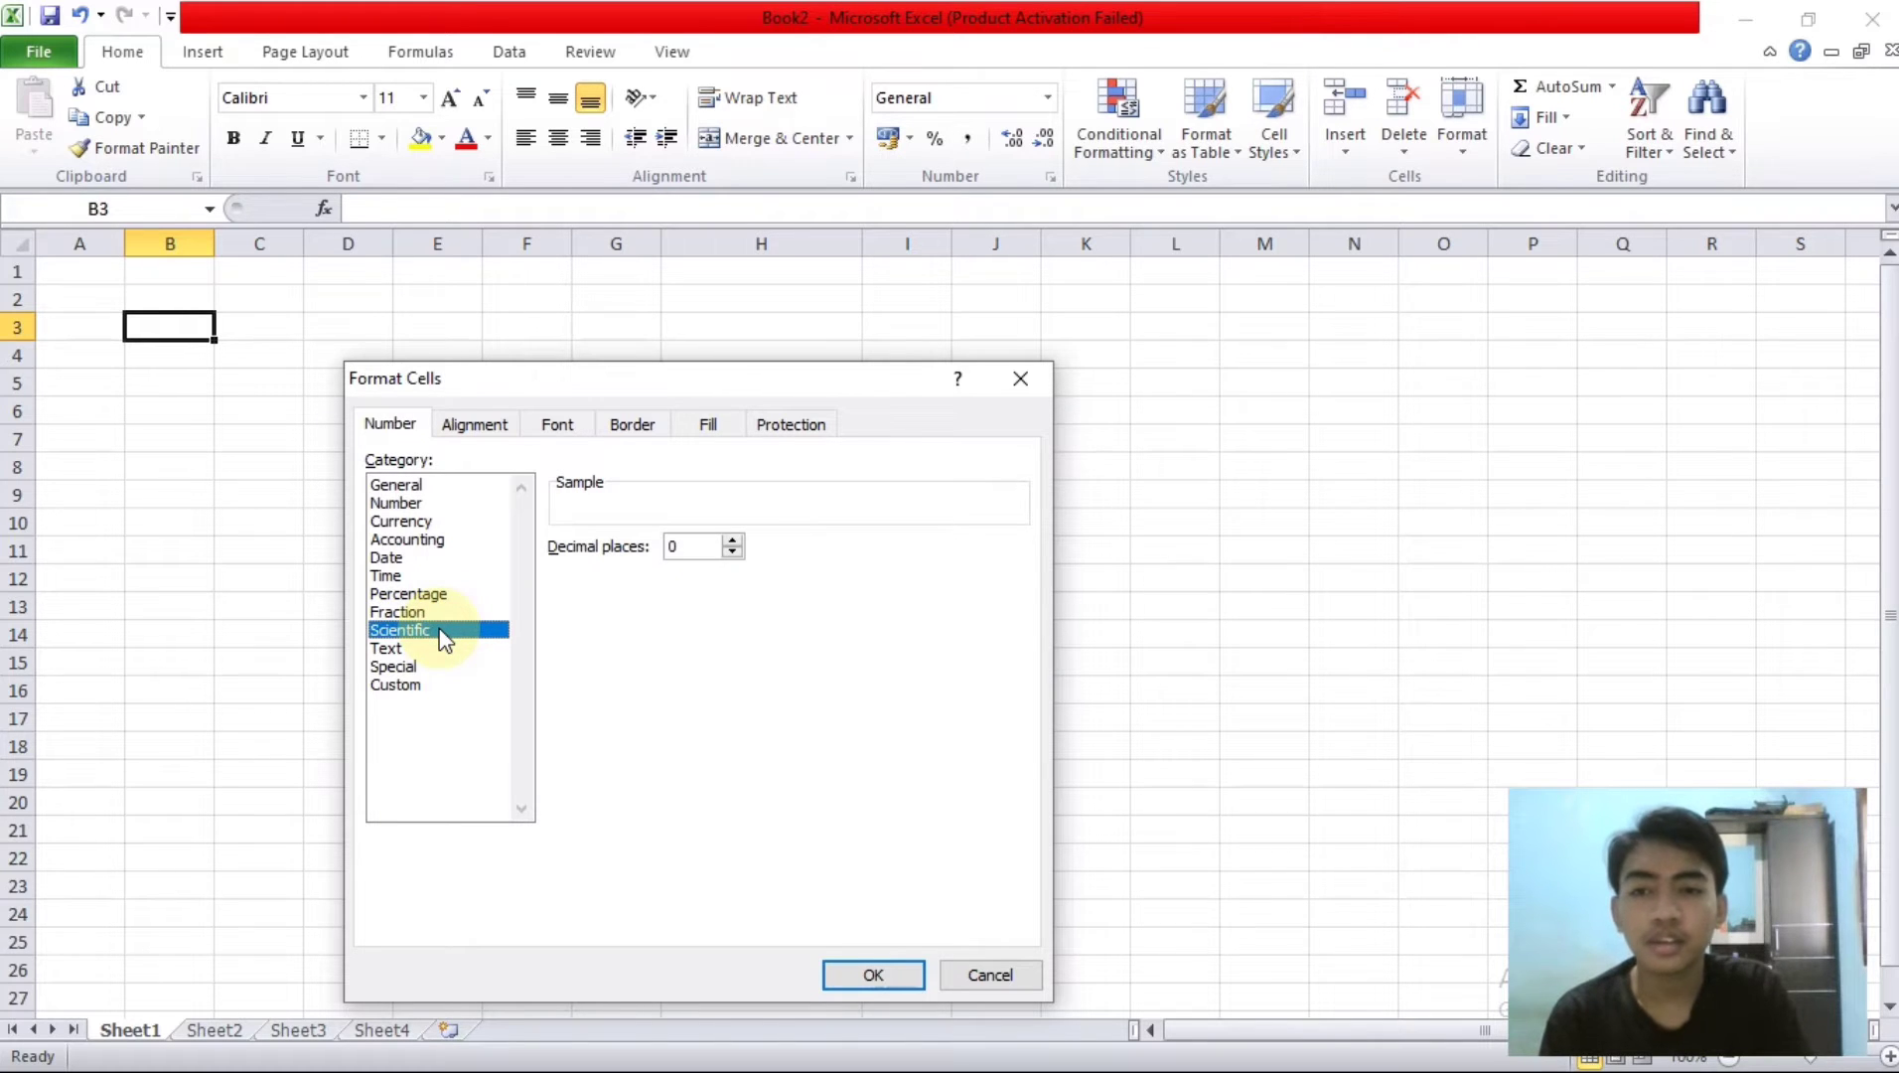
click(440, 650)
click(436, 668)
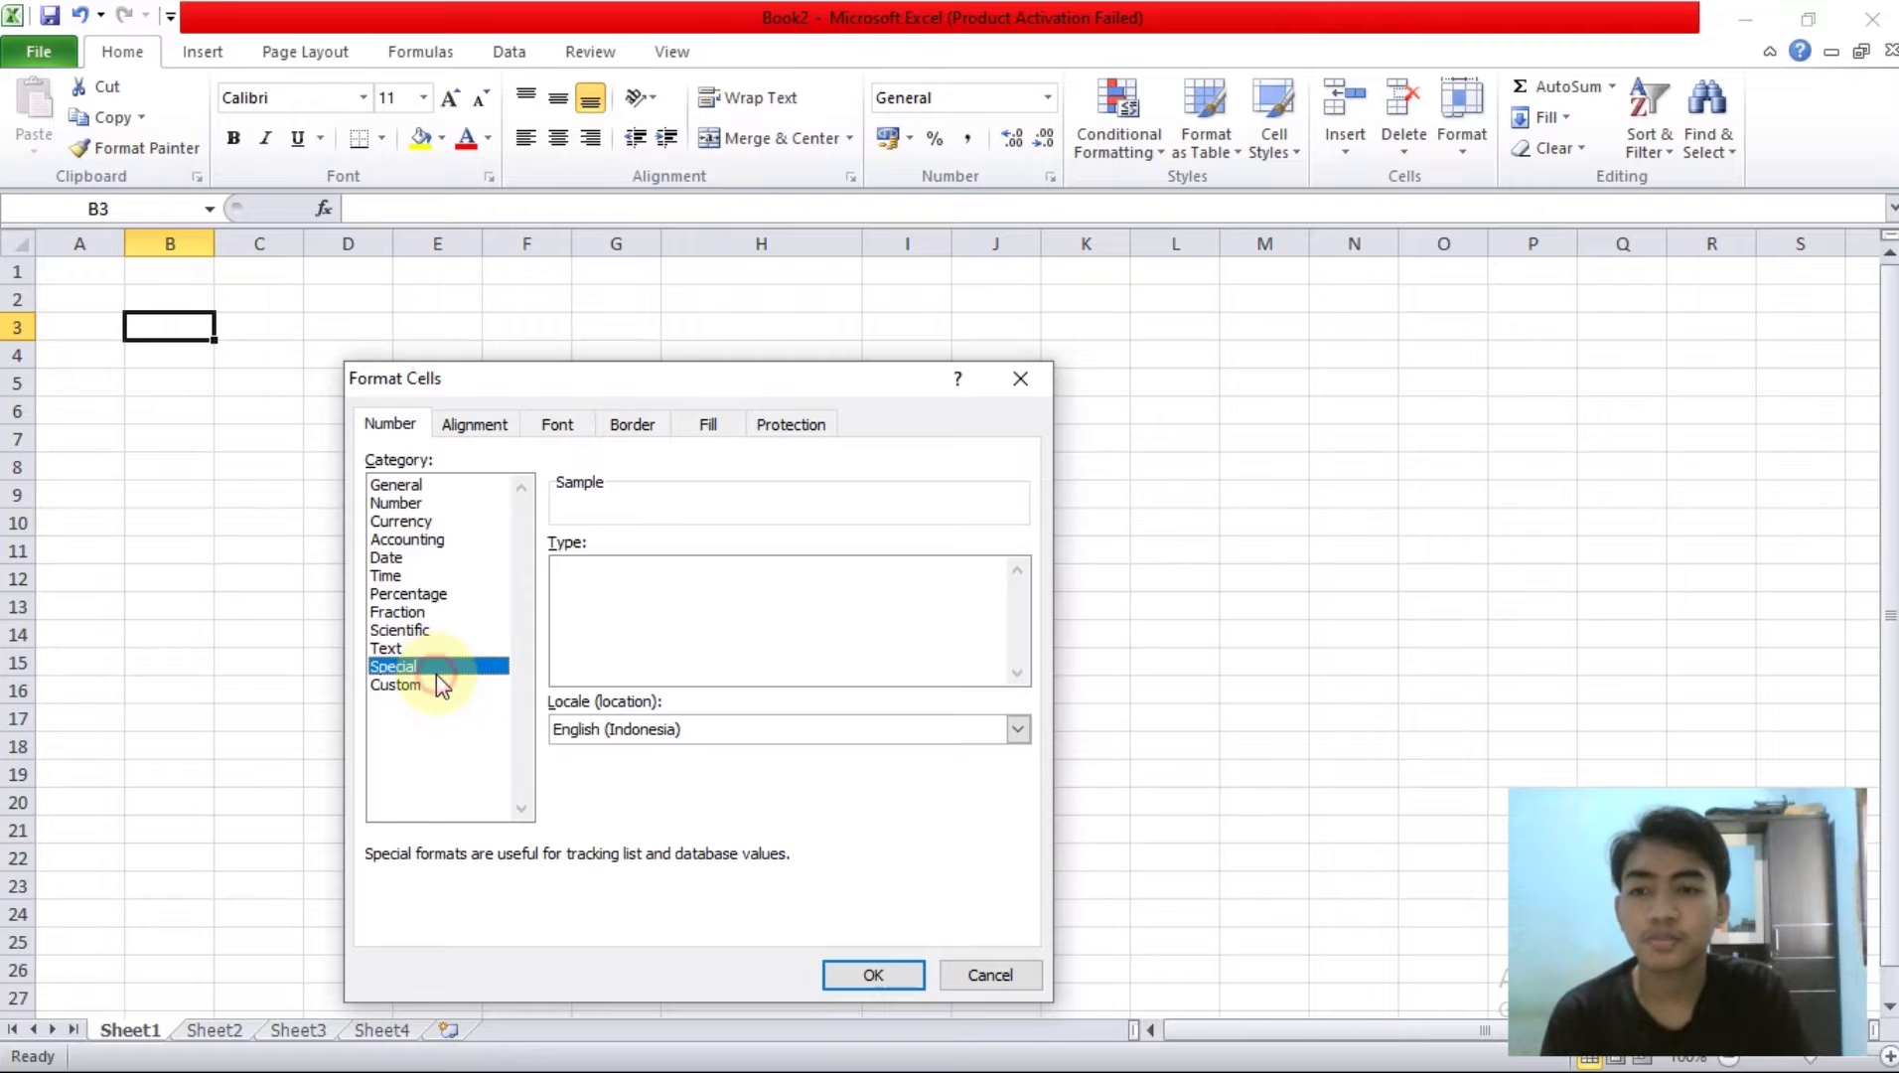
click(438, 683)
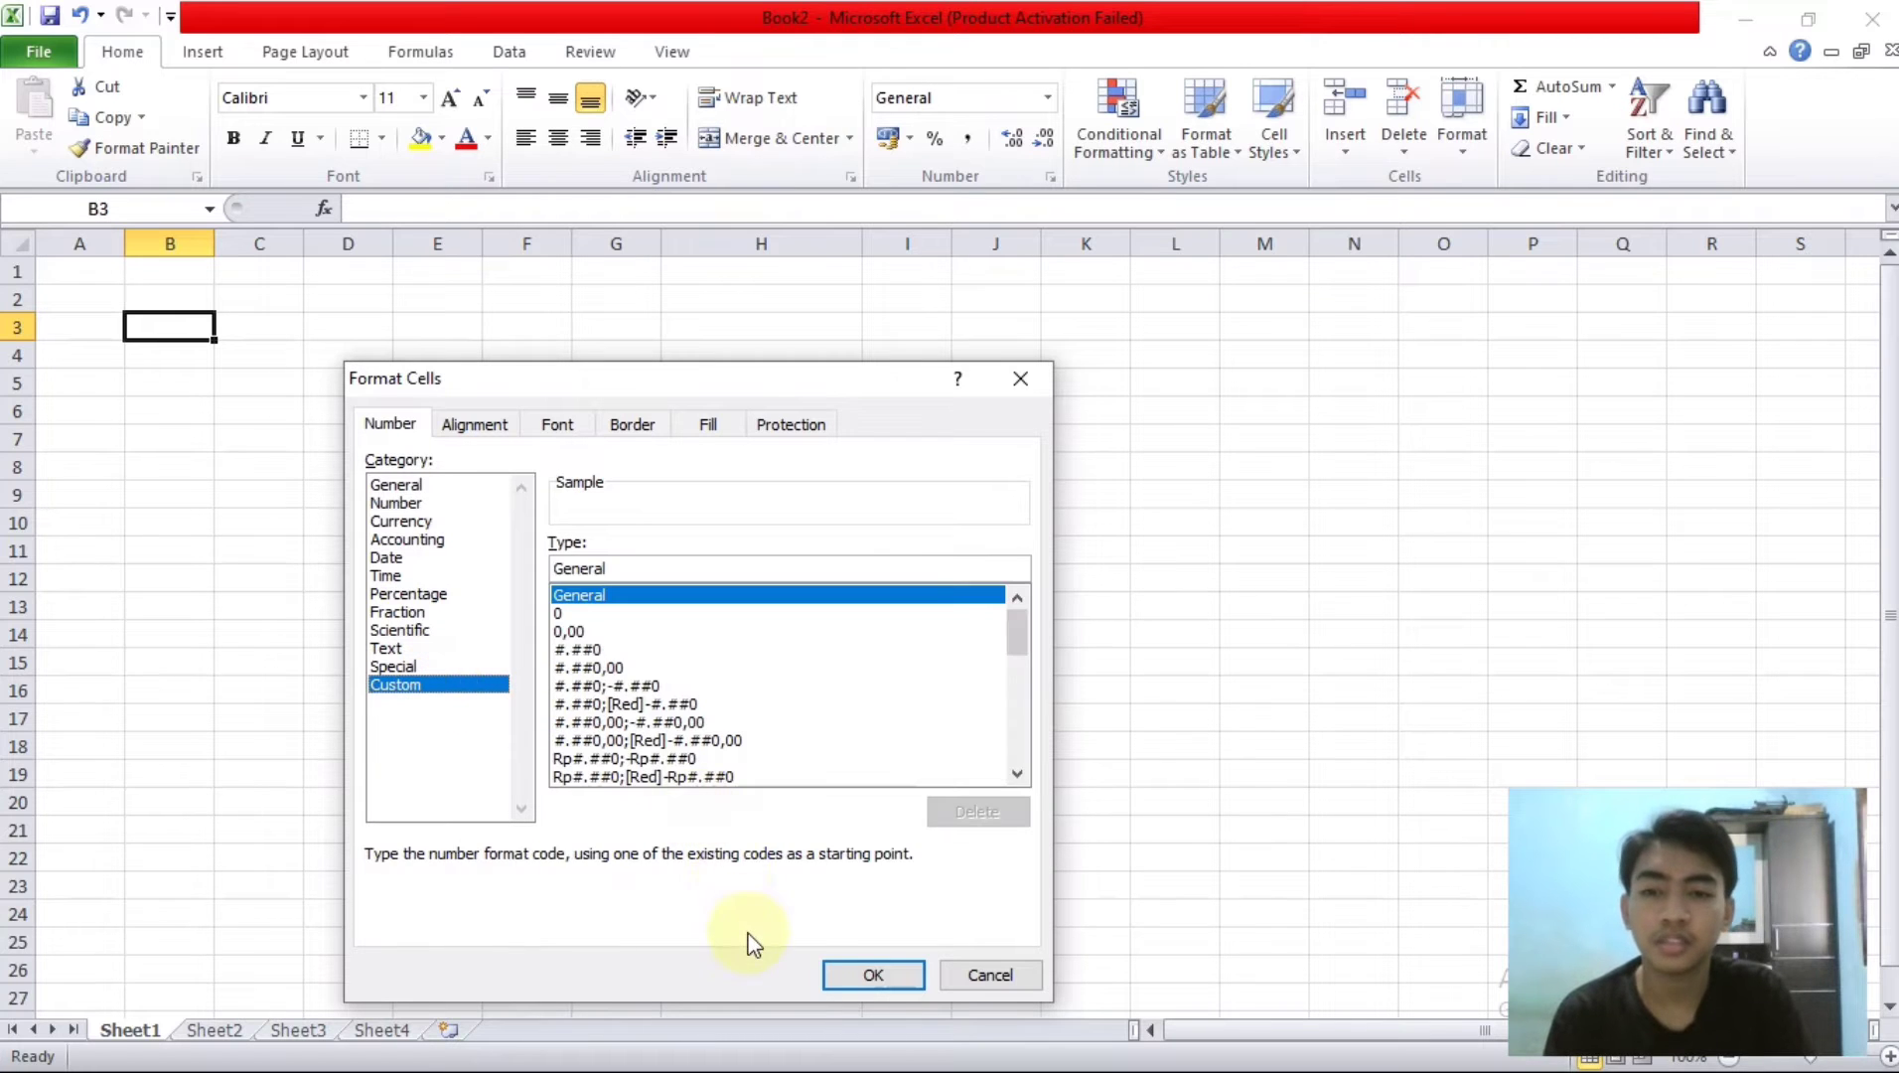
click(860, 973)
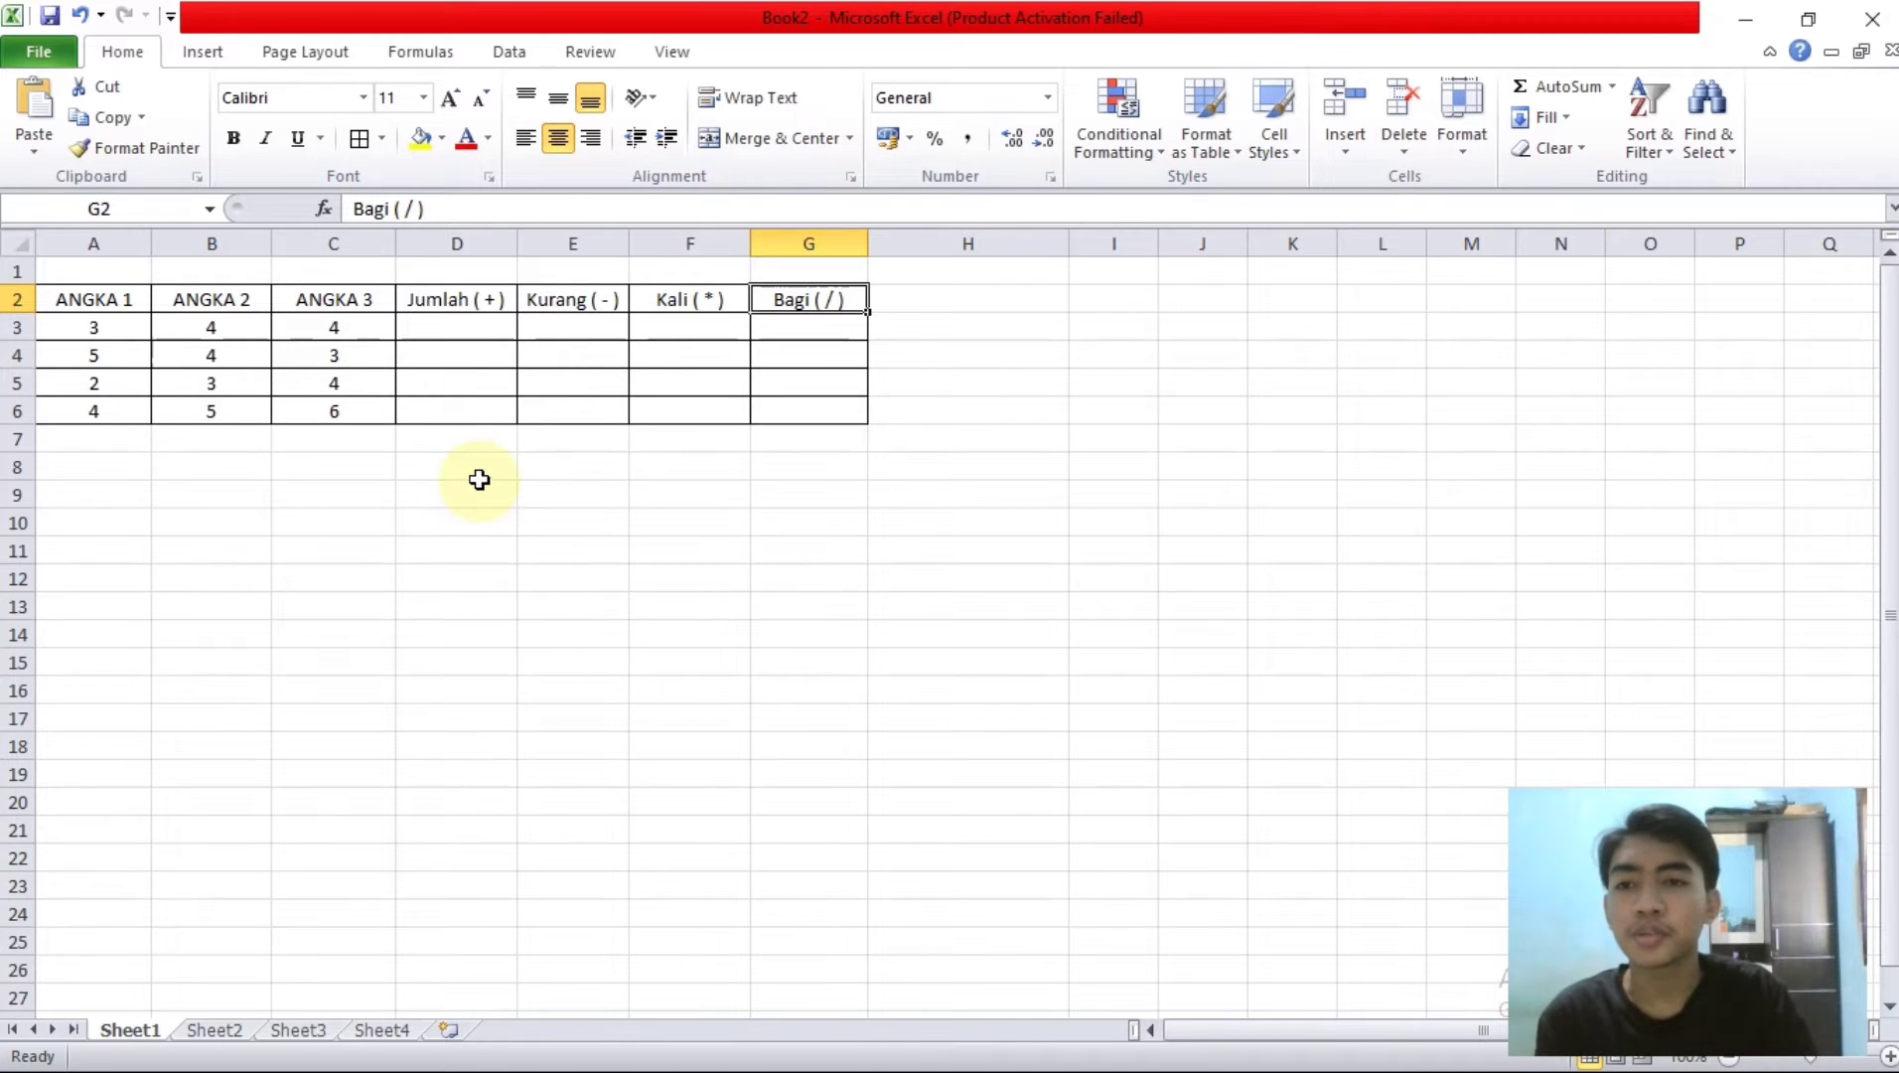
Step: Enter the formula =A3+B3+C3 in cell D3 under Jumlah ( + )
click(448, 326)
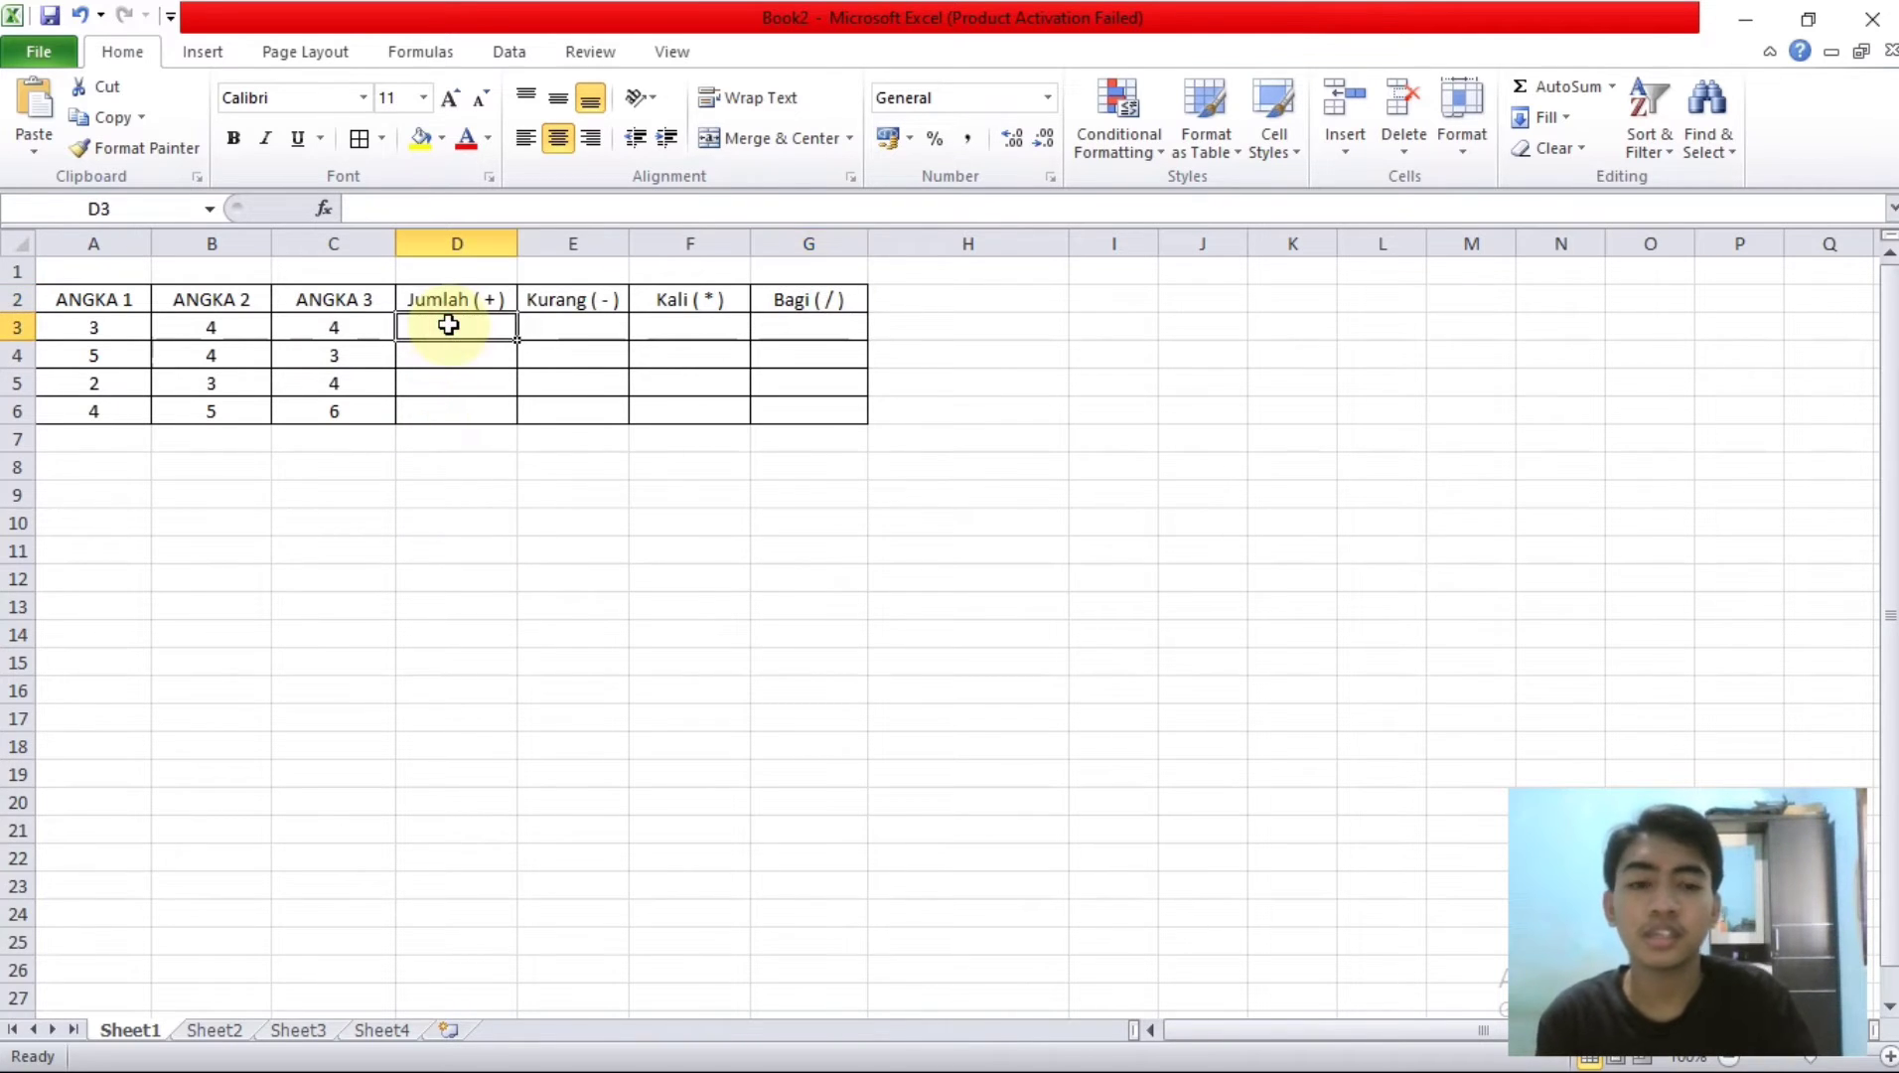
text(=)
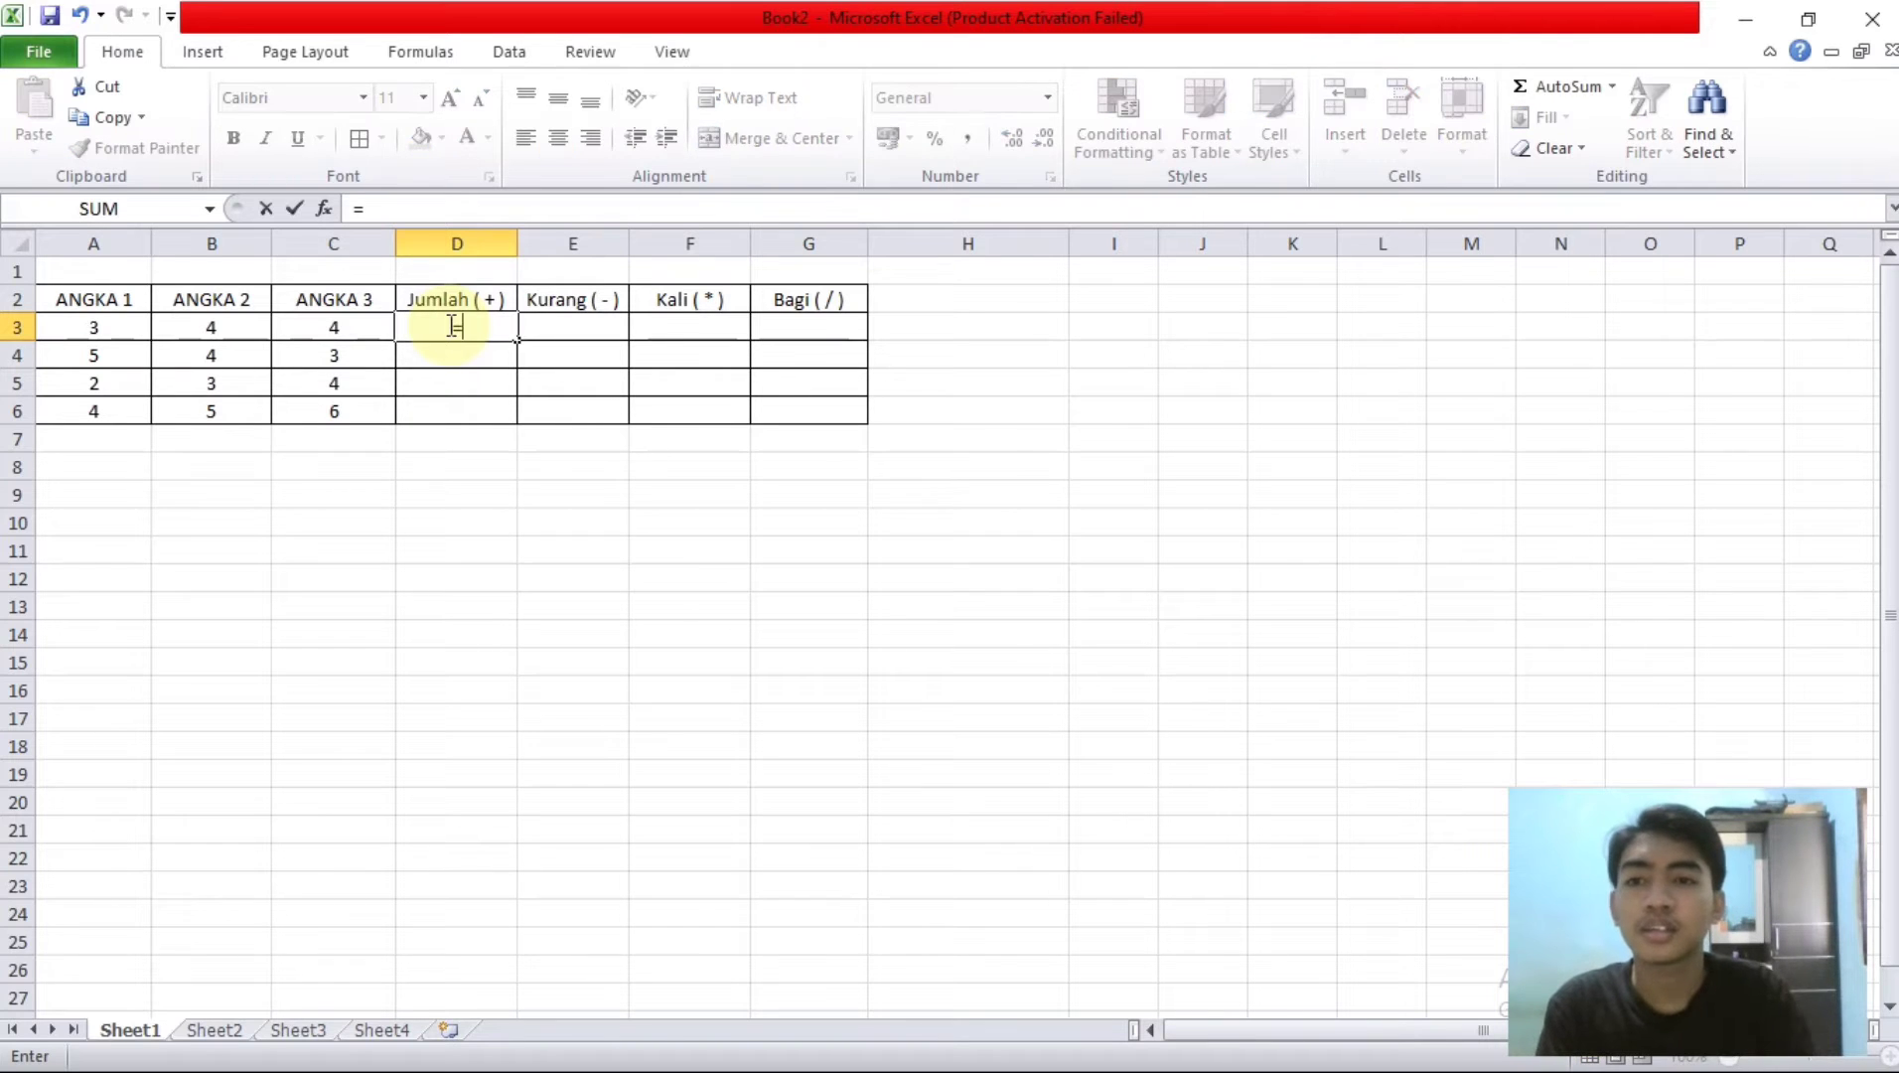
click(121, 327)
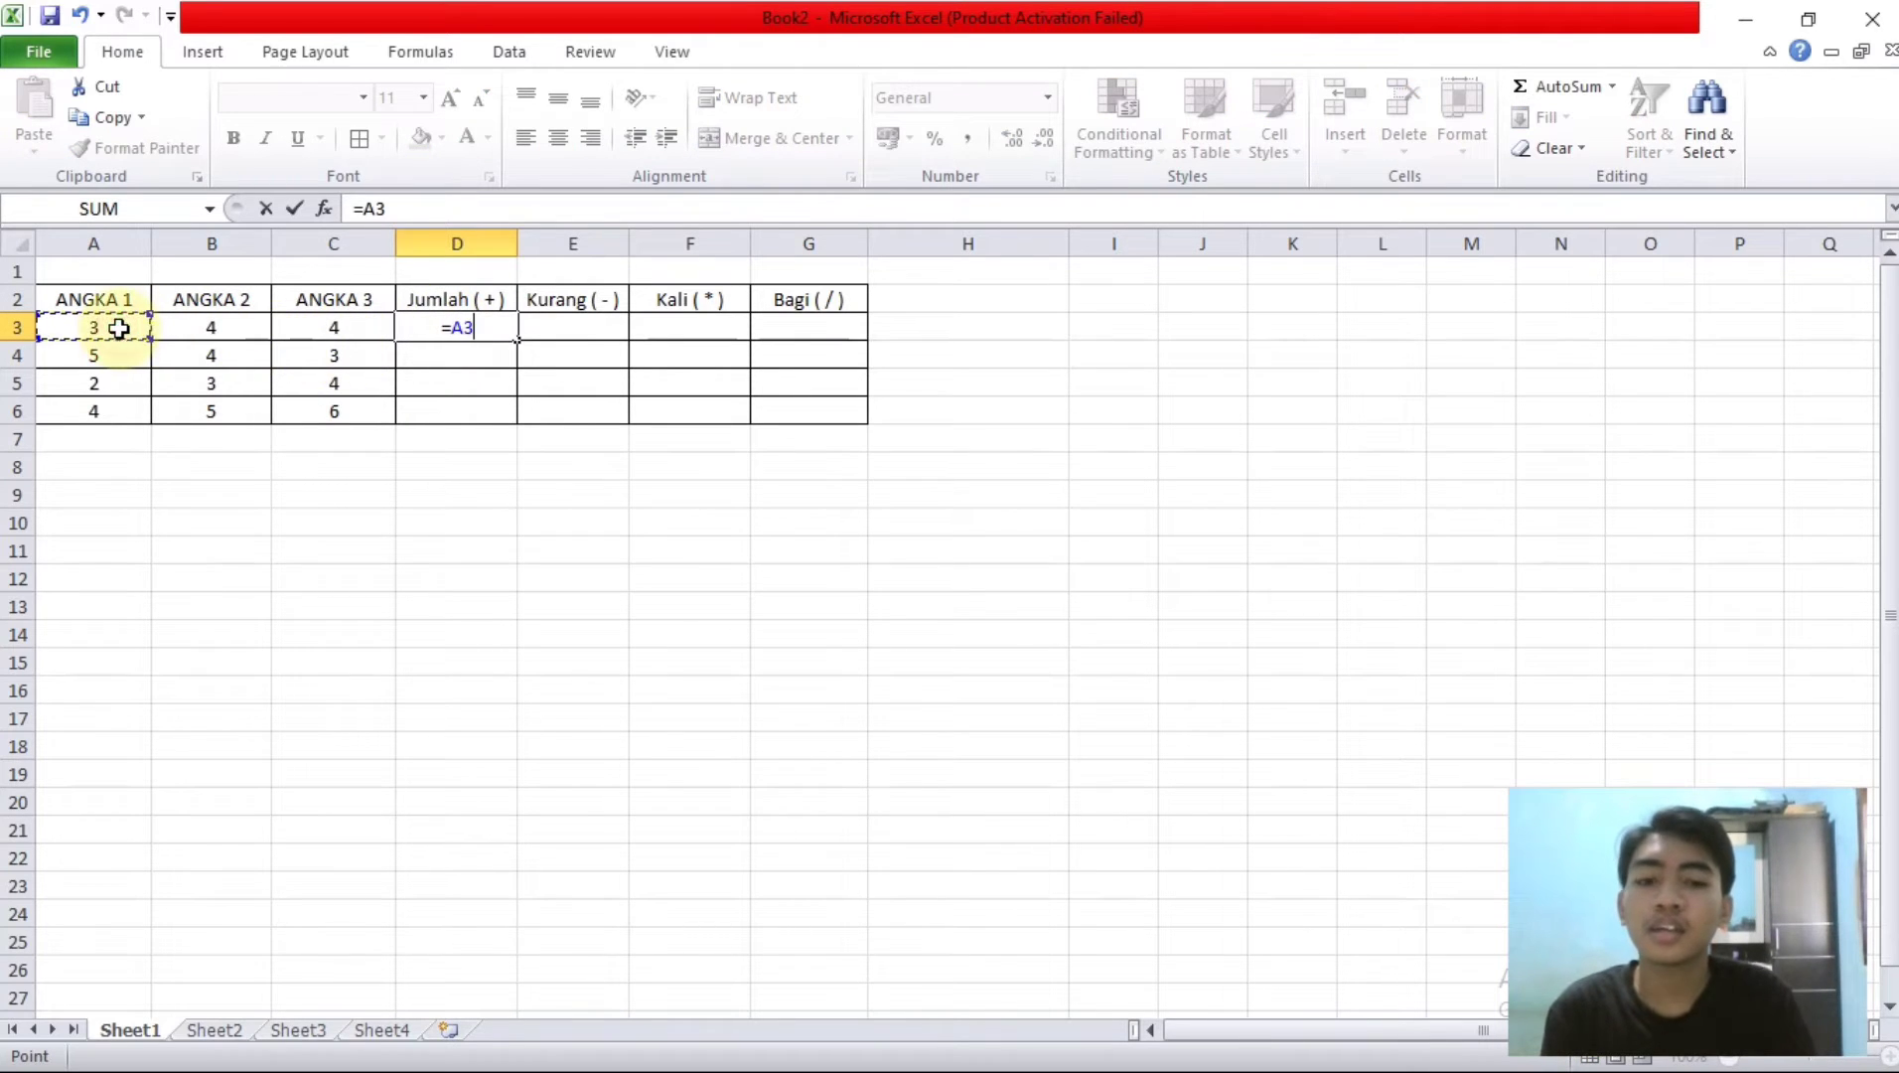
text(+)
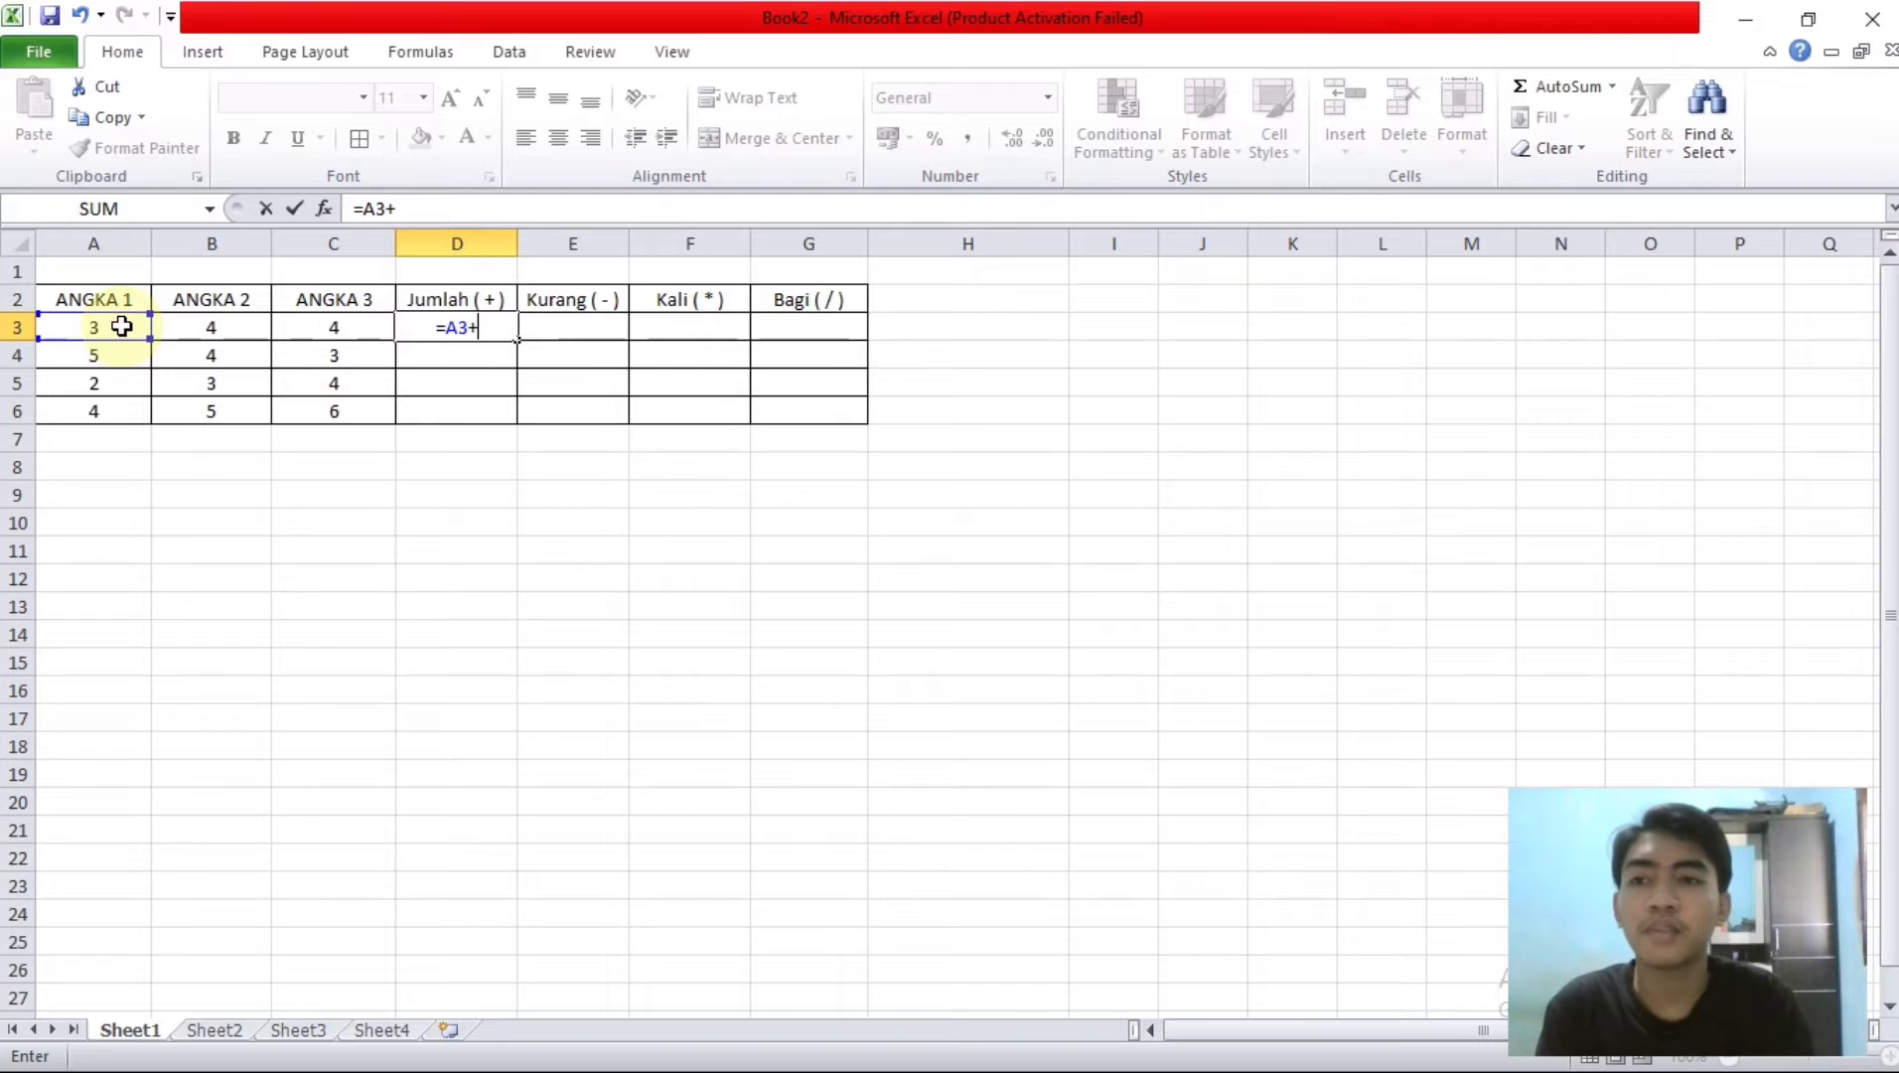
click(186, 324)
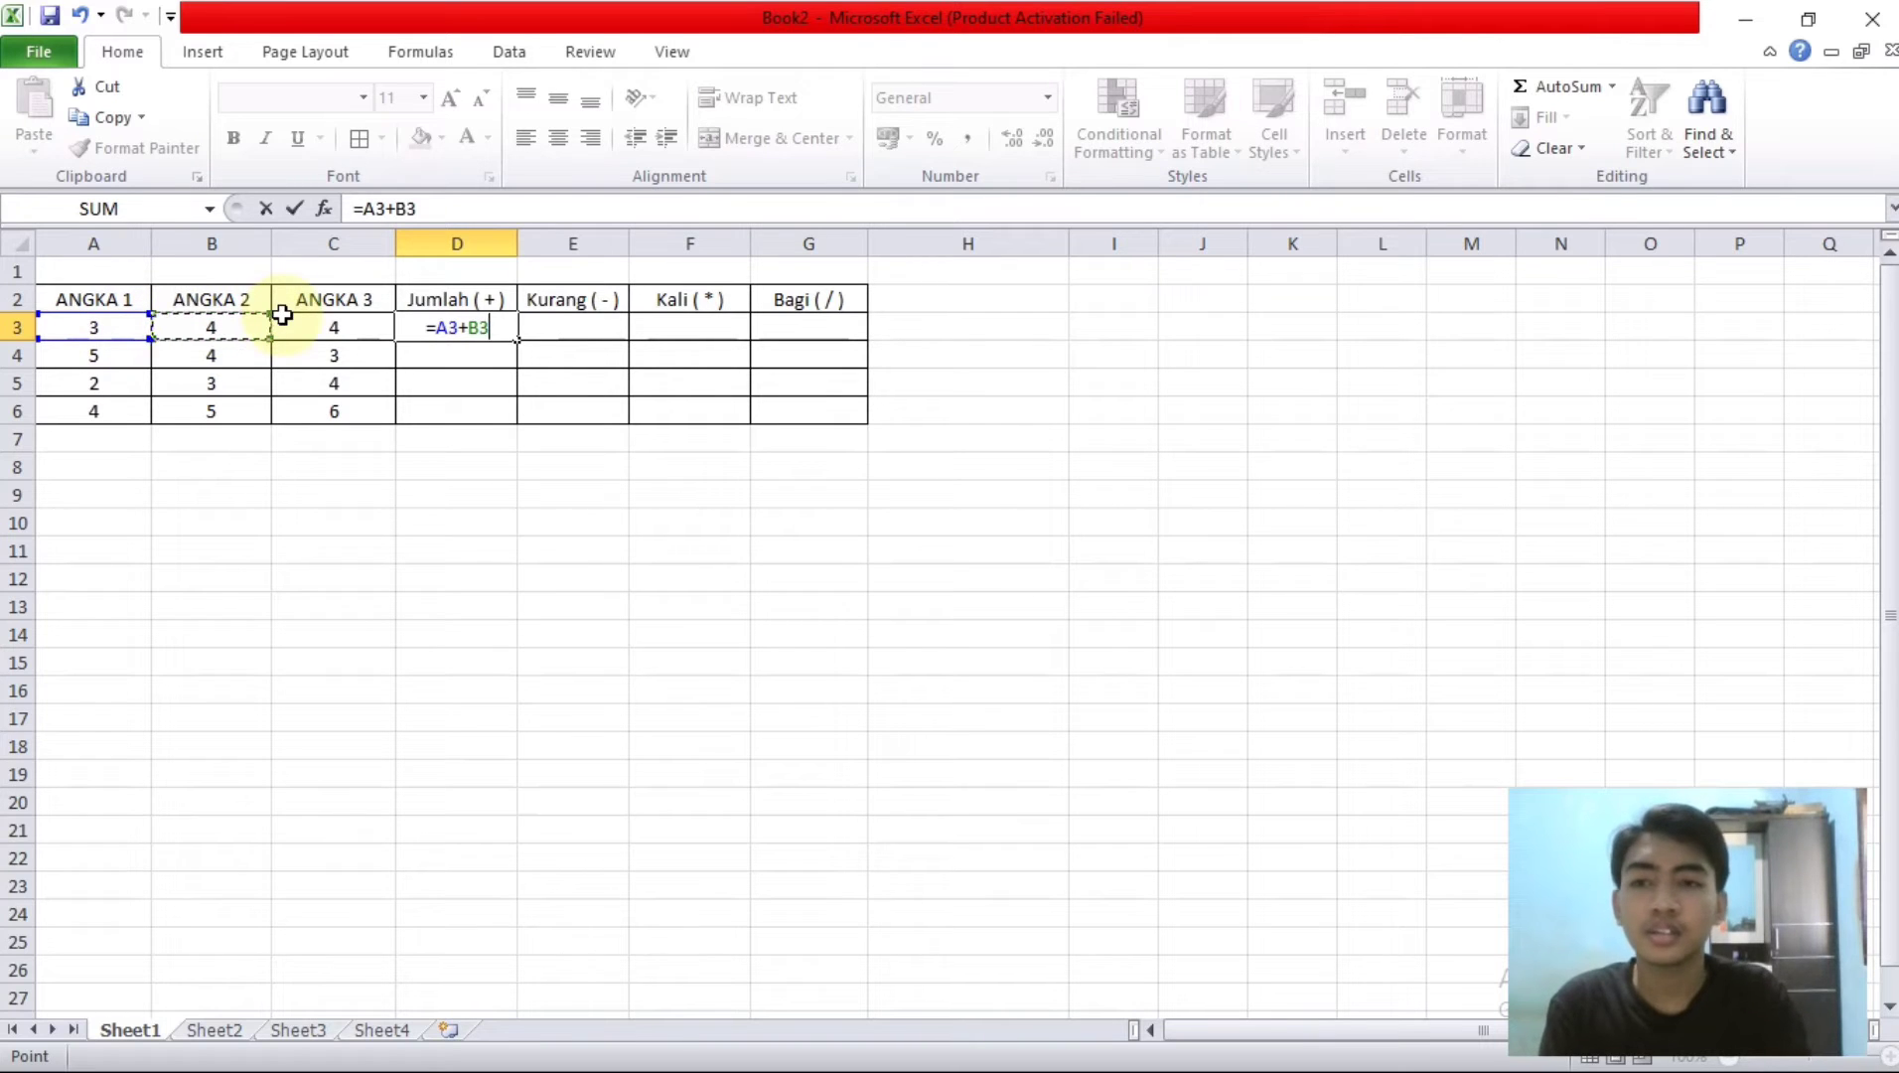
text(+)
click(330, 329)
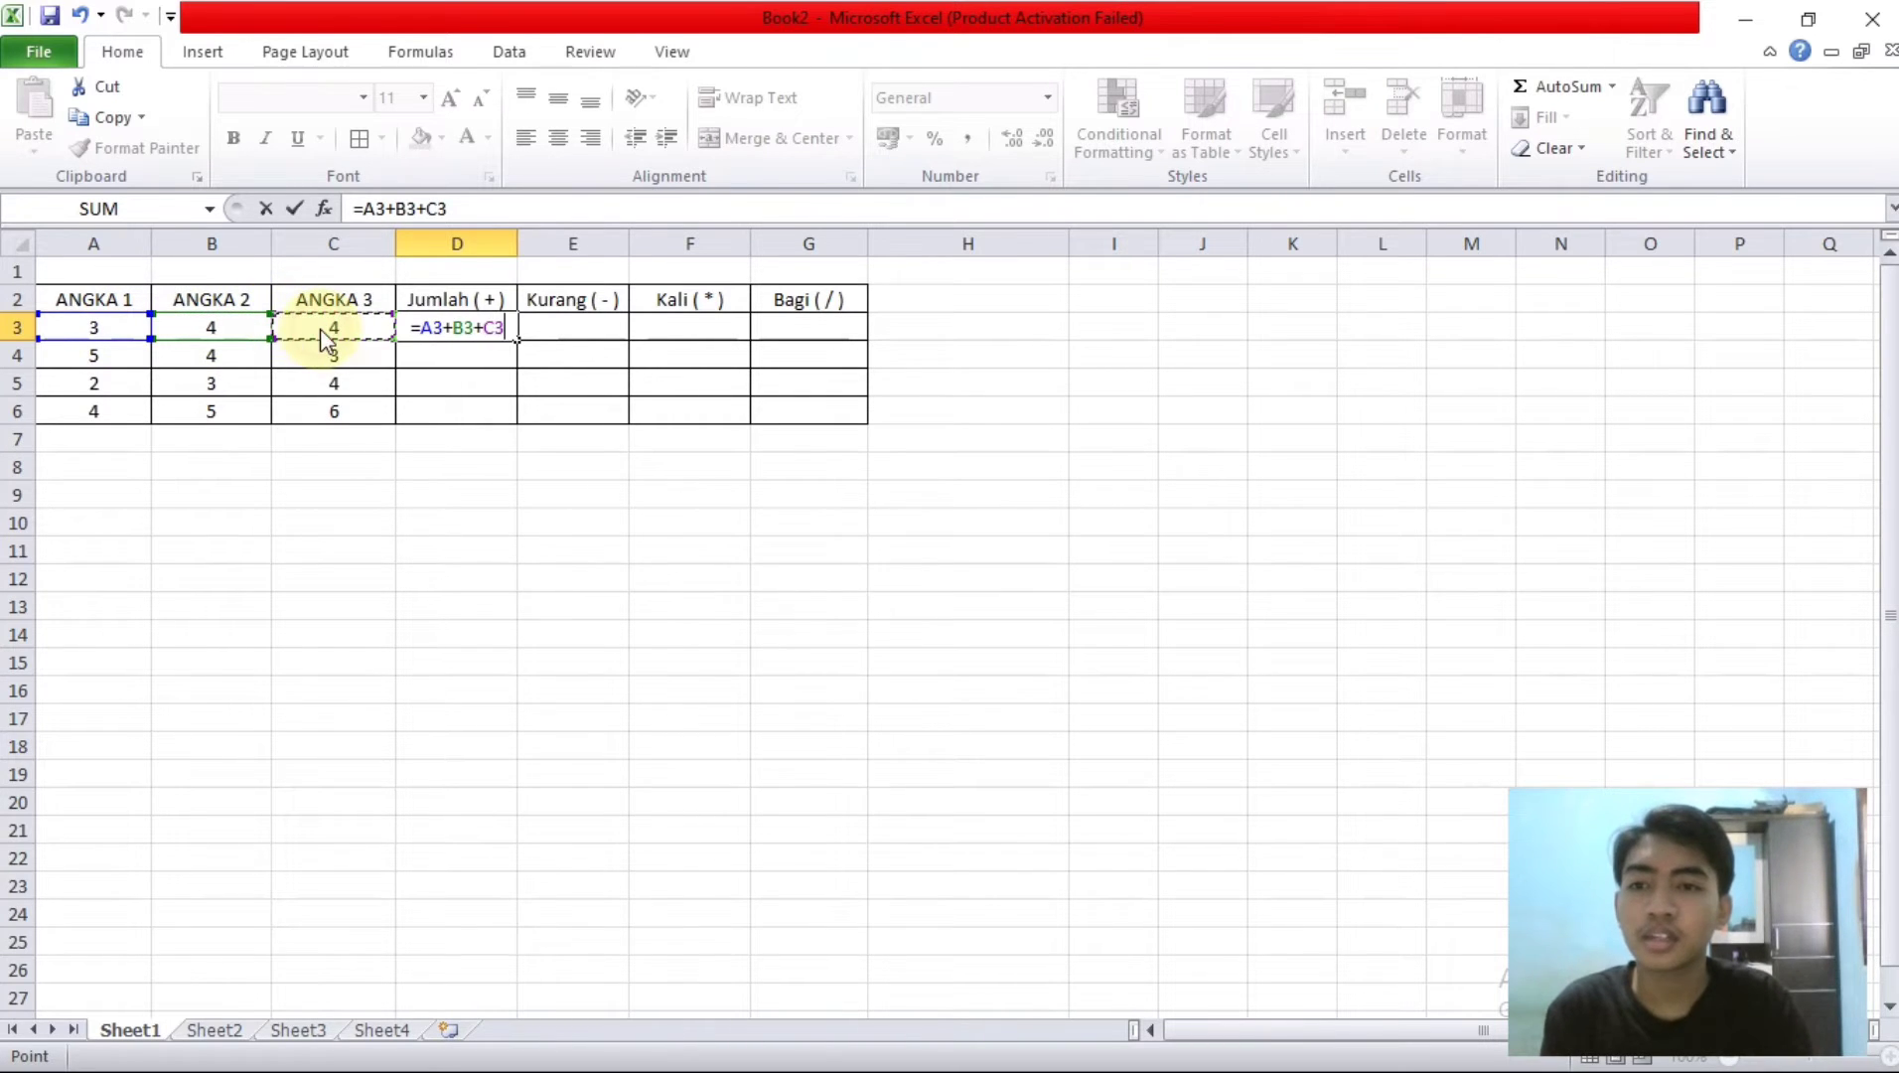
key(Return)
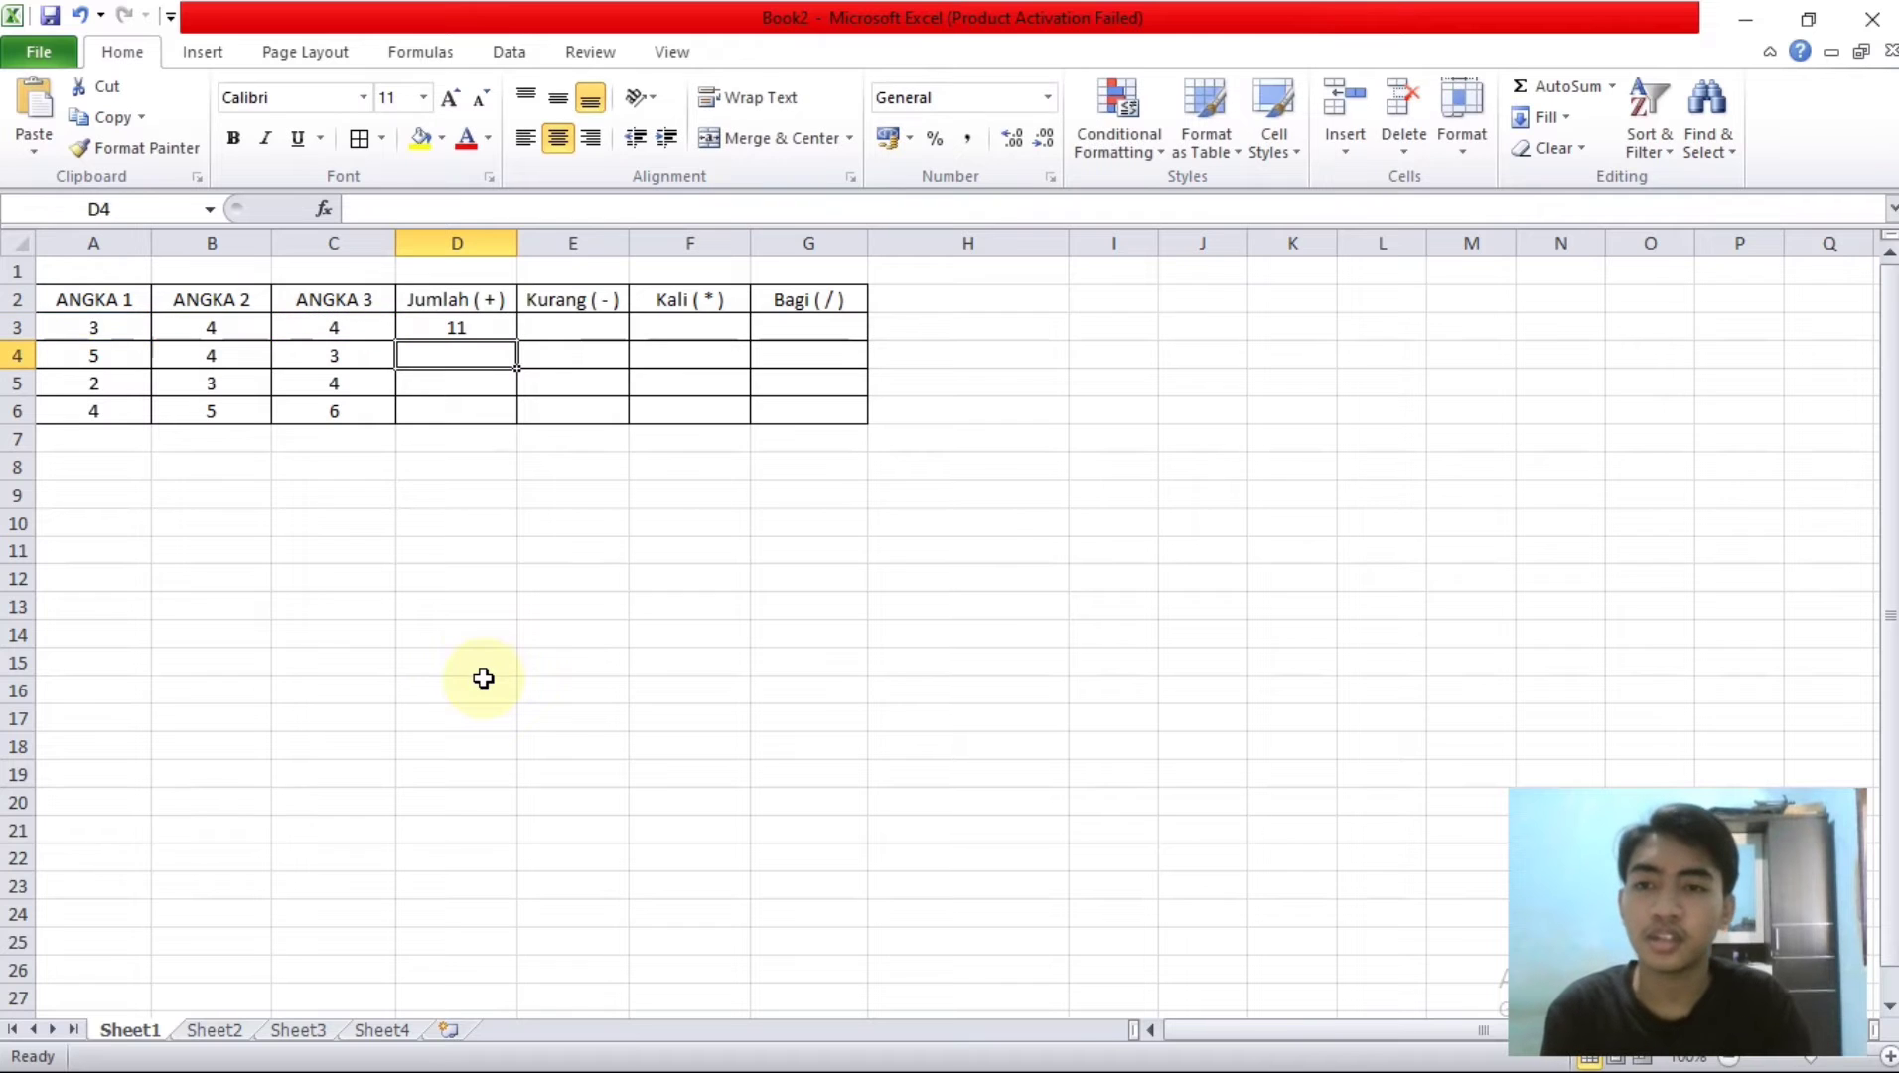
Step: Copy the addition formula from D3 down through D6
click(458, 328)
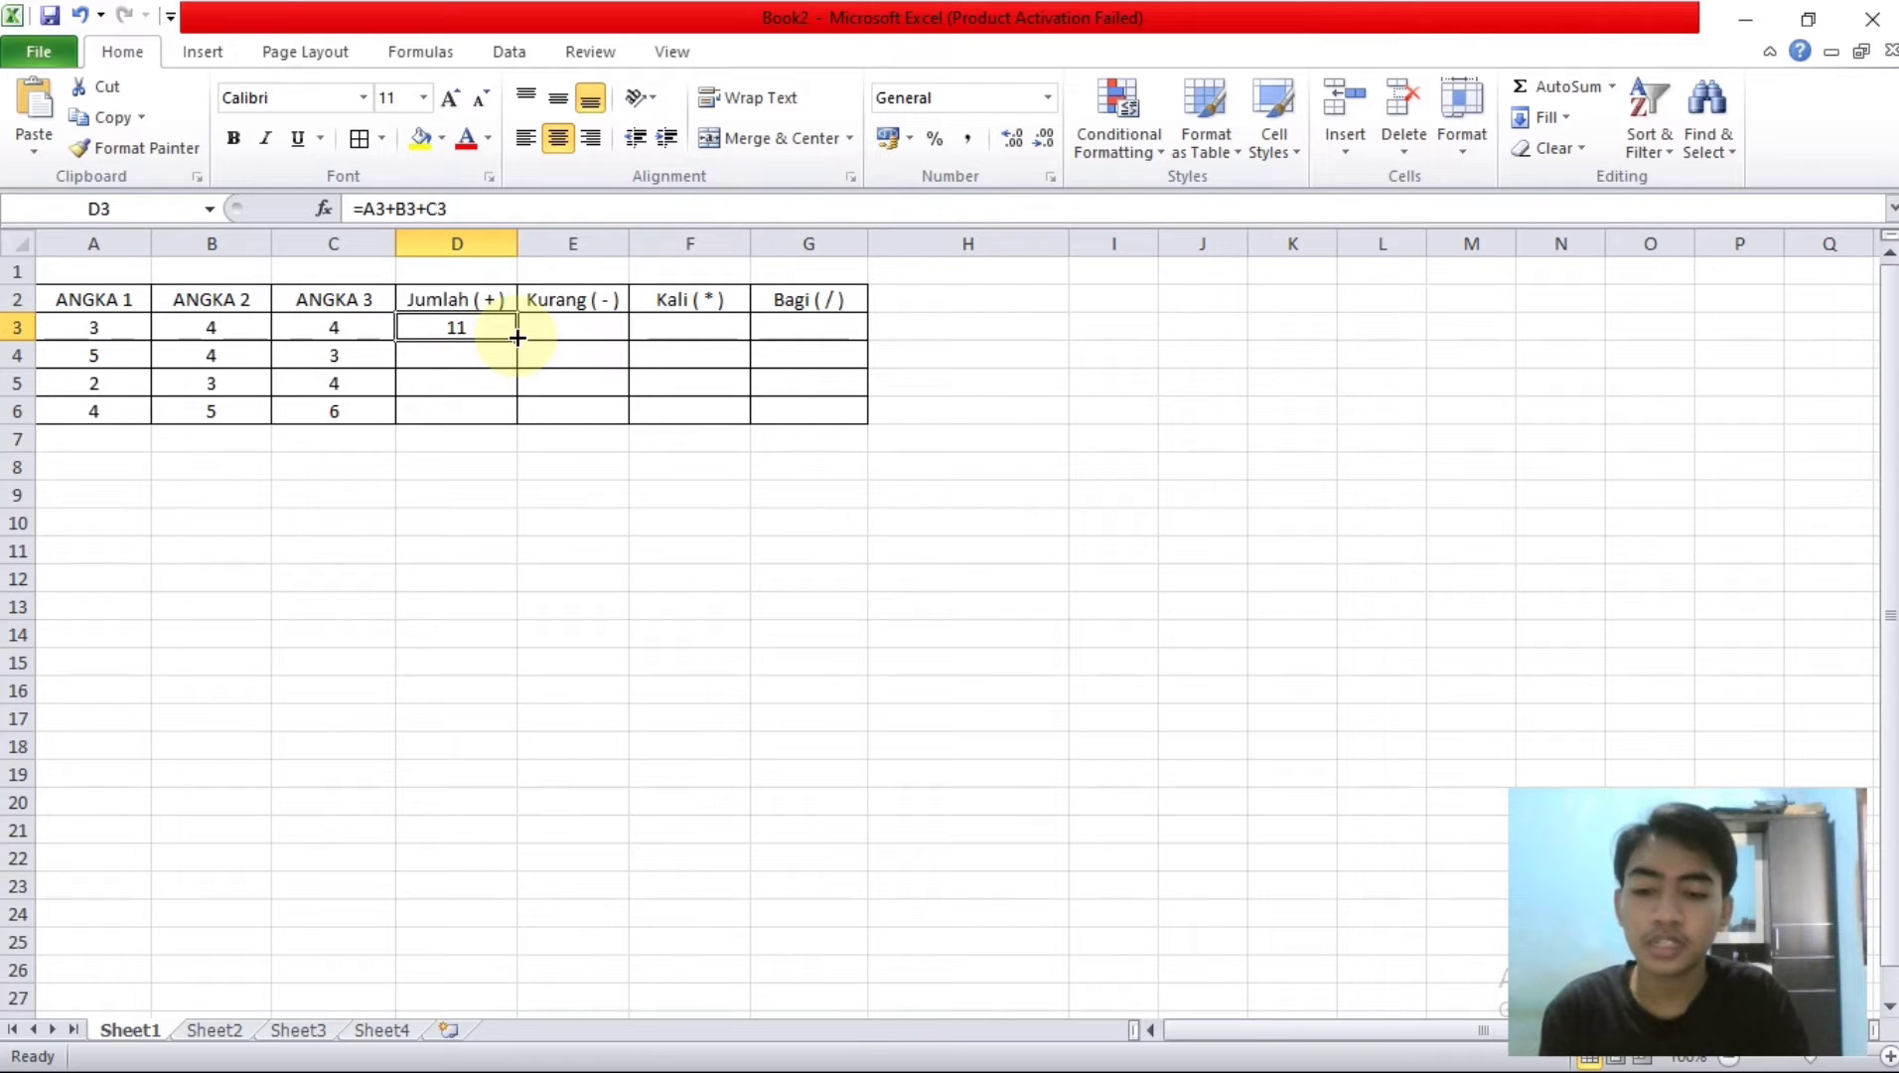
drag(517, 338, 518, 425)
click(459, 473)
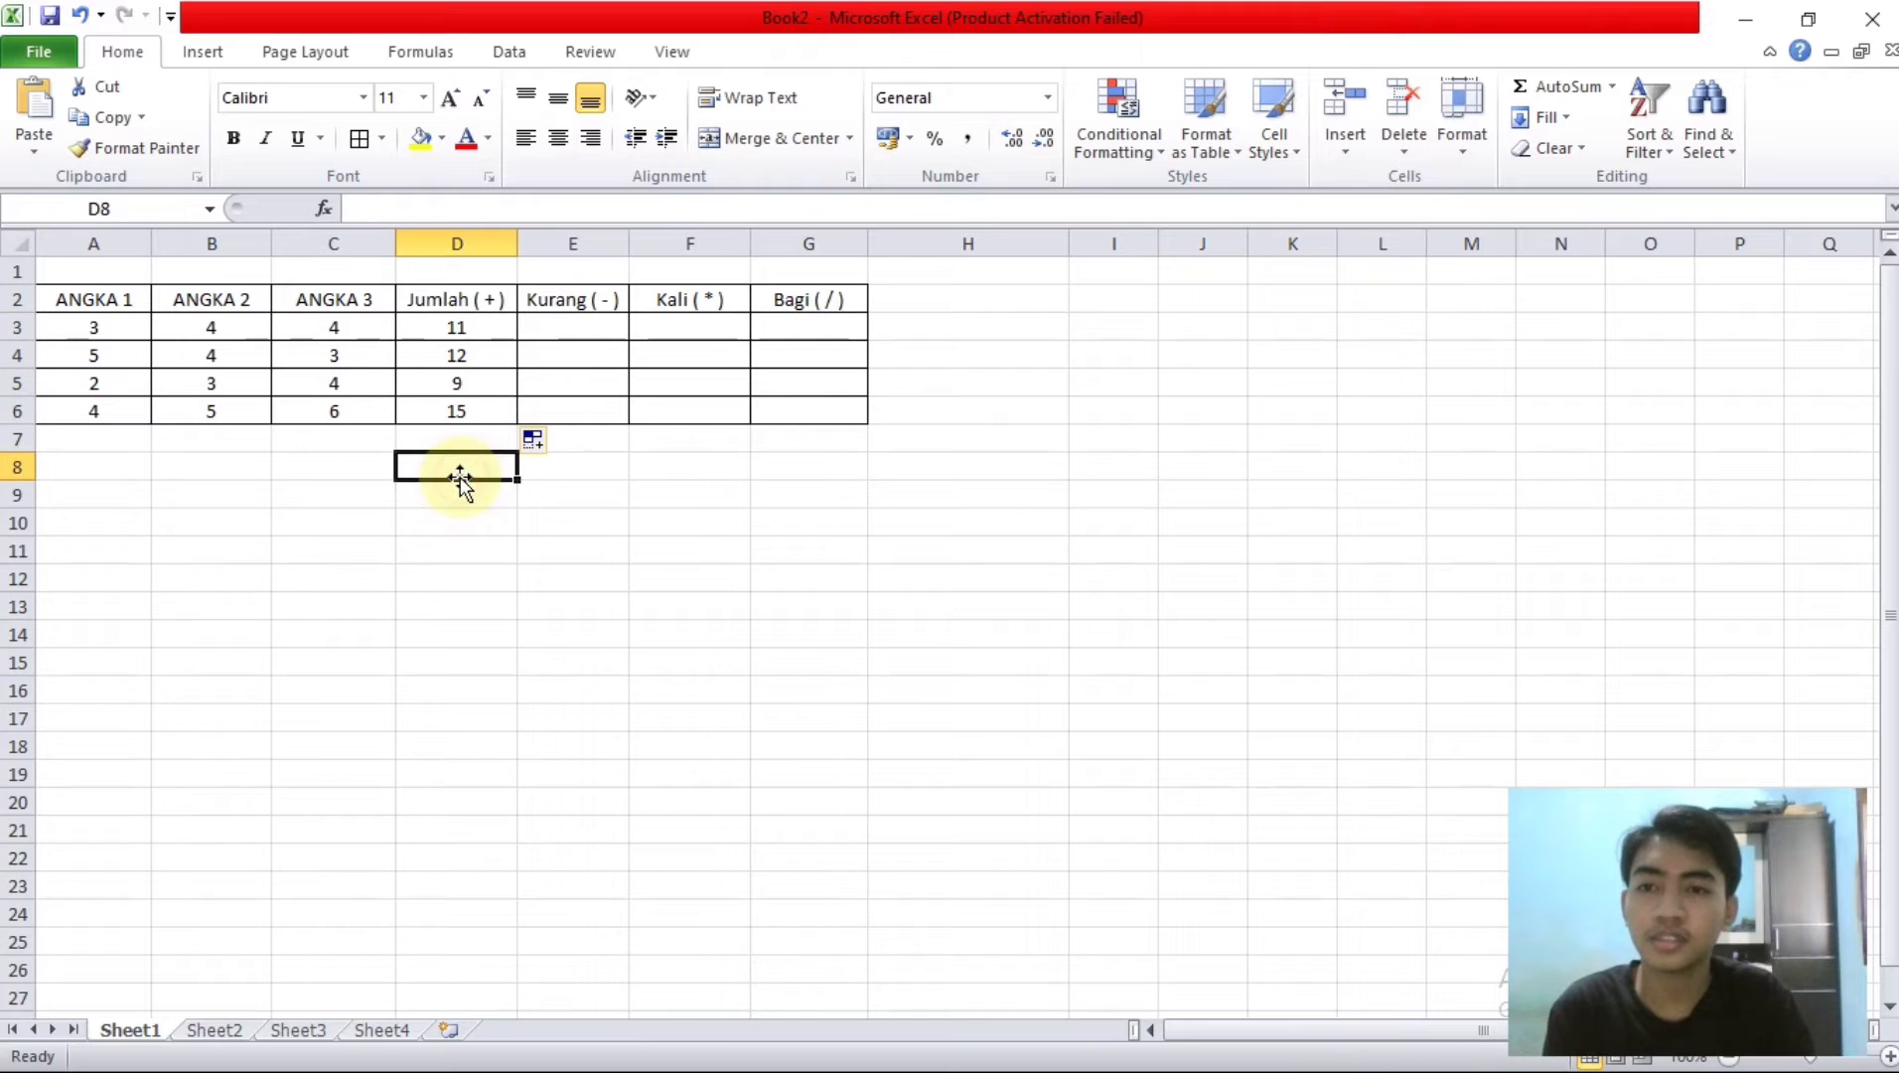
Step: Enter the formula =A3-B3-C3 in cell E3 under Kurang ( - ) and copy it down through E6
click(569, 330)
text(=)
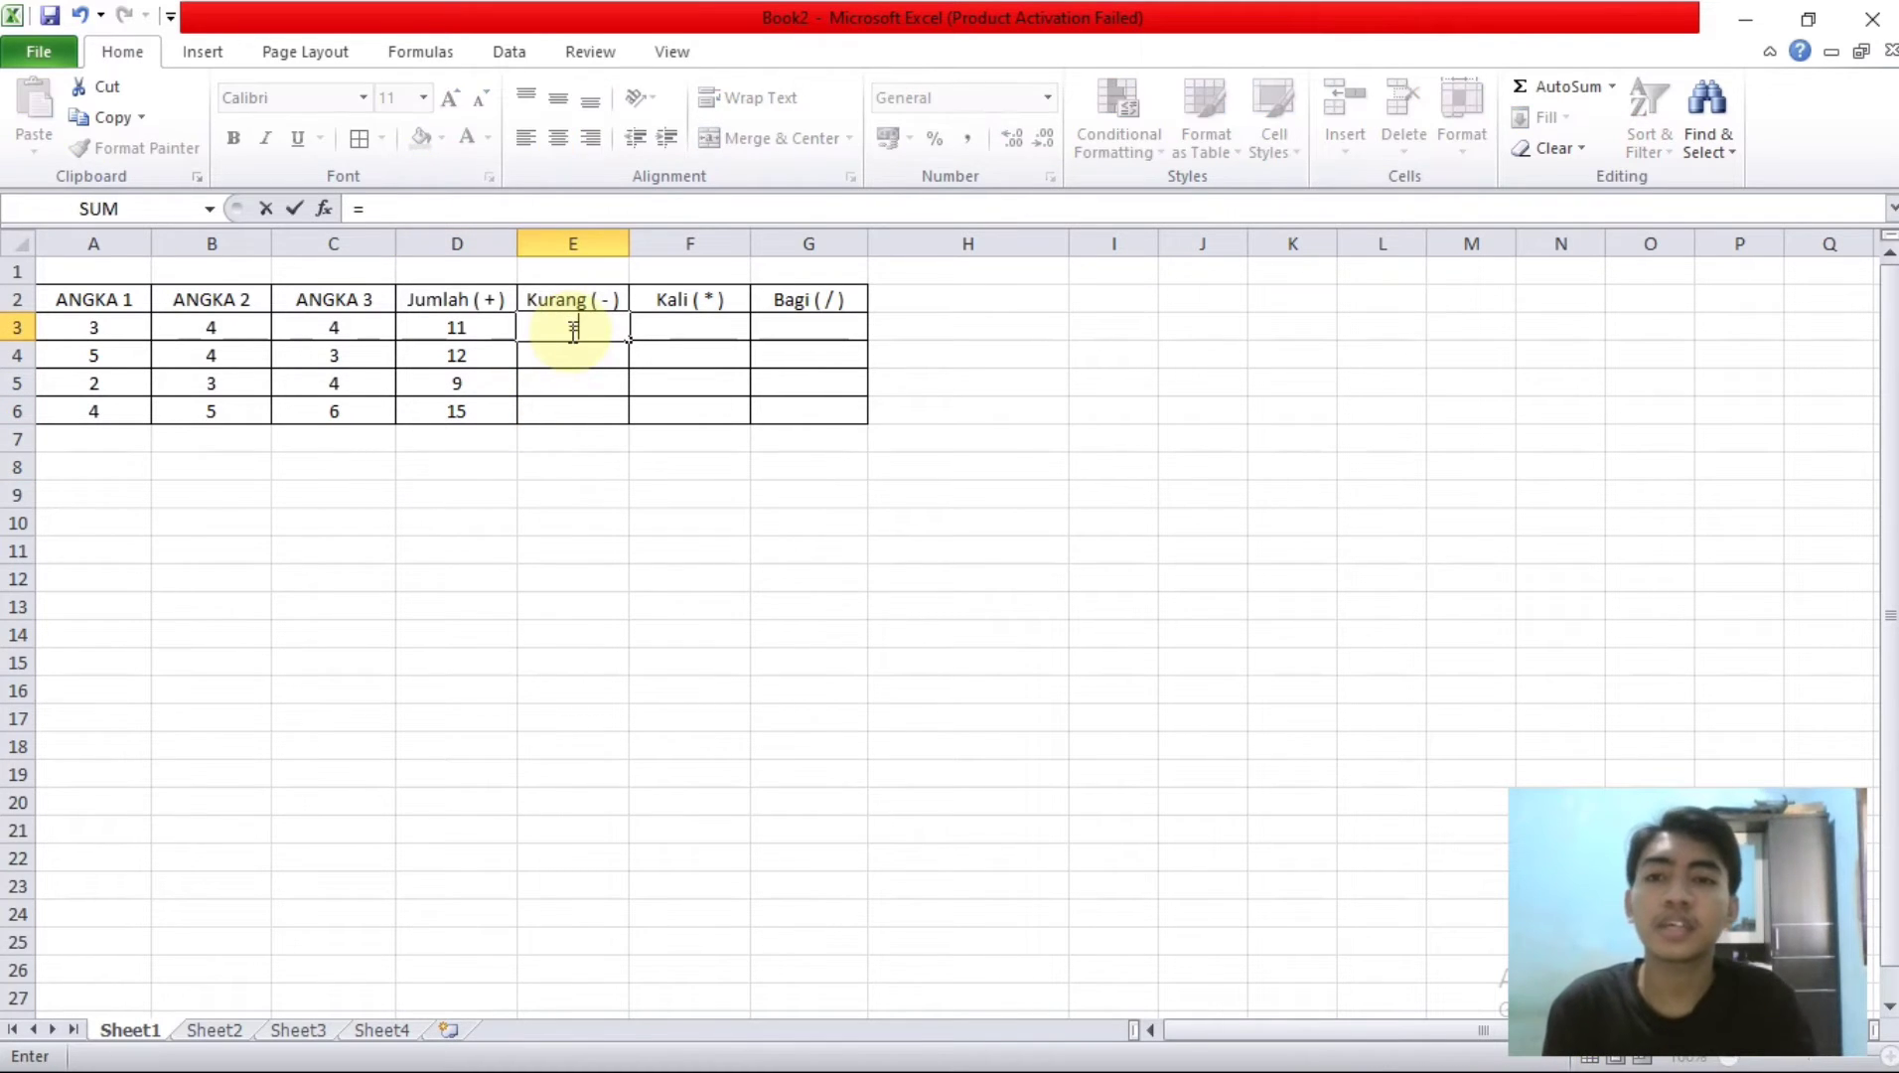
click(69, 338)
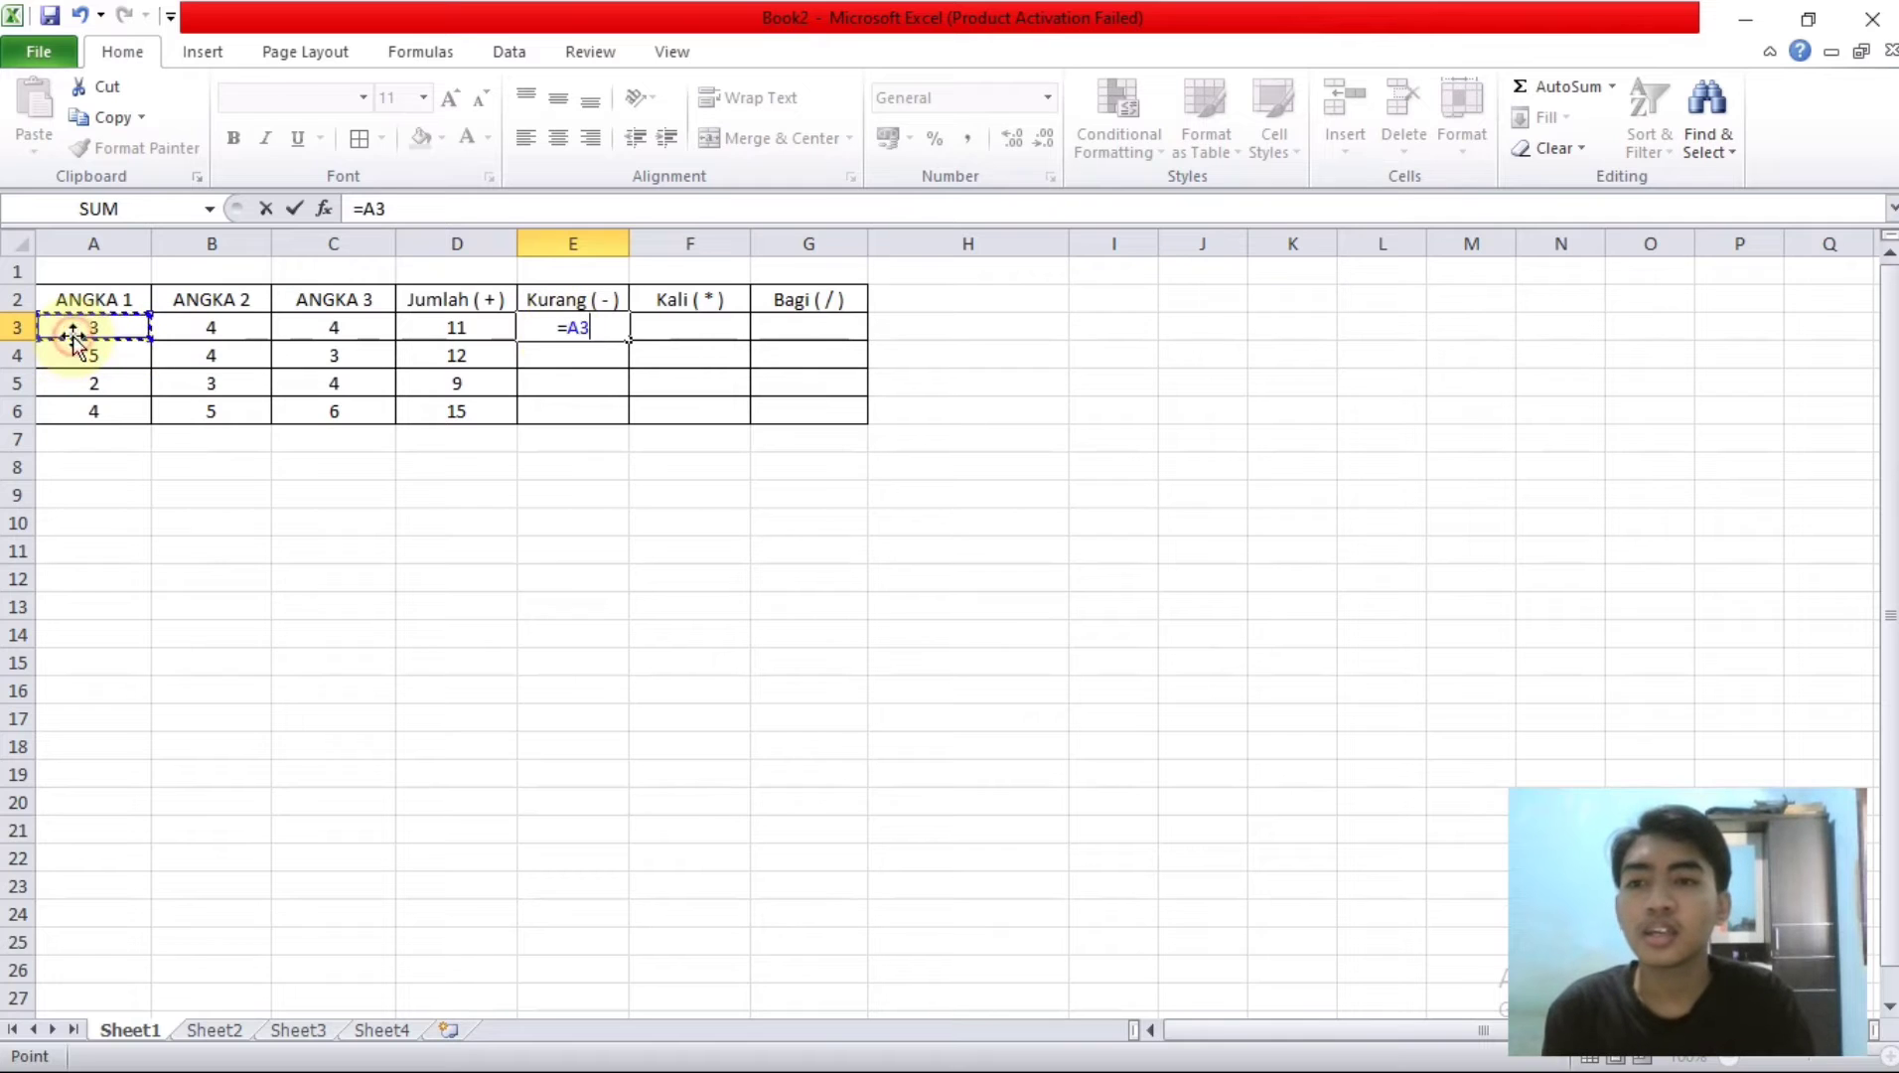
text(-)
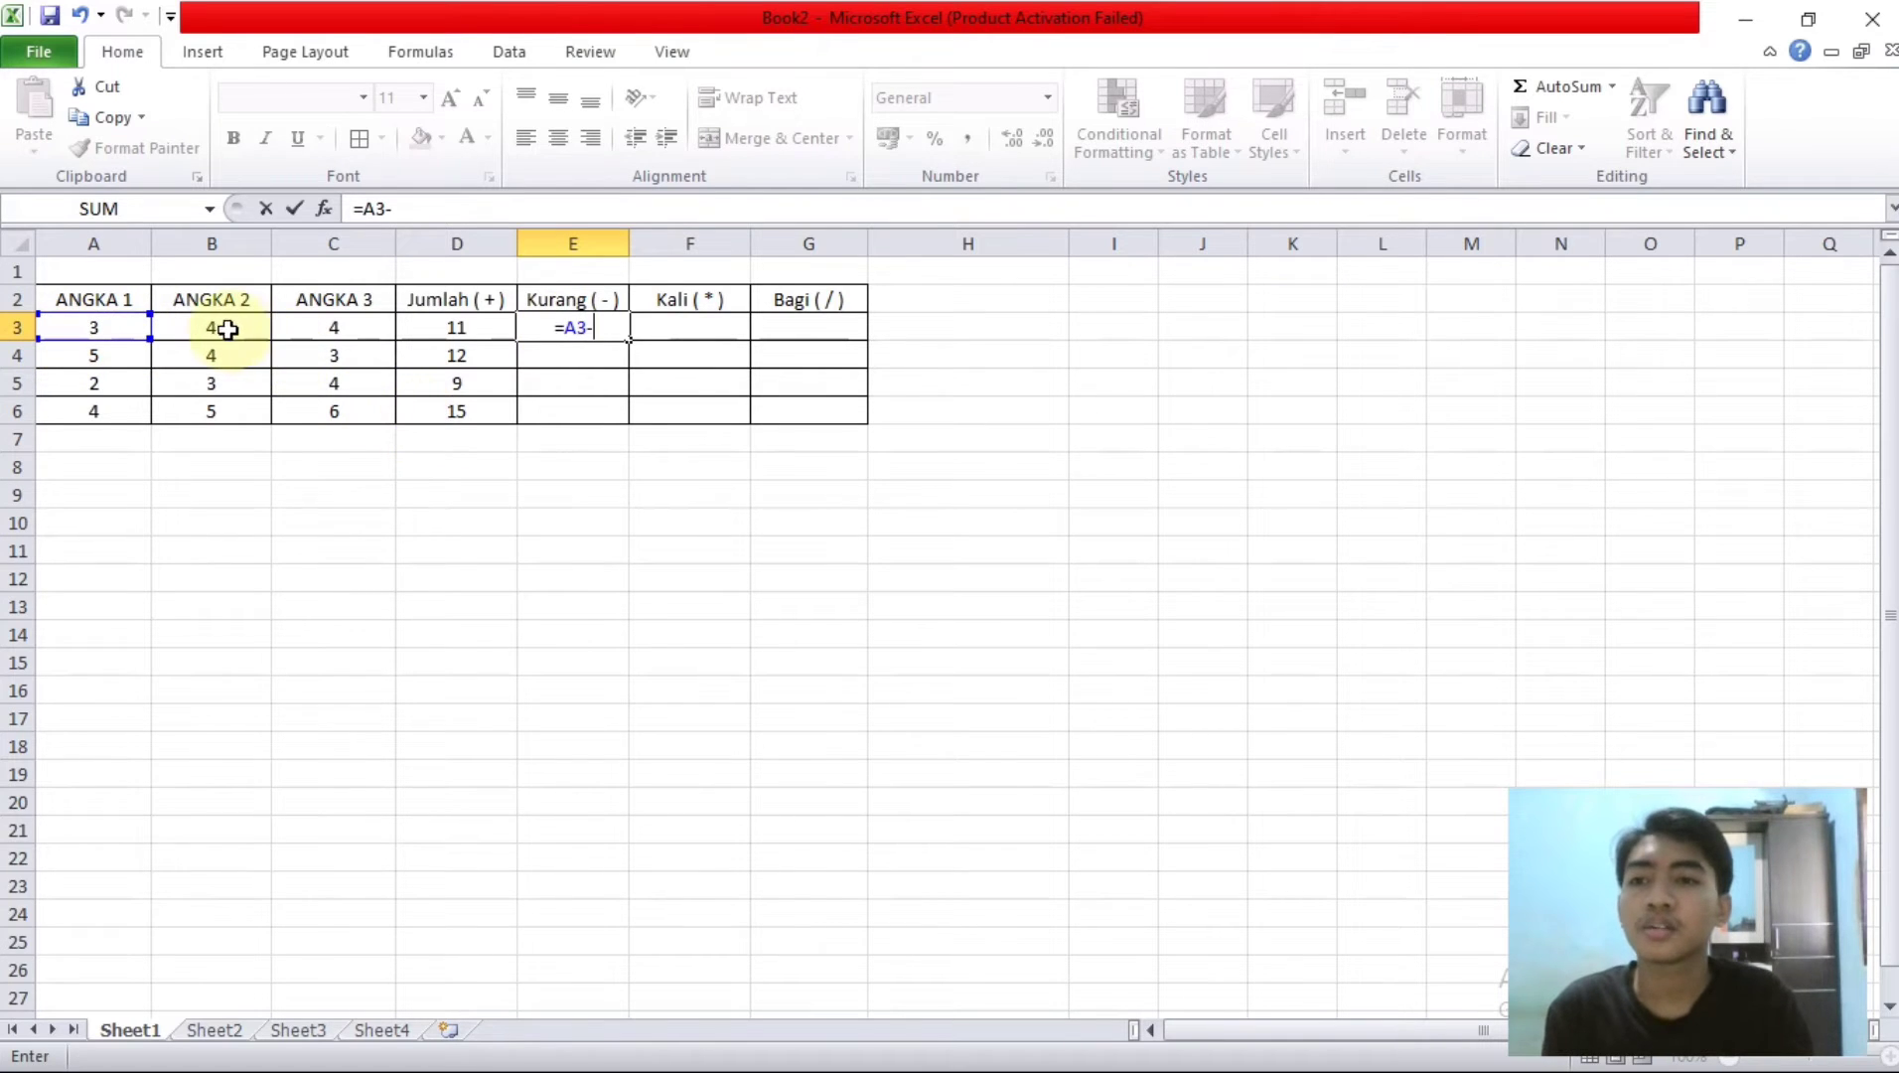
click(218, 326)
text(-)
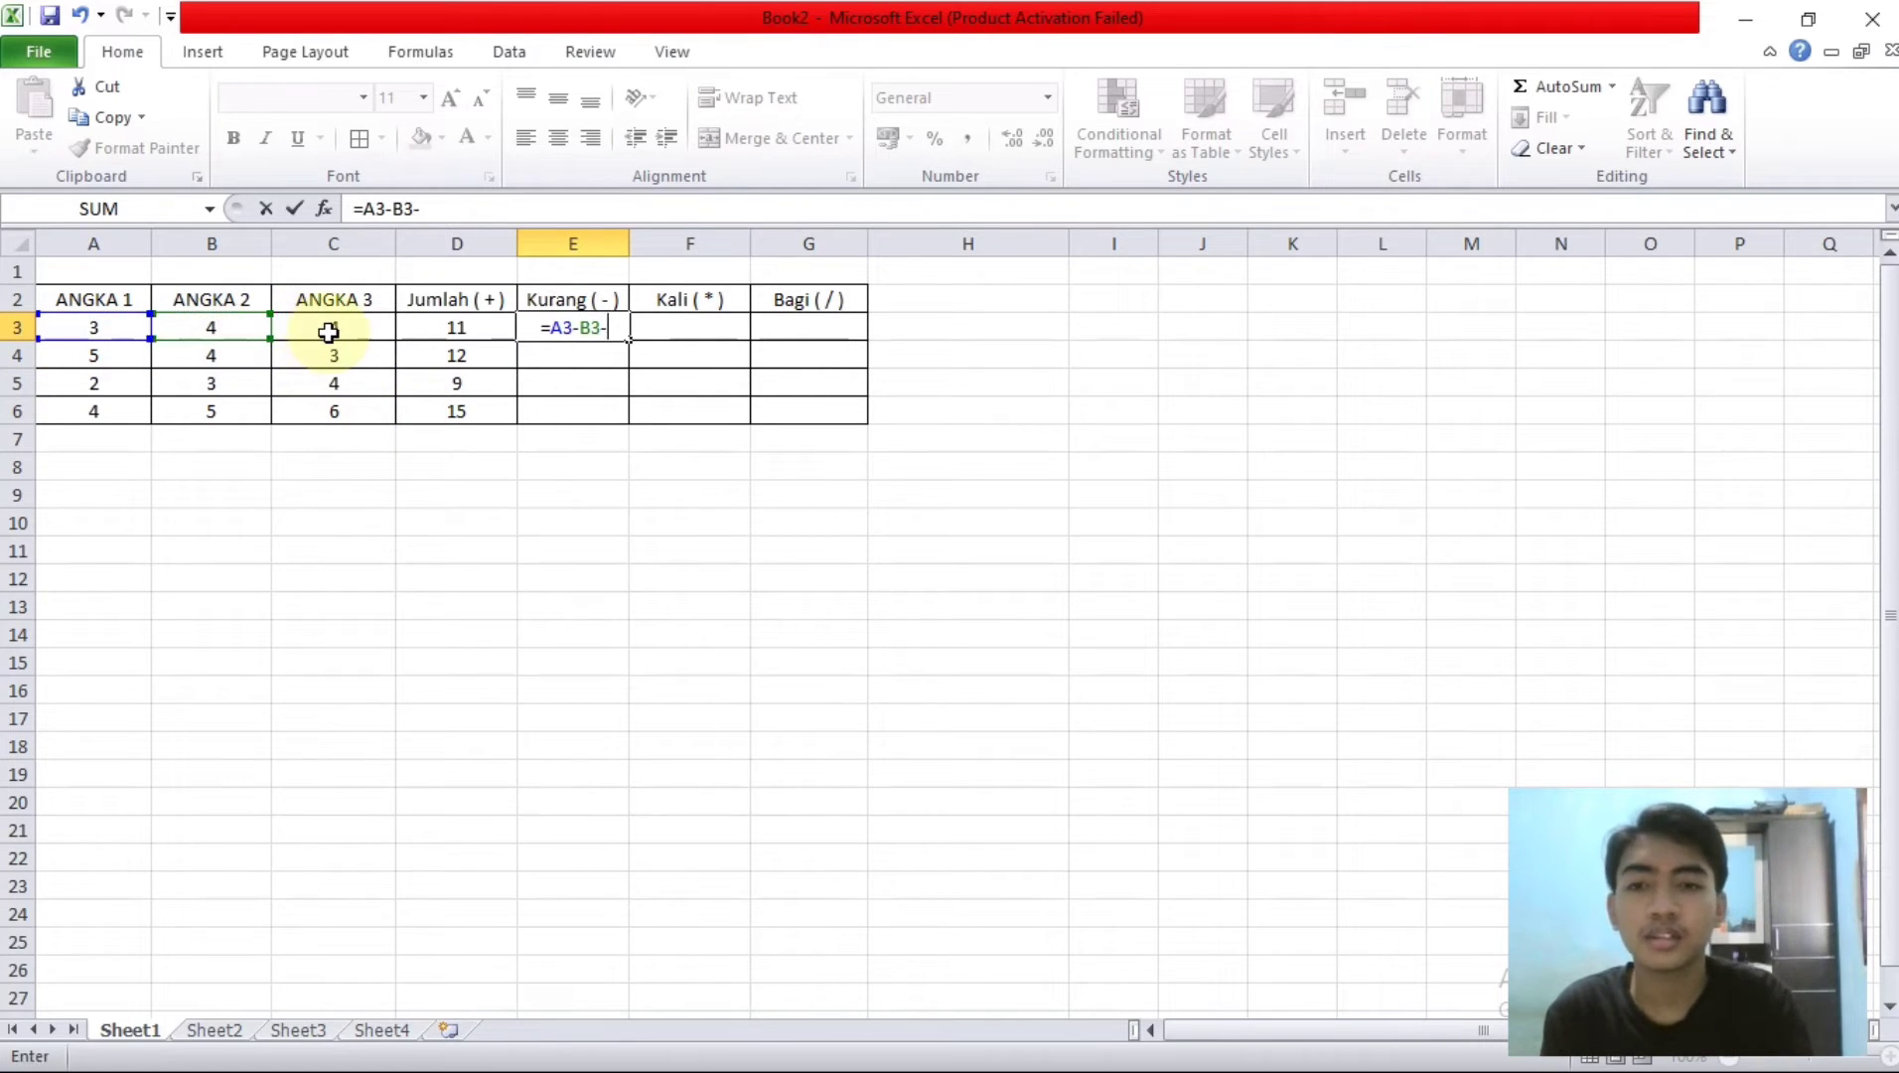
click(329, 332)
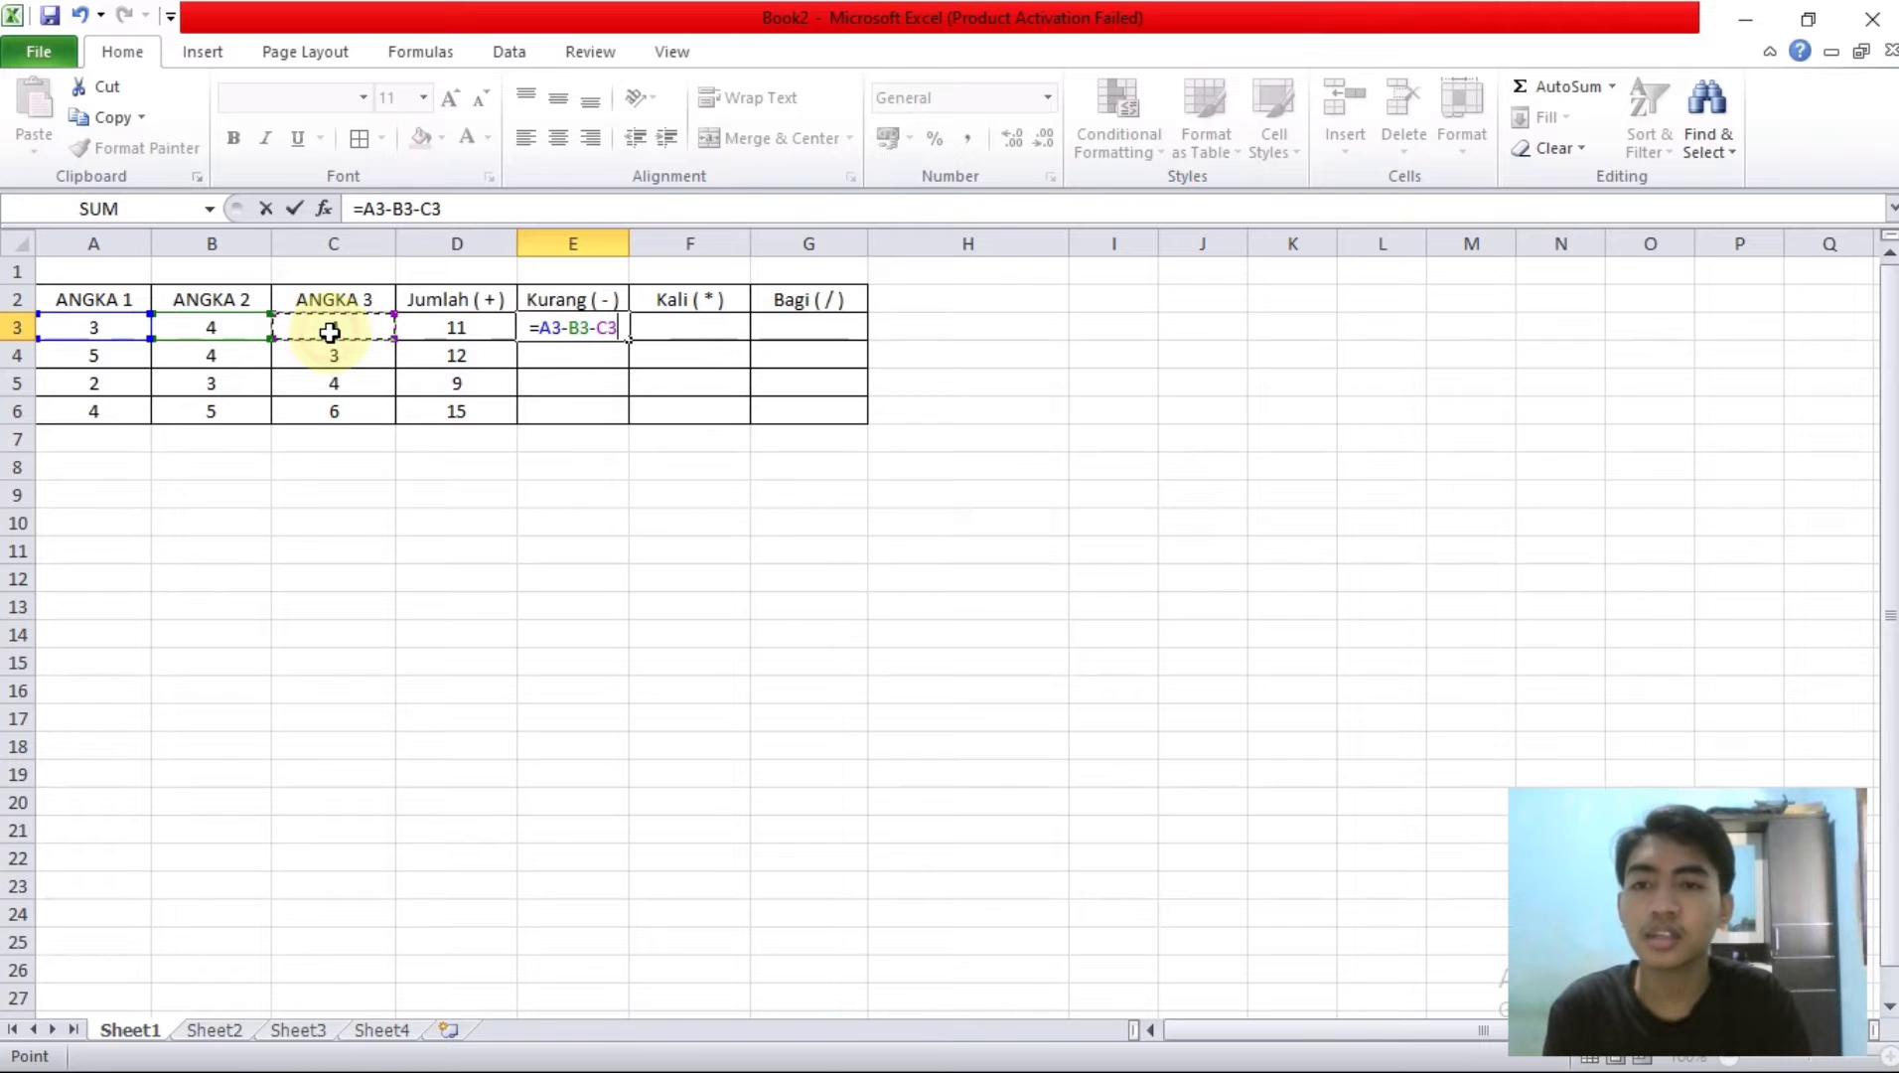
key(Return)
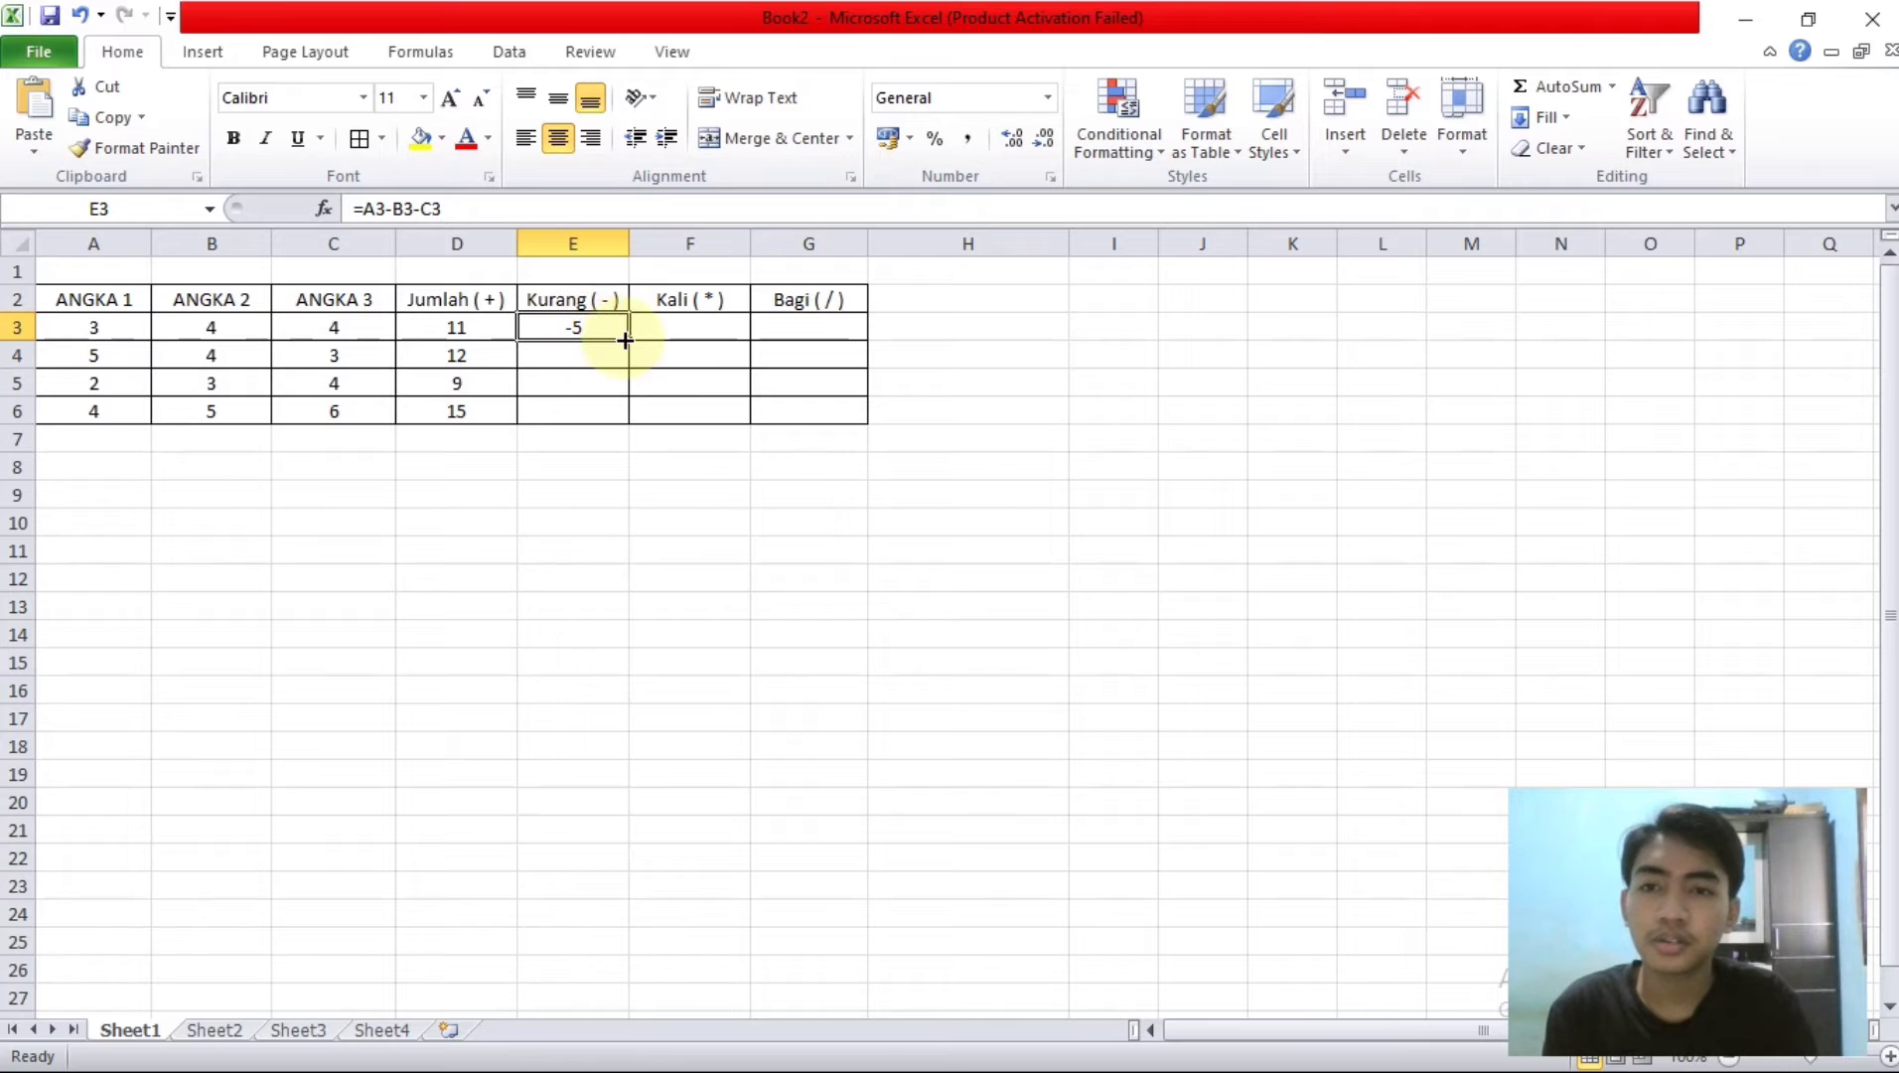
drag(627, 339, 628, 424)
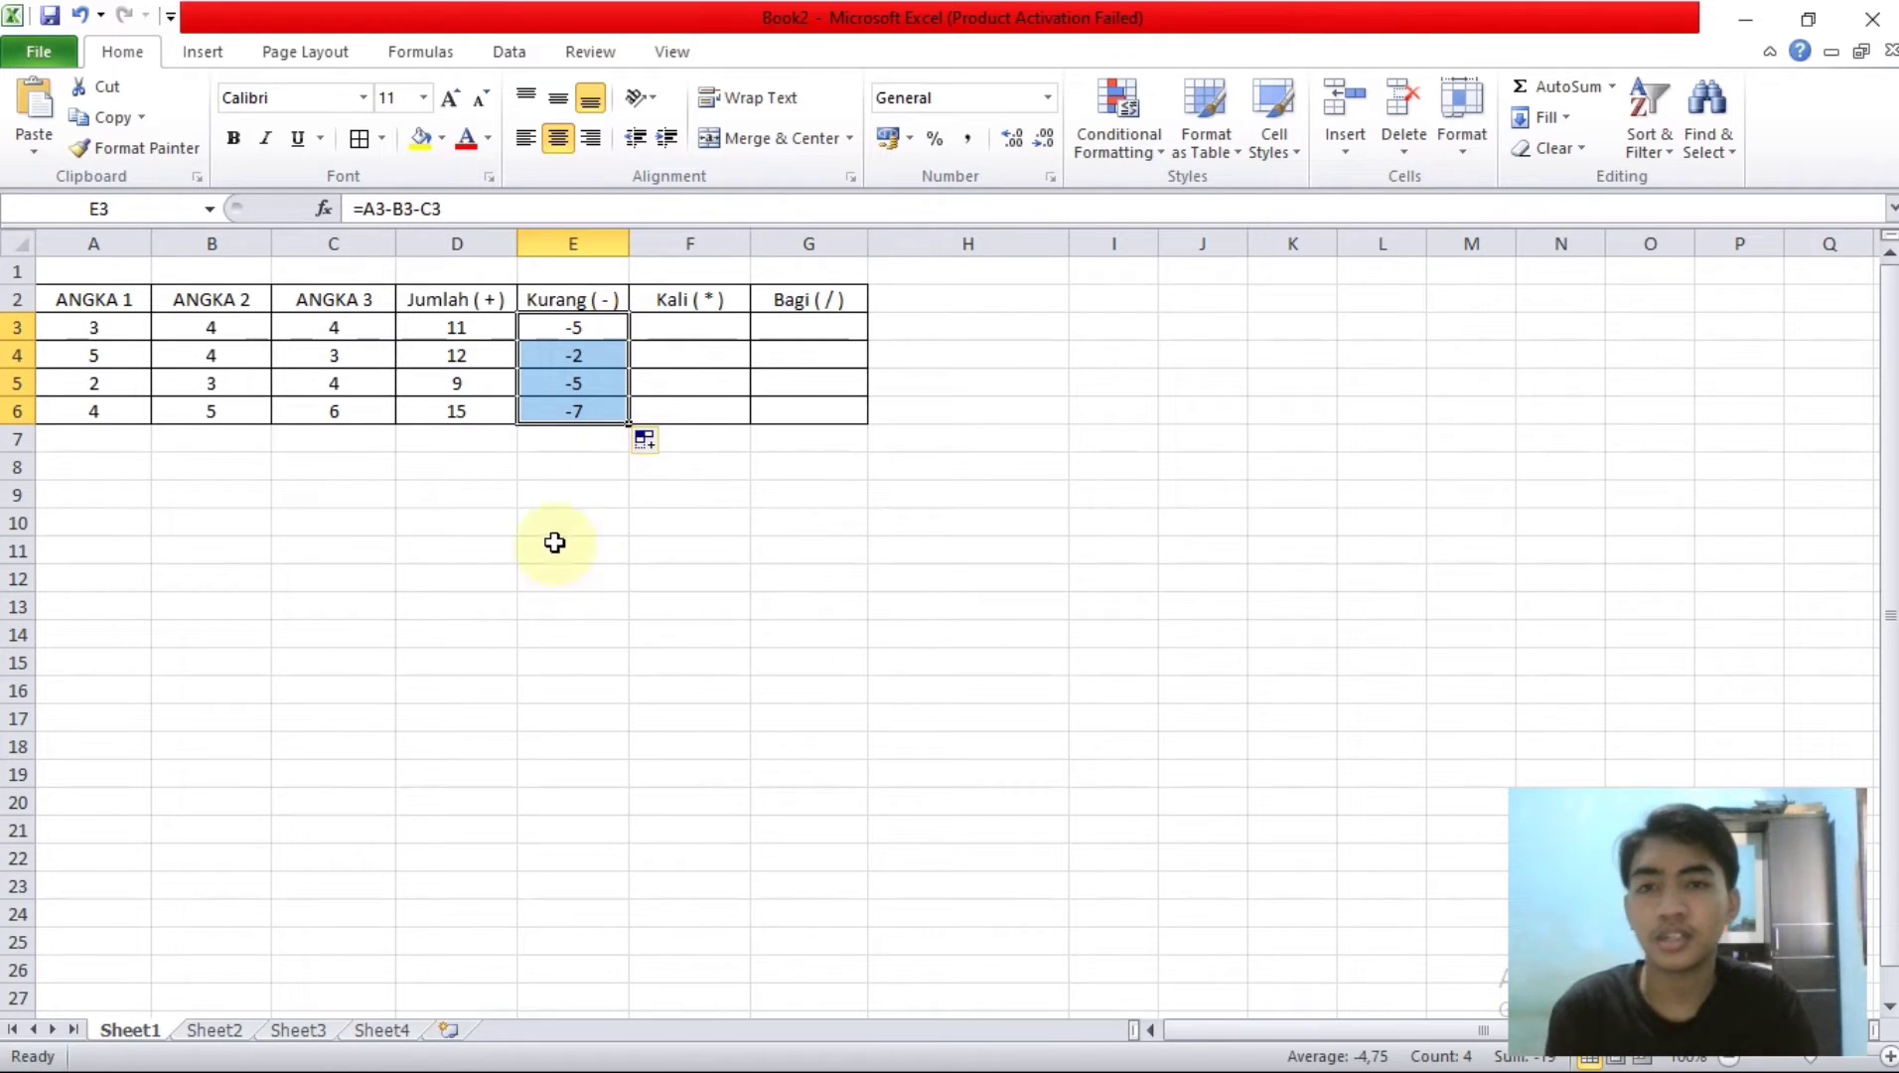
Step: Enter the formula =A3*B3*C3 in cell F3 under Kali ( * )
click(695, 325)
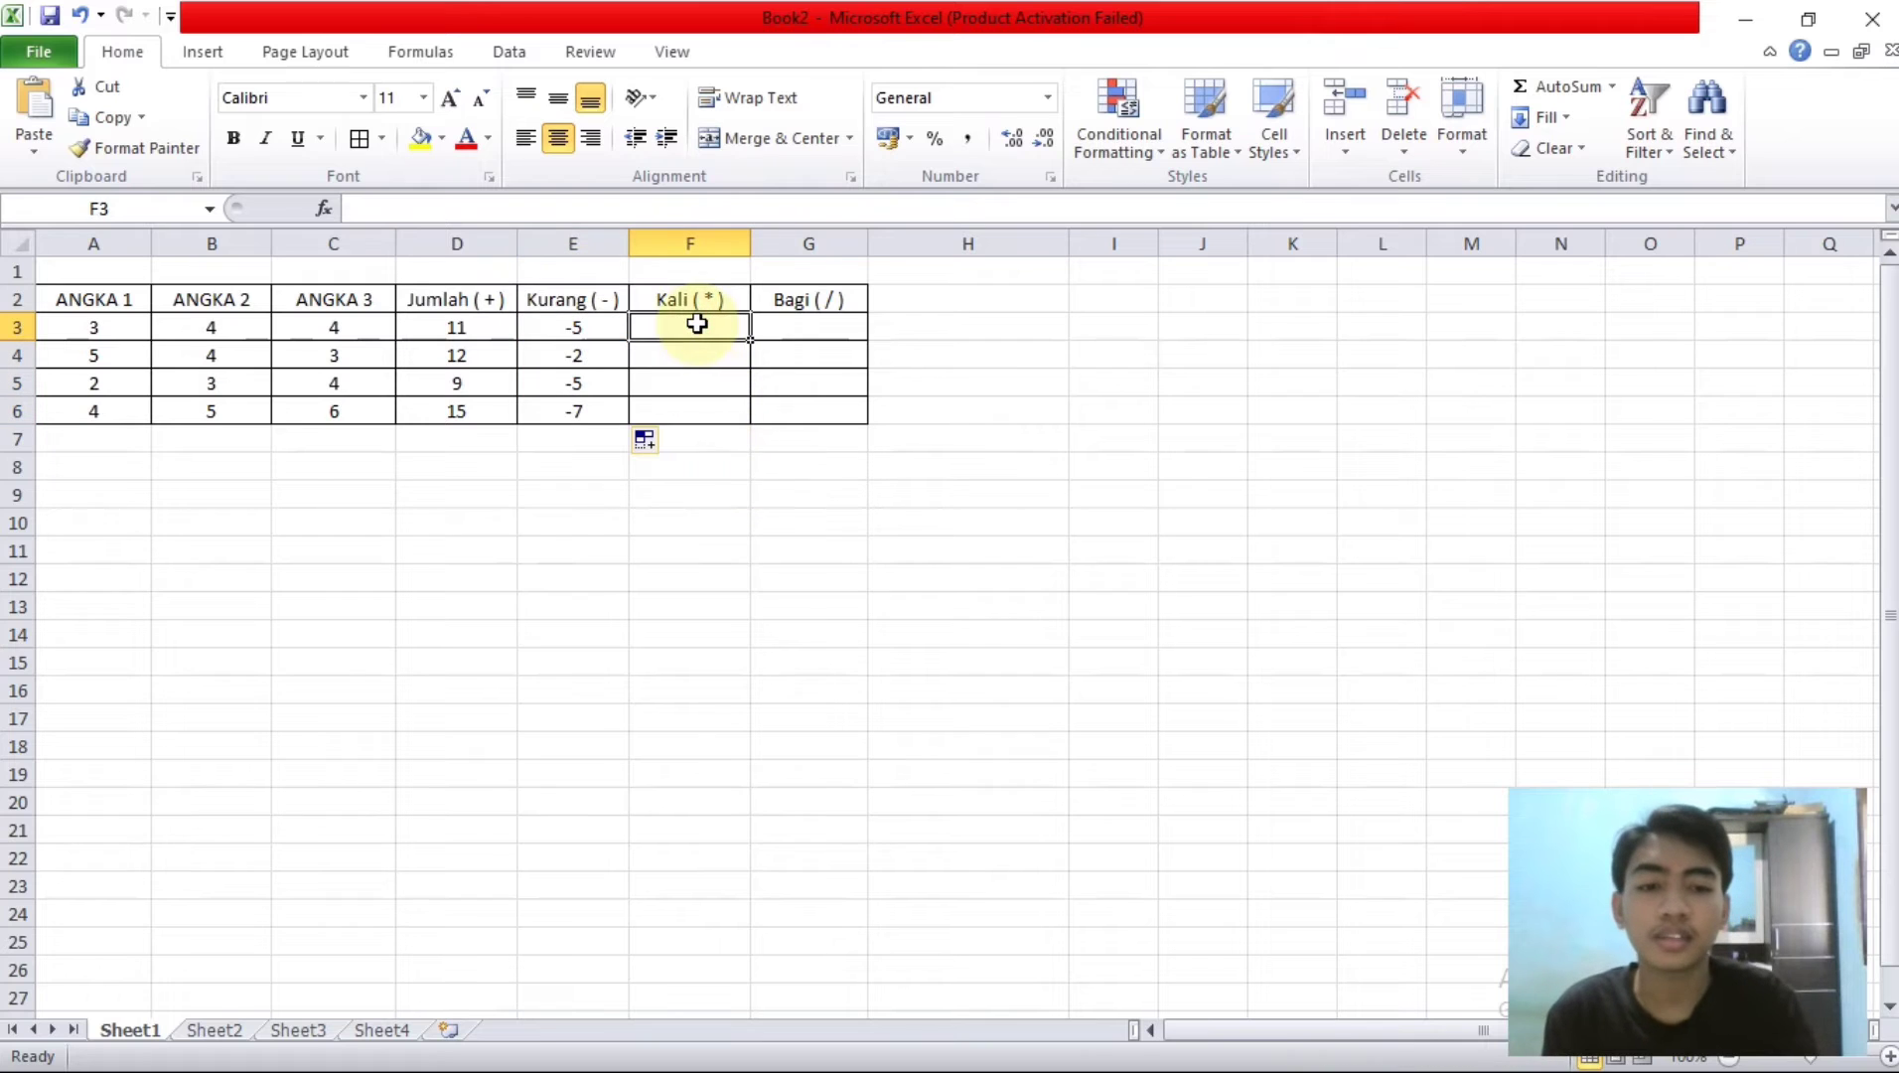
text(=)
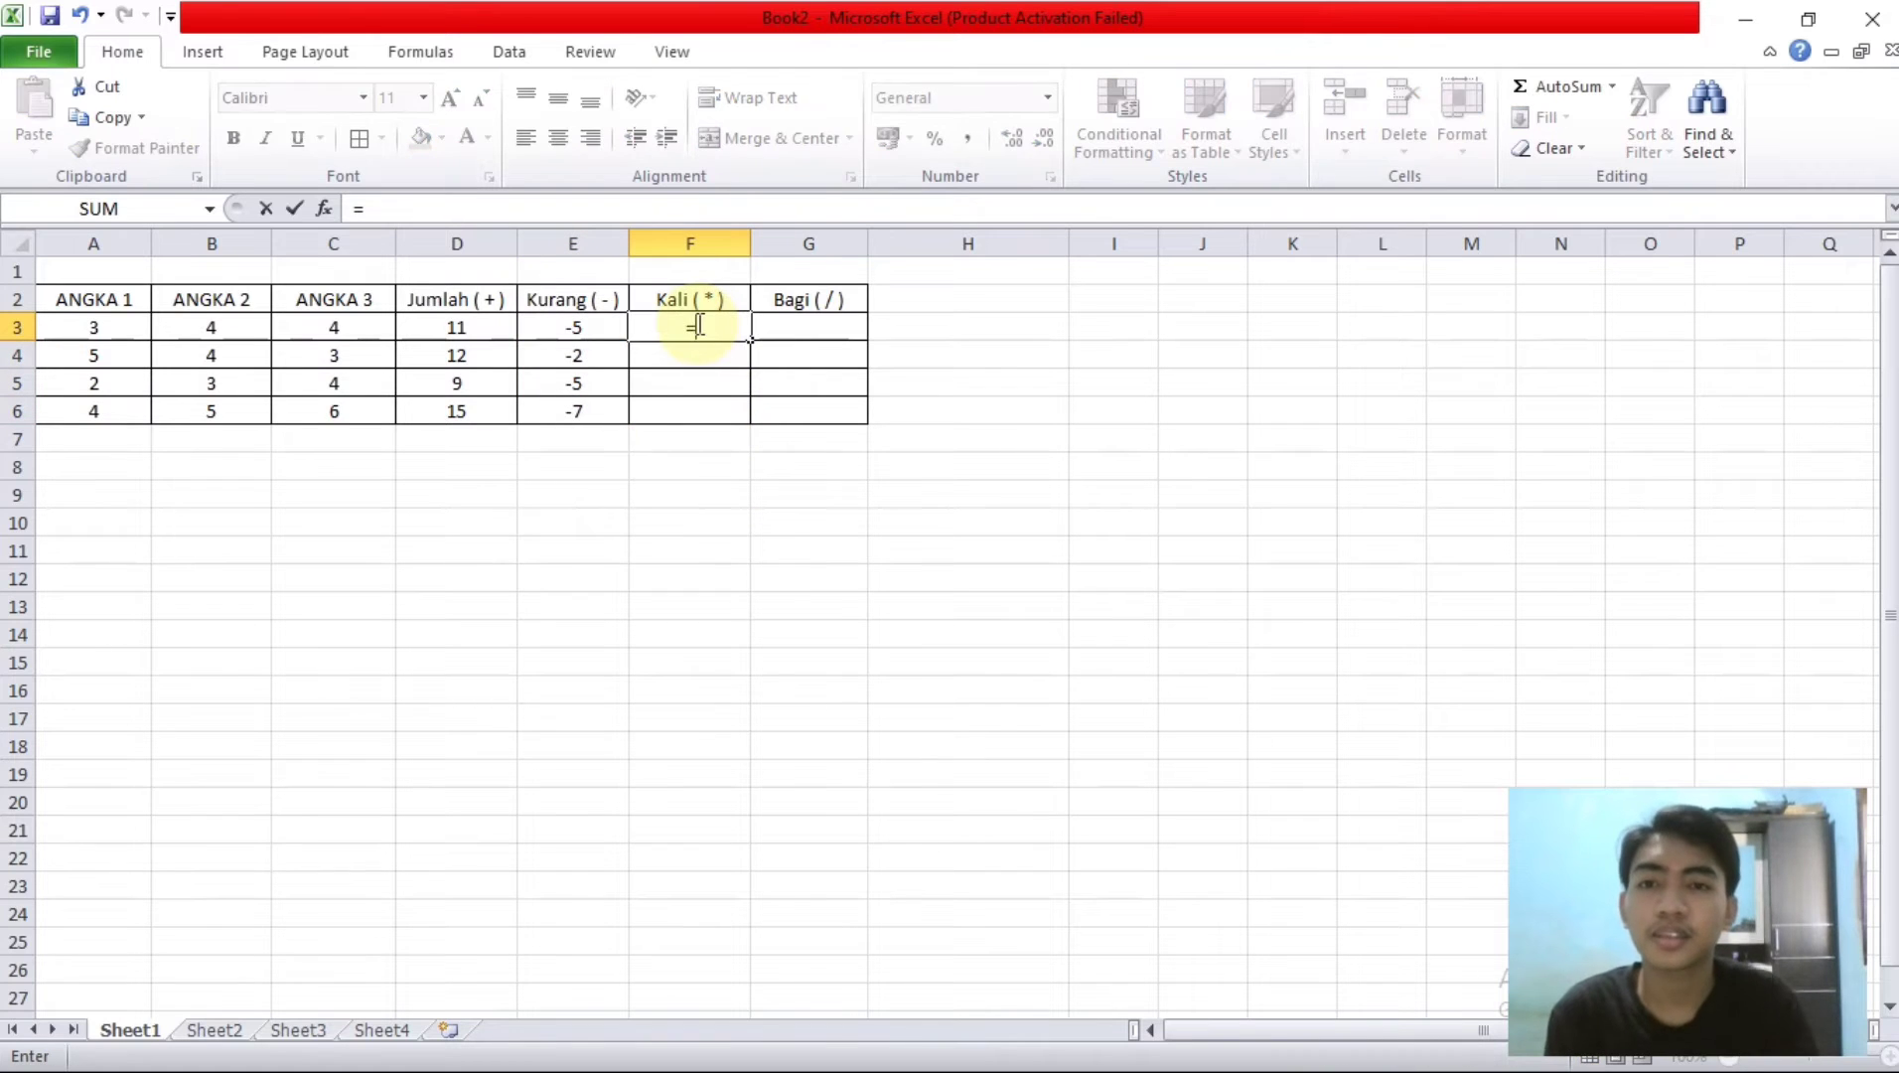
click(111, 324)
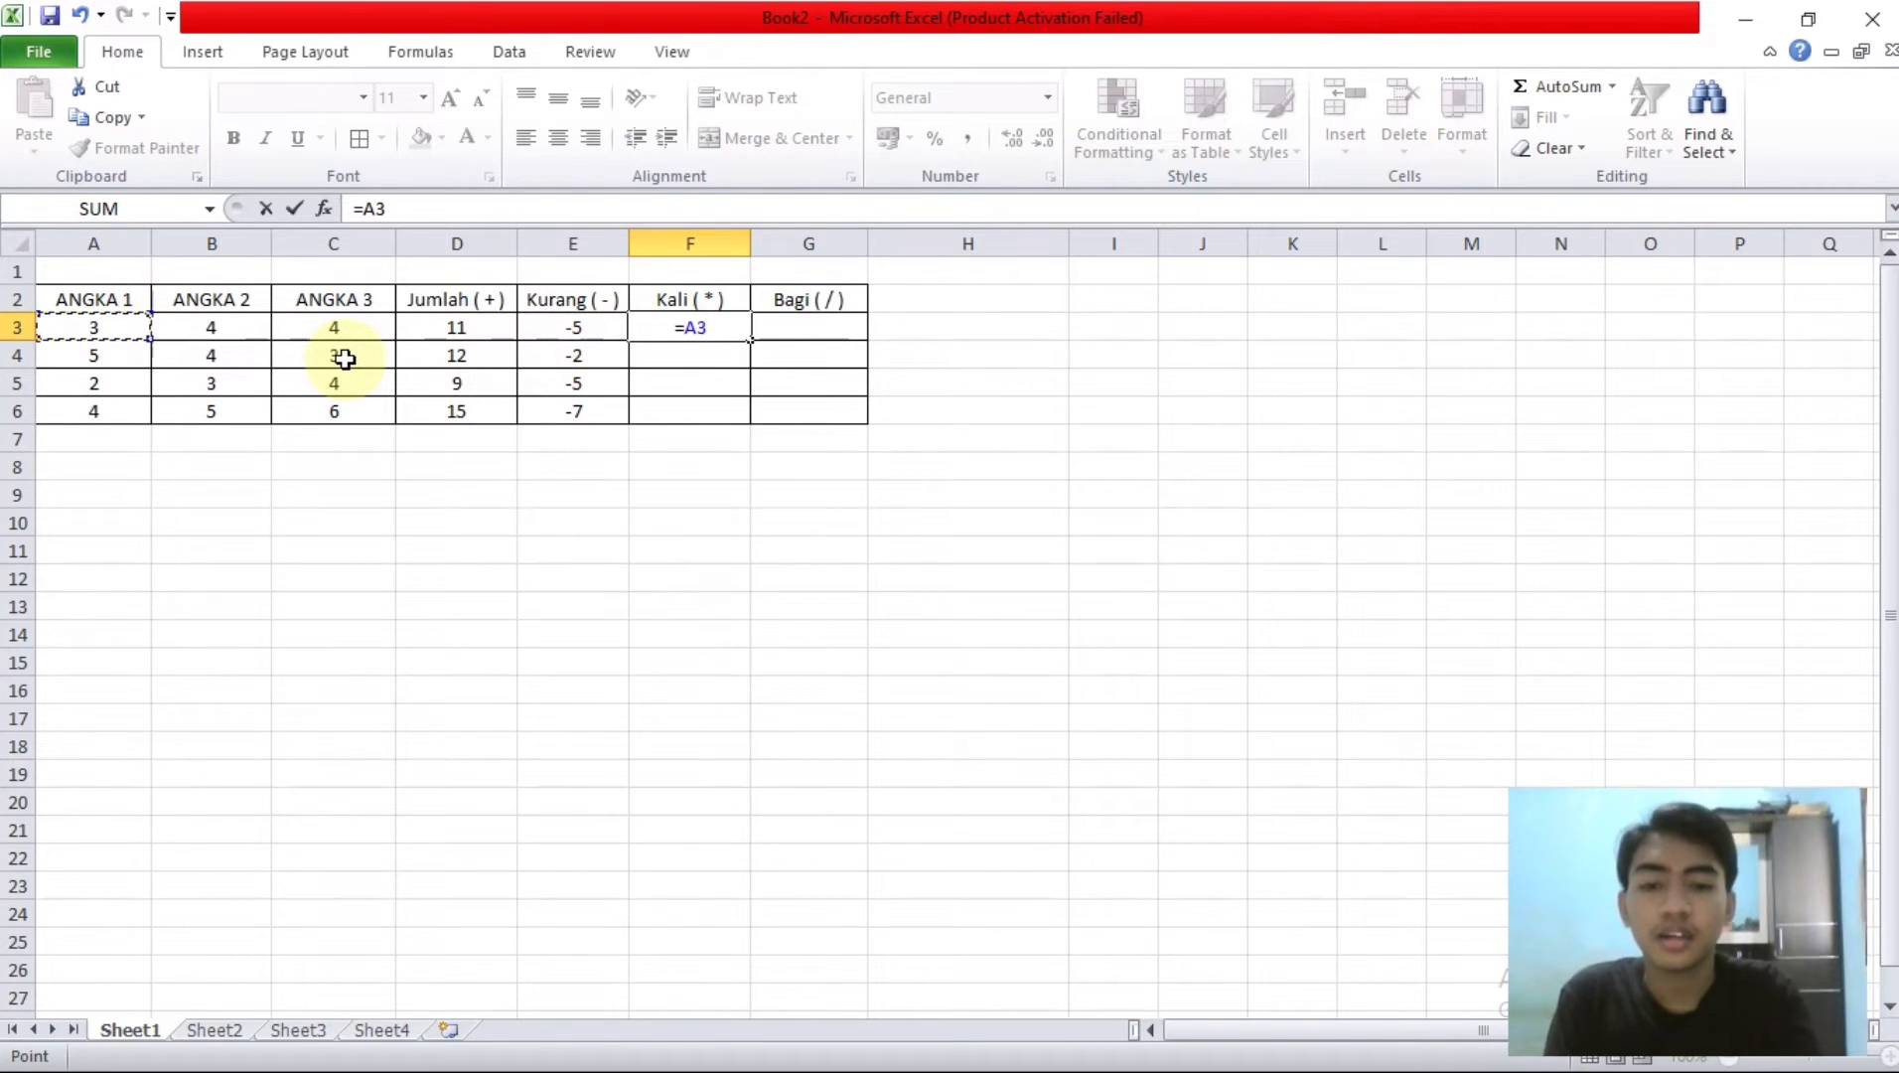
text(*)
click(241, 329)
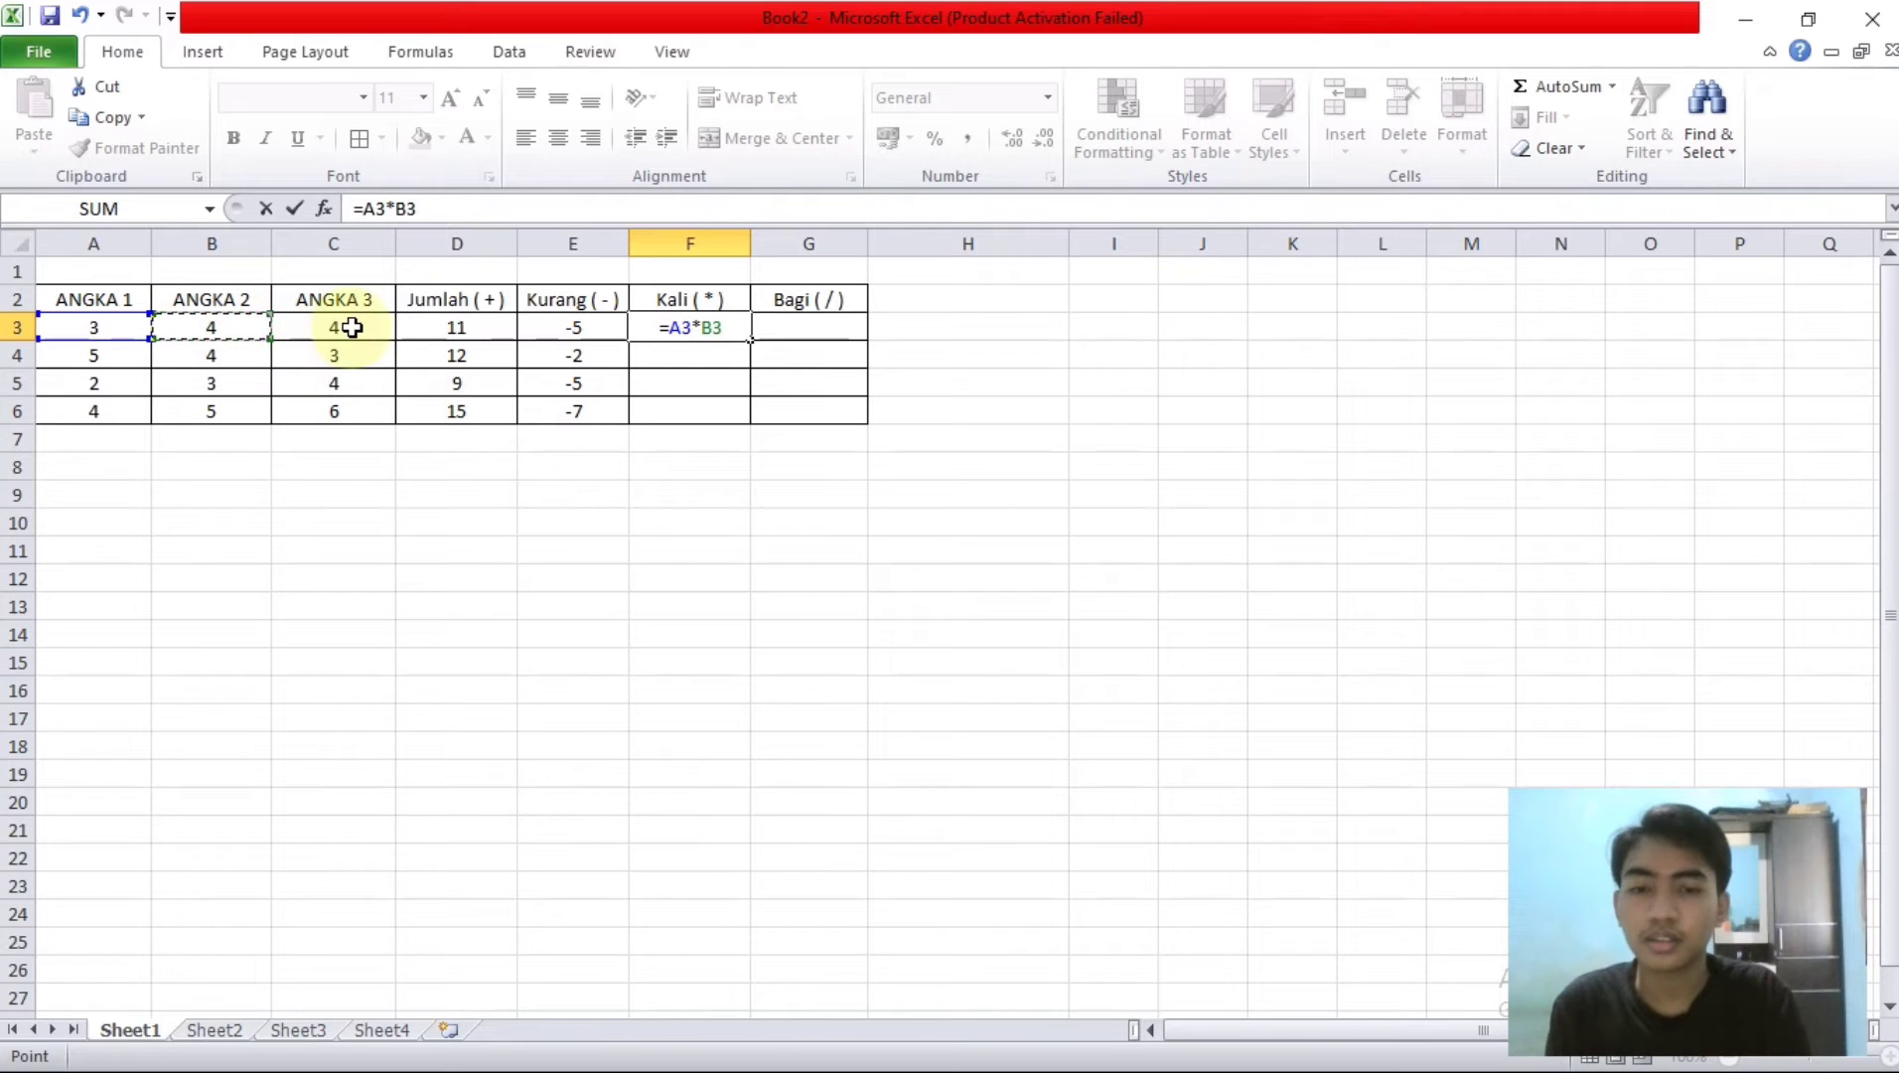
text(*)
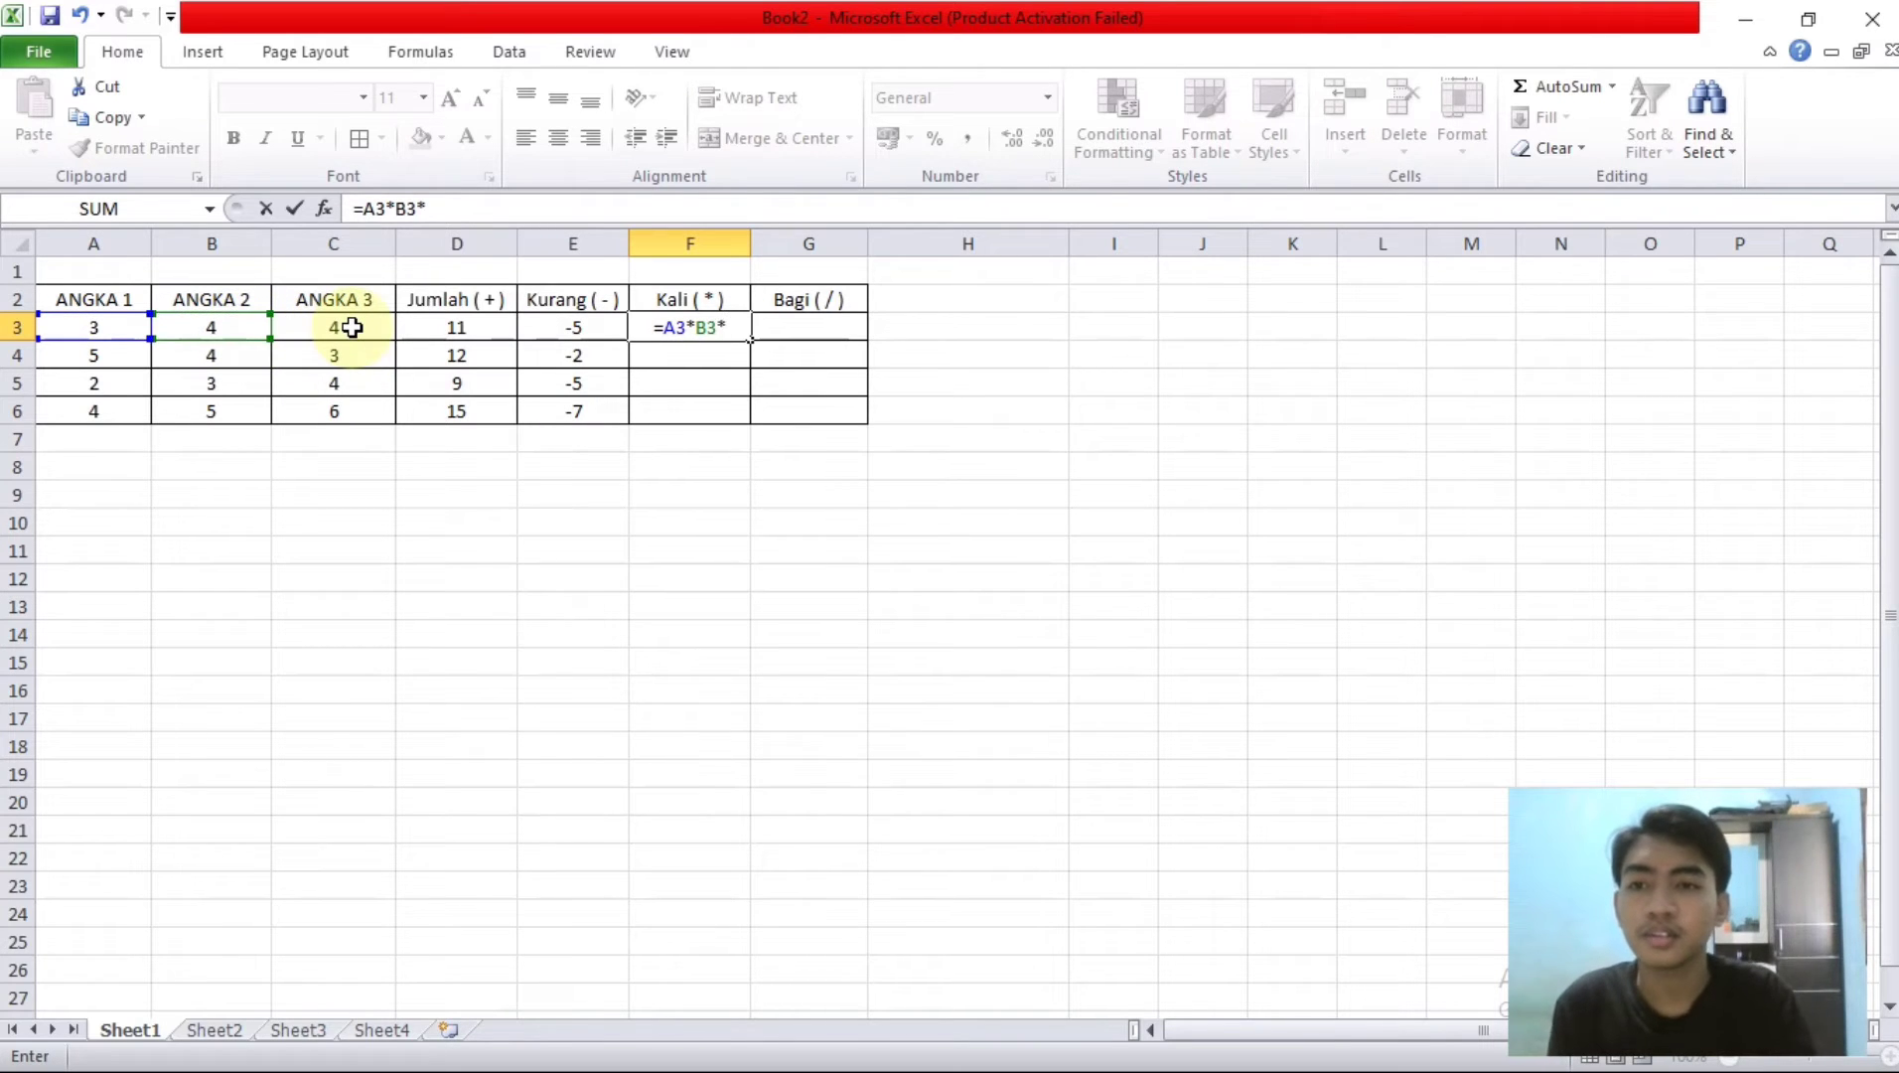
click(353, 327)
key(Return)
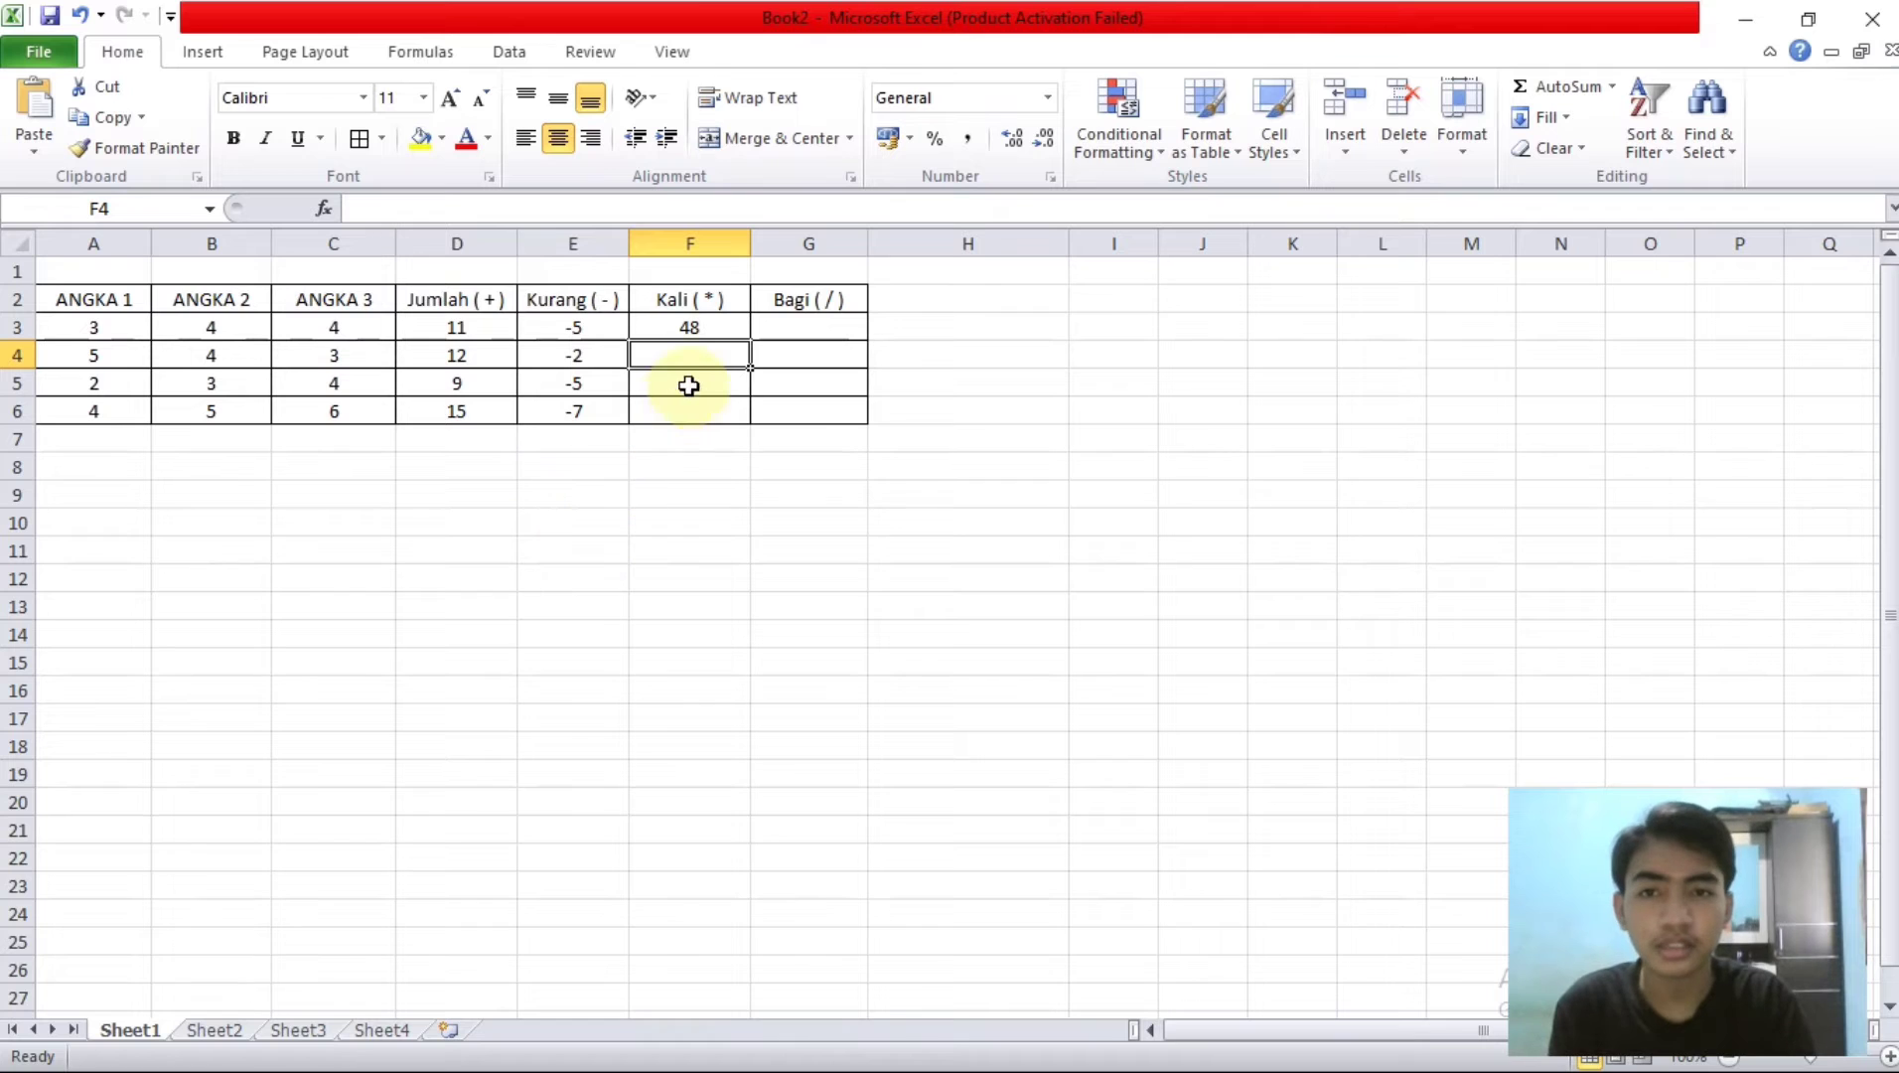
Step: Copy the multiplication formula from F3 down through F6
drag(730, 342, 738, 327)
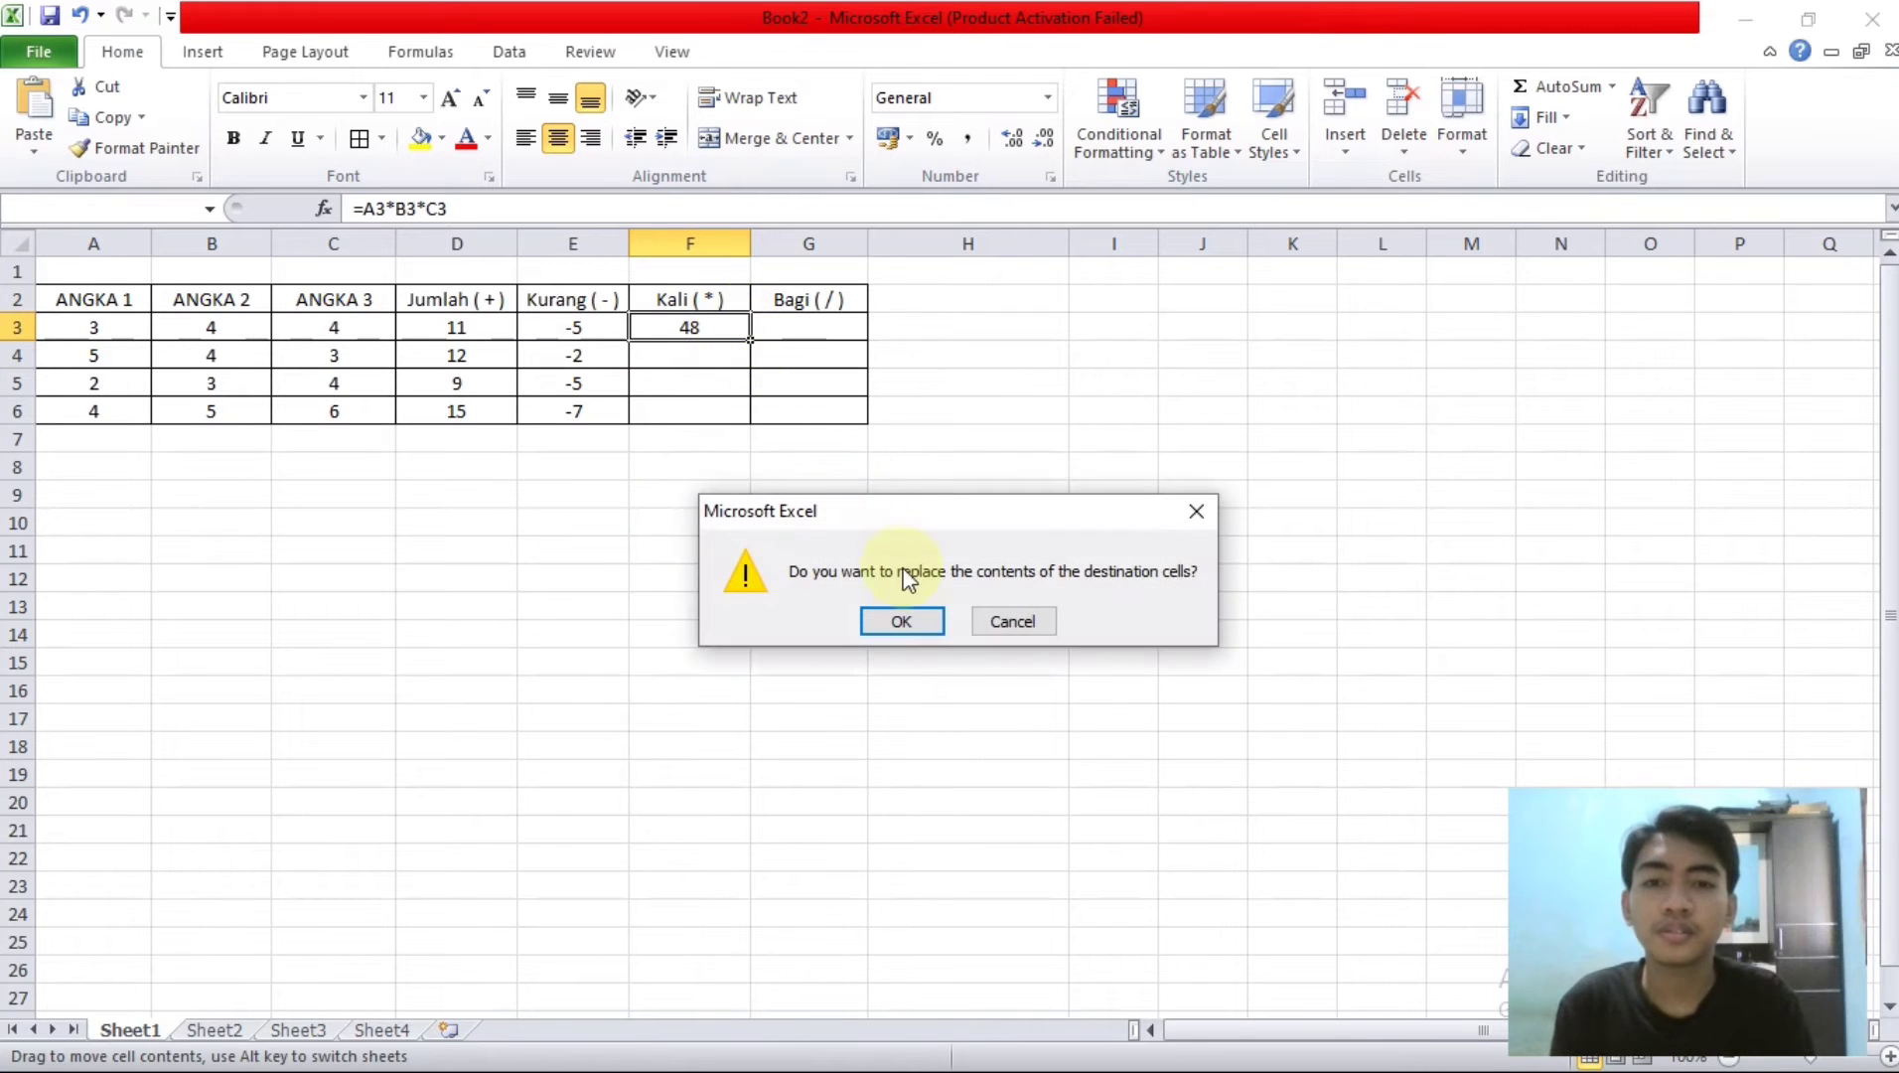
click(1003, 621)
click(725, 327)
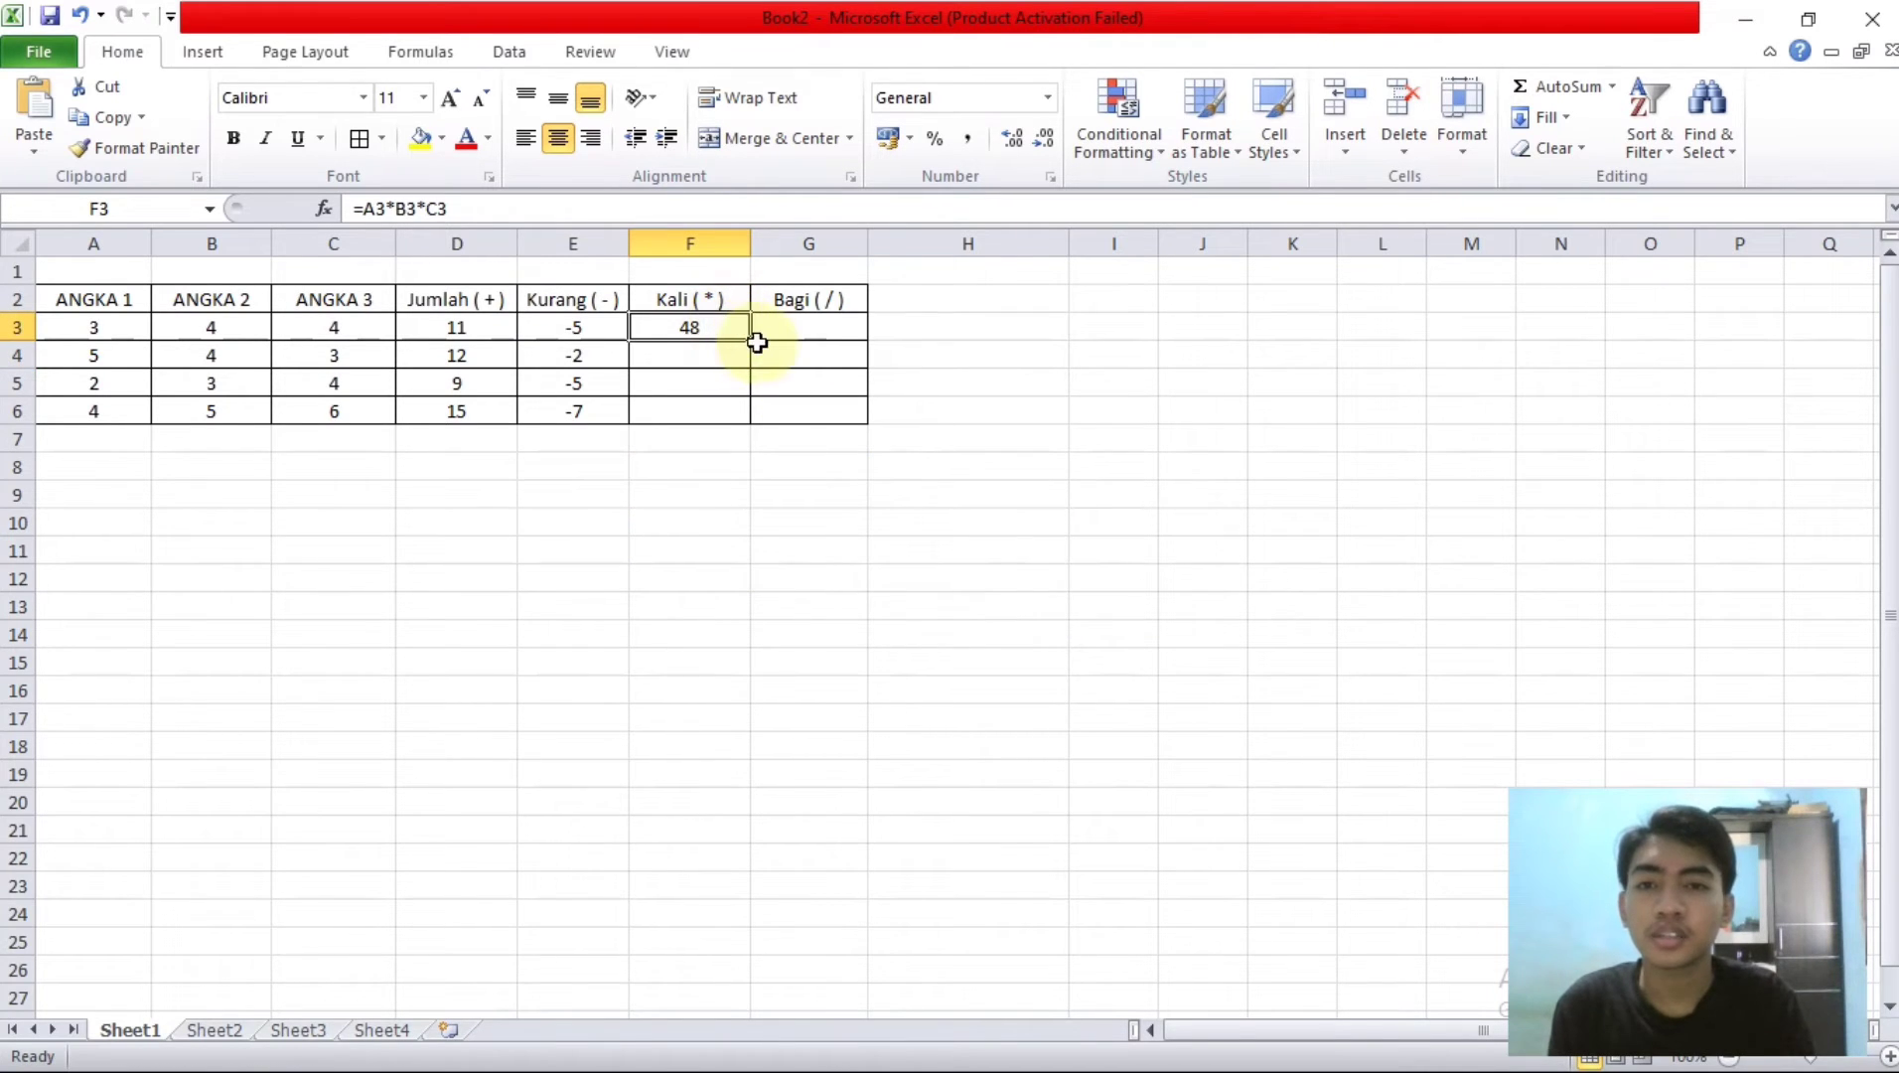
drag(757, 341, 759, 424)
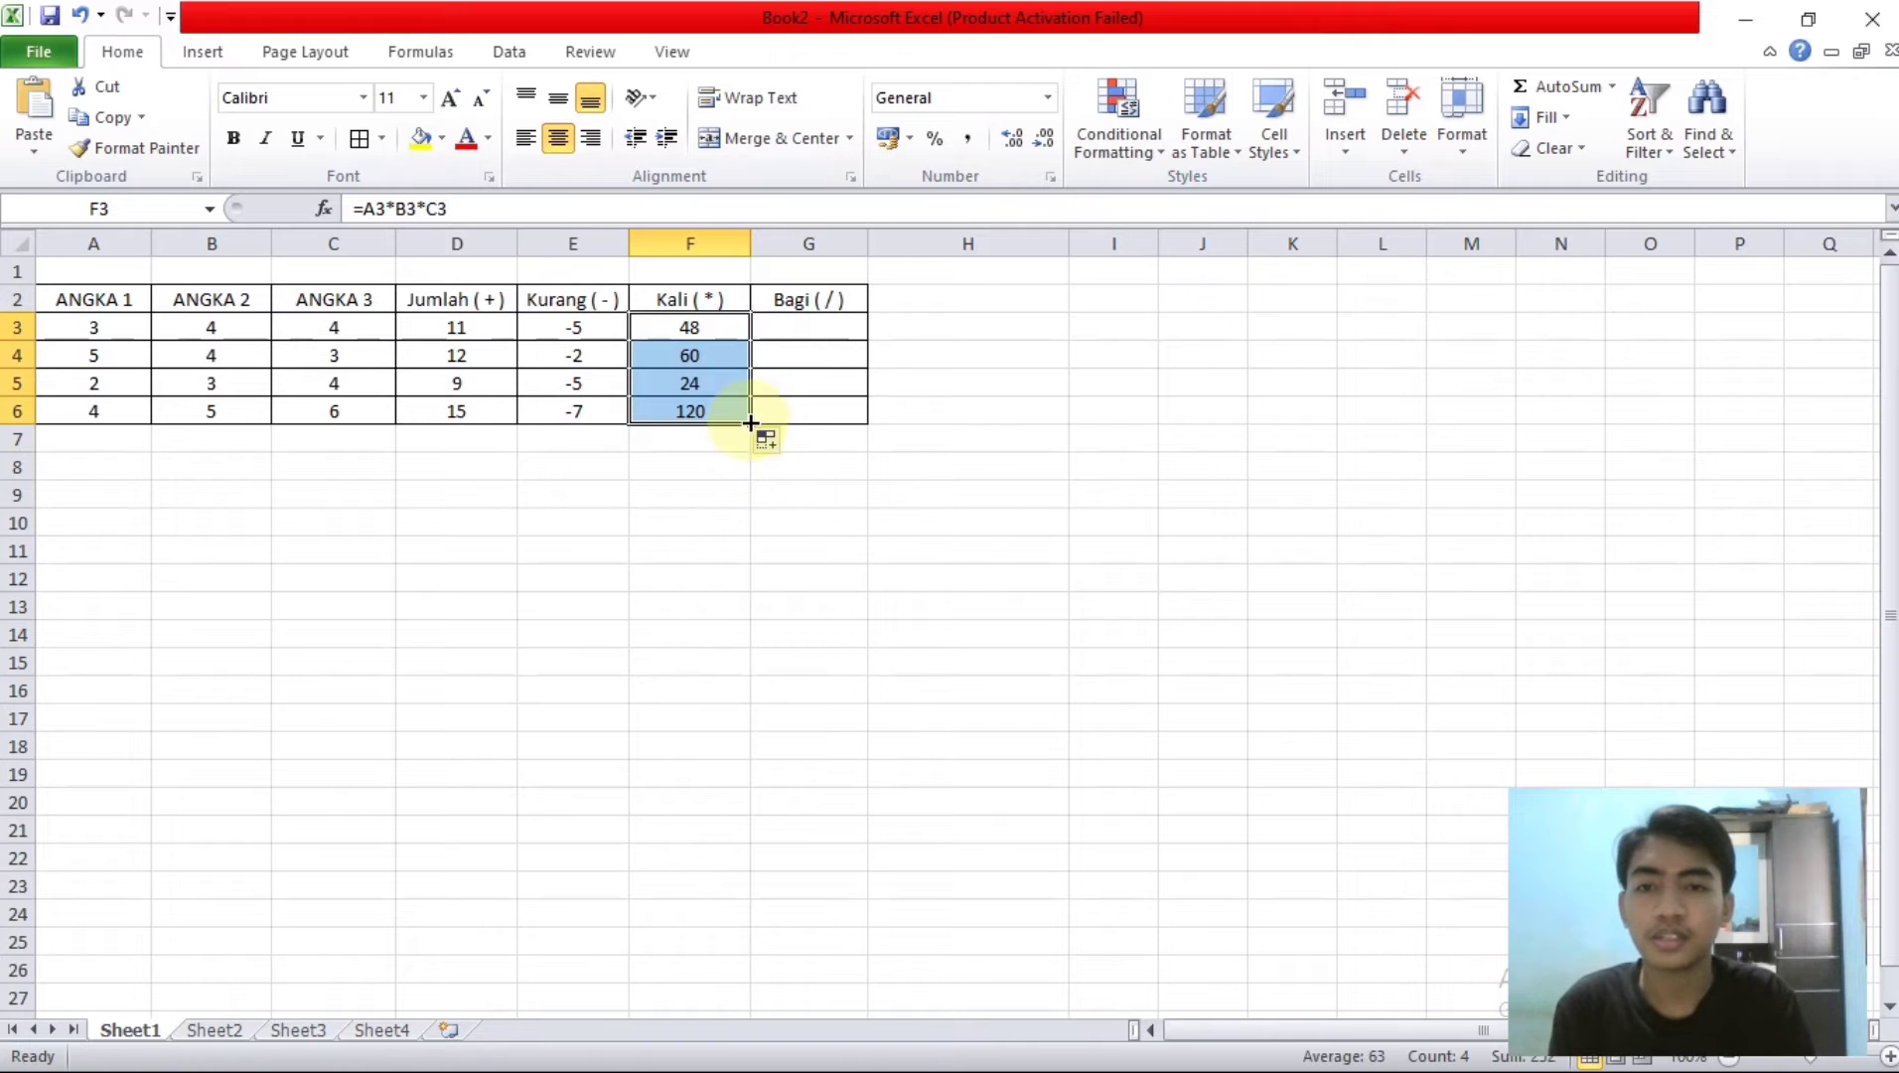
click(773, 596)
Step: Enter the formula =A3/B3/C3 in cell G3 under Bagi ( / )
click(794, 326)
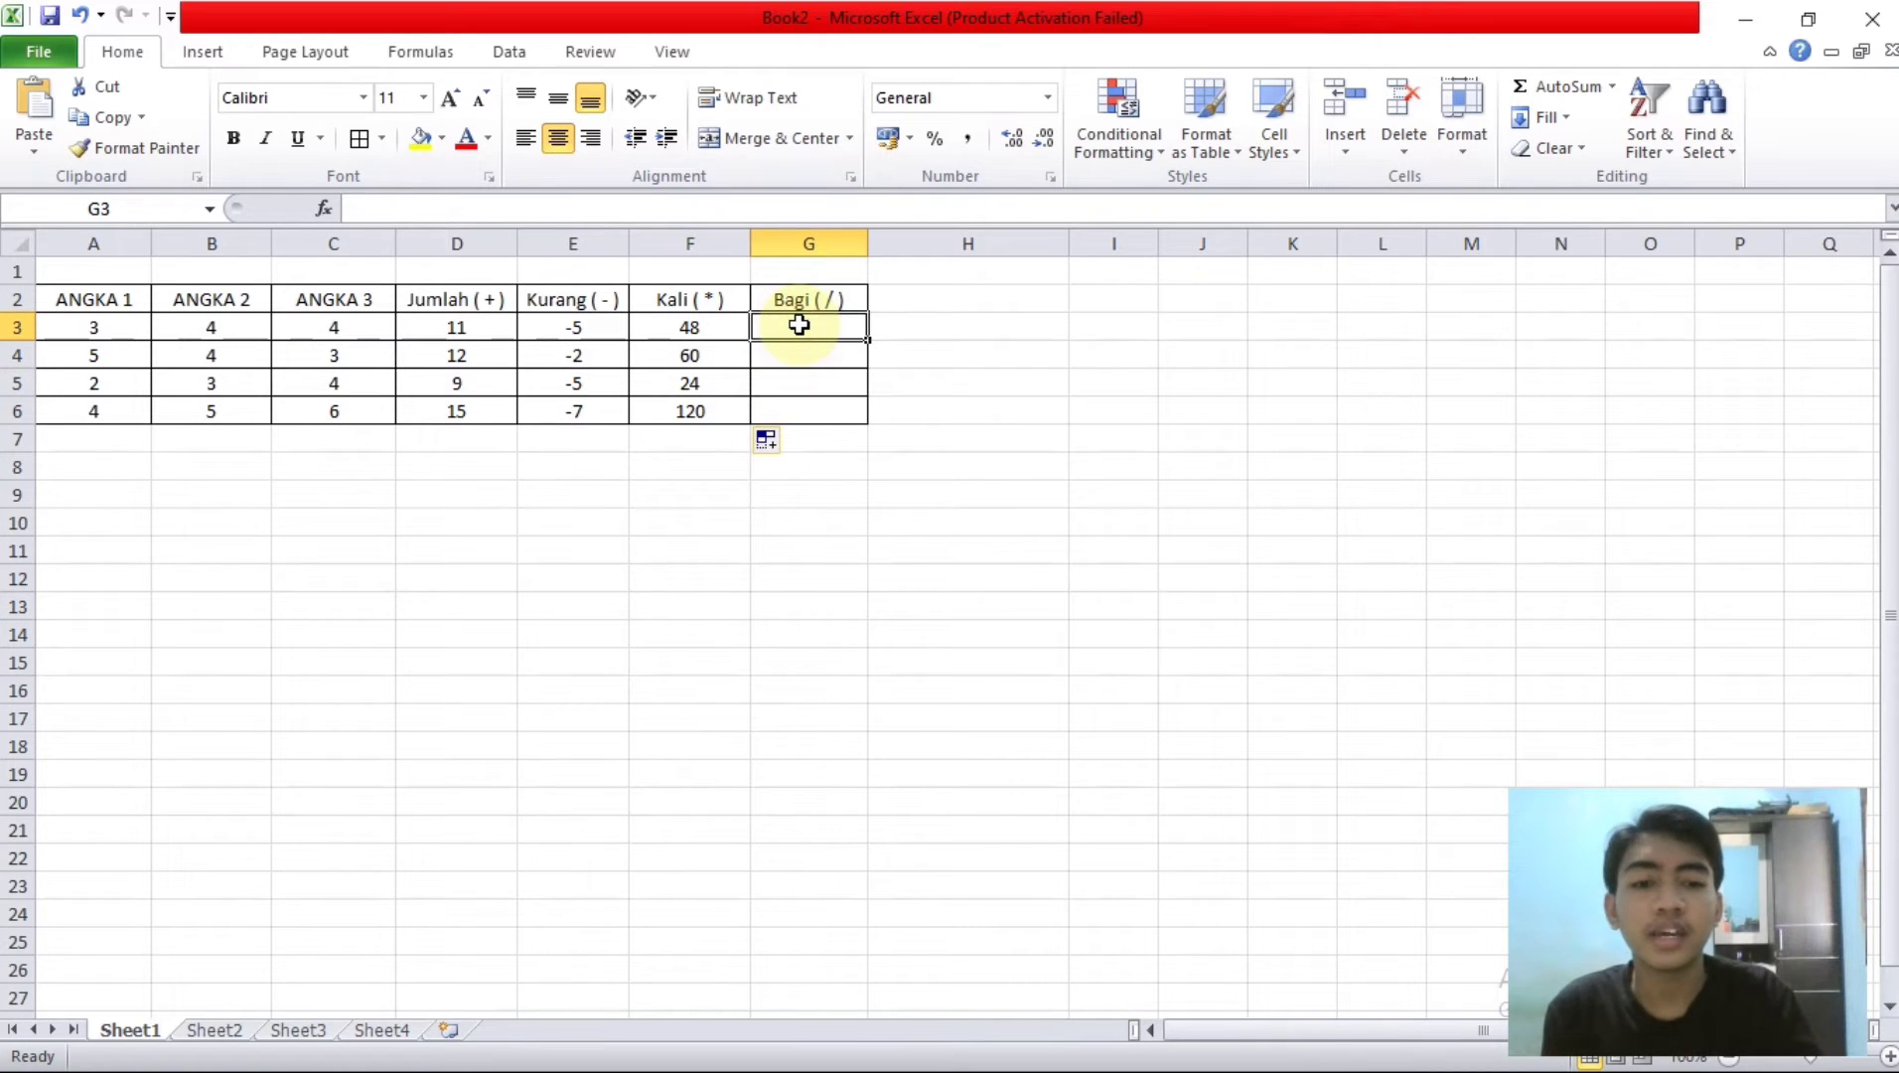
text(=)
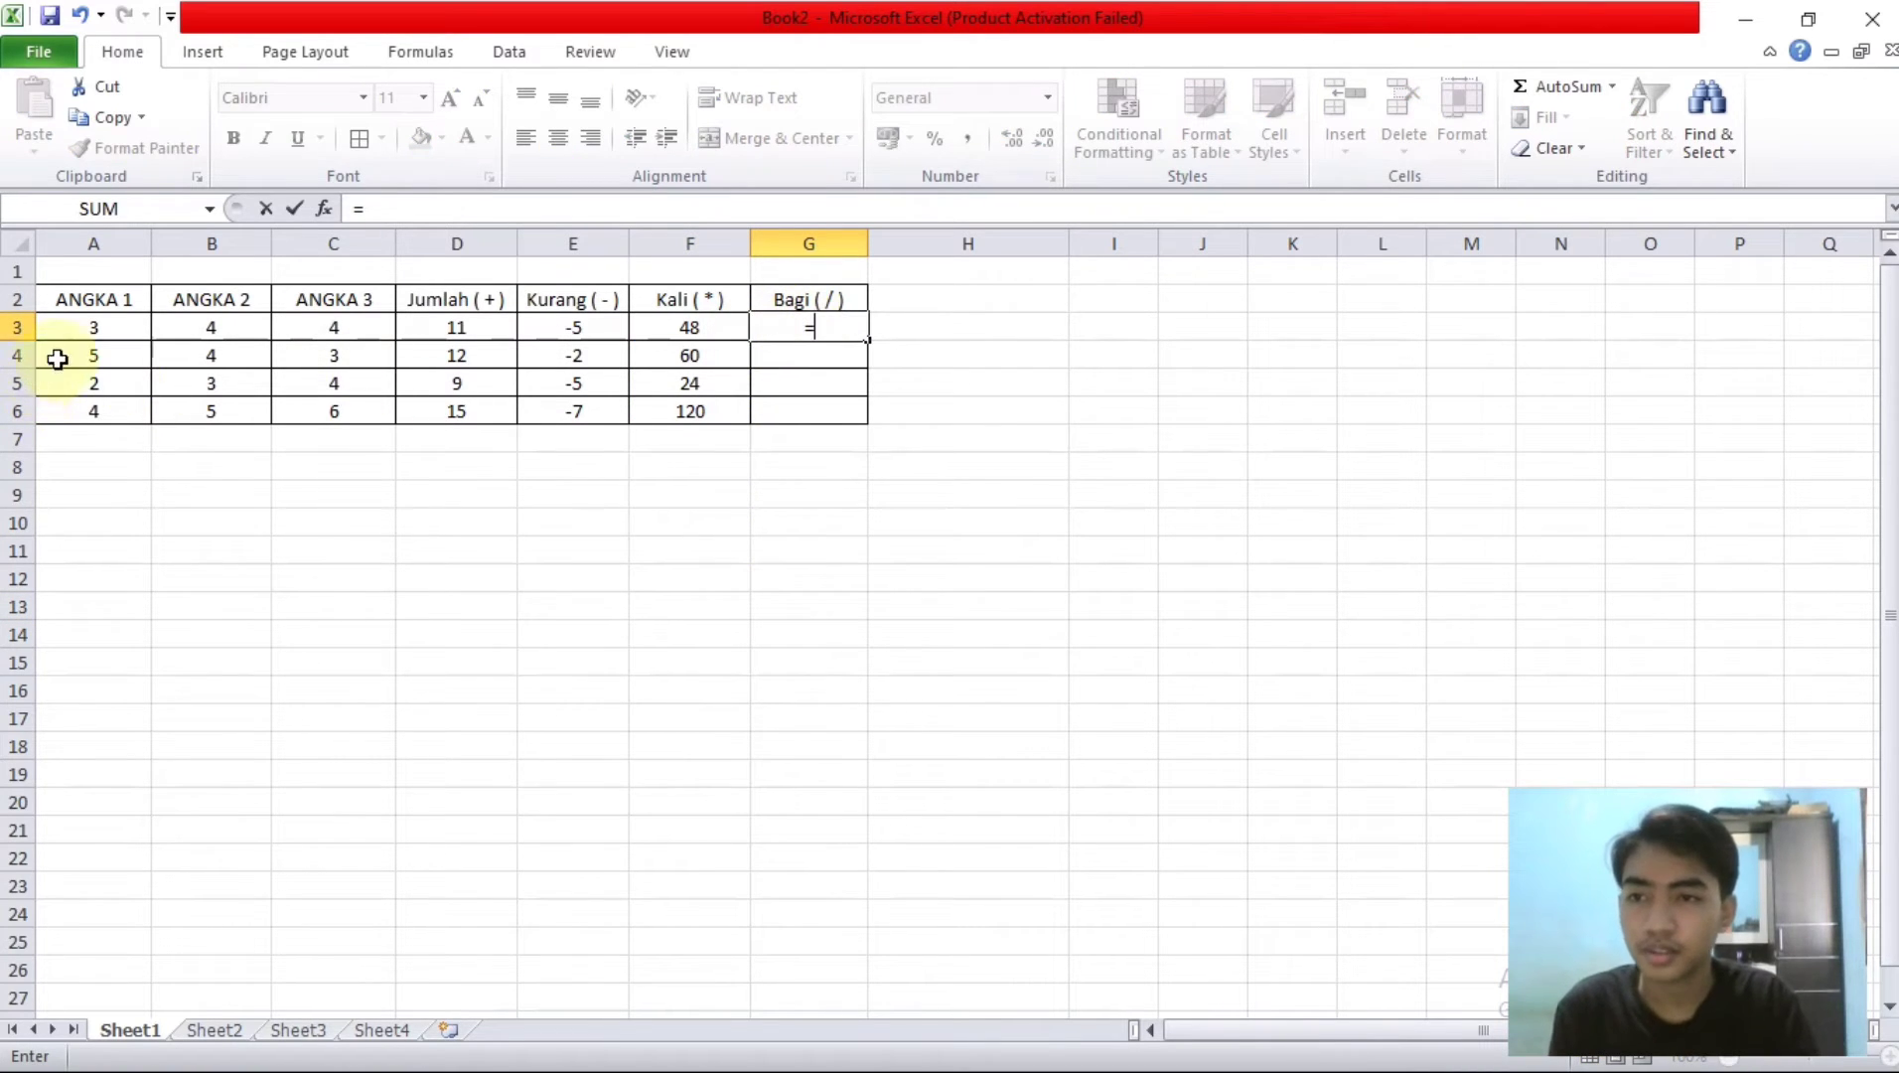
click(79, 330)
text(/)
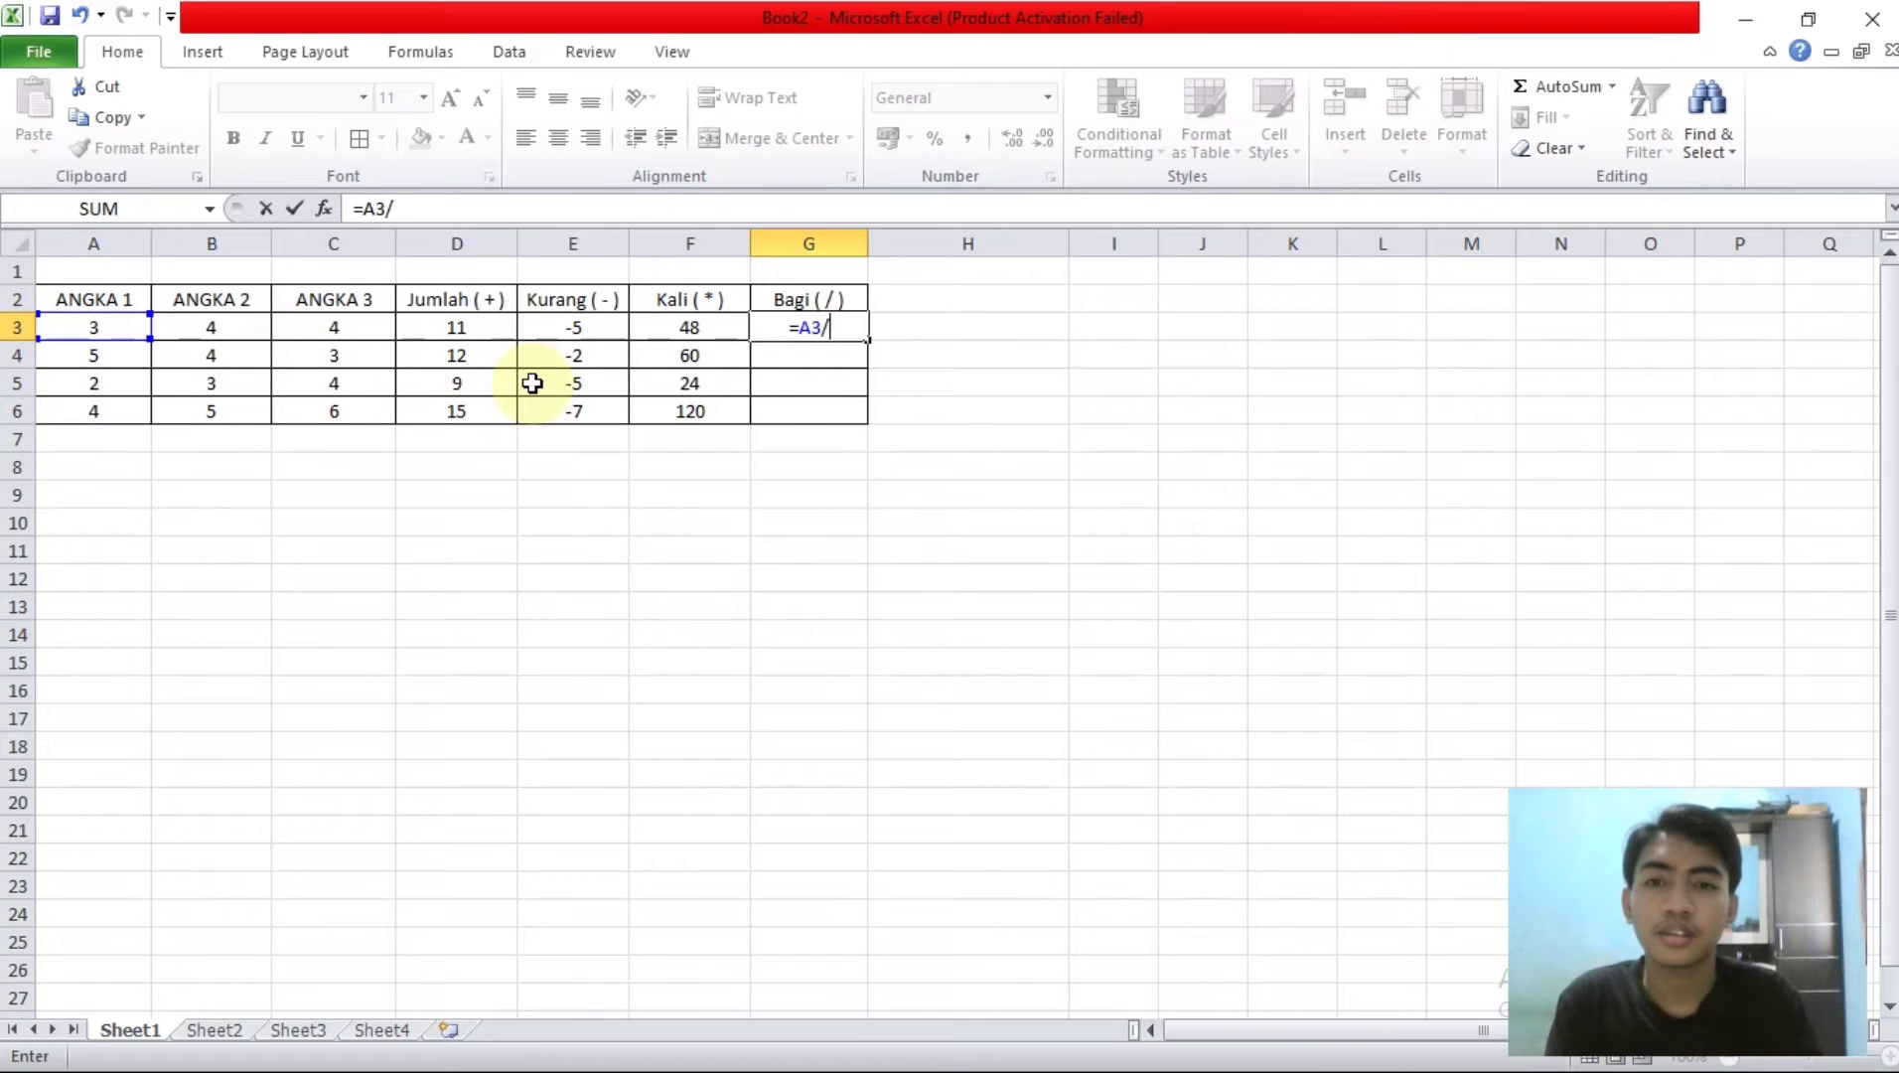
click(242, 327)
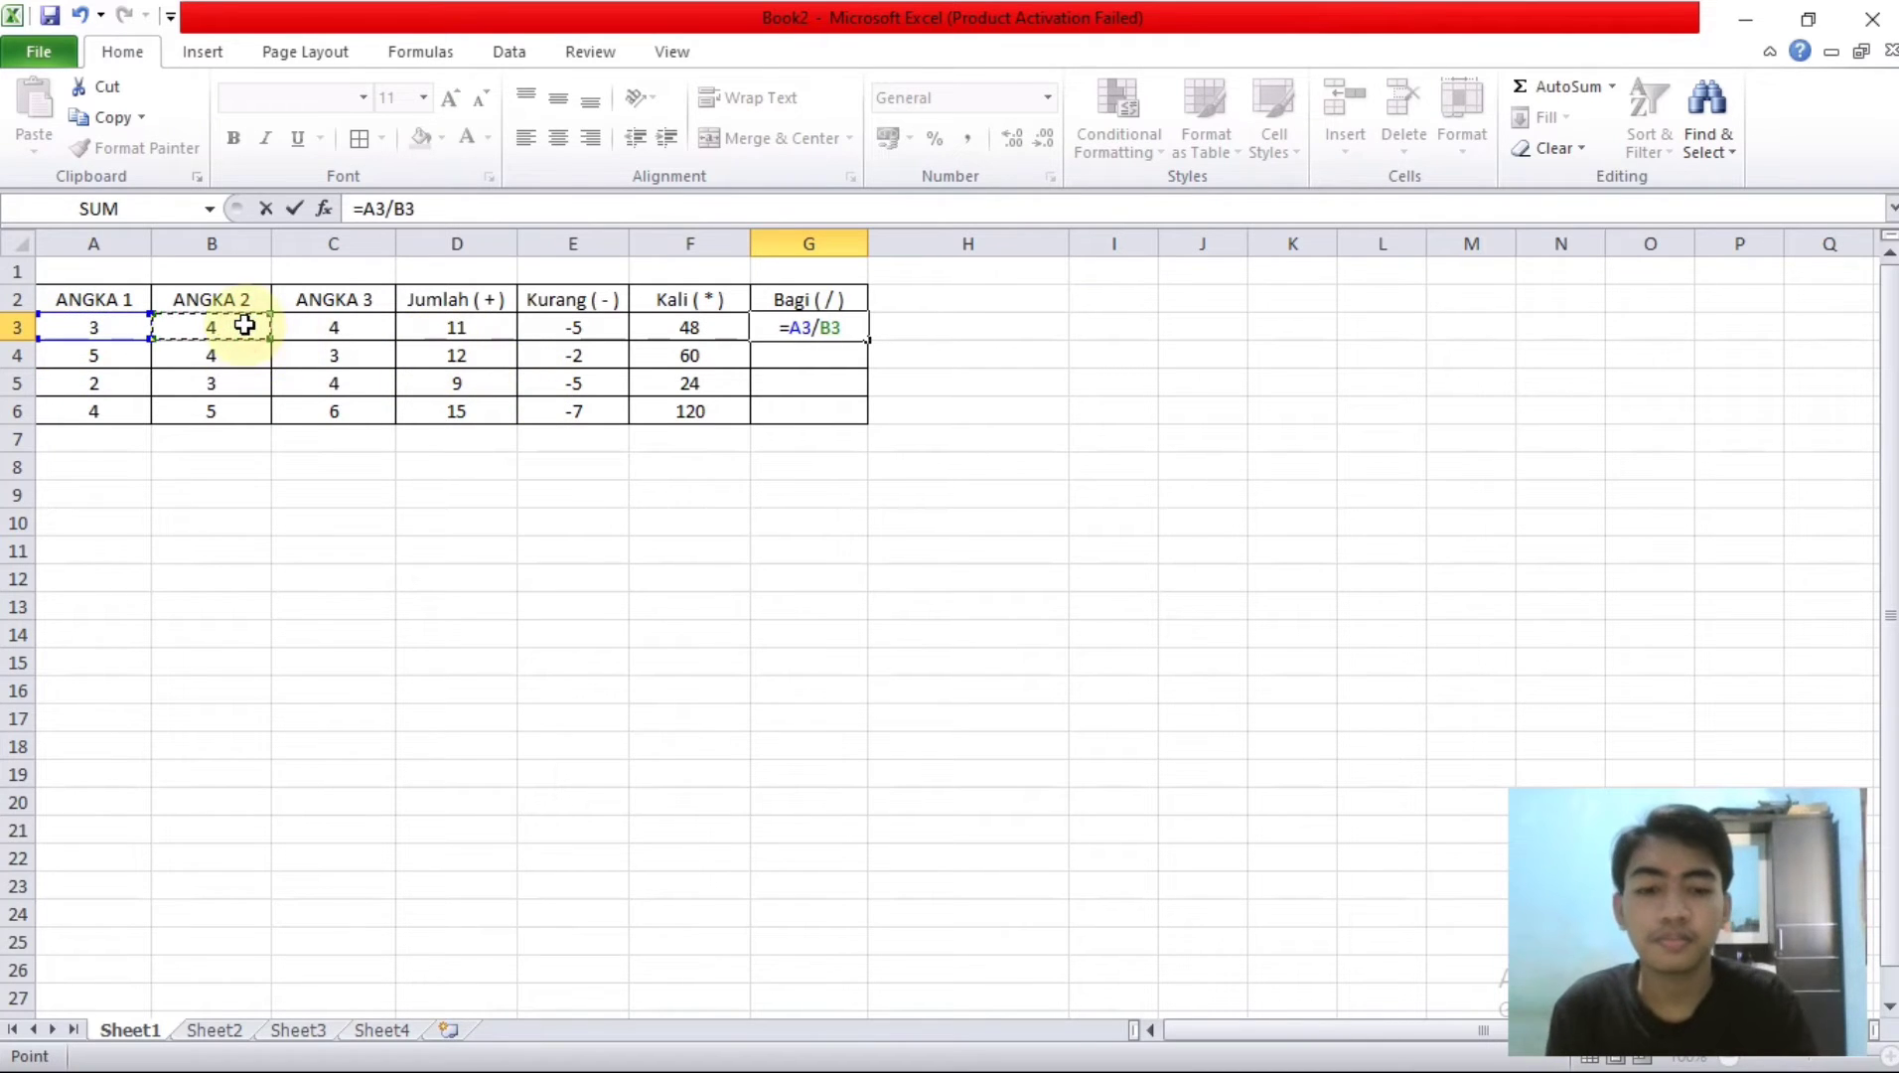
text(/)
click(331, 324)
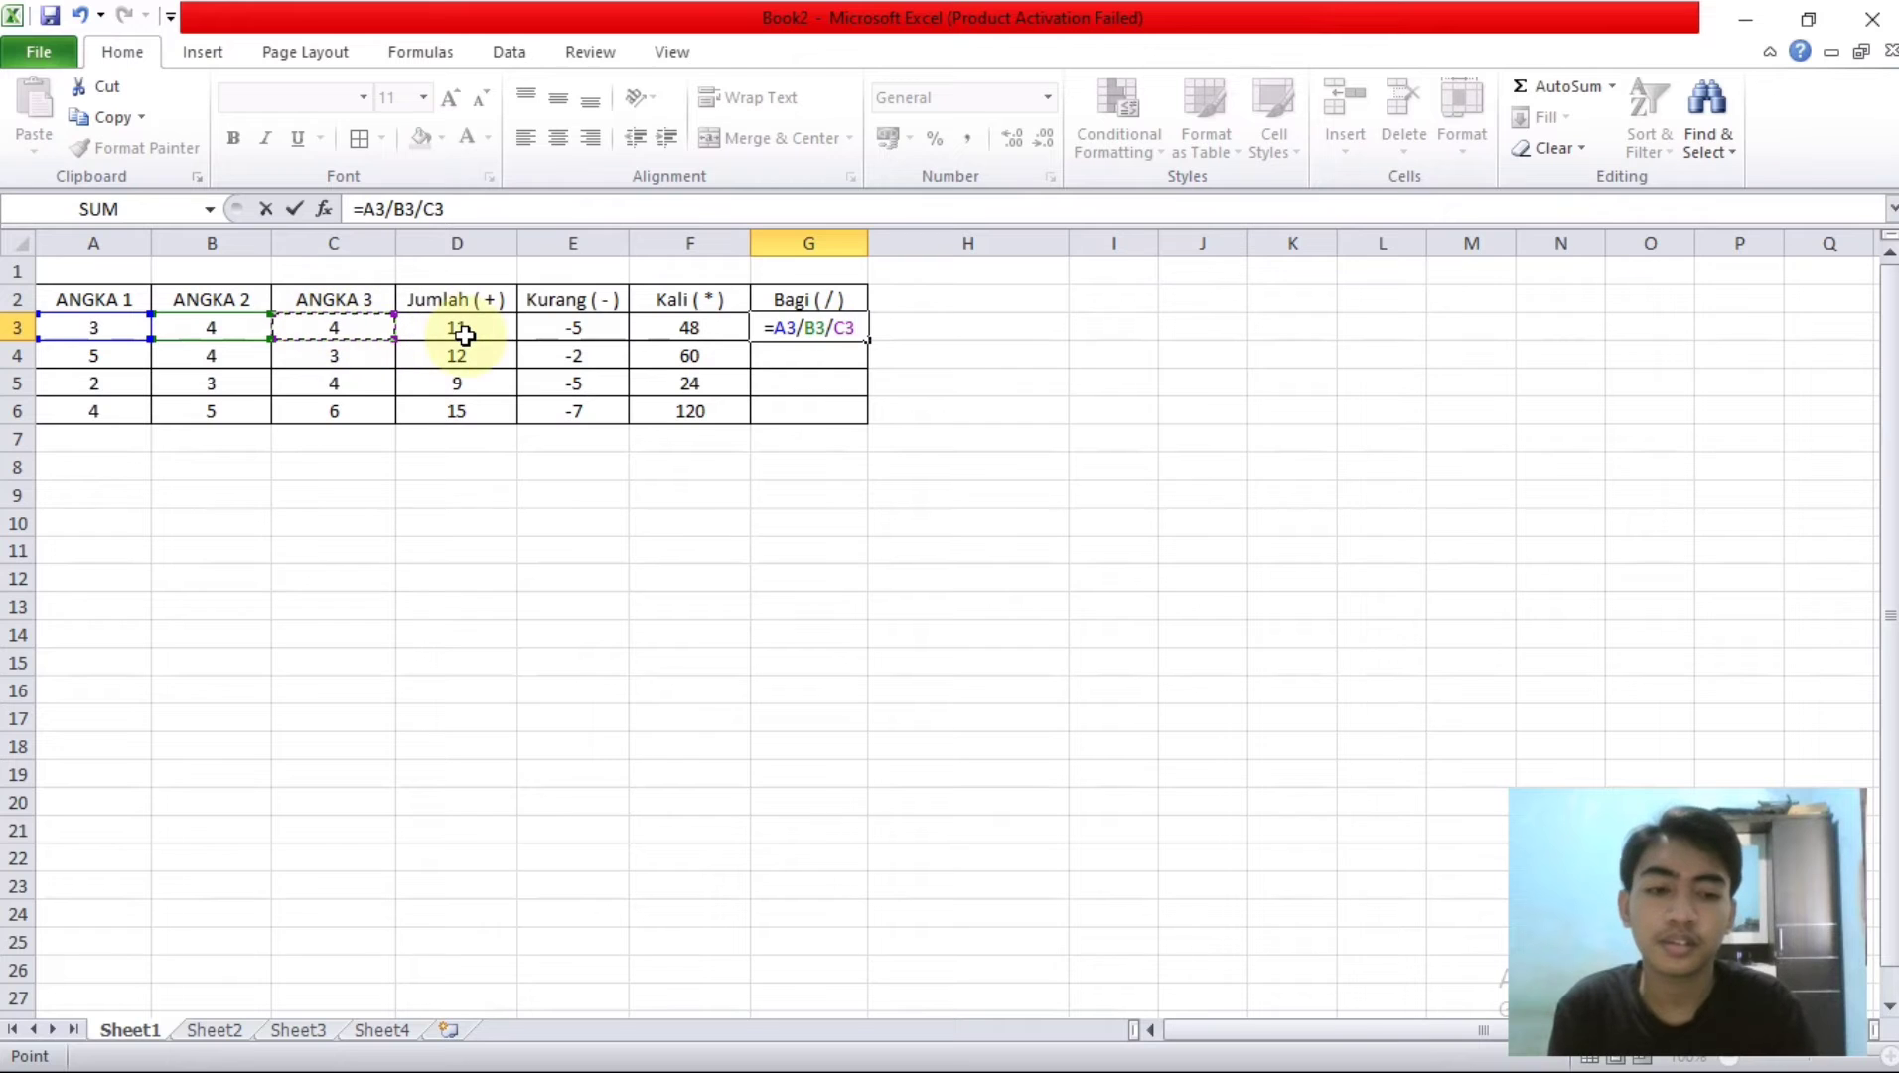
key(Return)
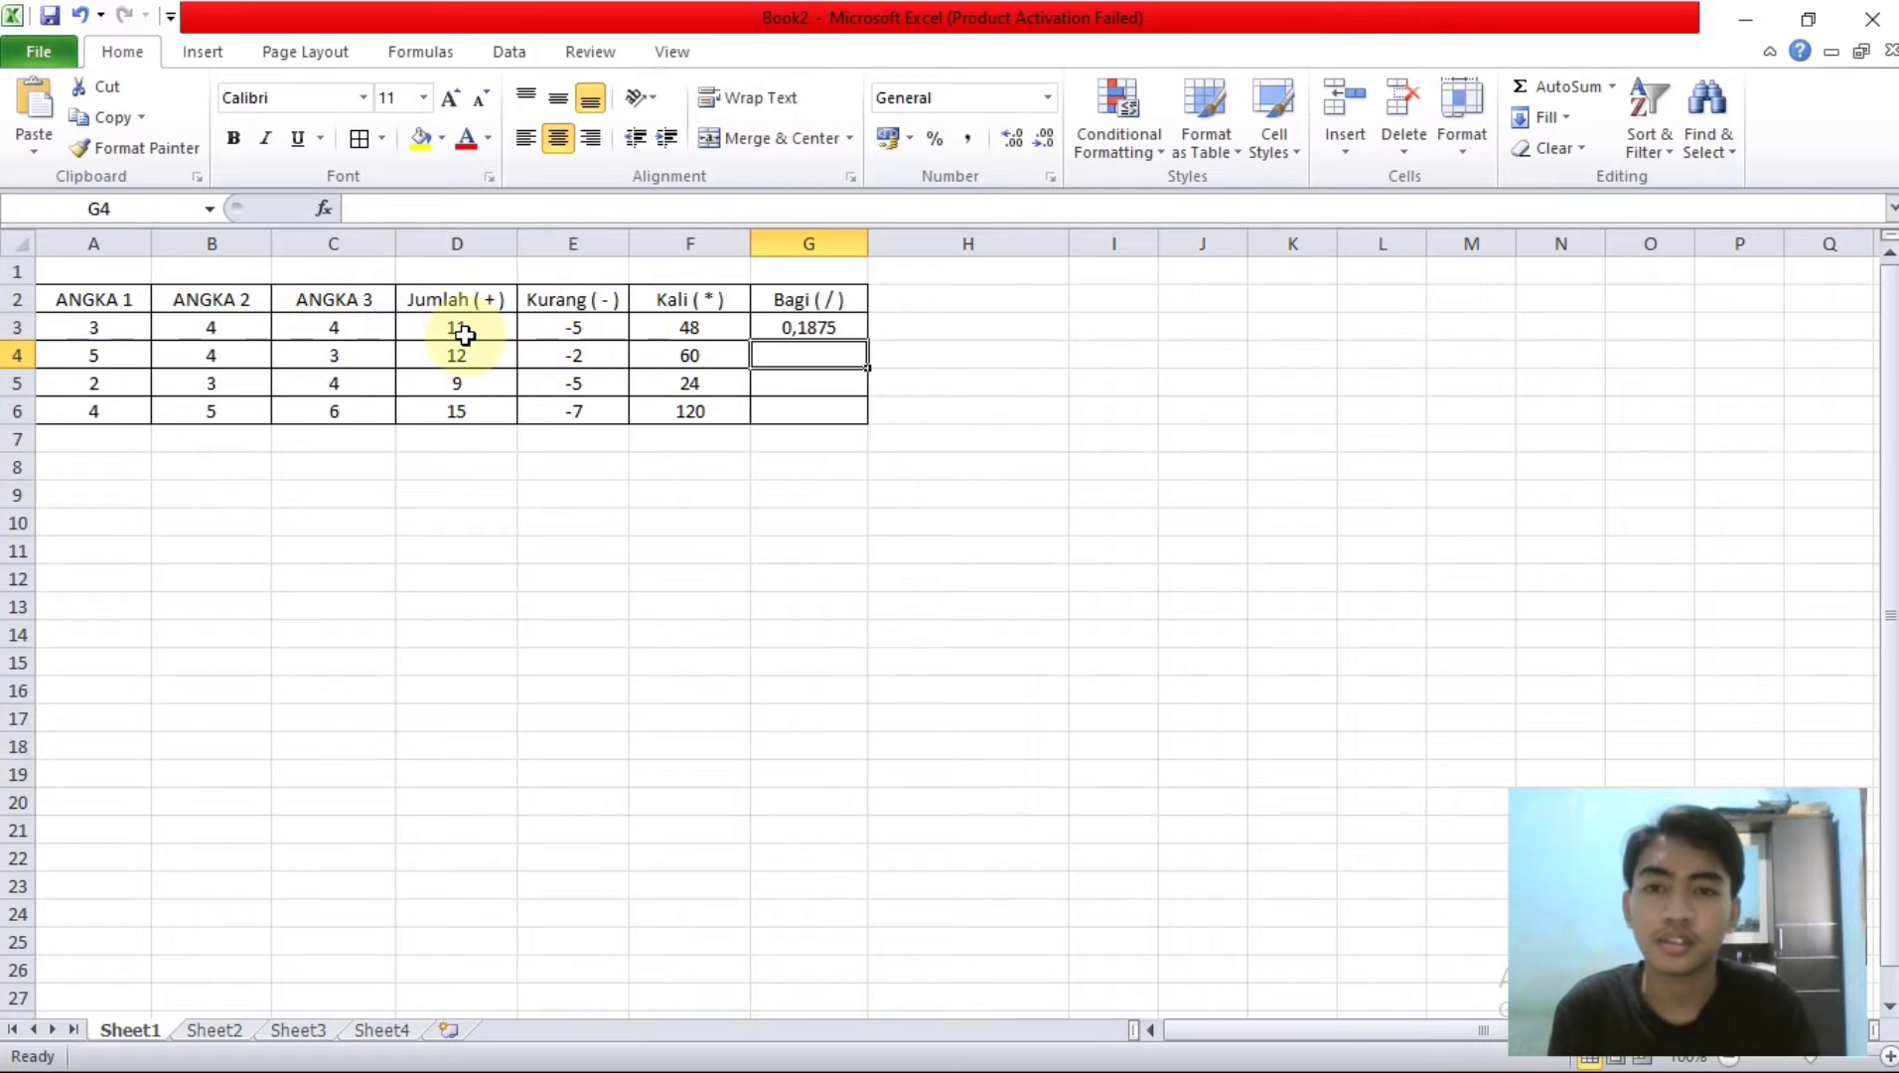
Step: Copy the division formula from G3 down through G6
click(844, 331)
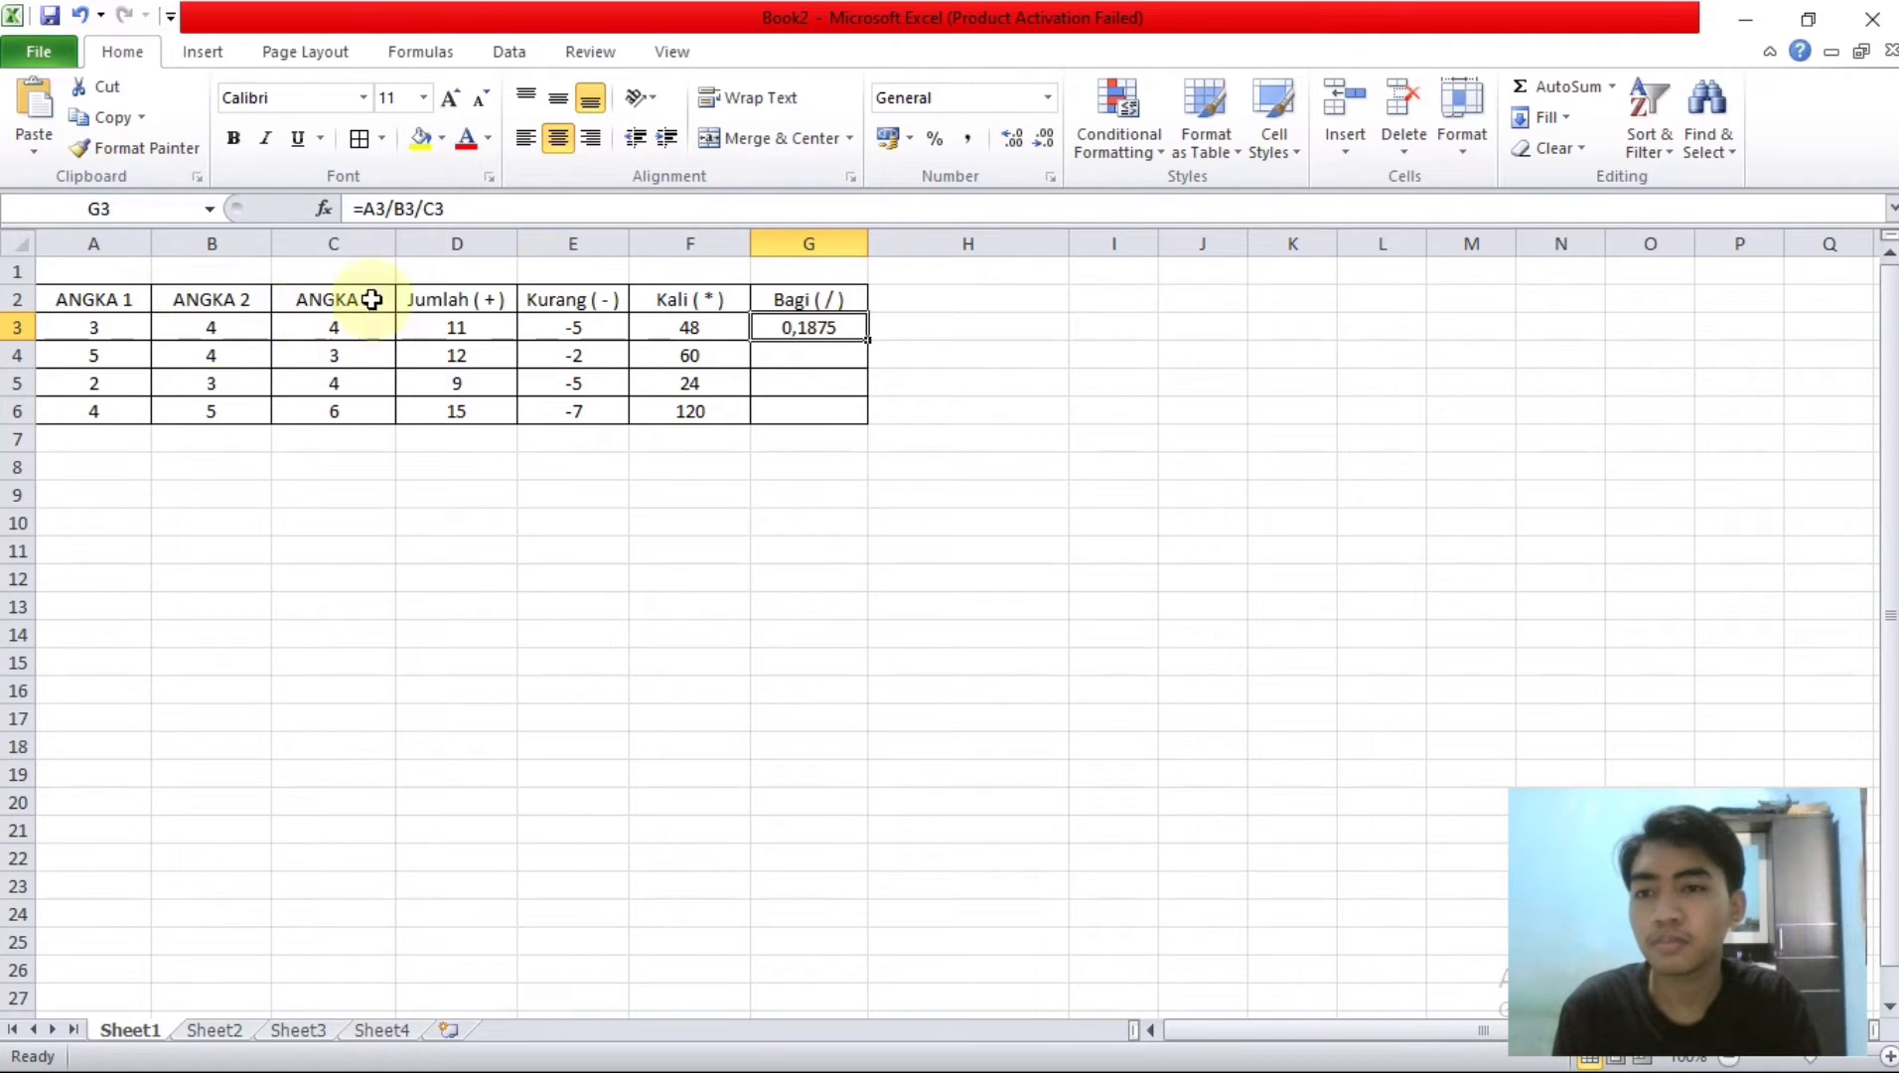
drag(867, 340, 873, 431)
click(725, 570)
click(805, 438)
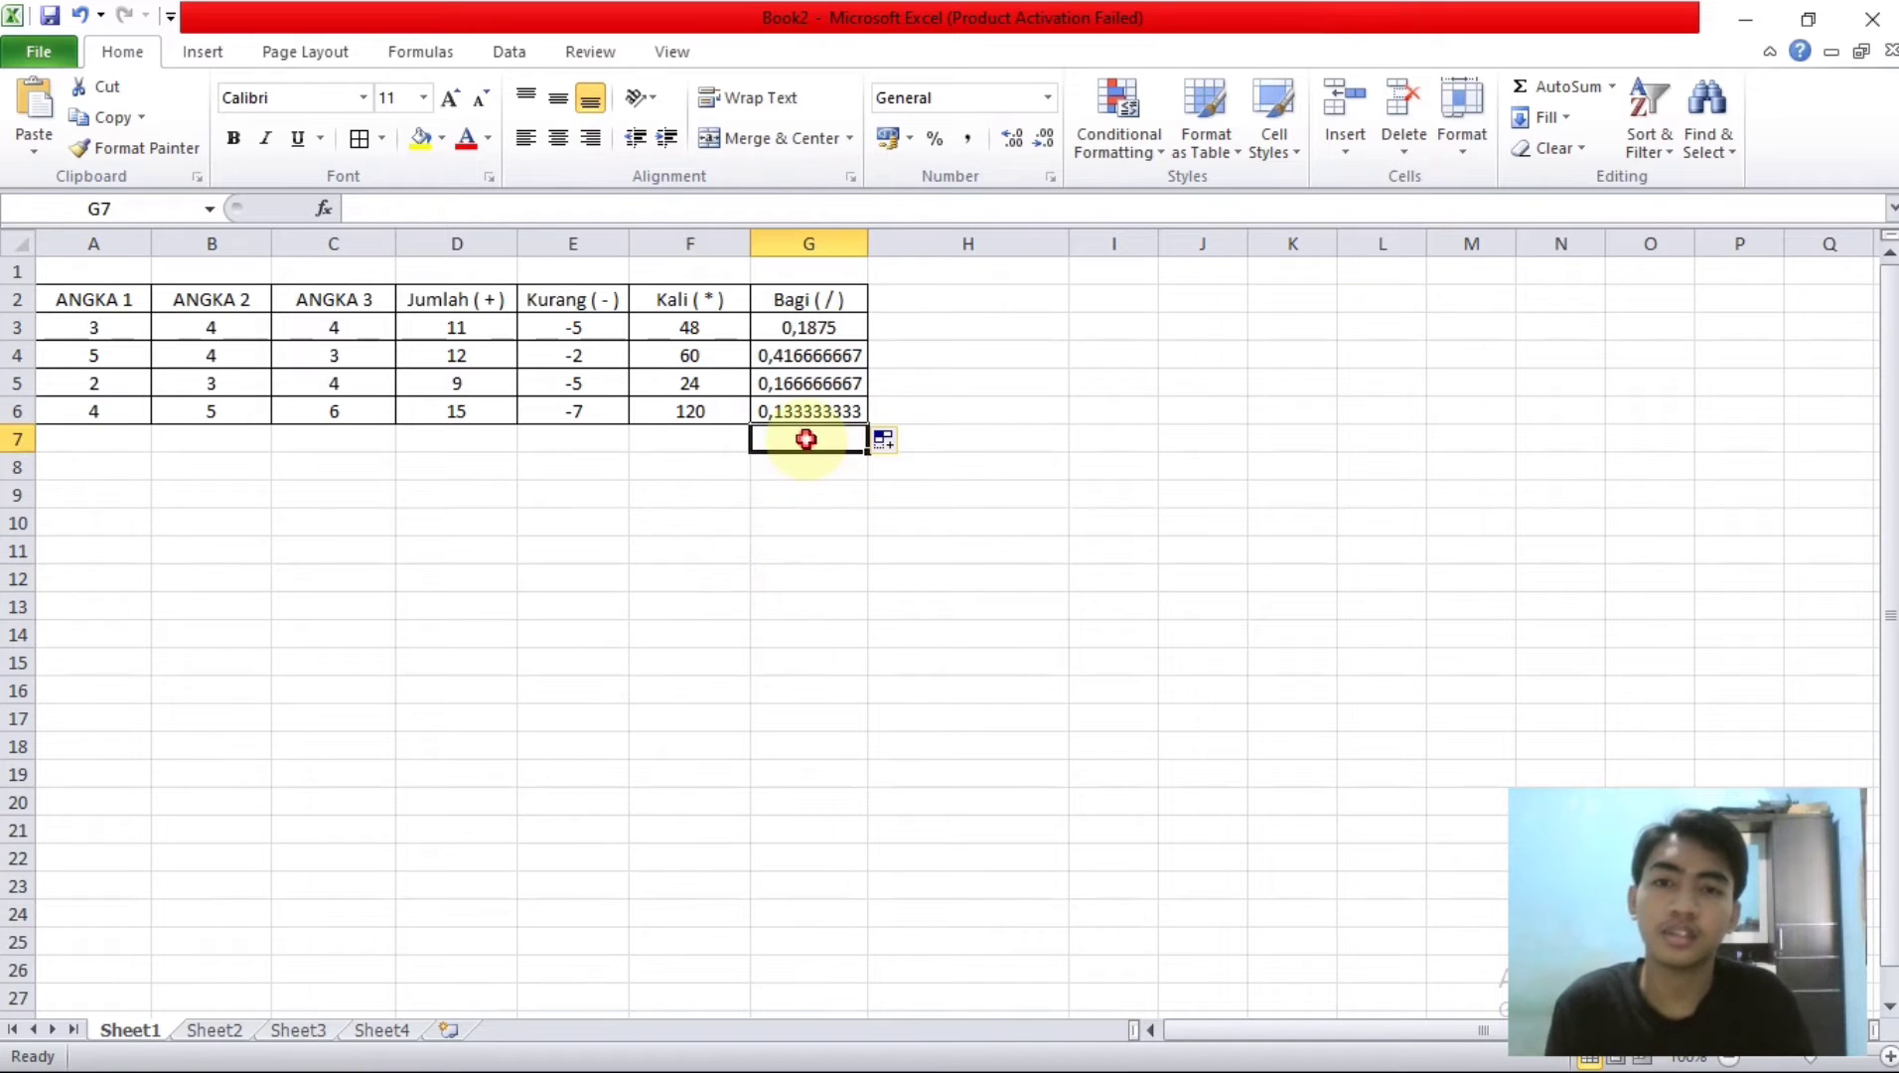
click(244, 554)
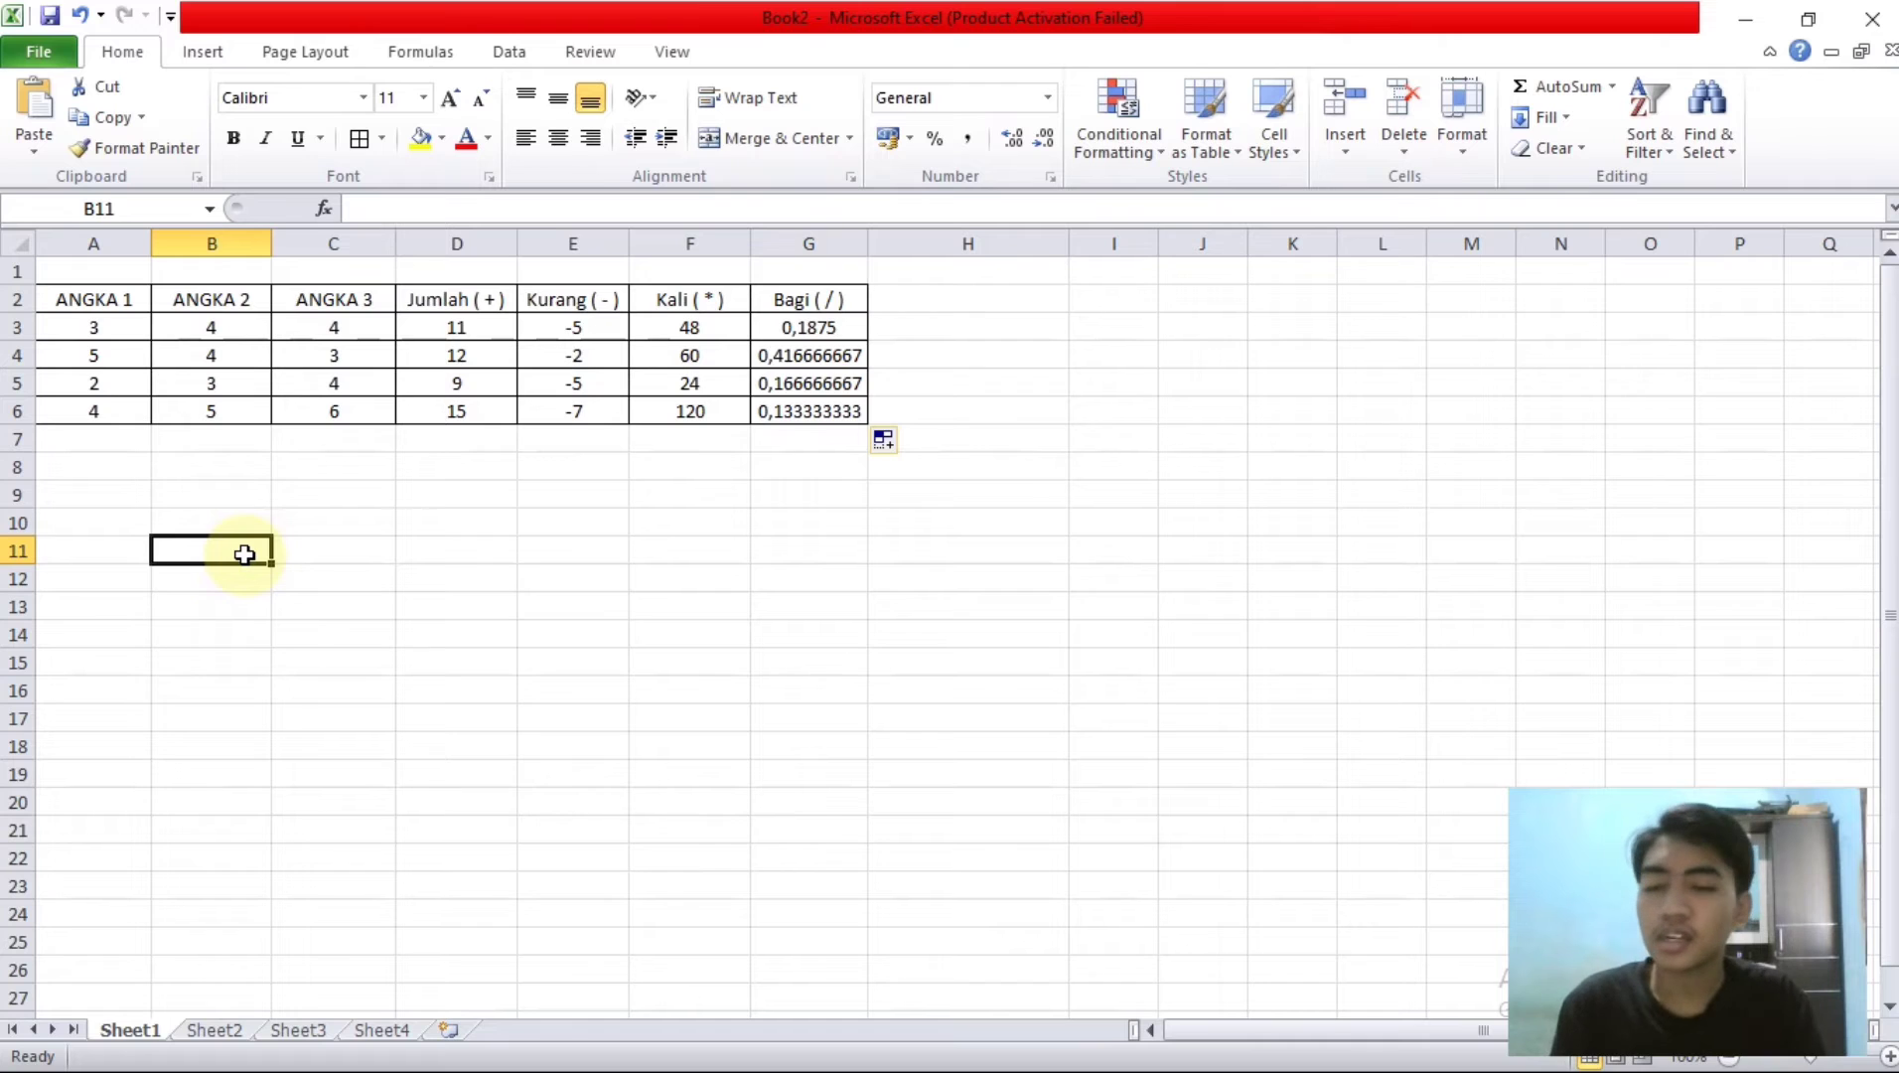
click(105, 466)
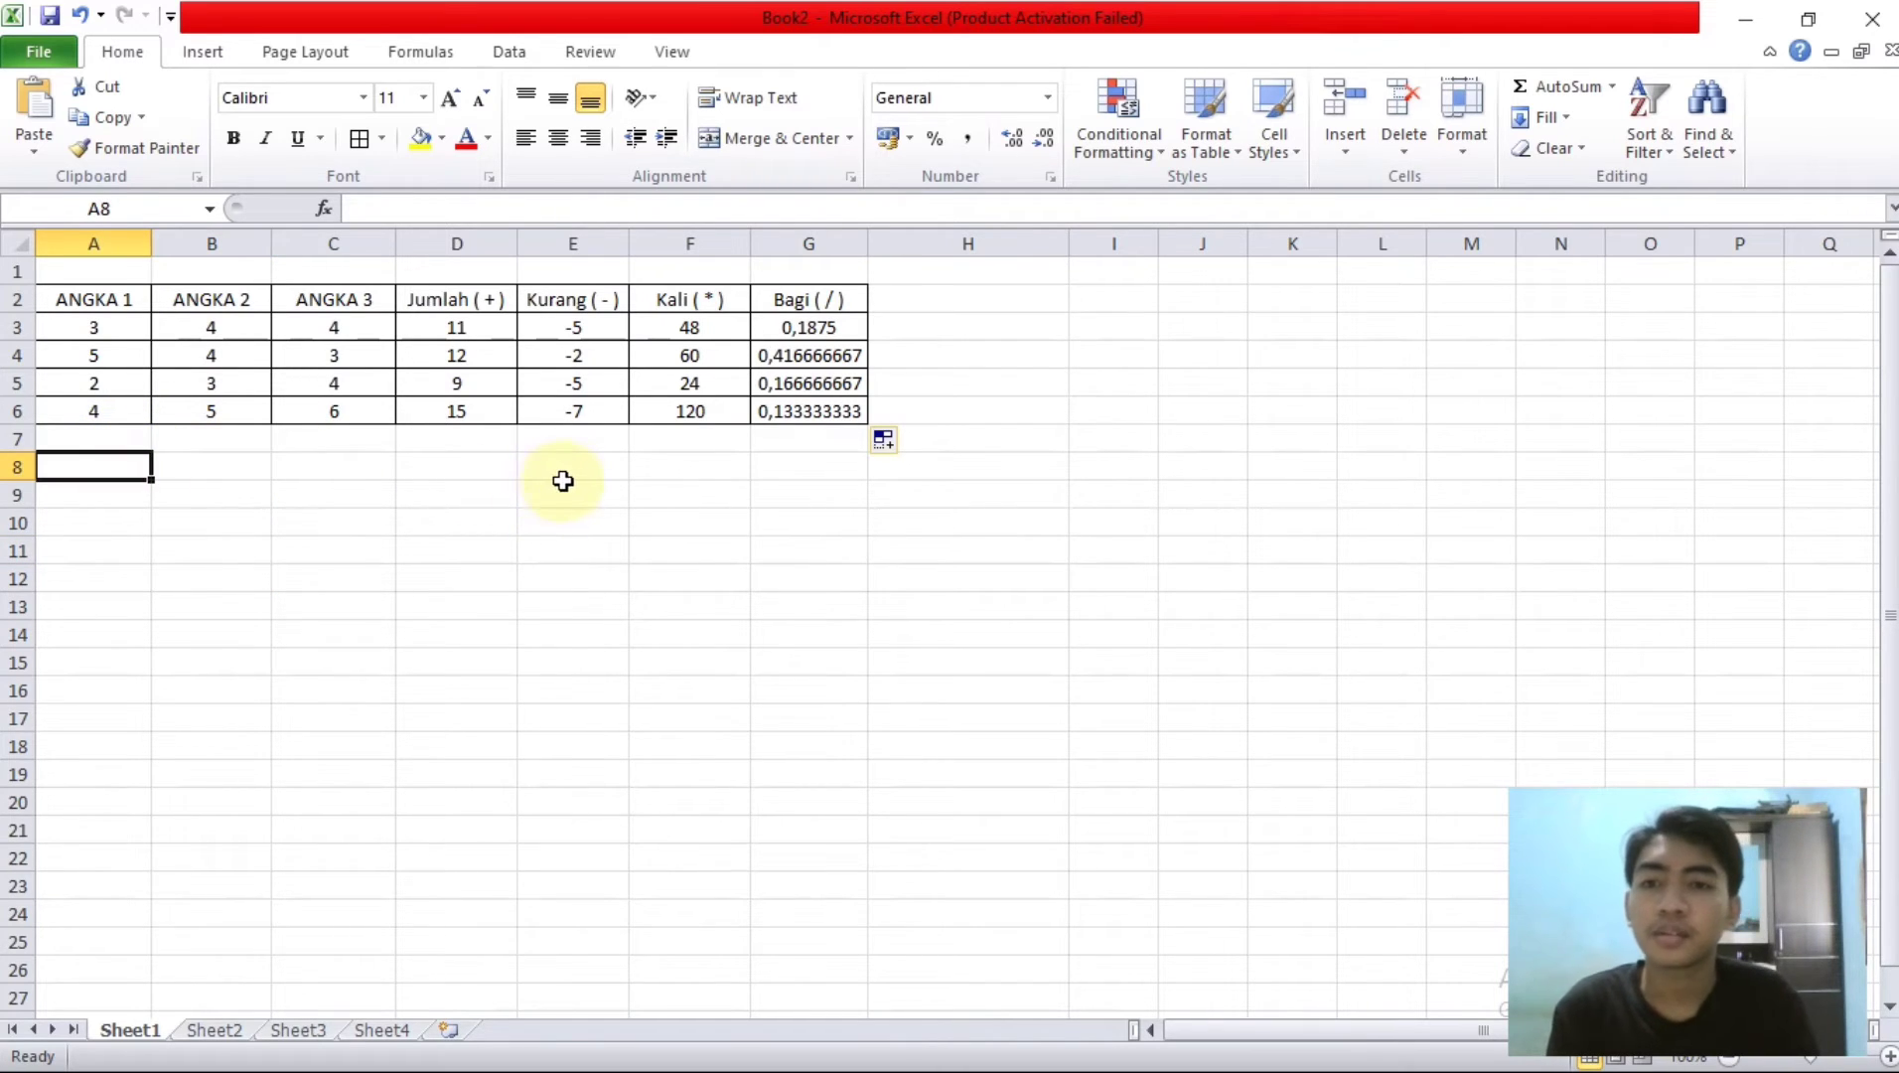
click(794, 467)
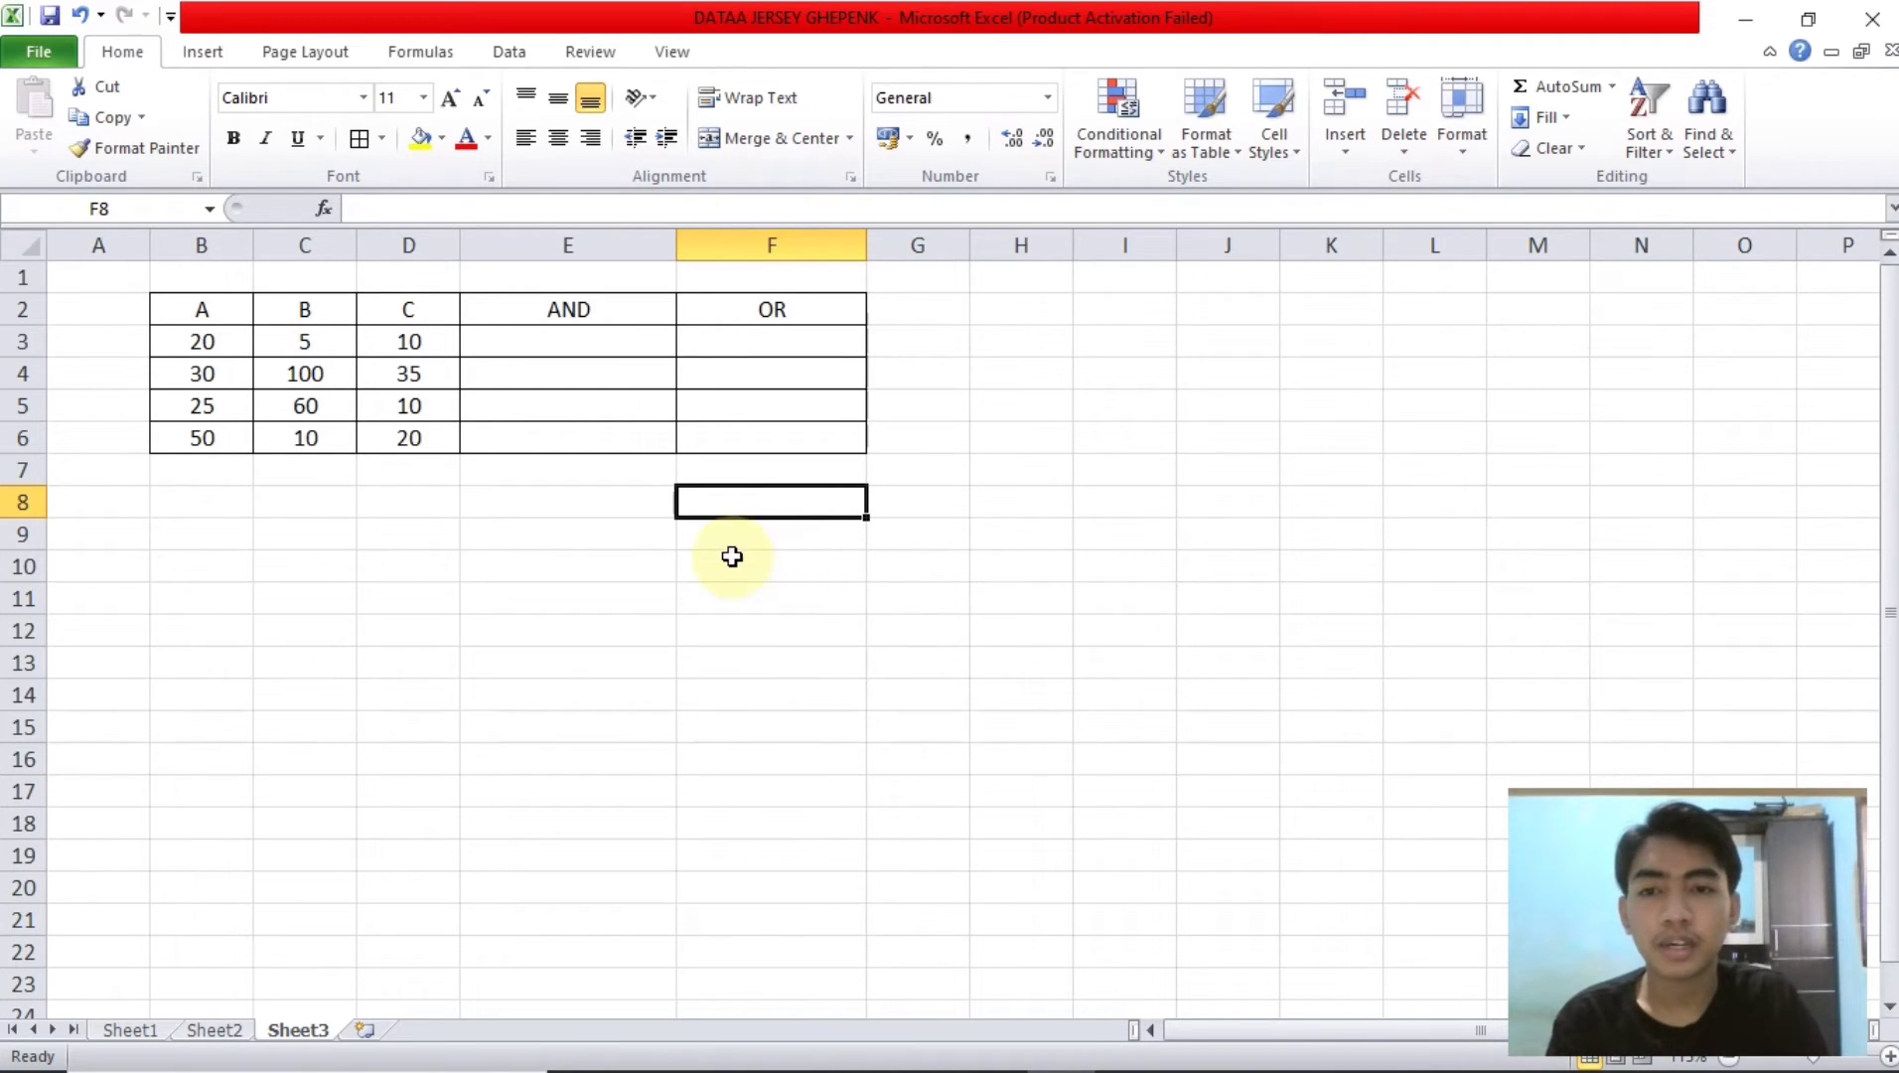
Step: Demonstrate the comparison operators =, <, >= and <= in empty cell E8 below the AND/OR table, erasing each one
click(575, 507)
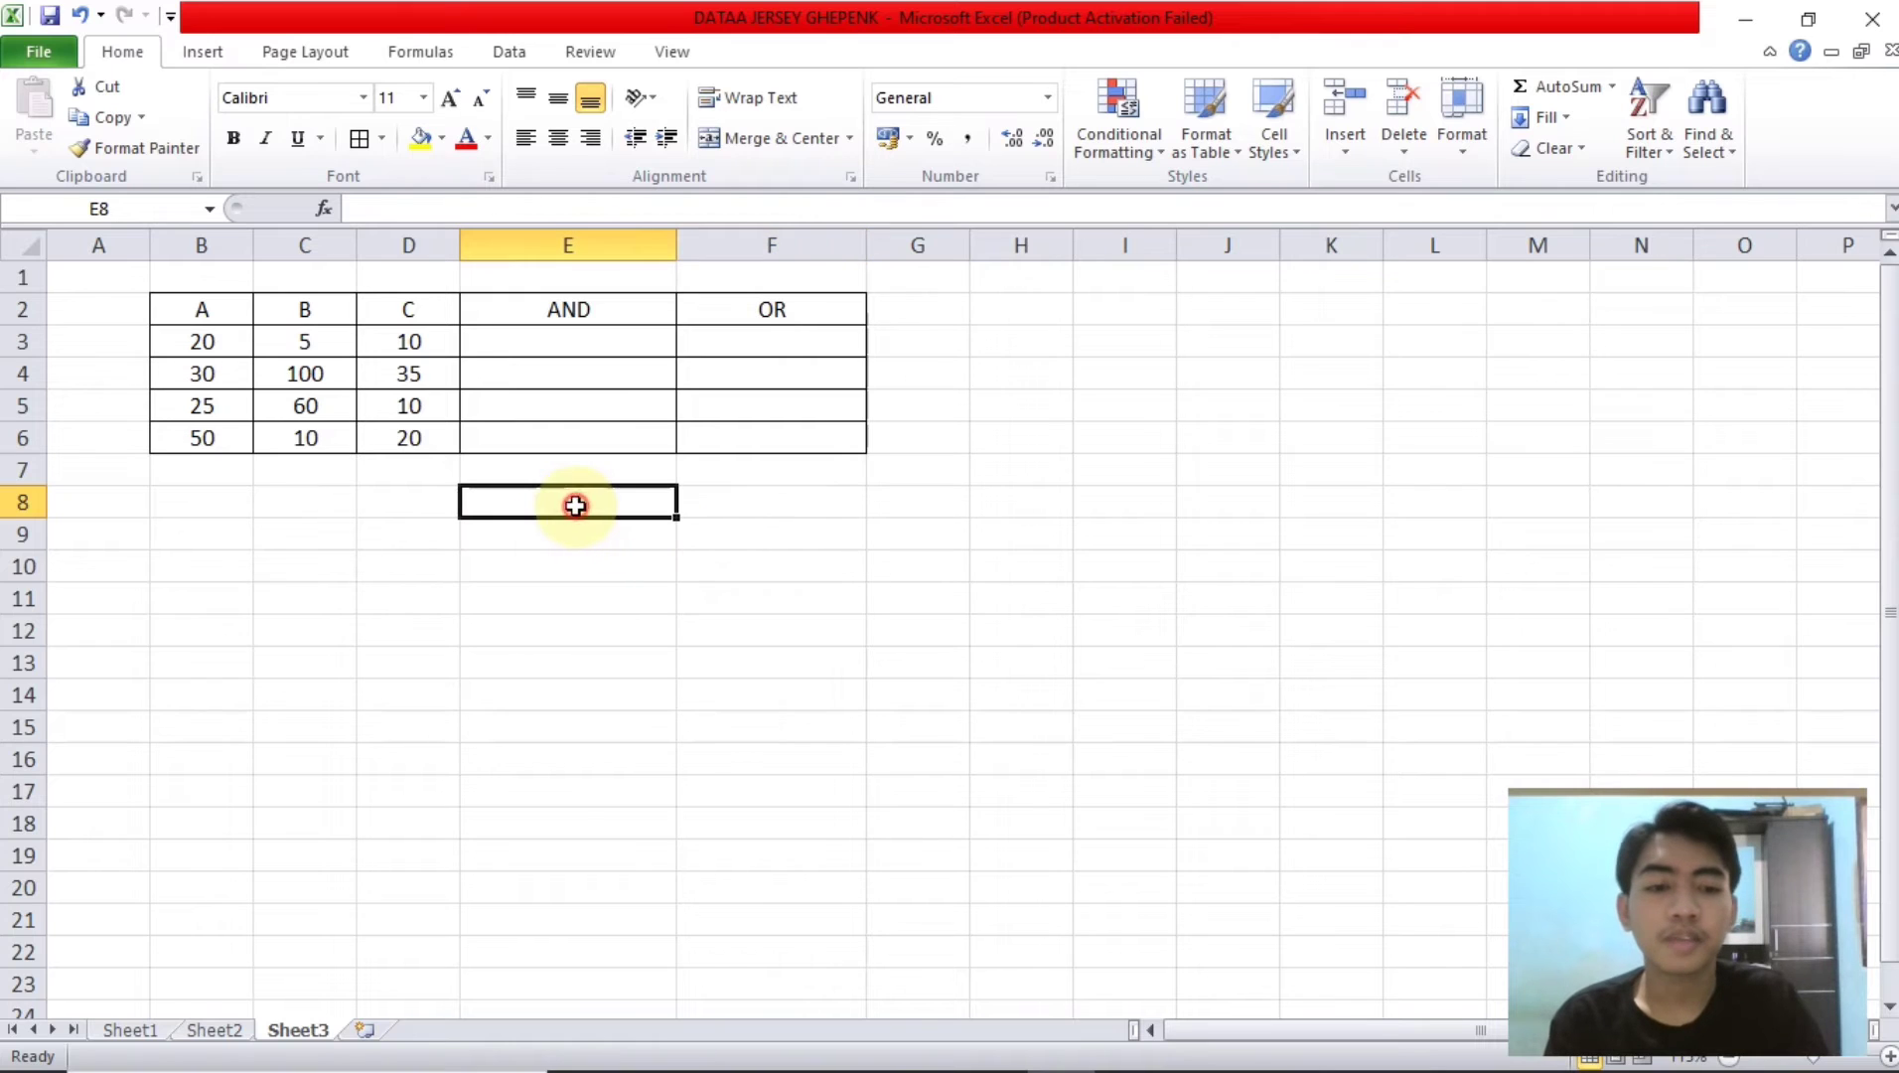
text(=)
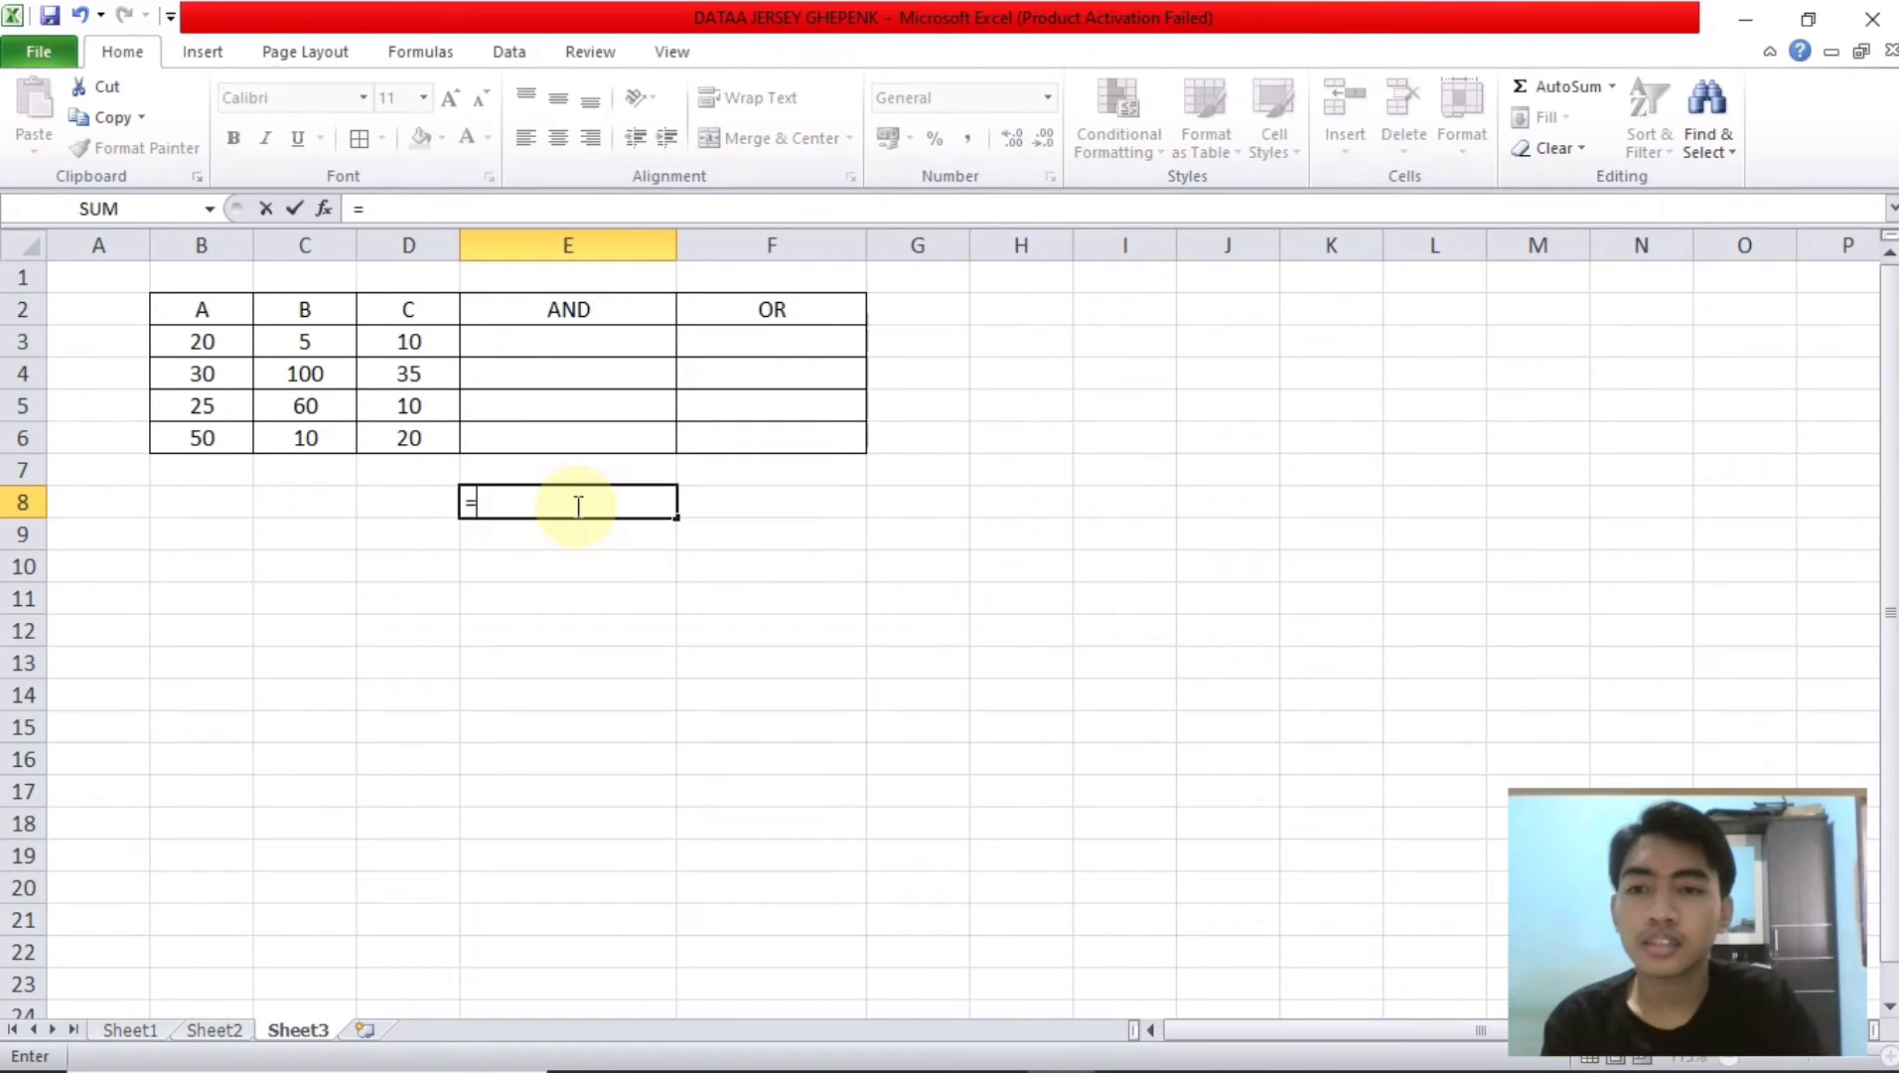
key(BackSpace)
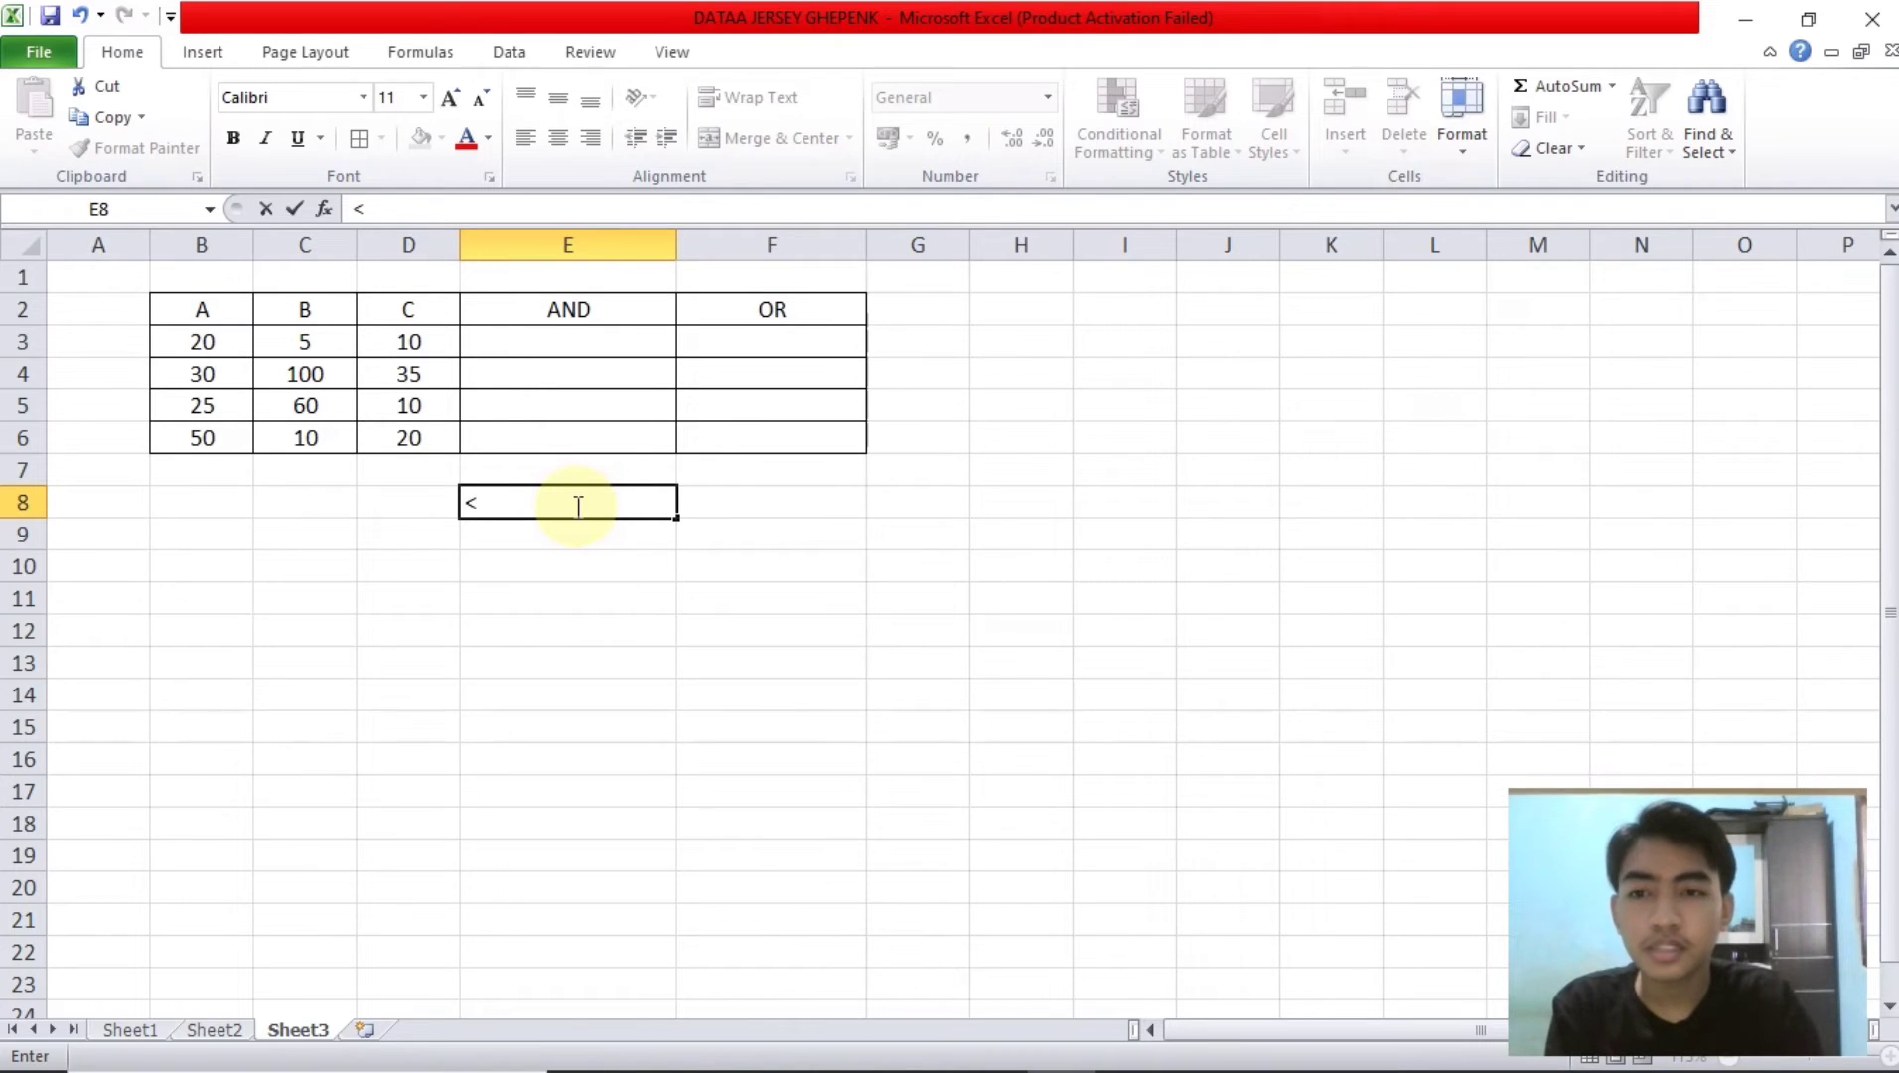
key(BackSpace)
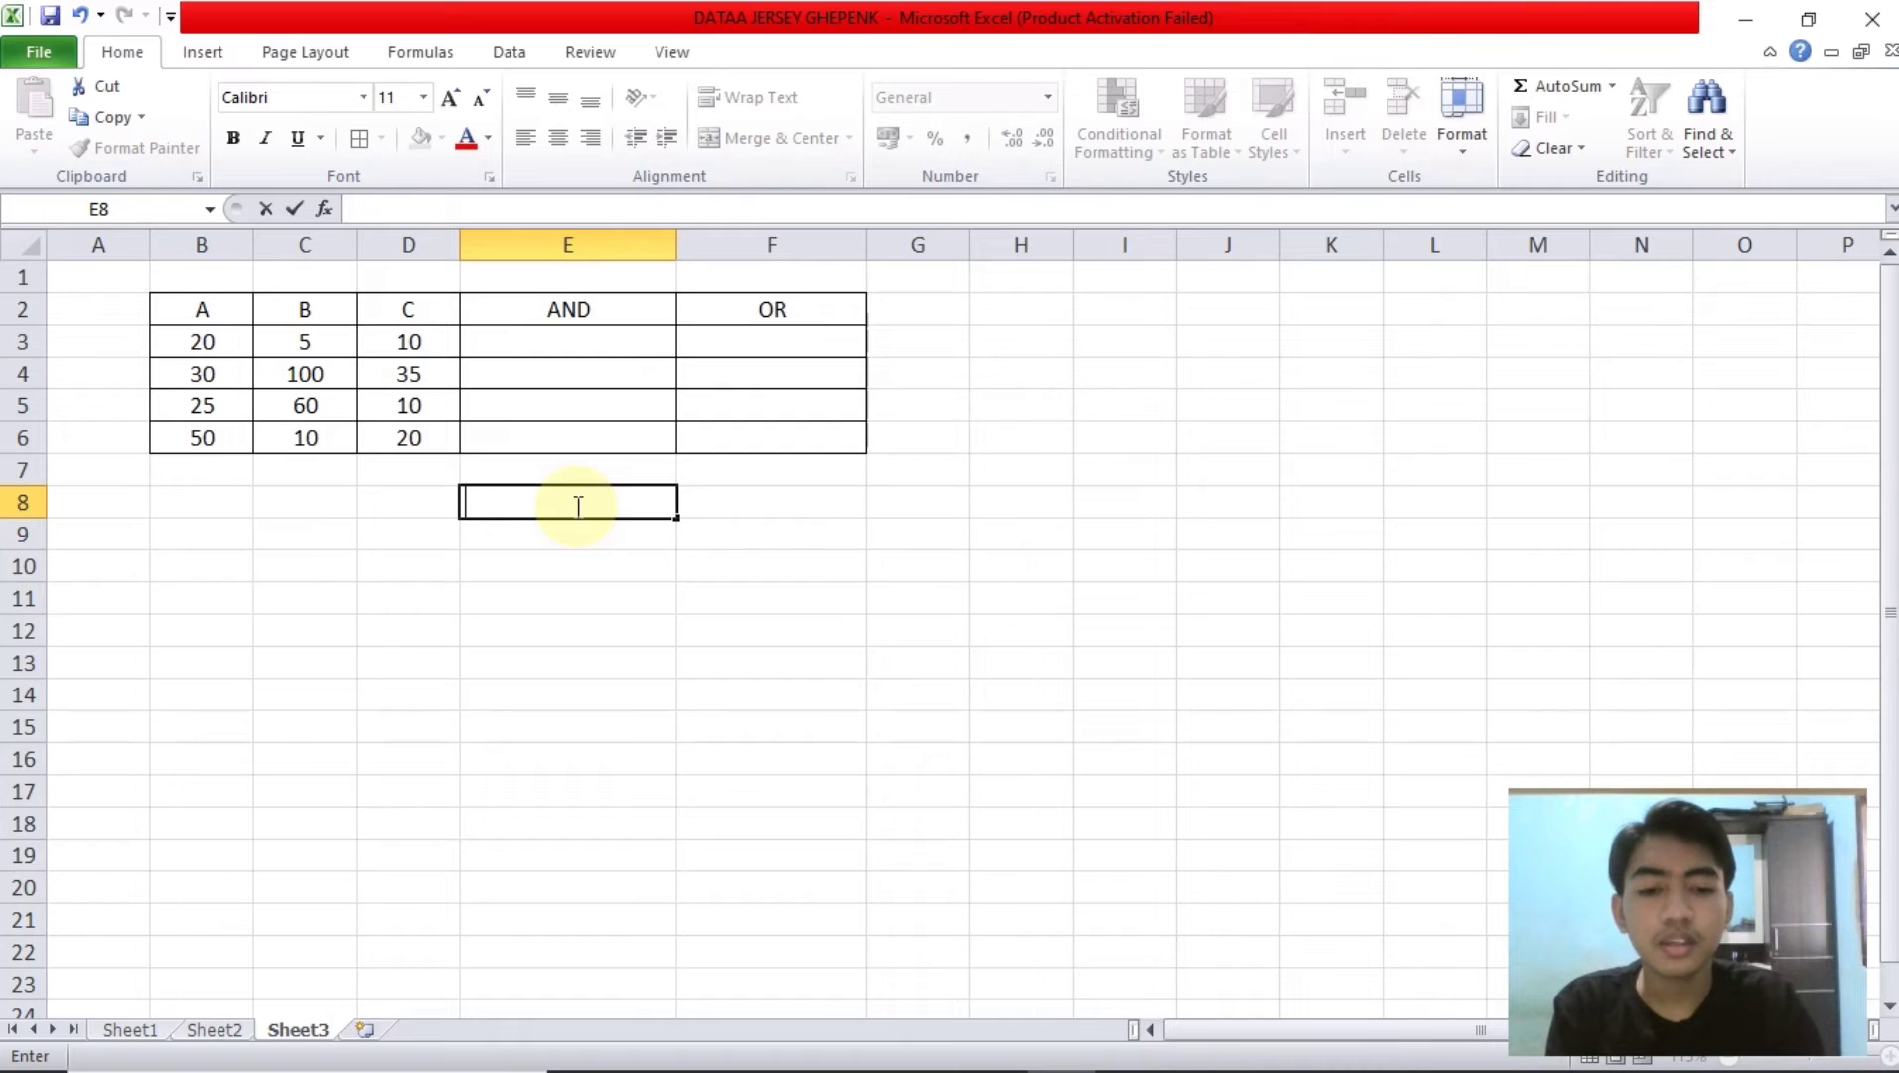
text(>=)
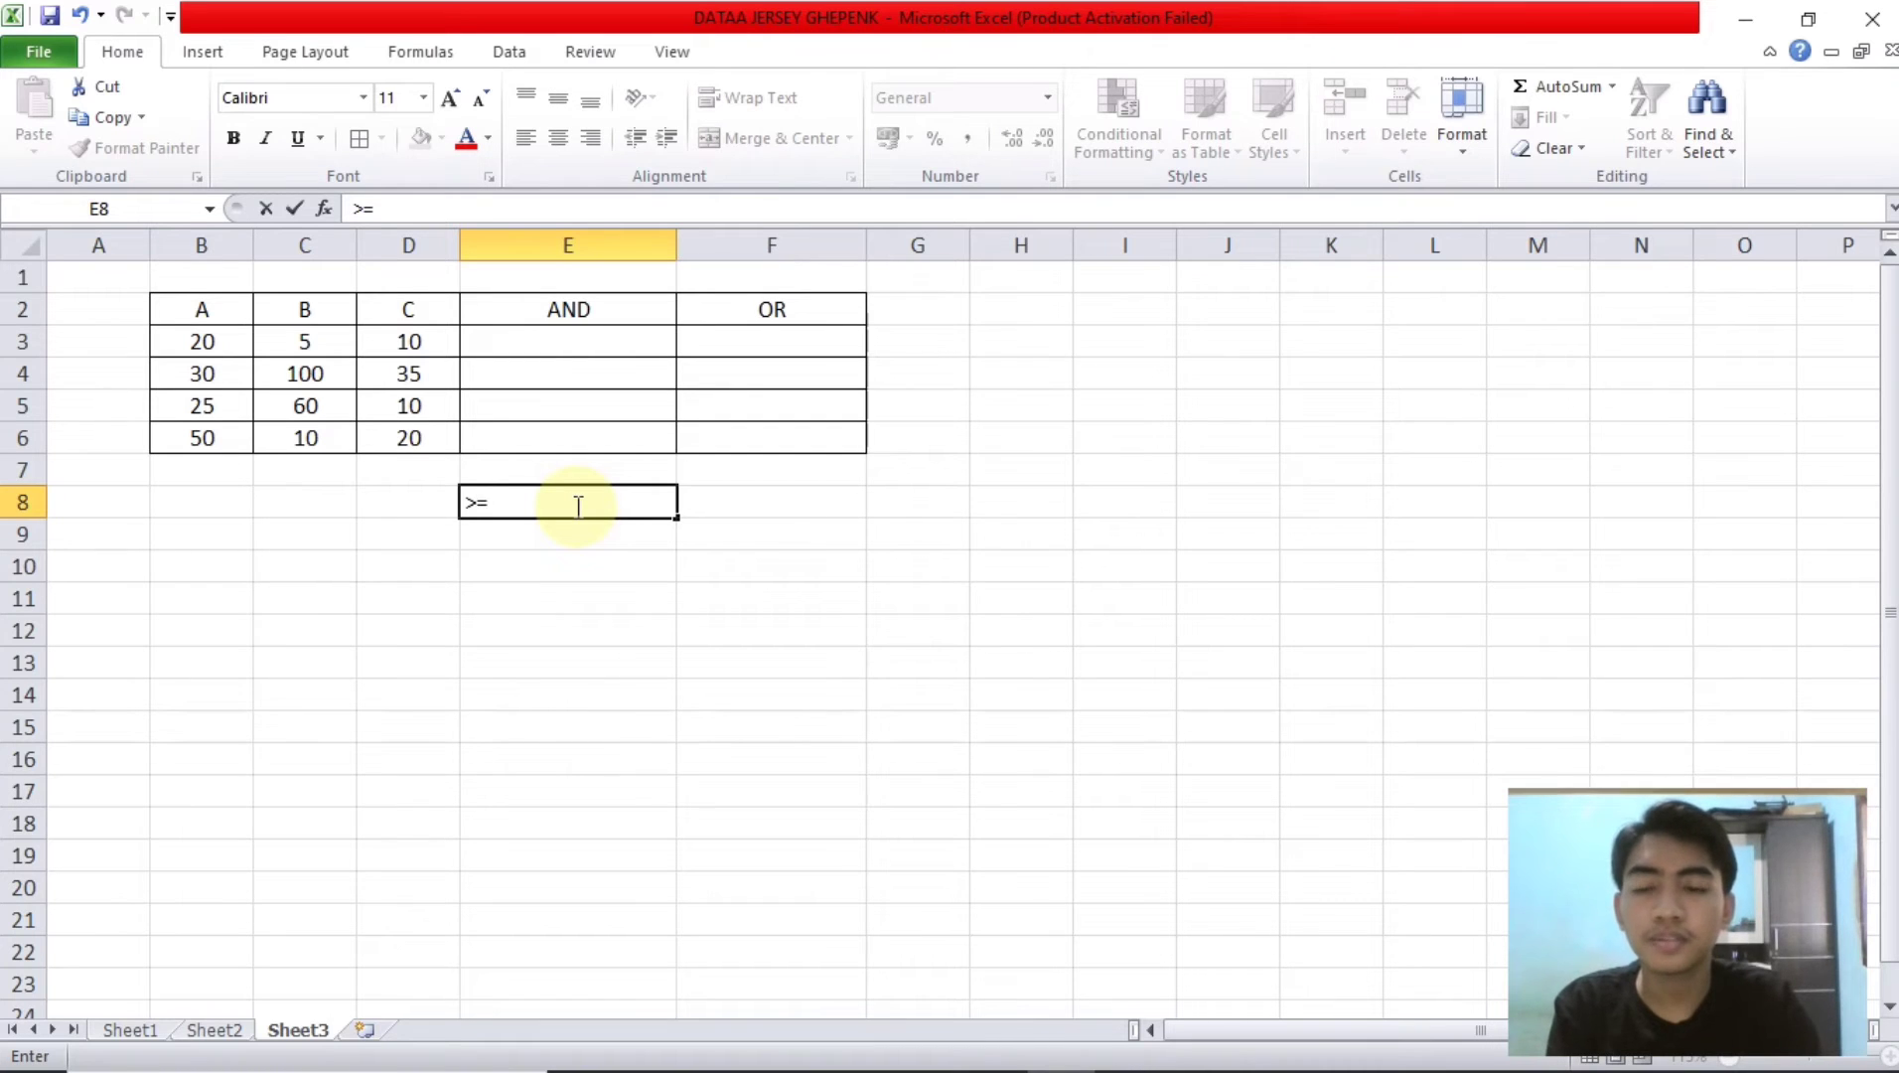
text(<=)
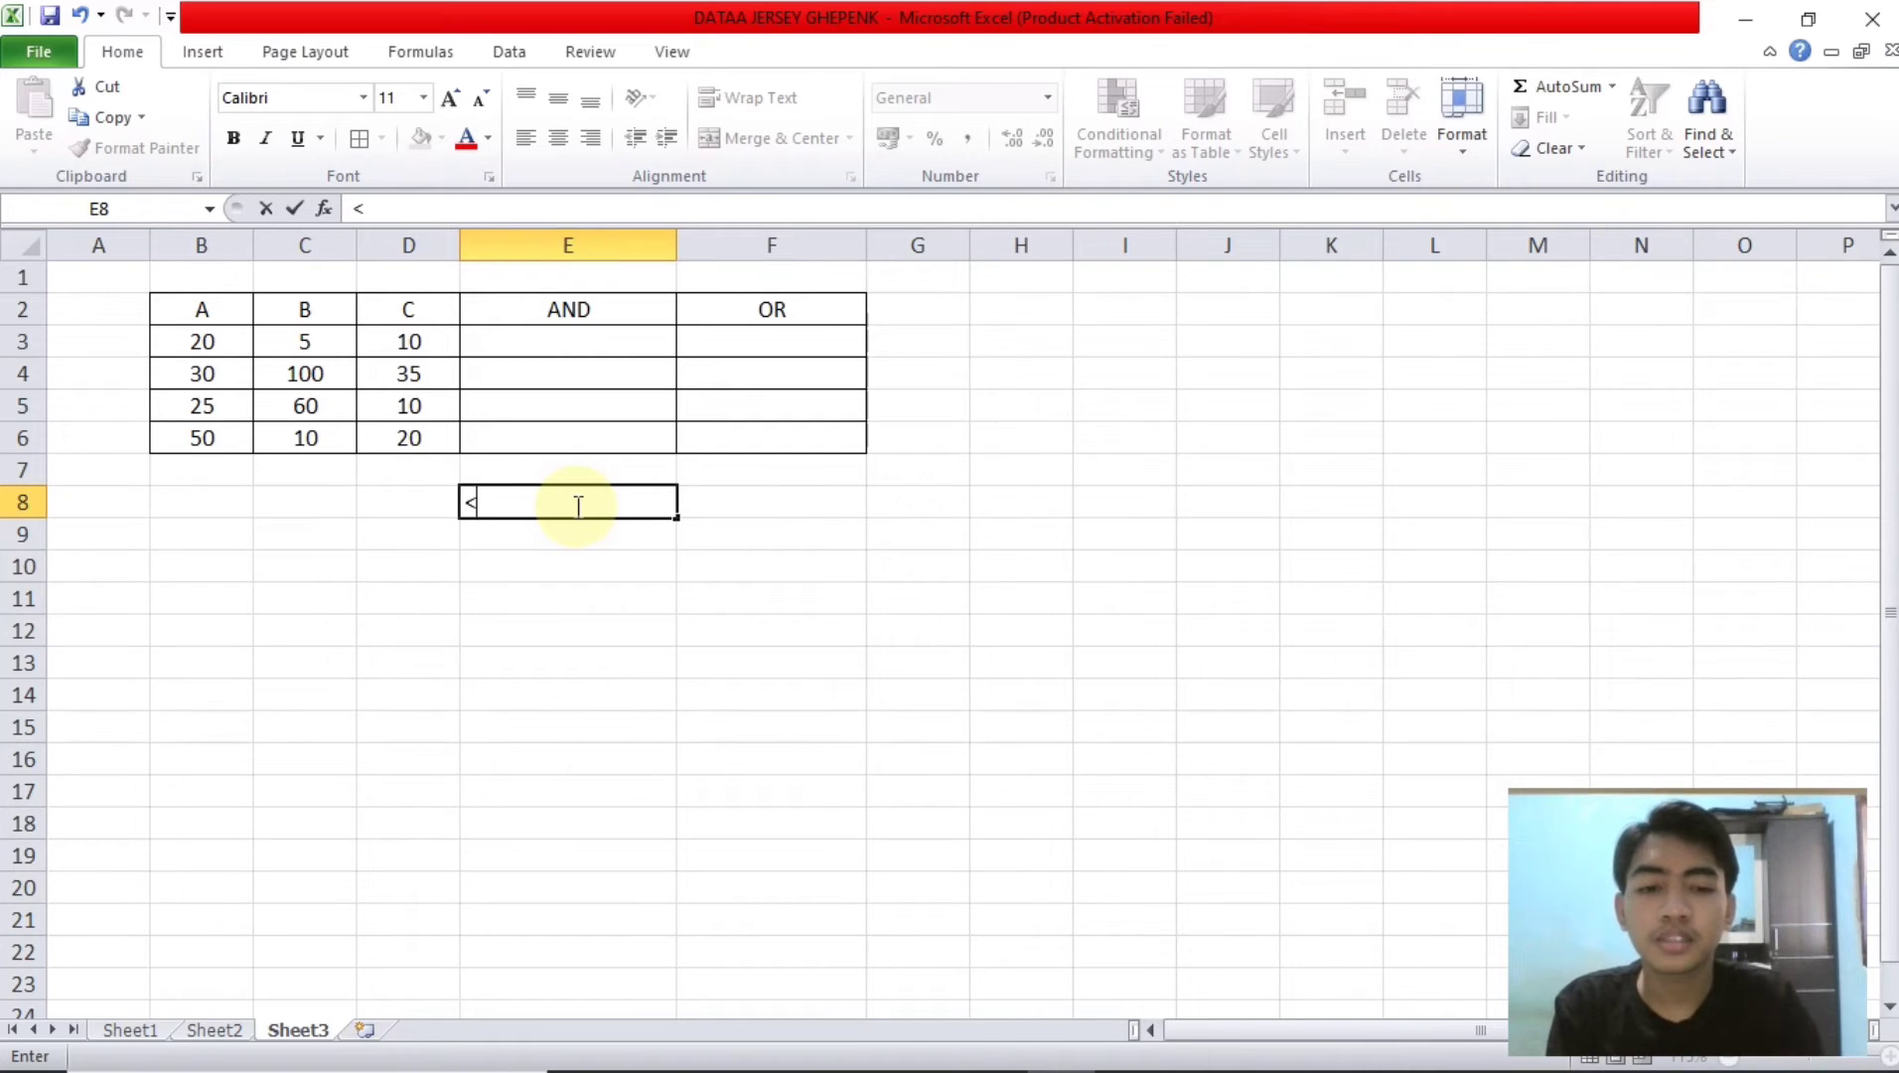
key(BackSpace)
key(BackSpace)
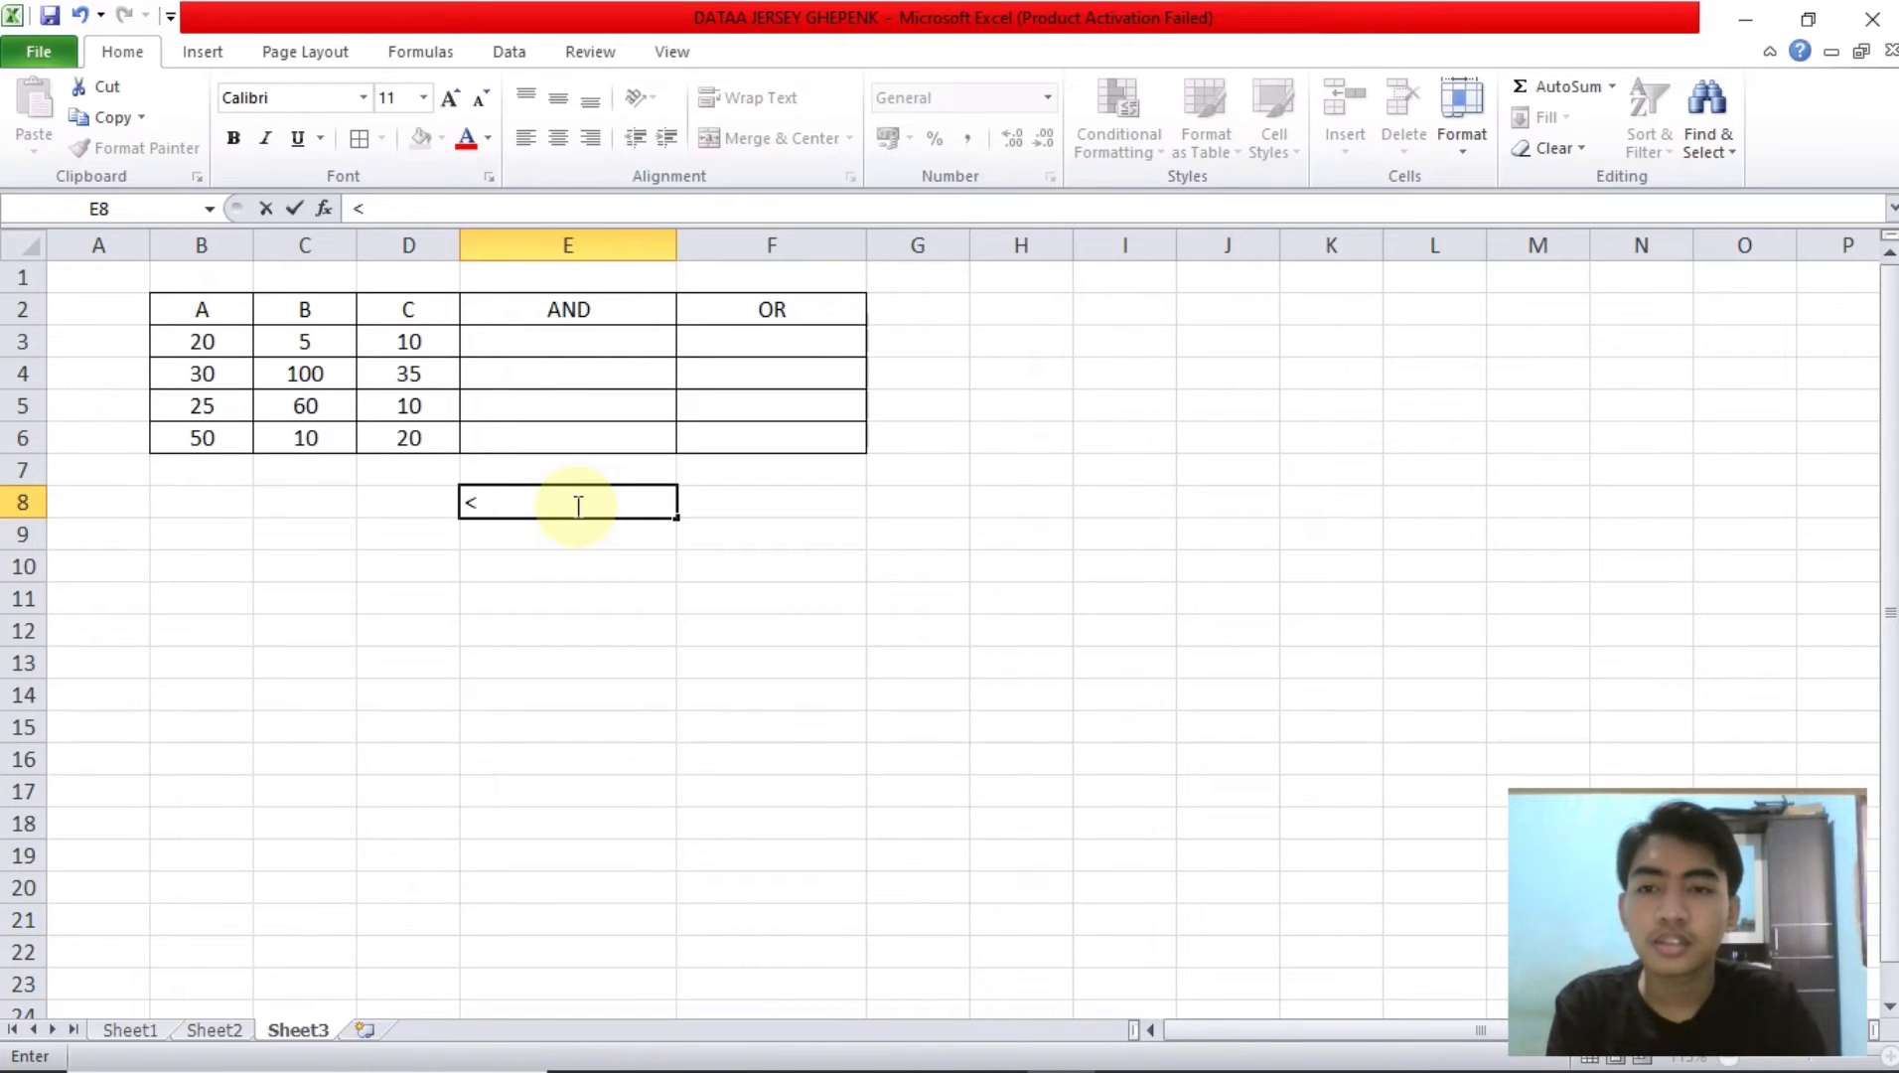
key(BackSpace)
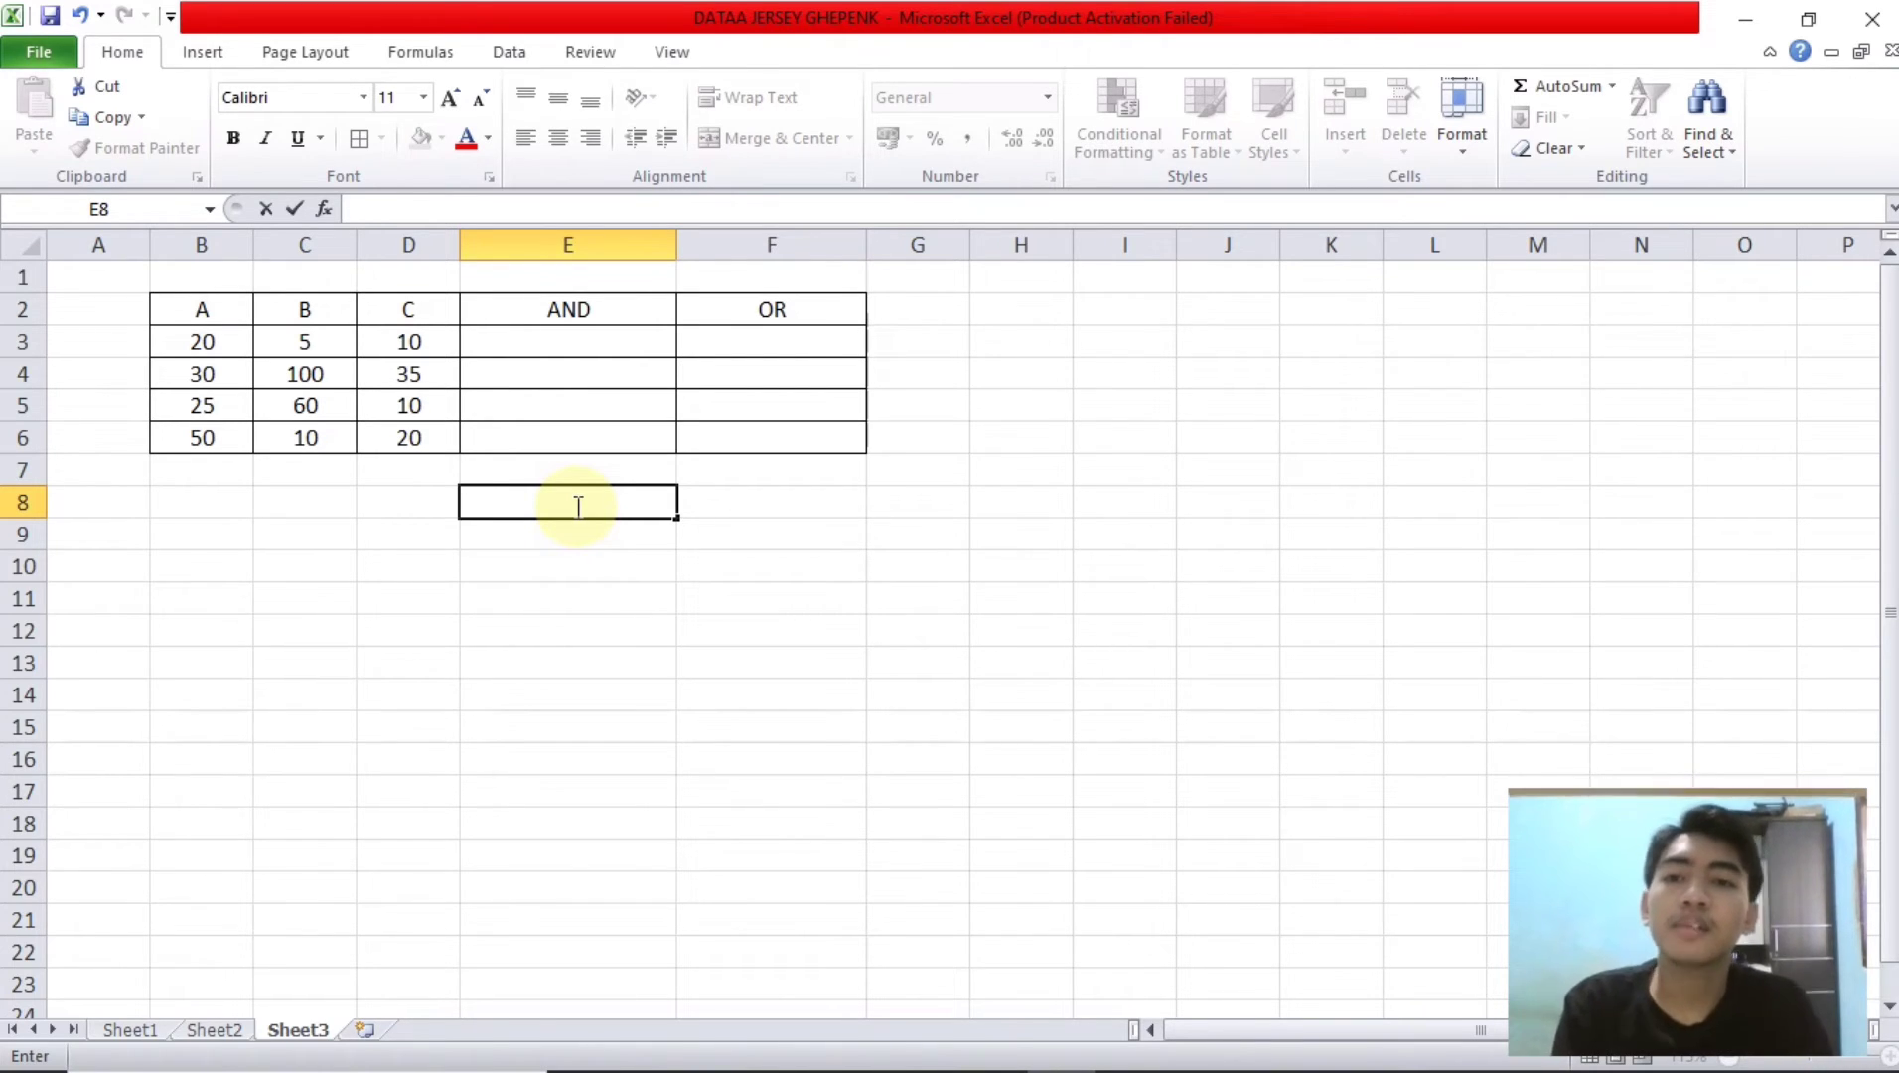
Step: Enter the formula =AND(B3>C3;C3<D3) in cell E3 under the AND heading
click(743, 512)
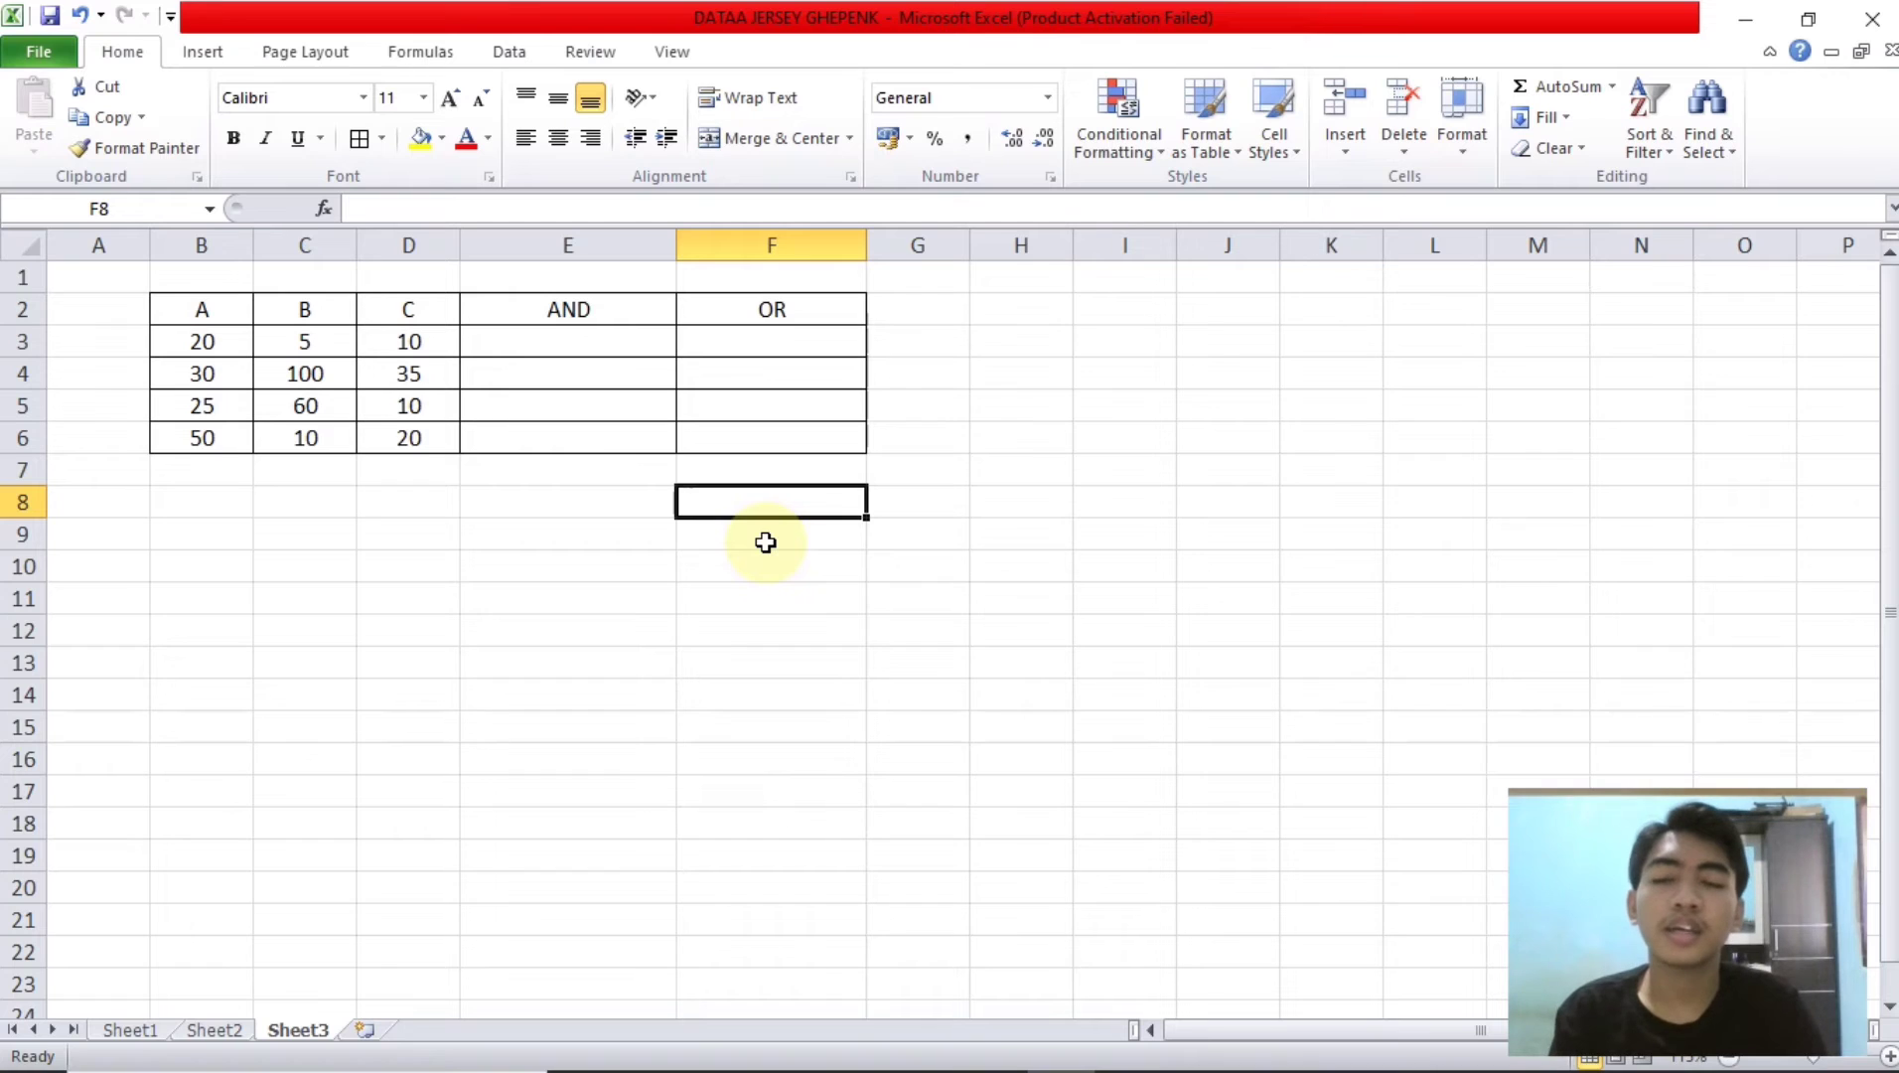
click(599, 314)
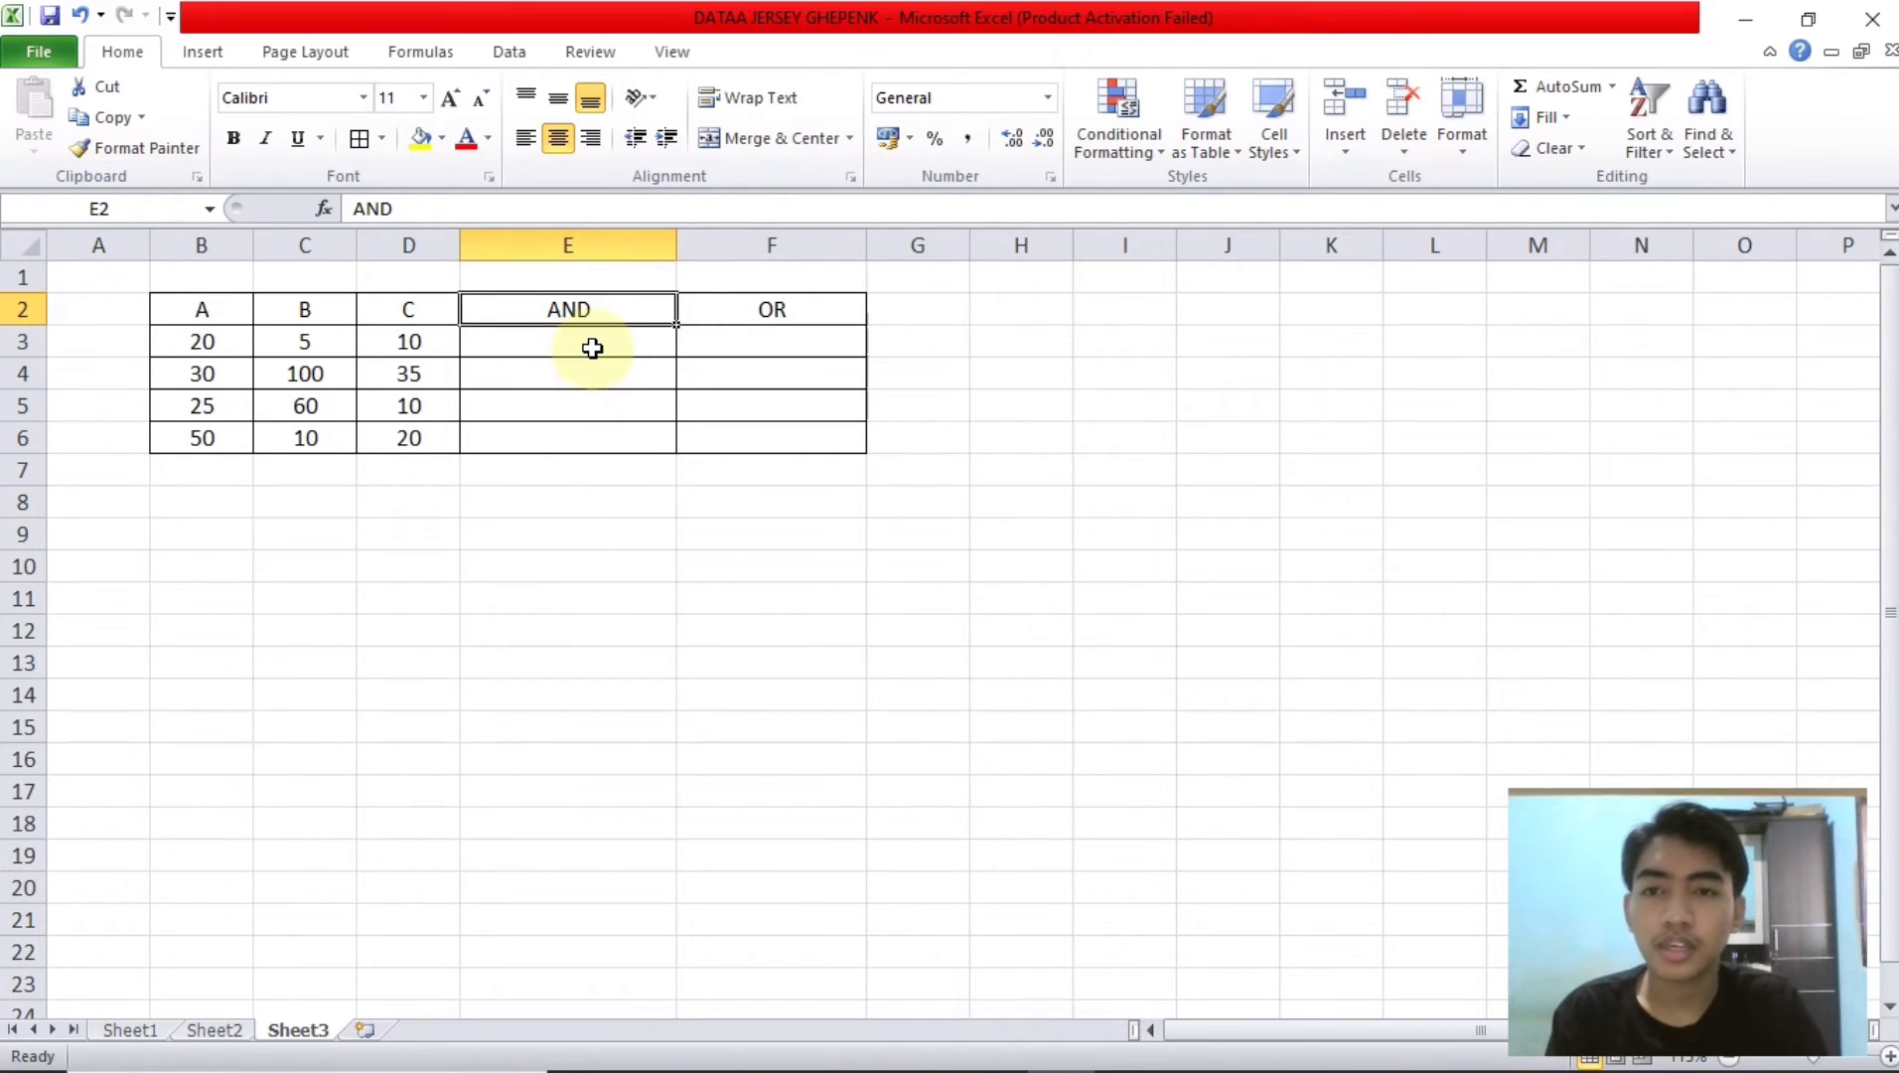
click(591, 348)
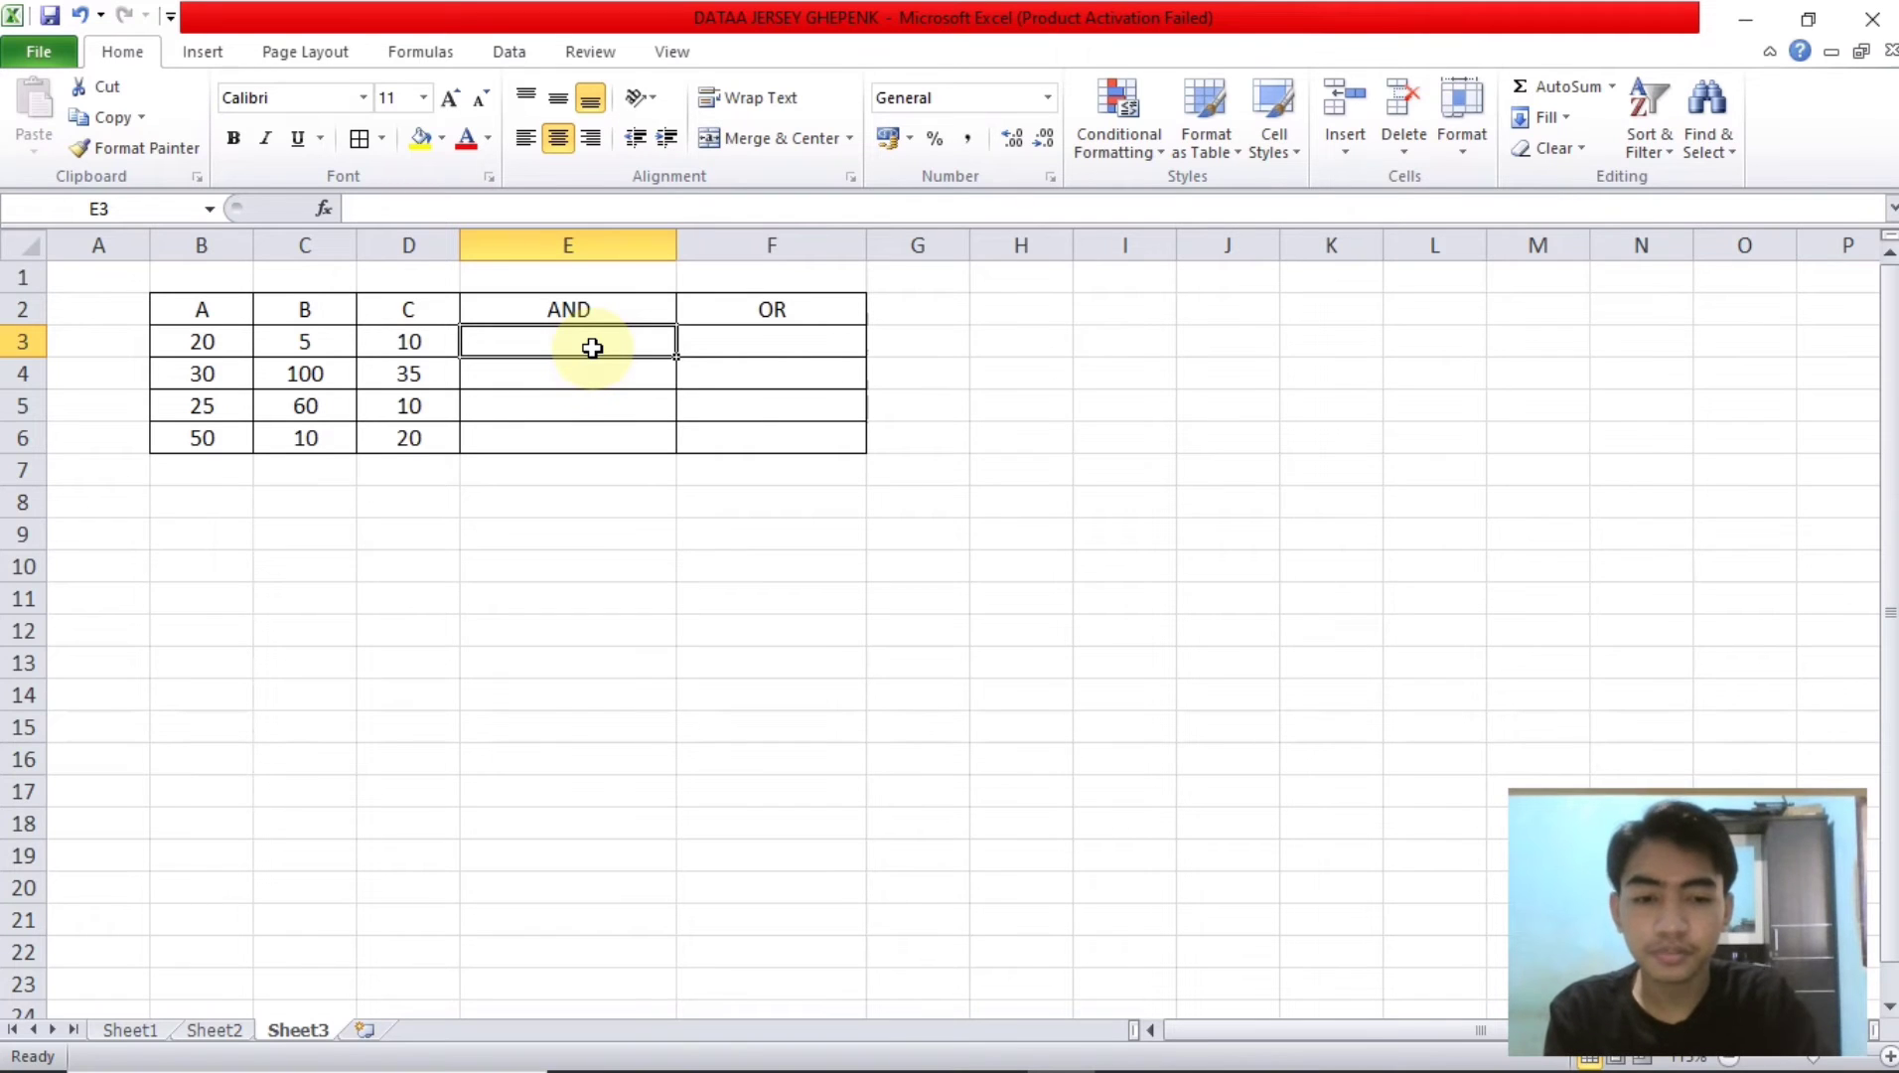
text(=)
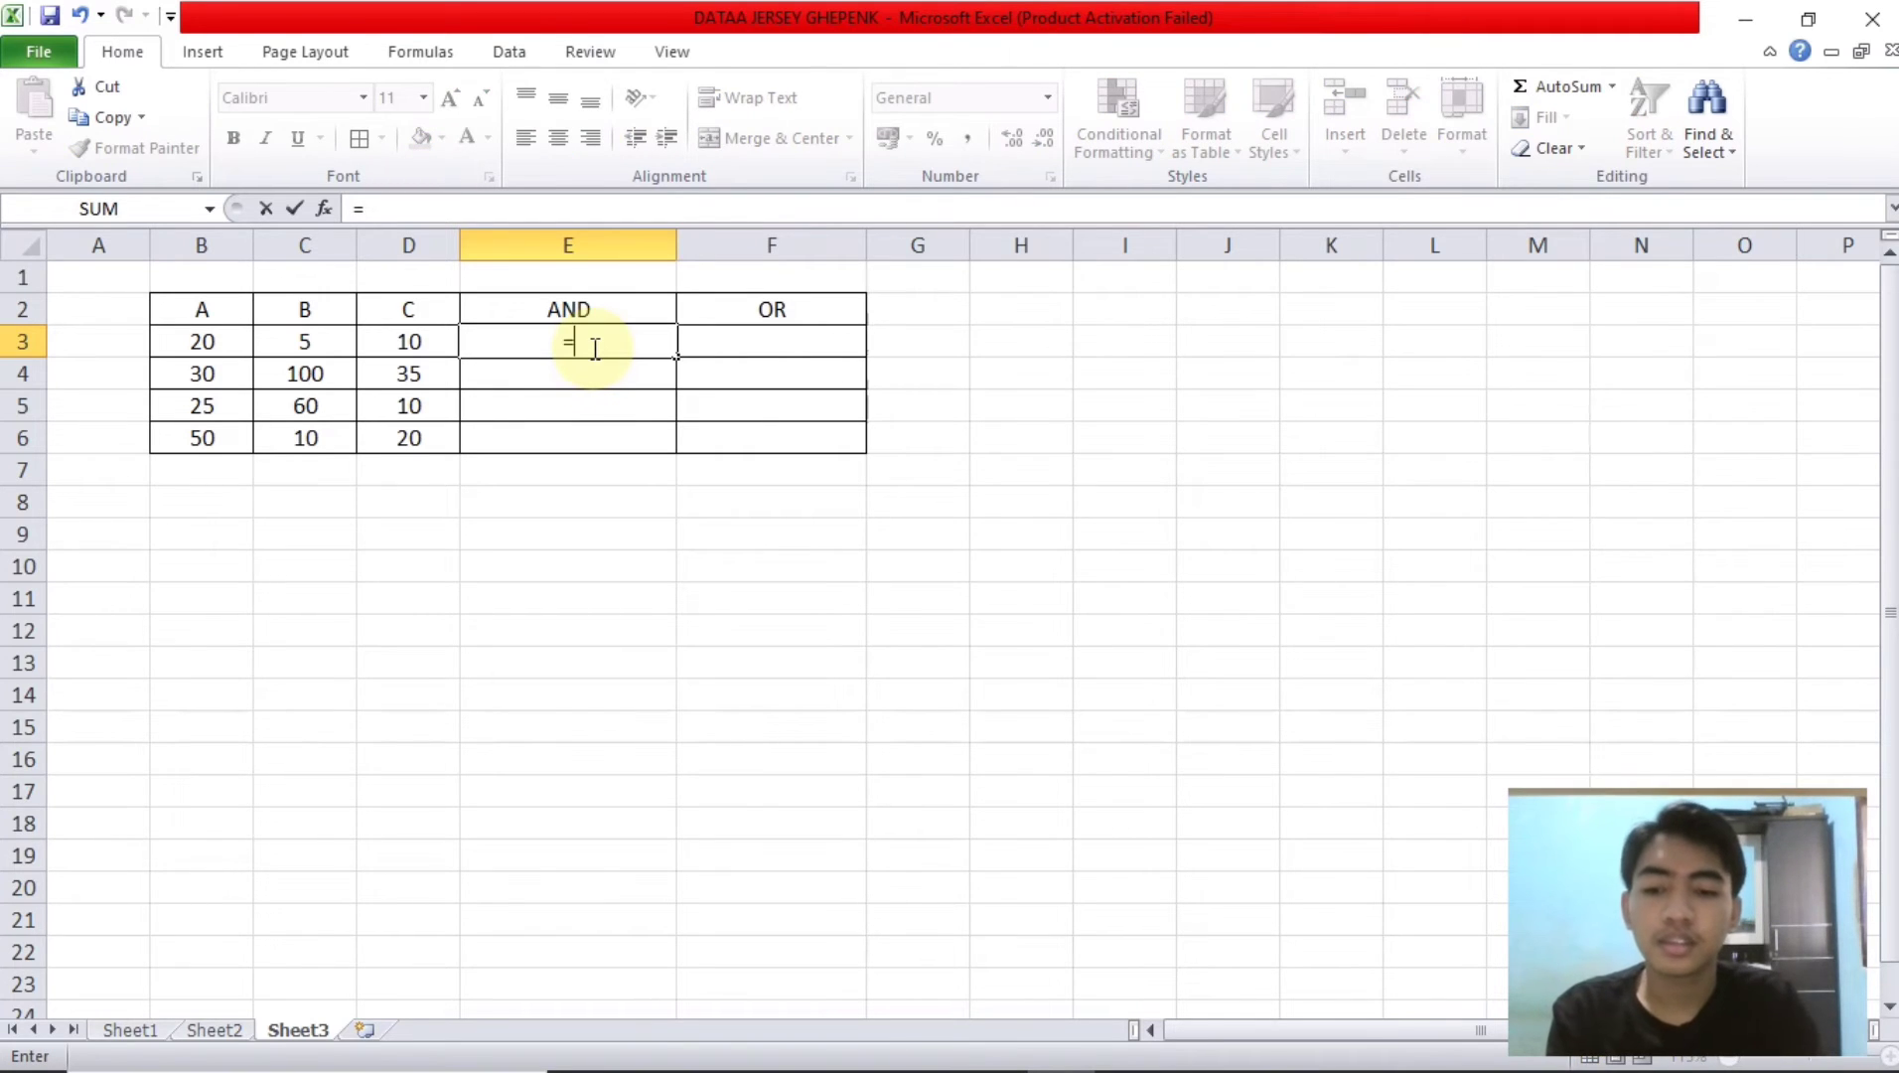
text(AND)
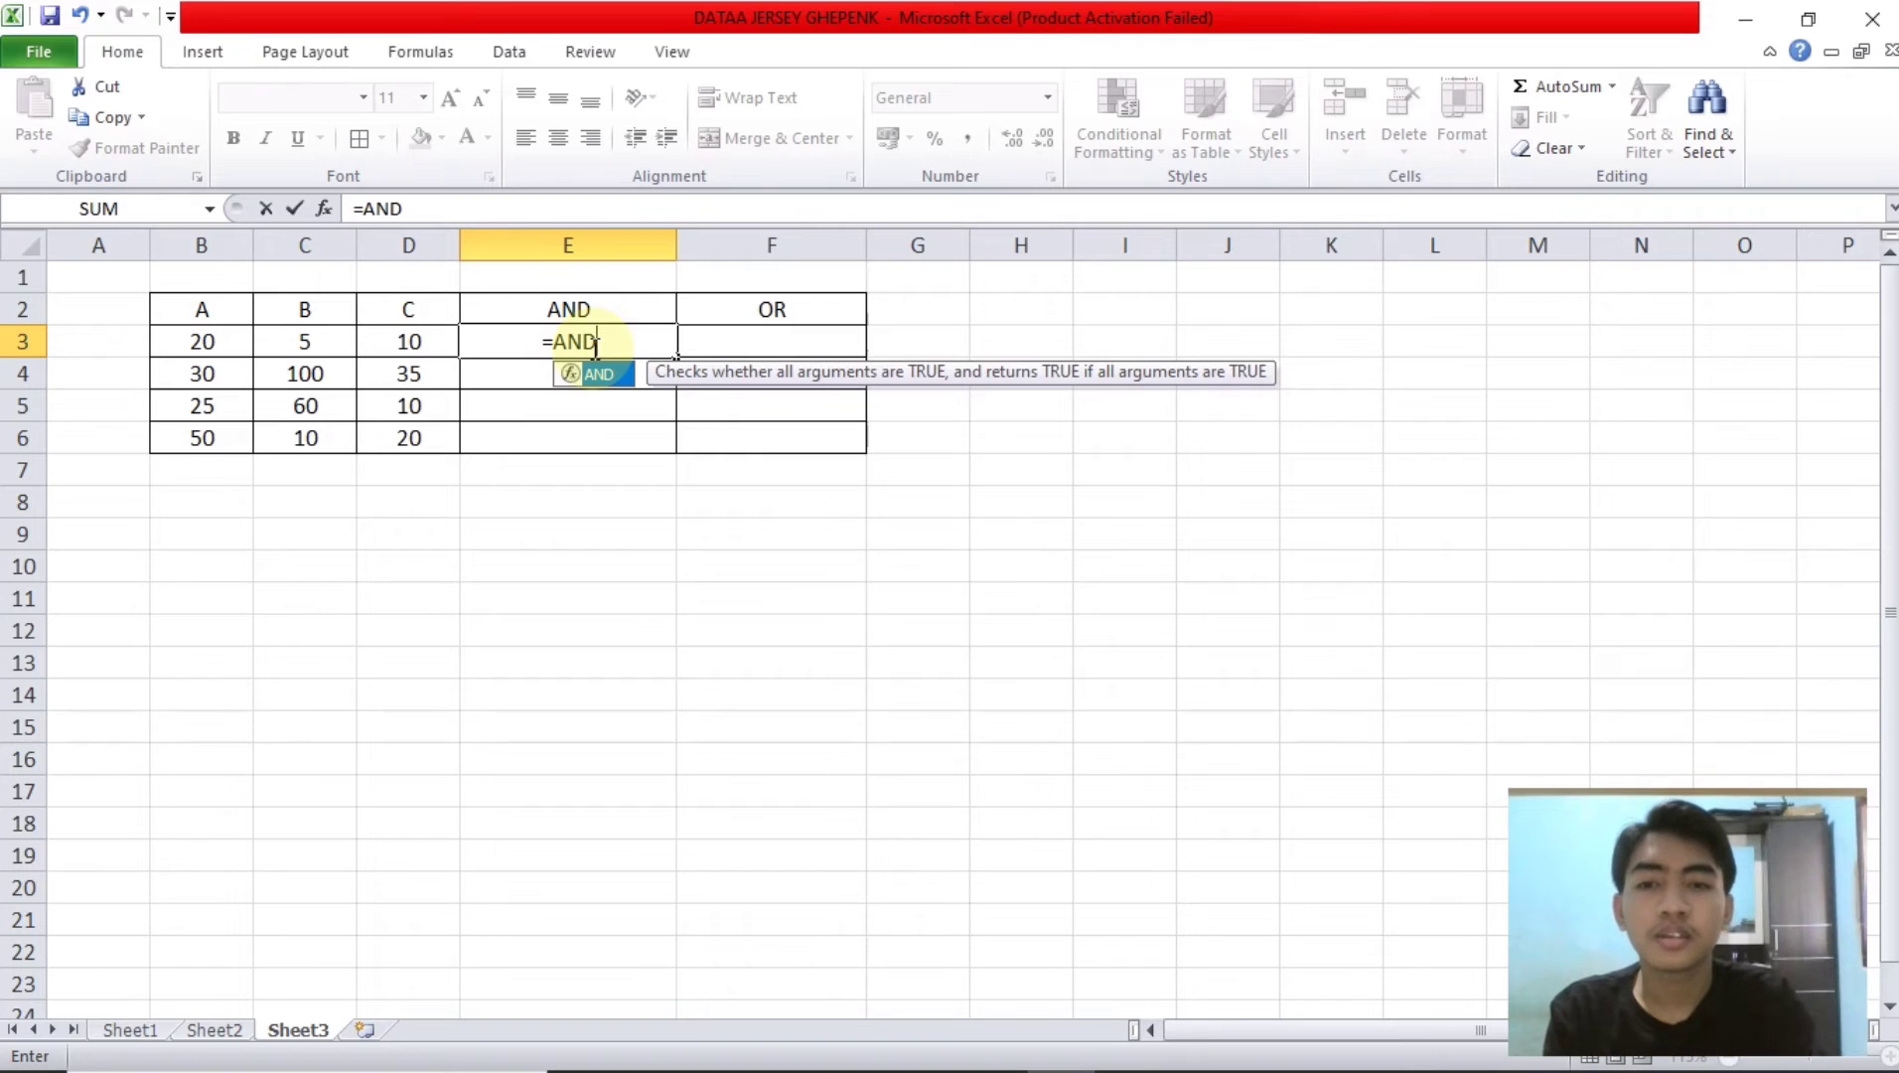
text(()
click(212, 347)
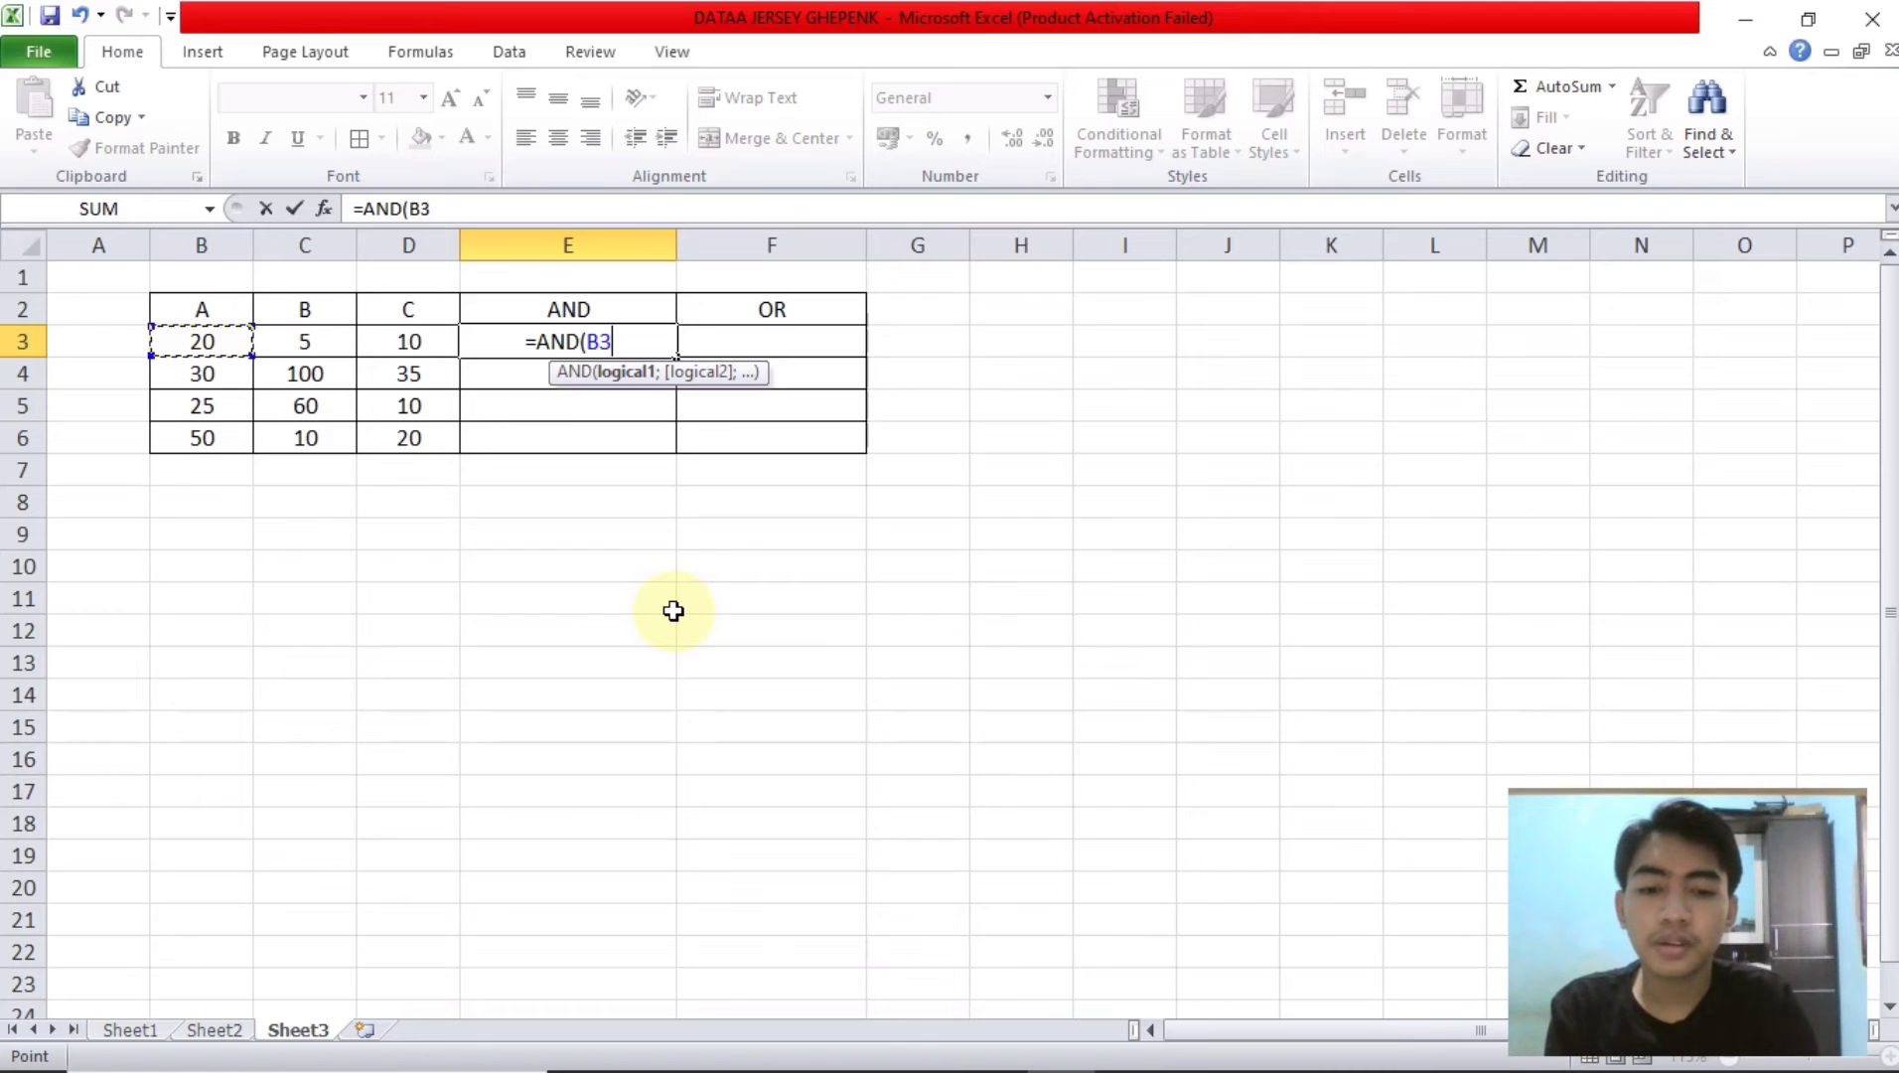
text(>)
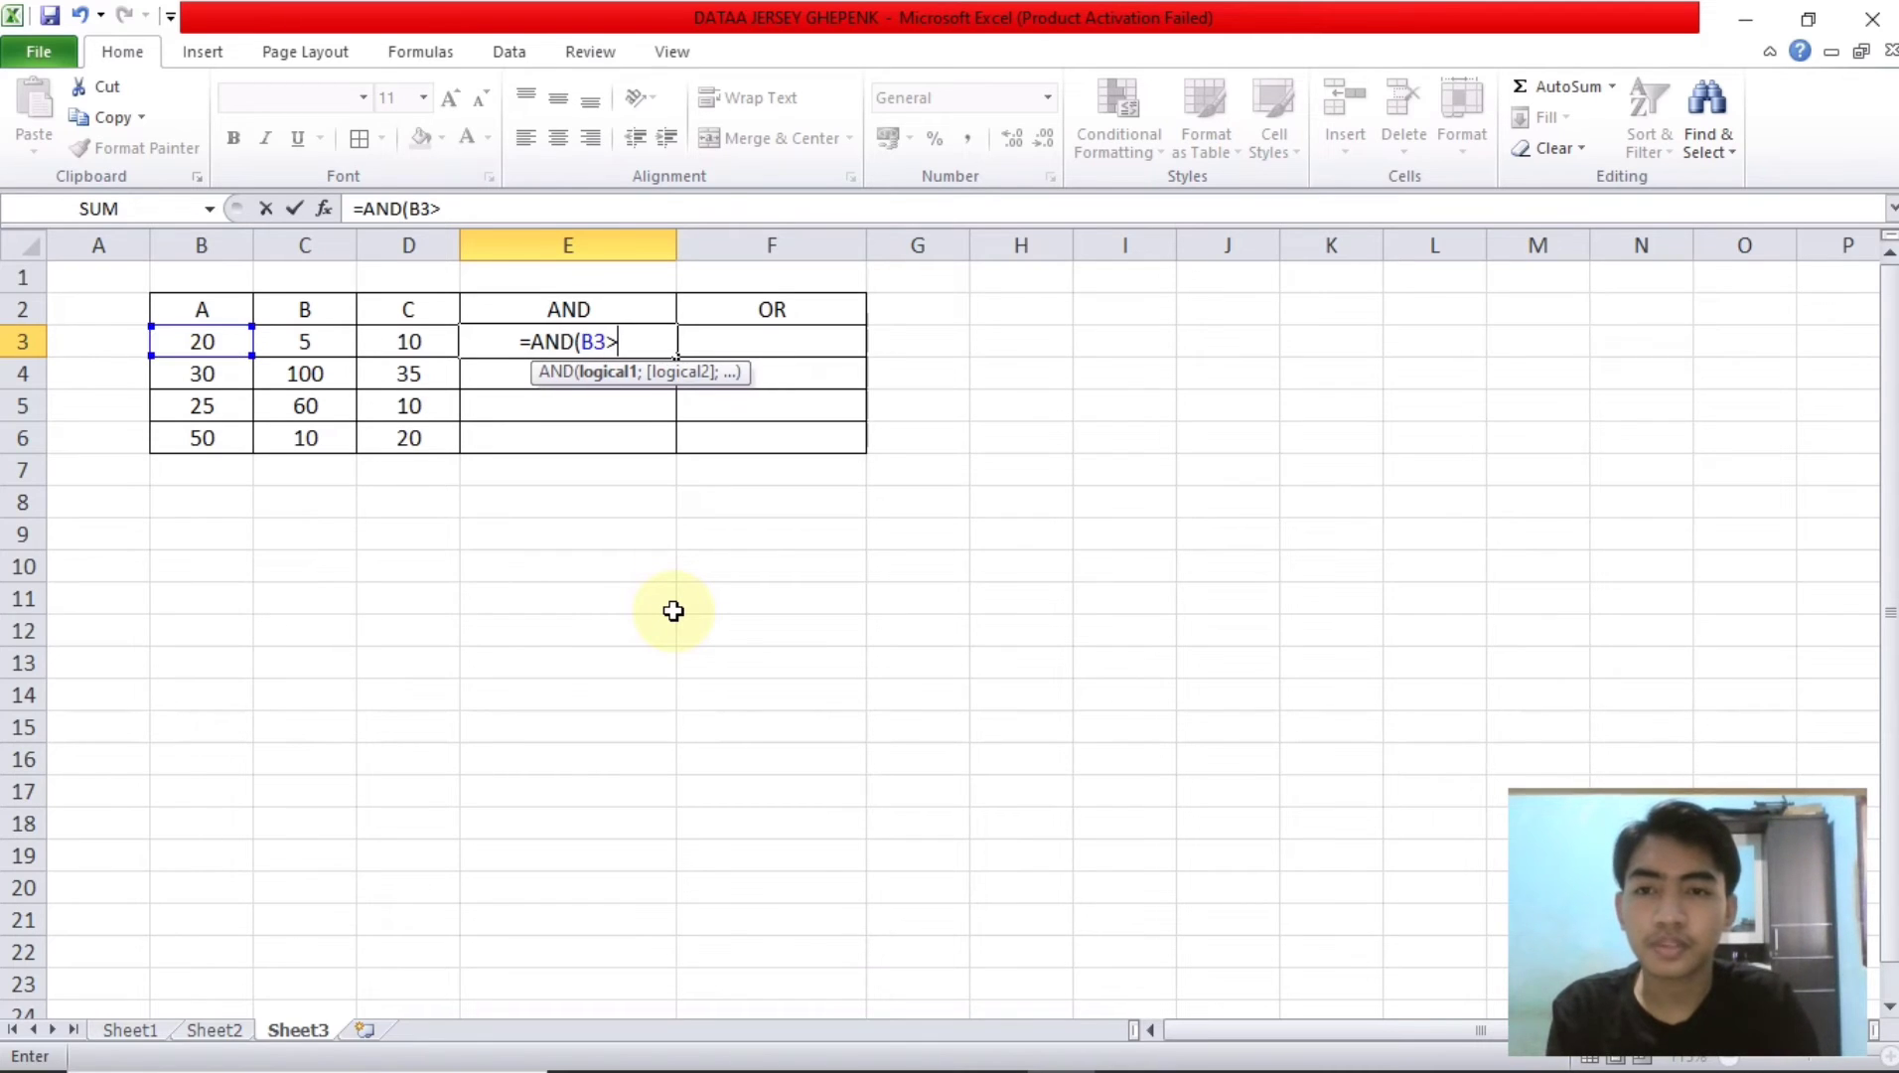
click(318, 343)
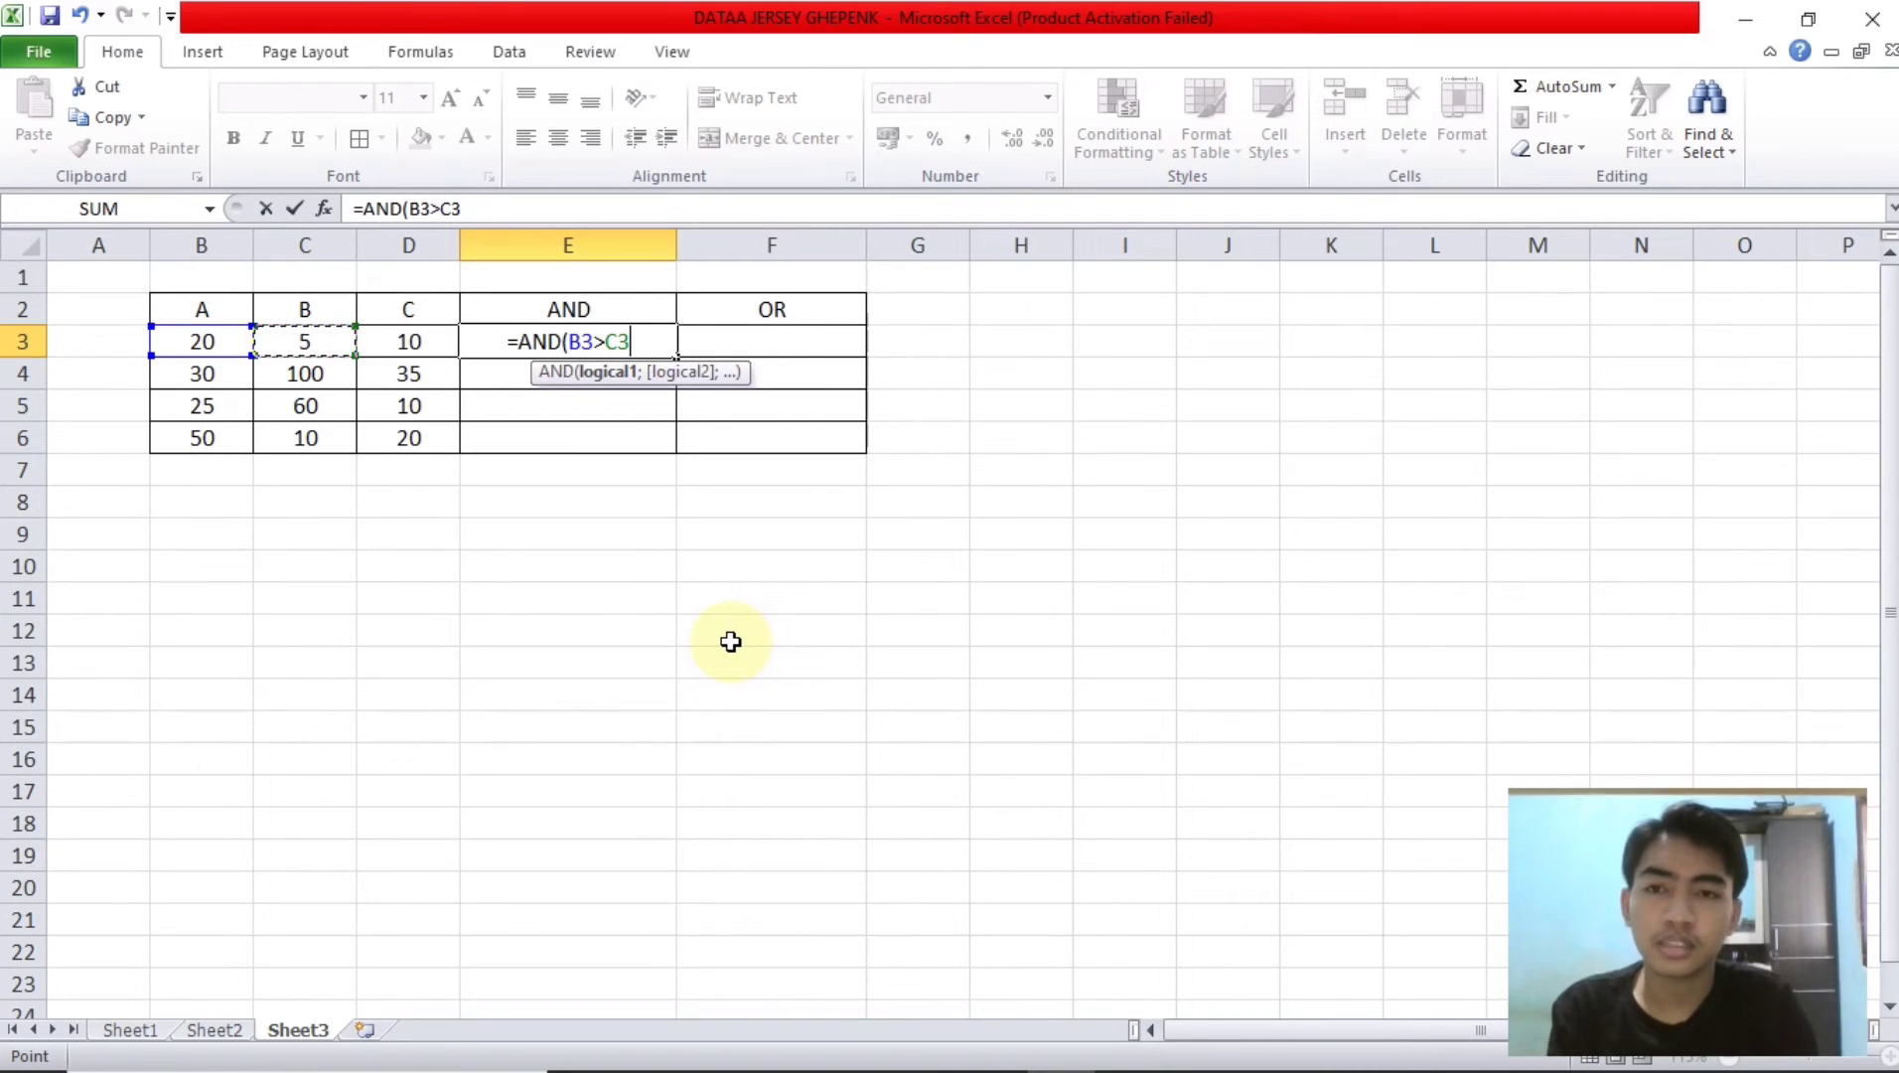
text(;)
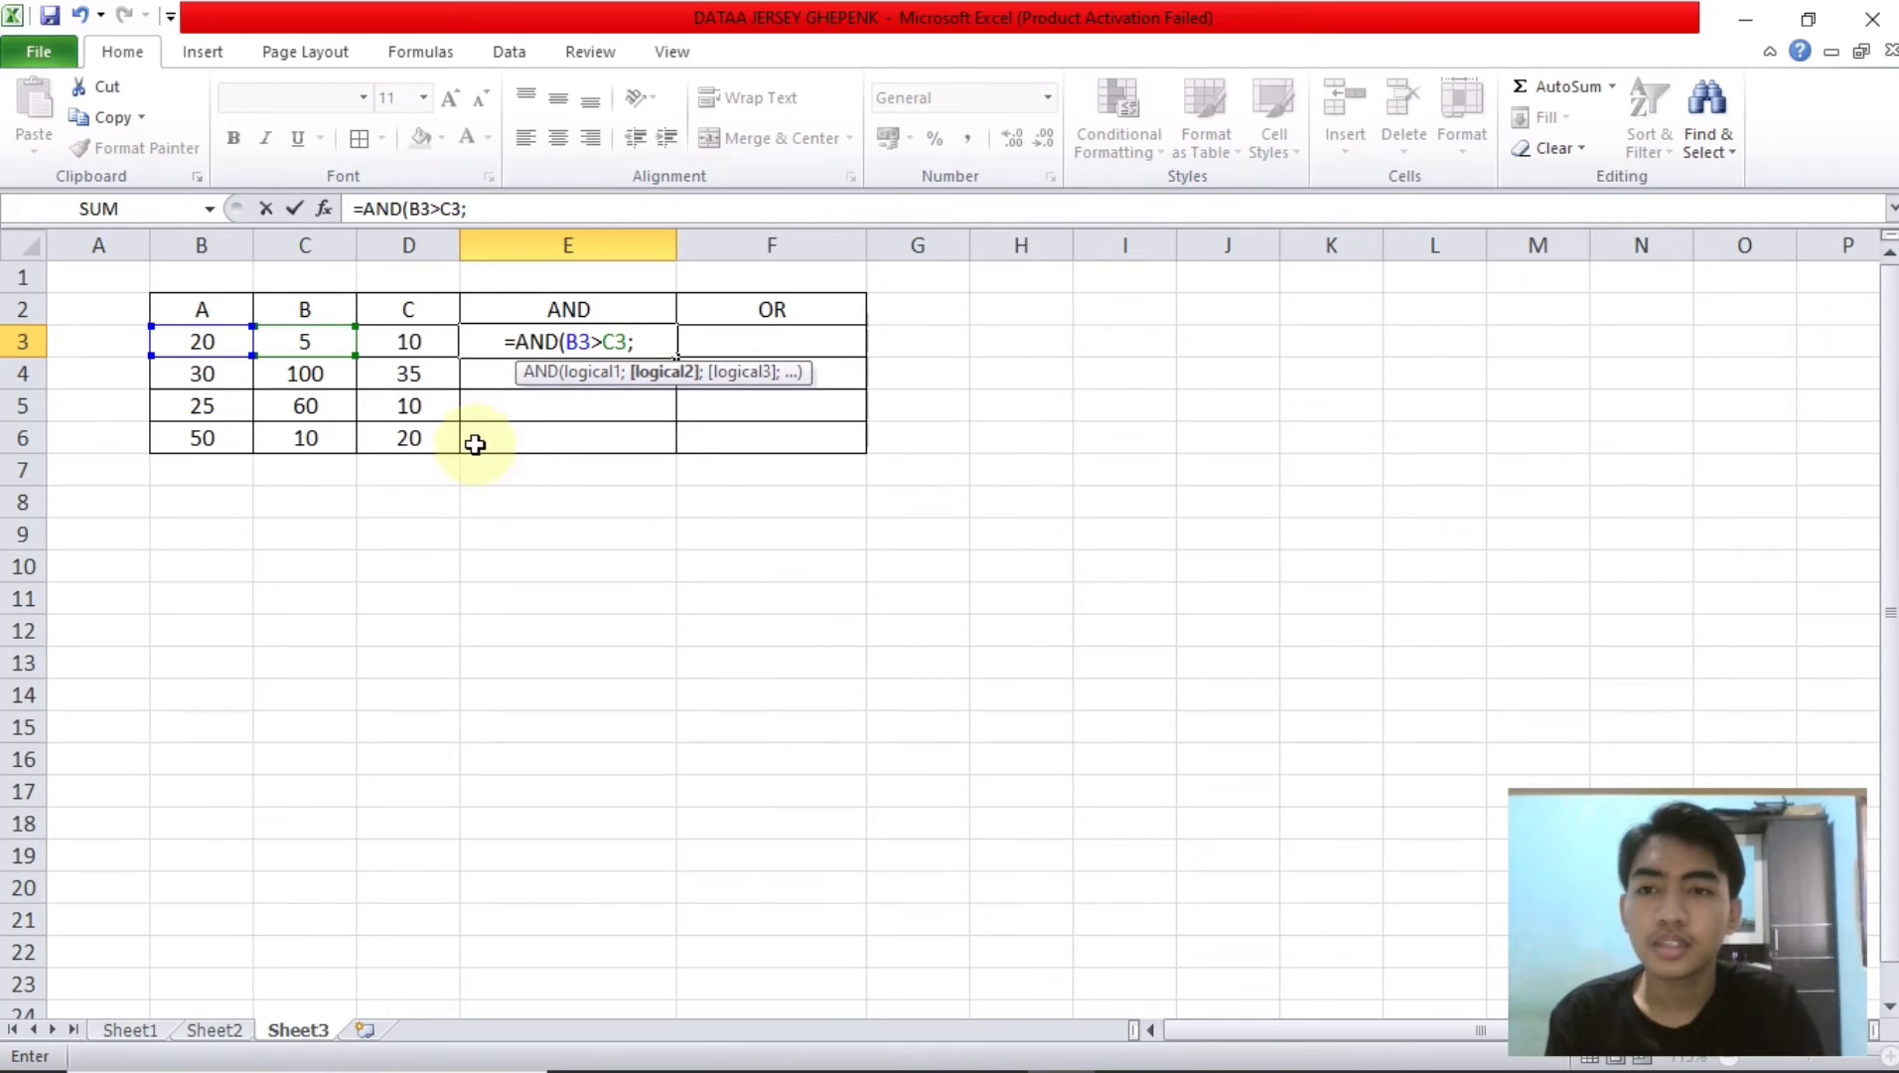
click(302, 346)
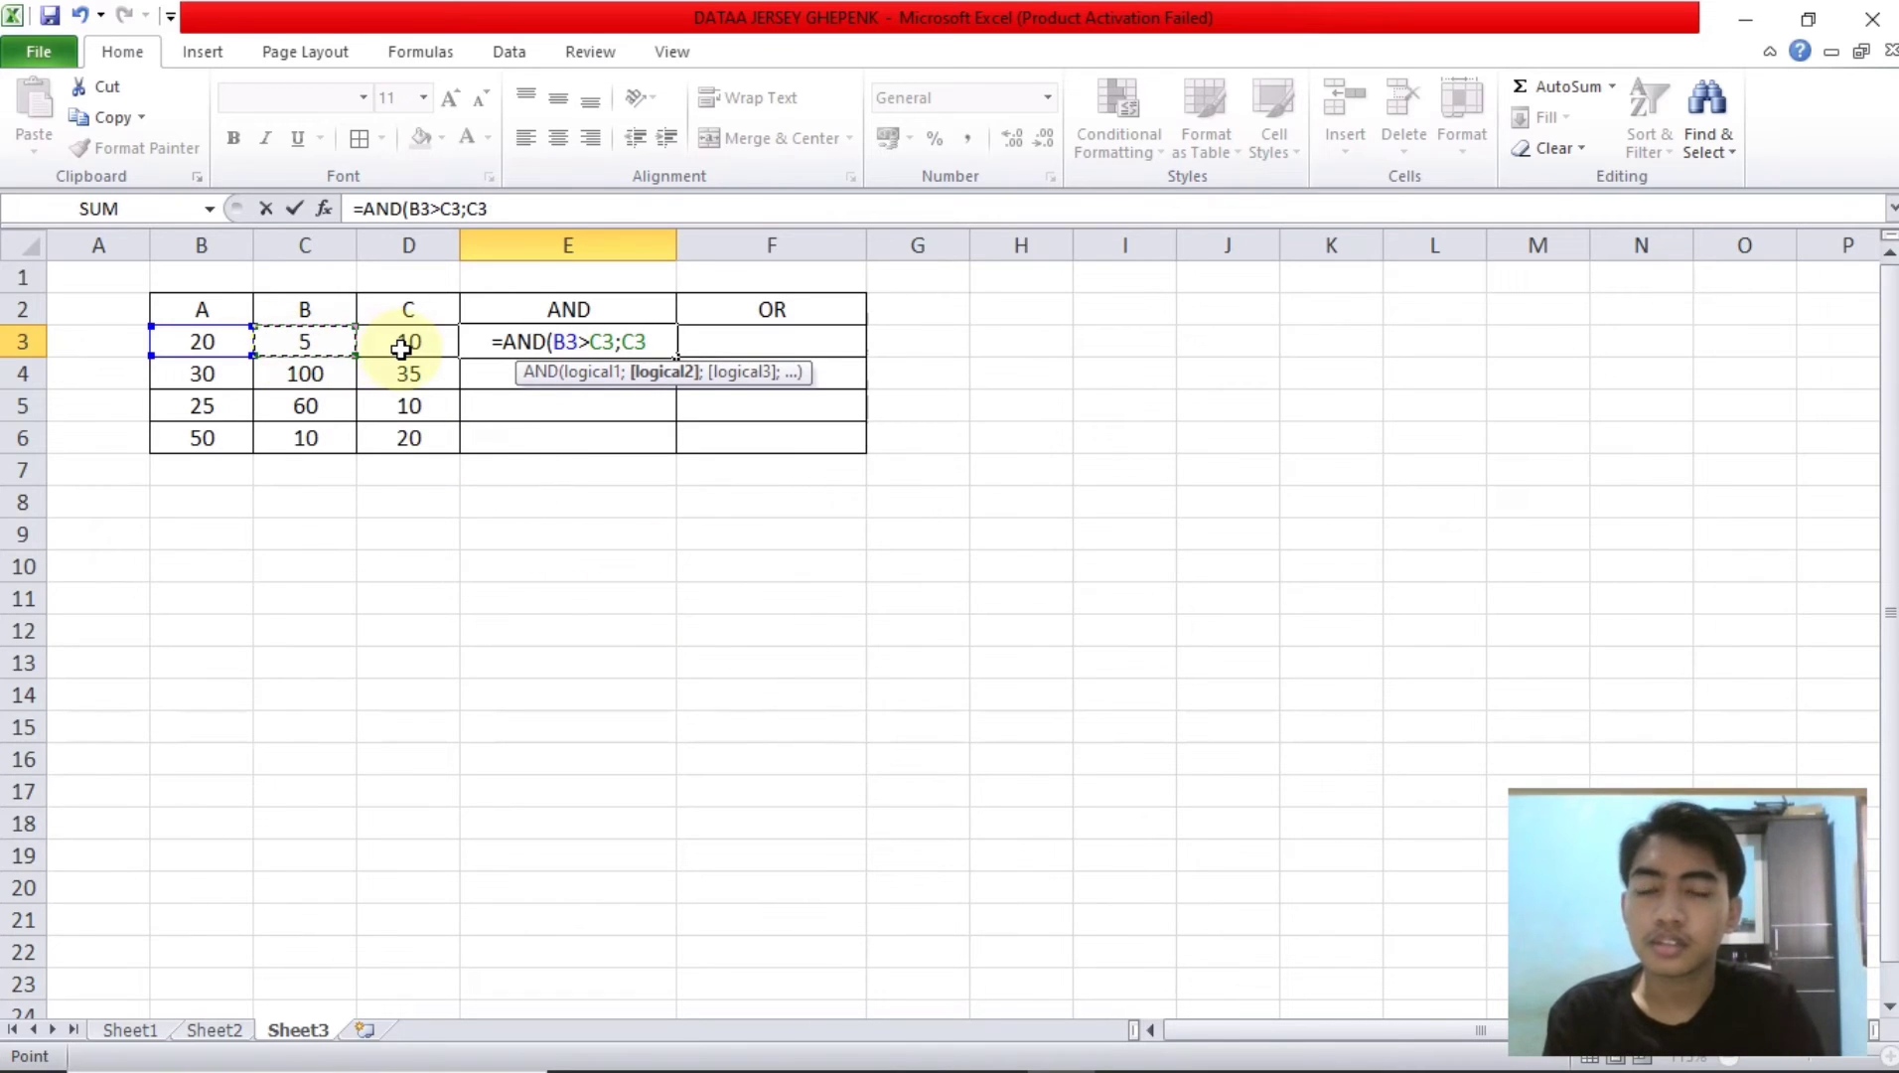
text(<)
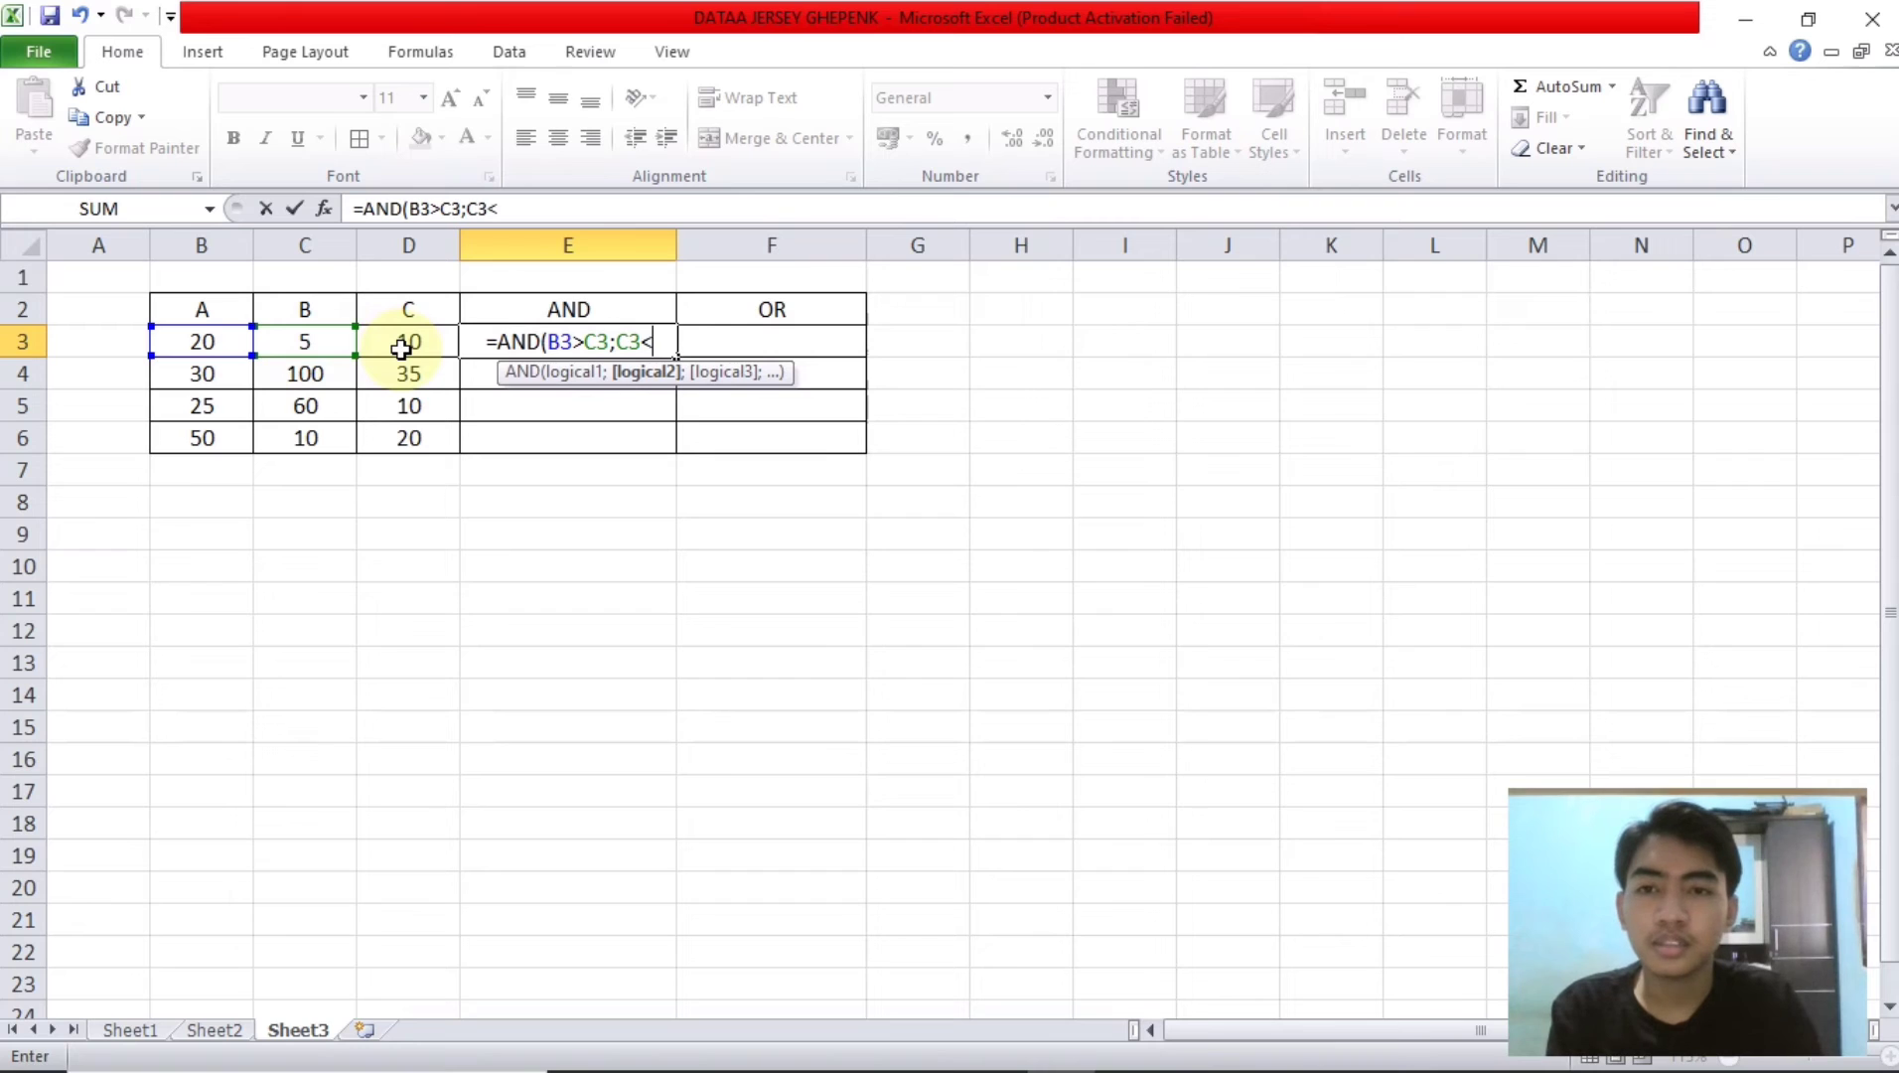
click(401, 348)
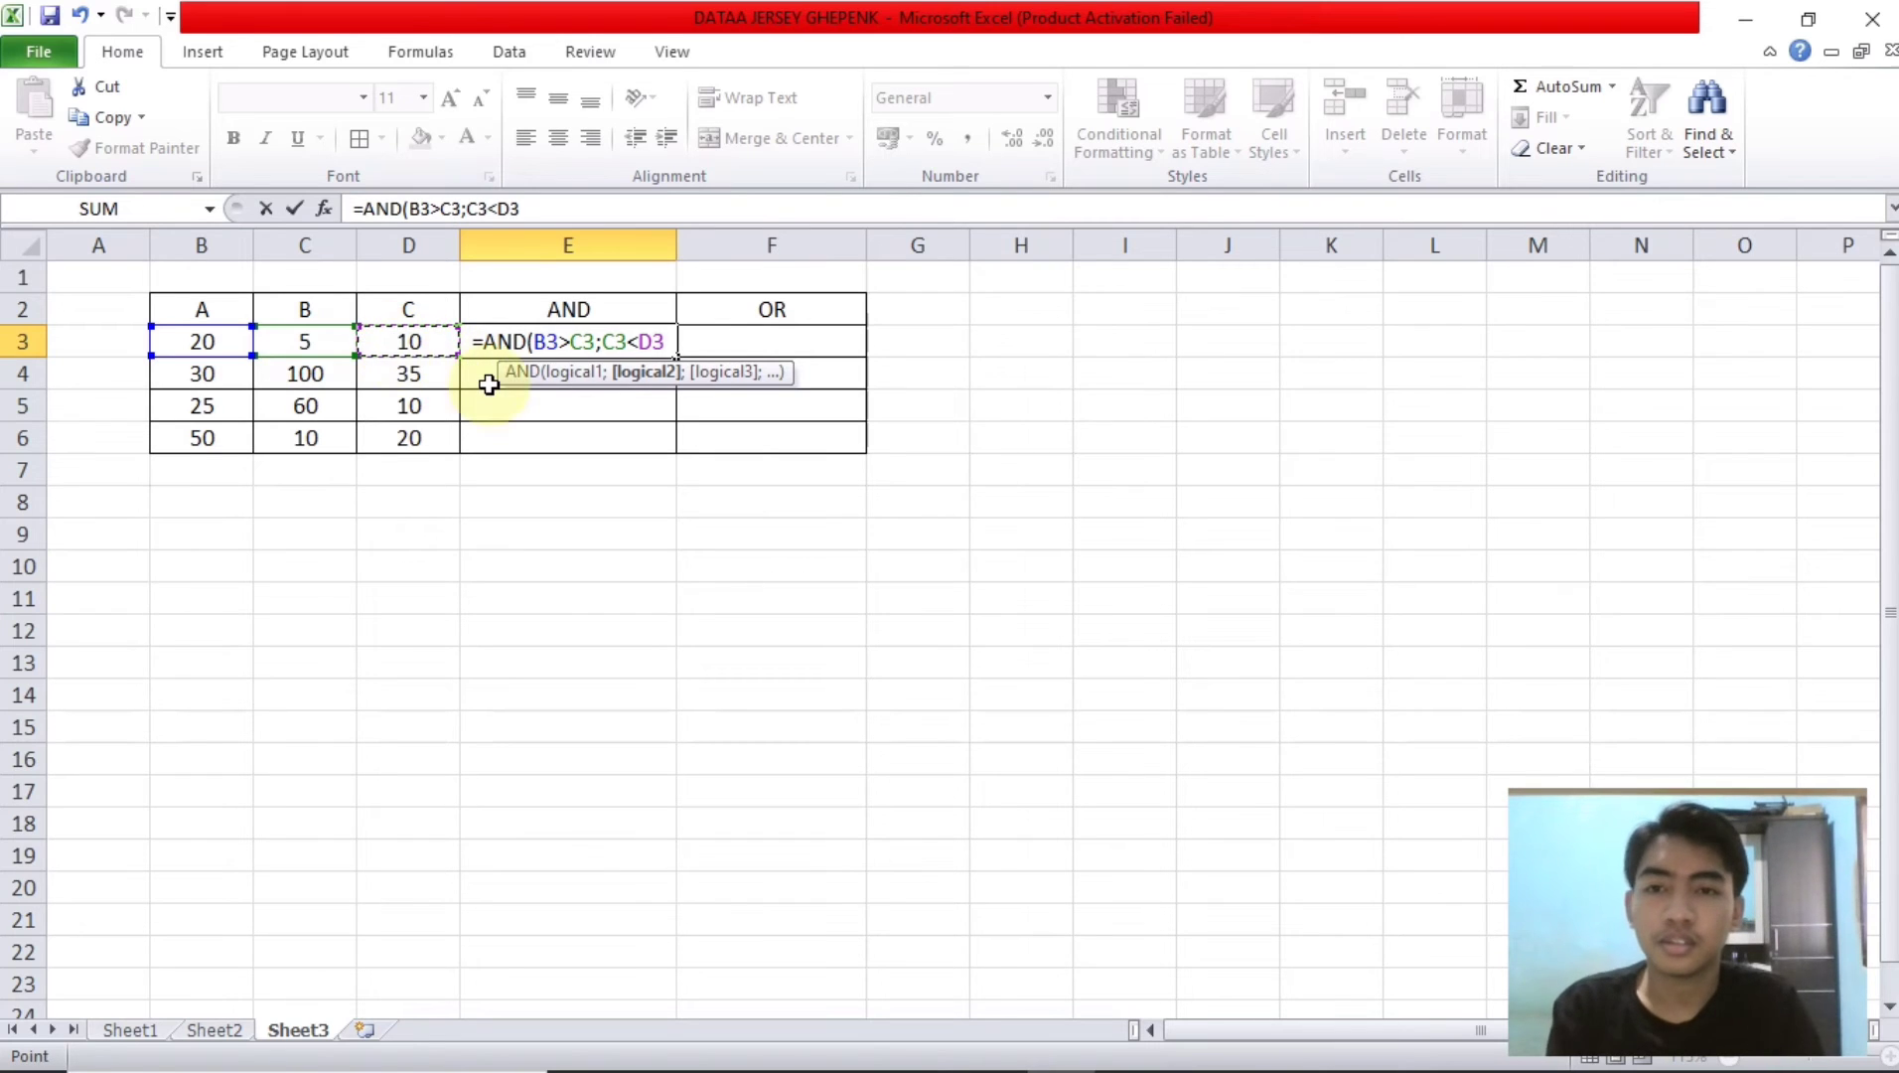
key(Return)
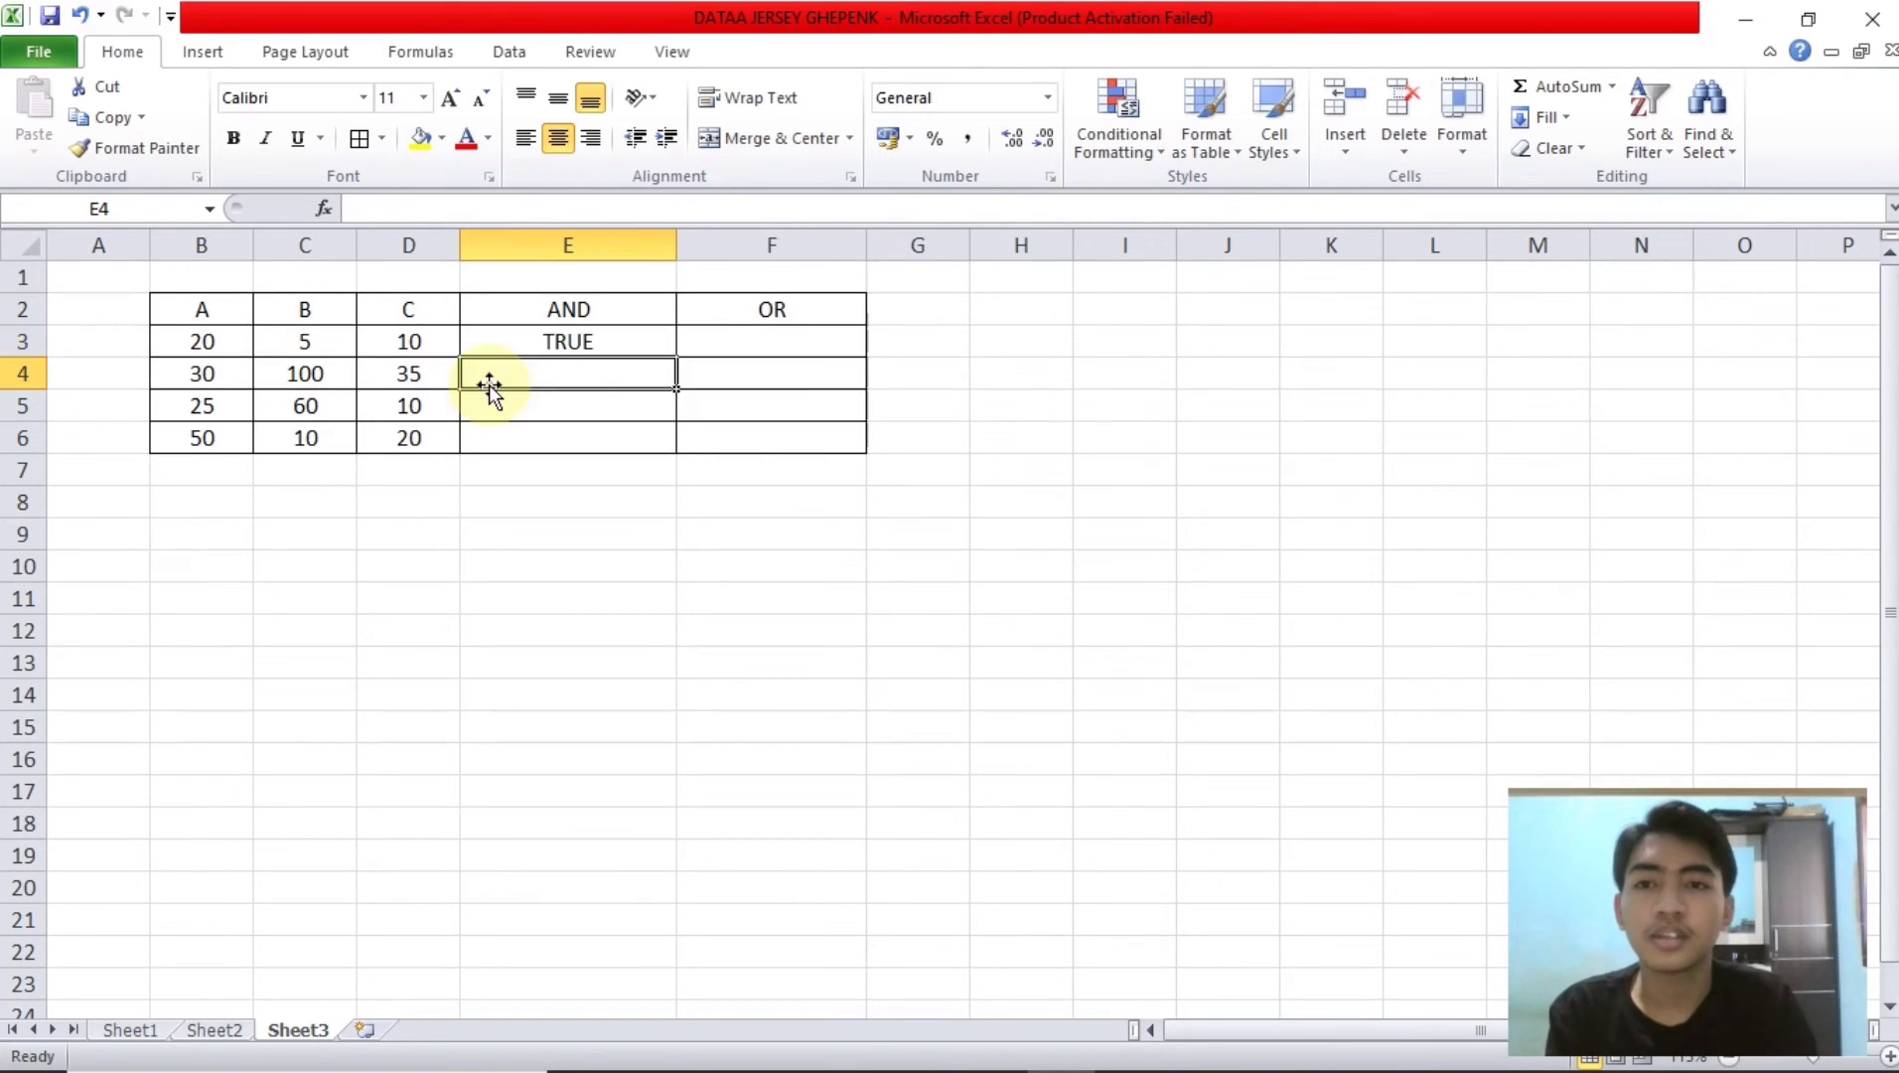
Step: Copy the AND formula from E3 down through E6
click(594, 345)
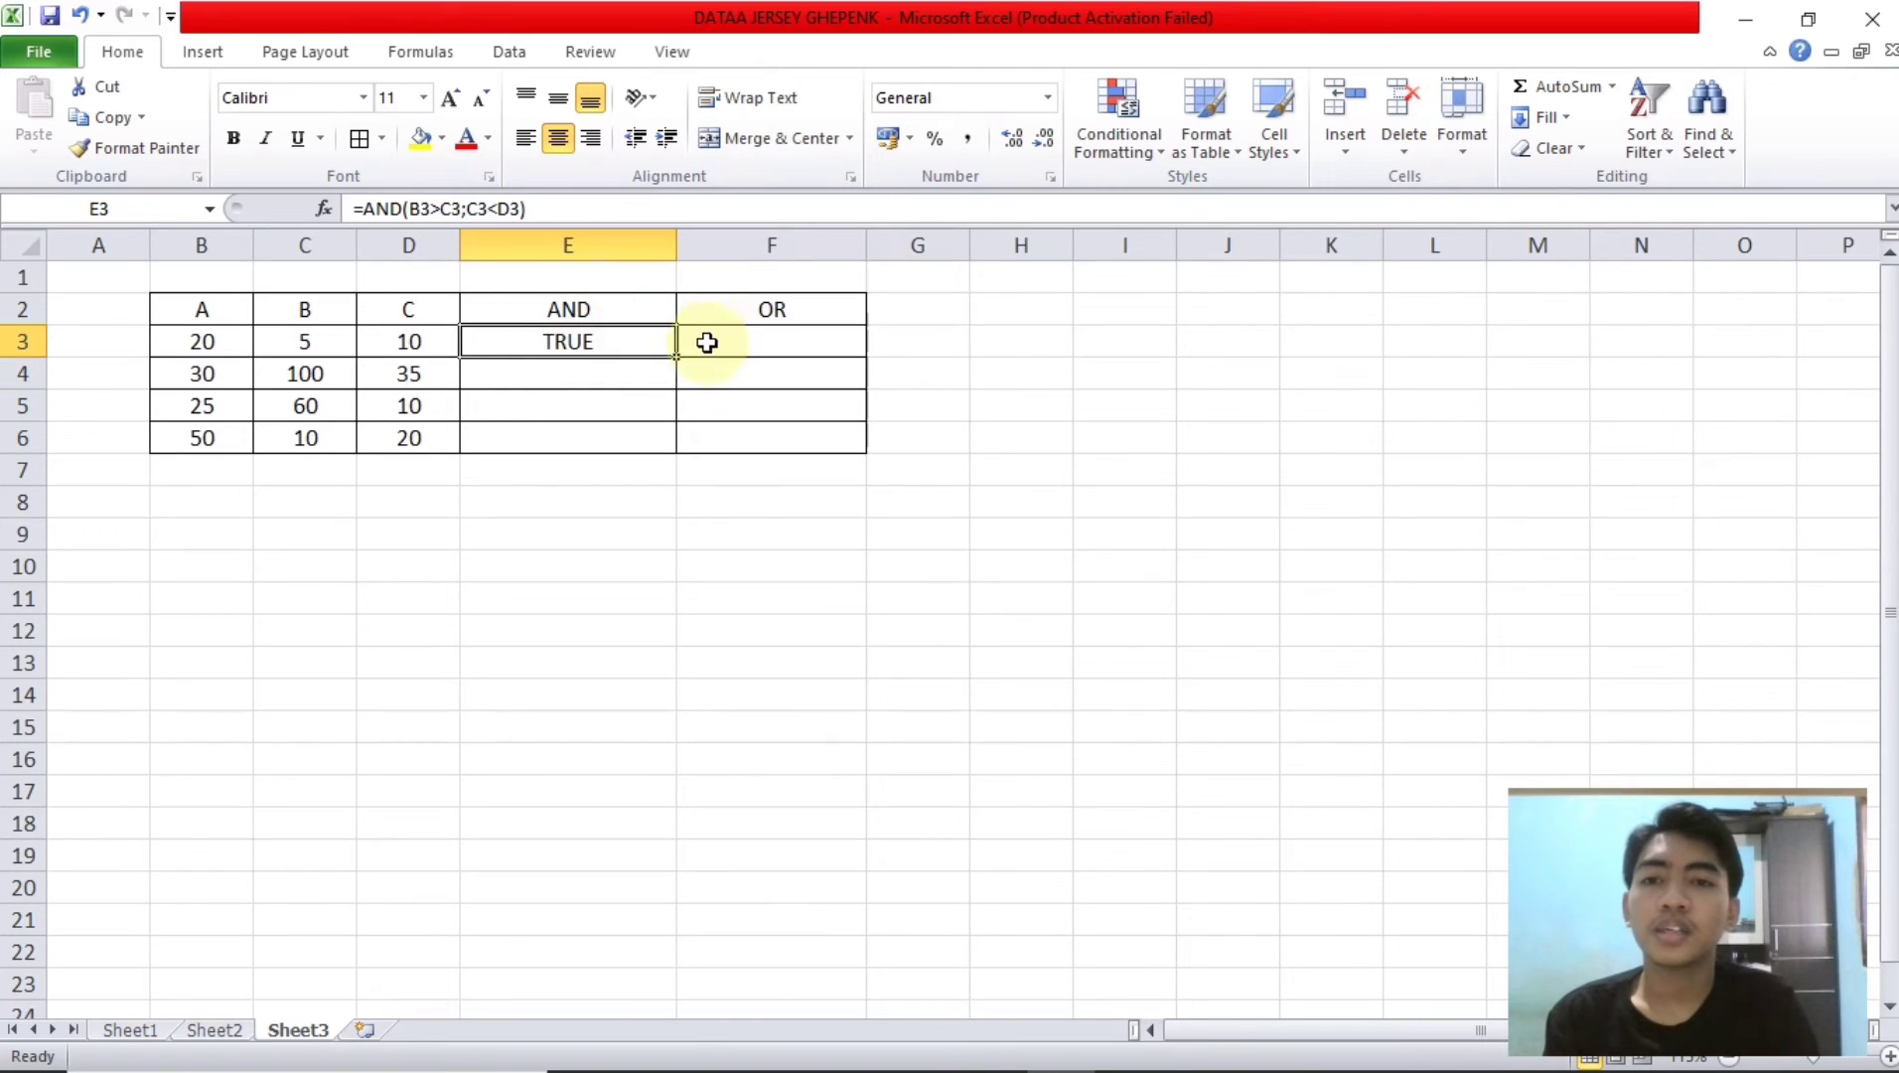
drag(680, 359, 670, 443)
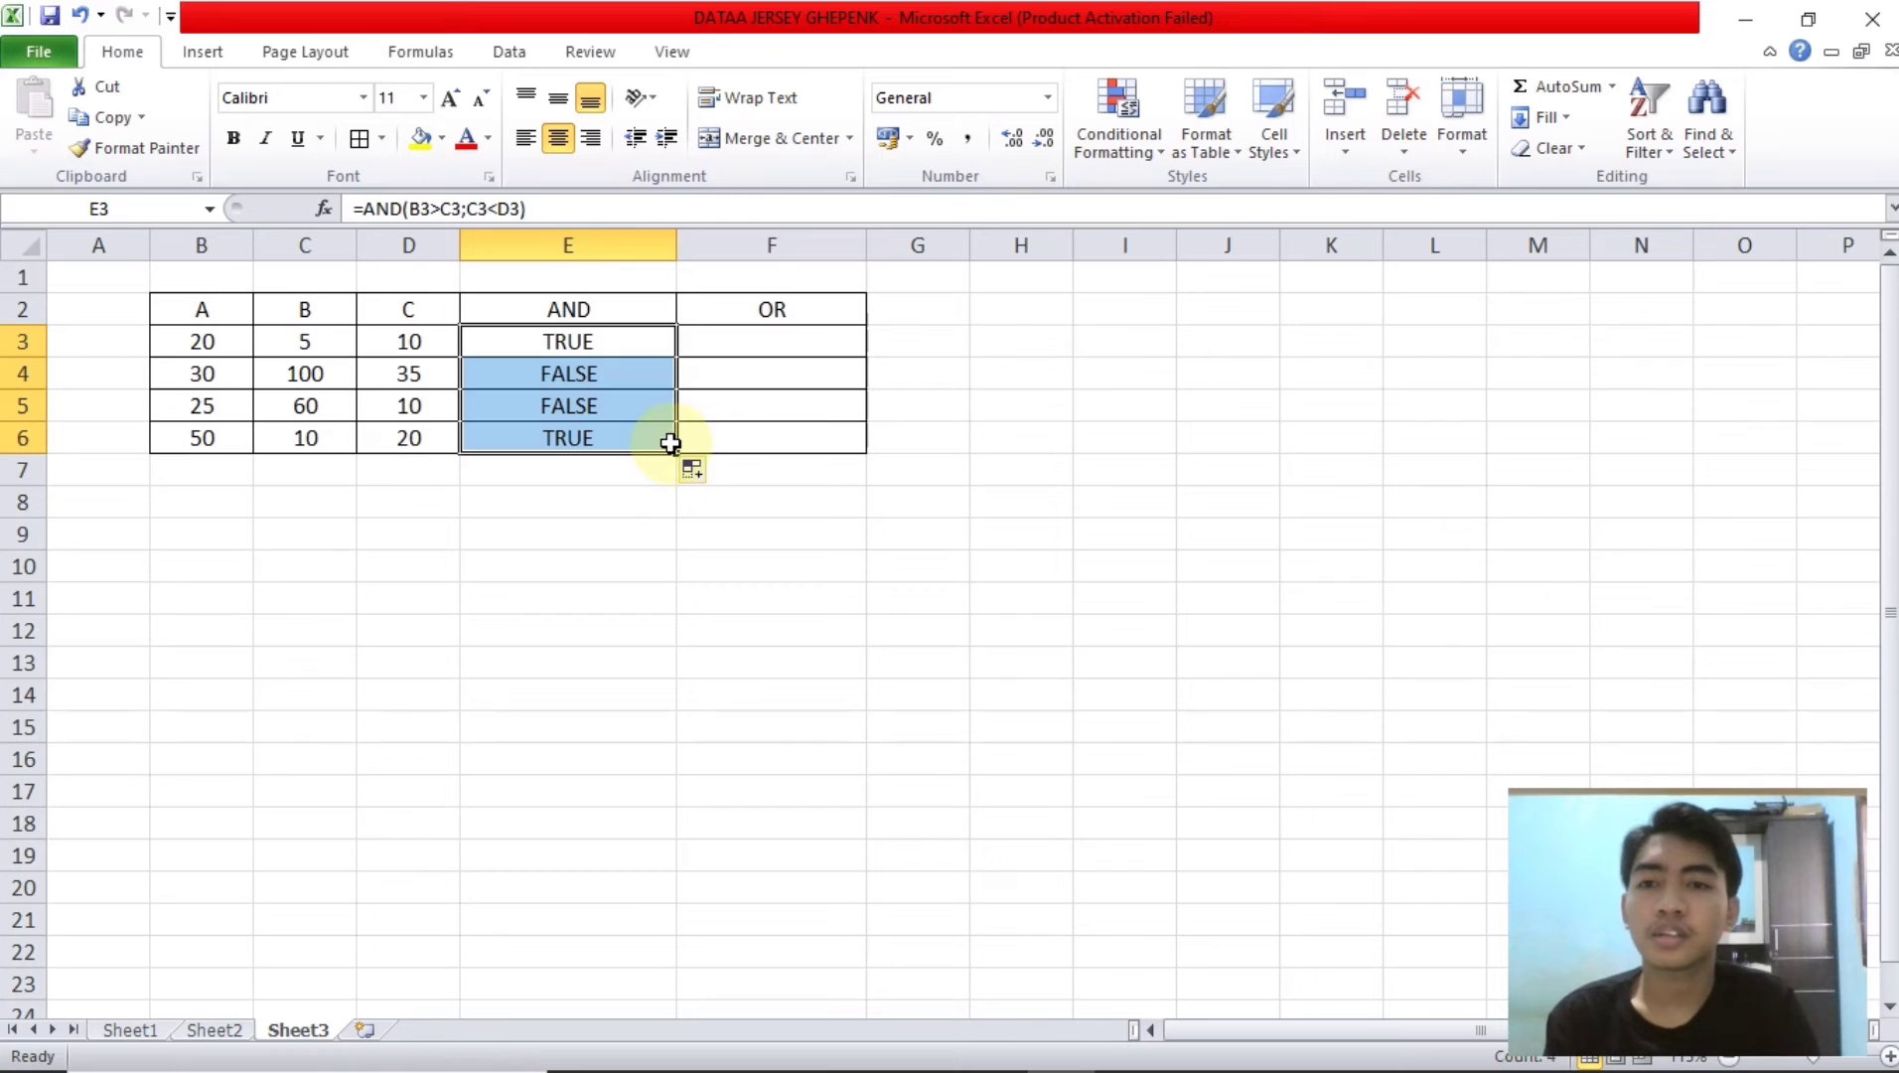
click(625, 500)
Step: Enter the formula =OR(B3>C3;C3<D3) in cell F3 under the OR heading
click(747, 340)
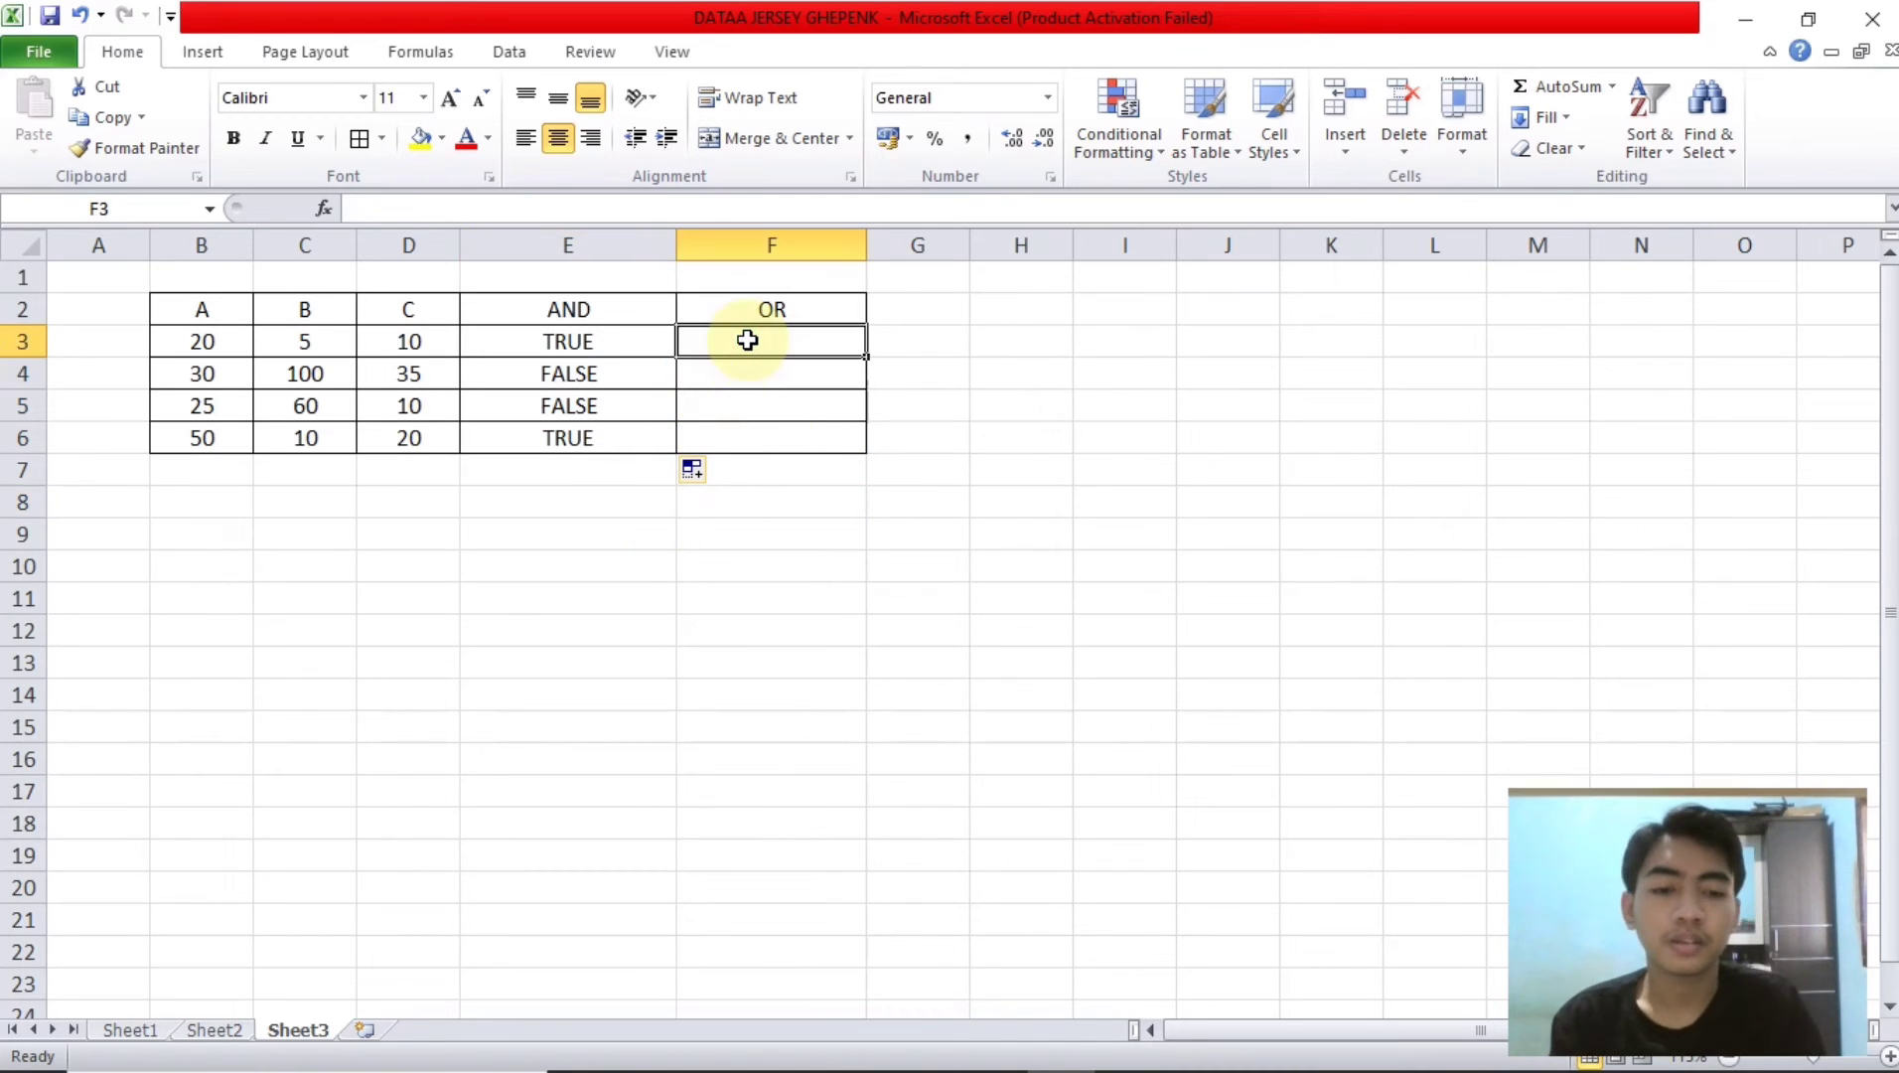
text(=)
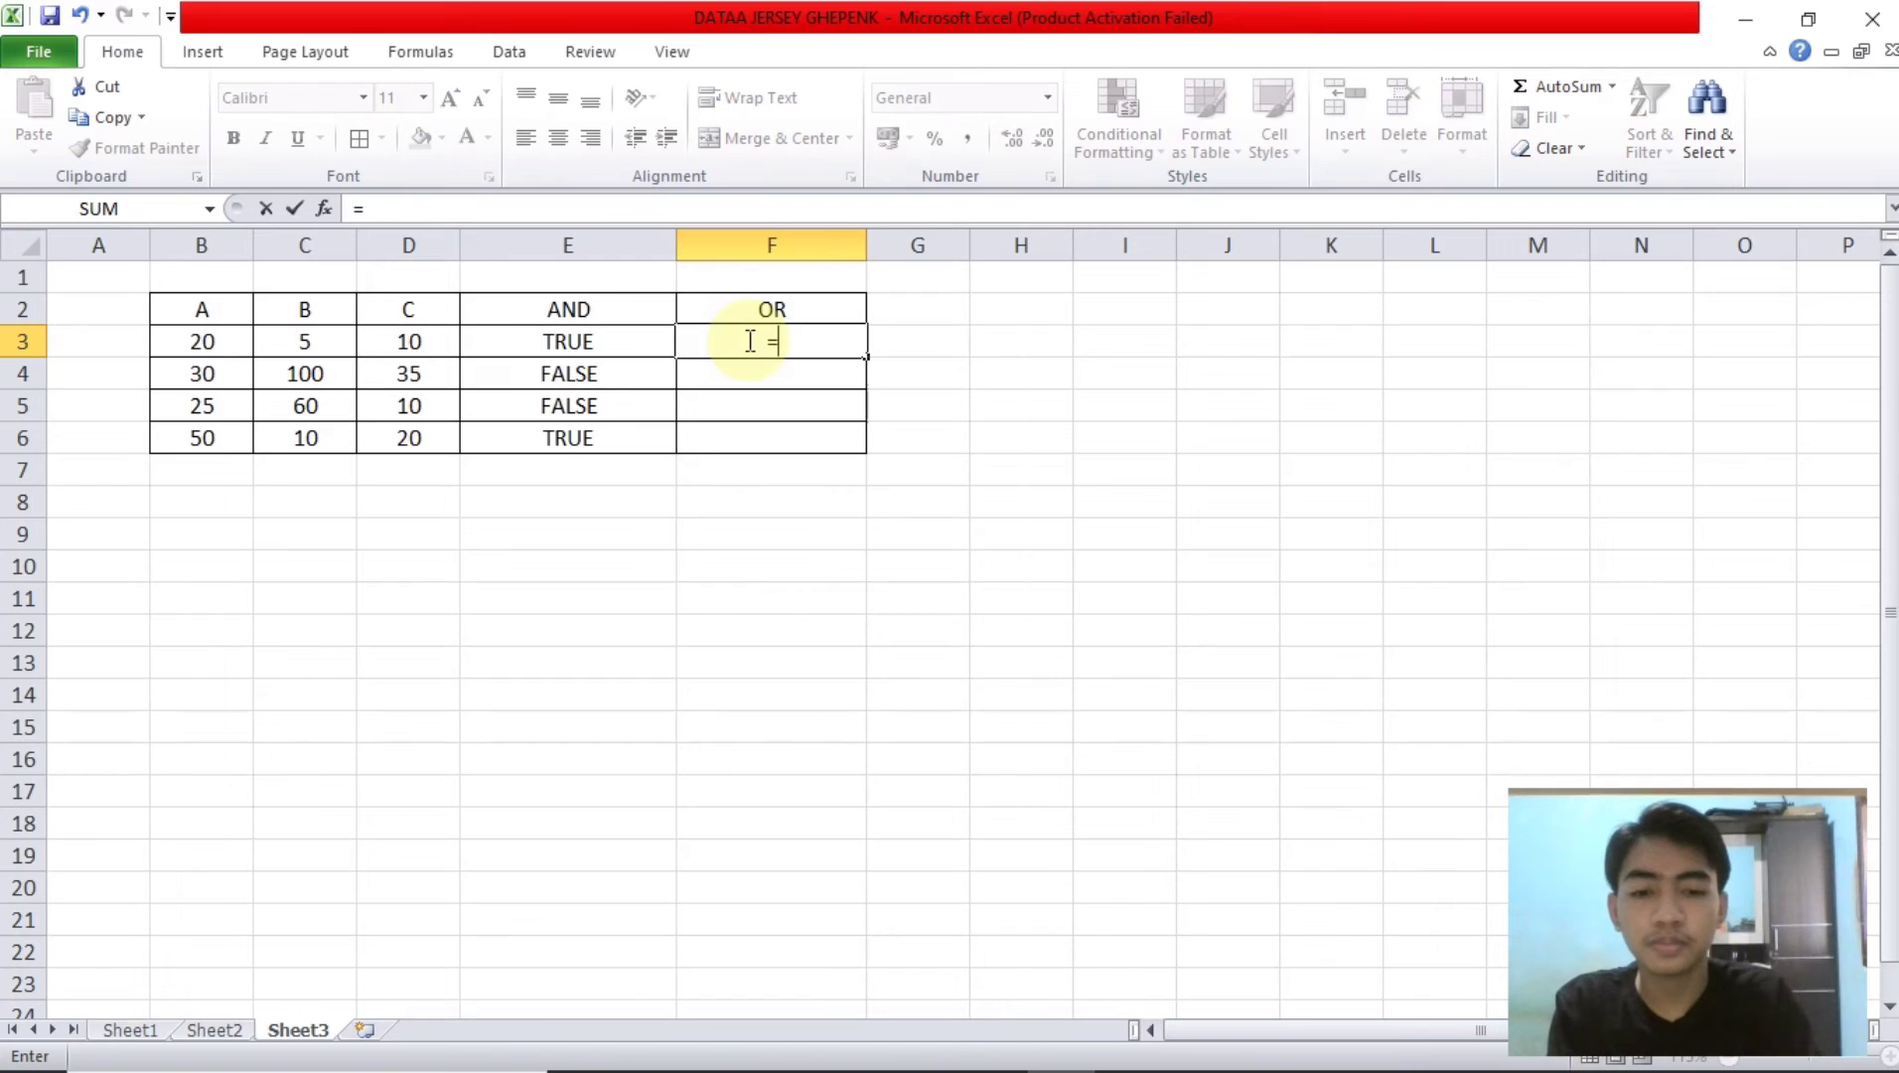
text(OR()
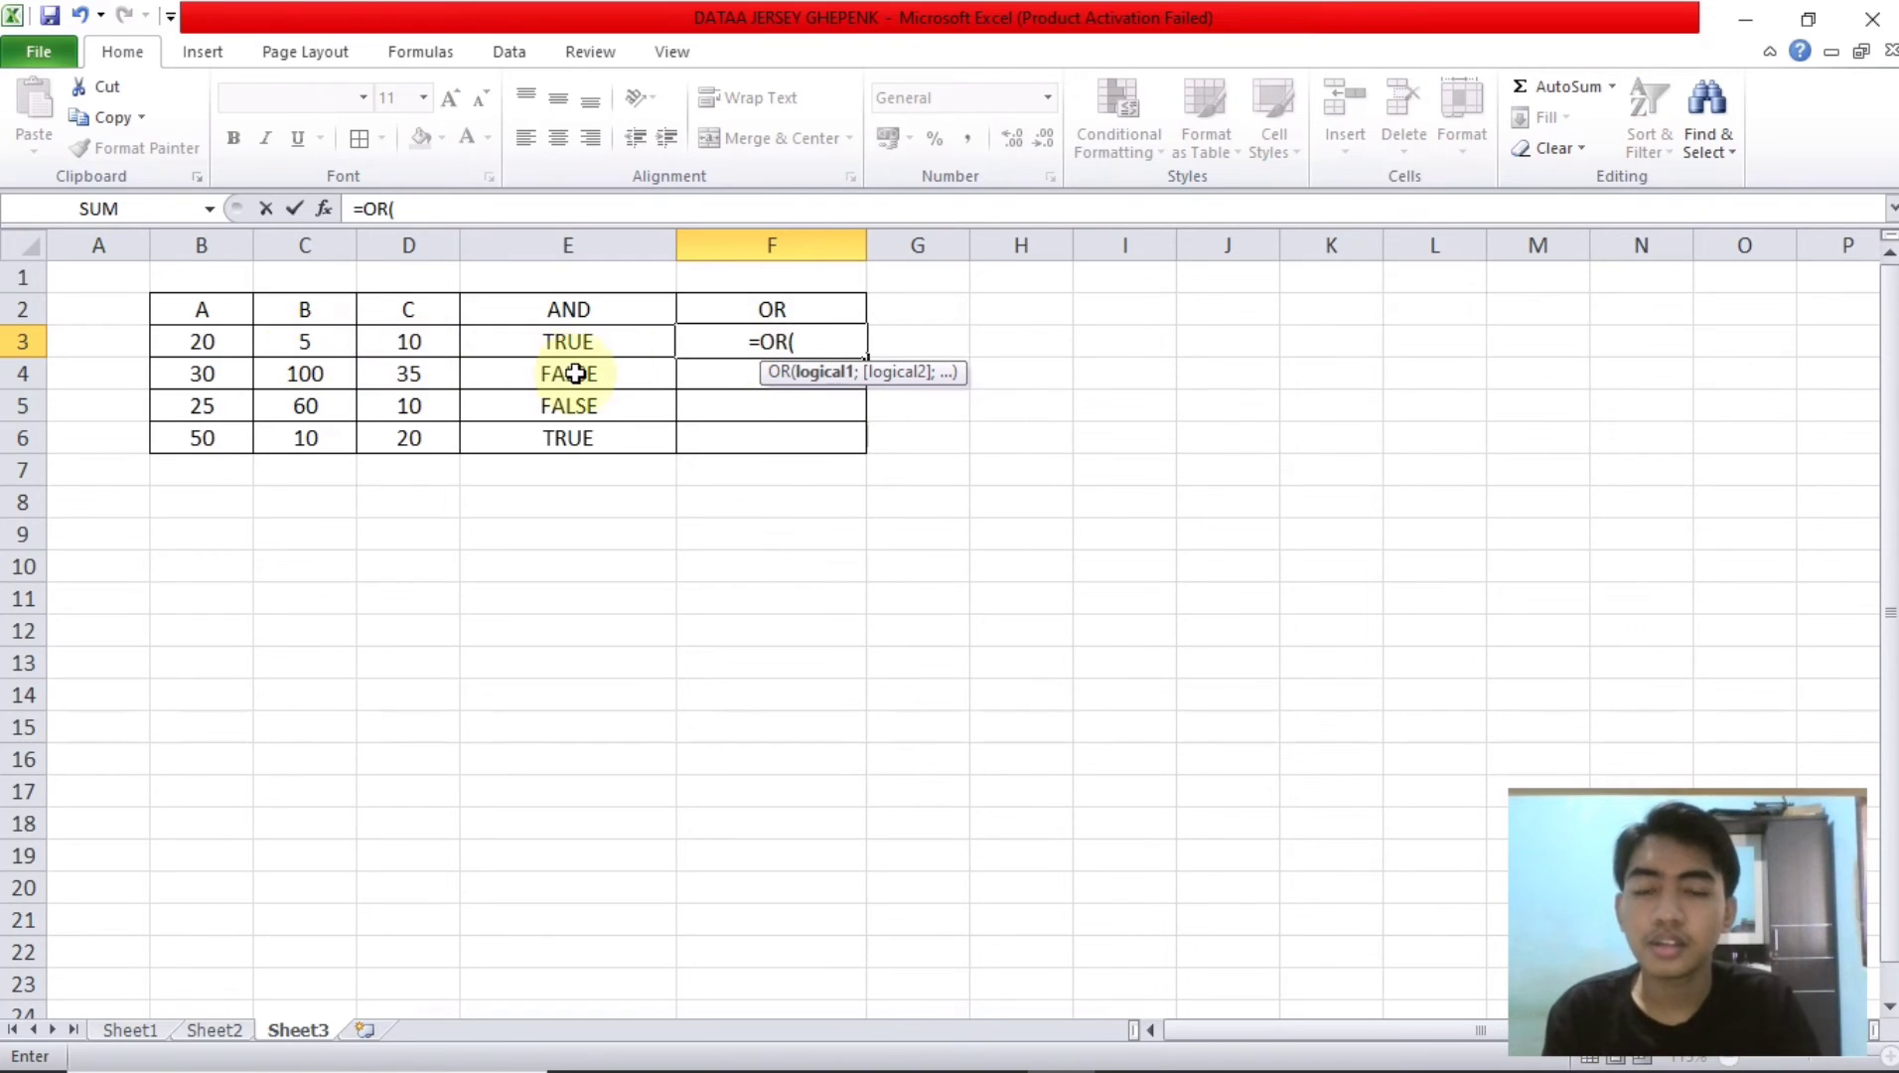
click(241, 340)
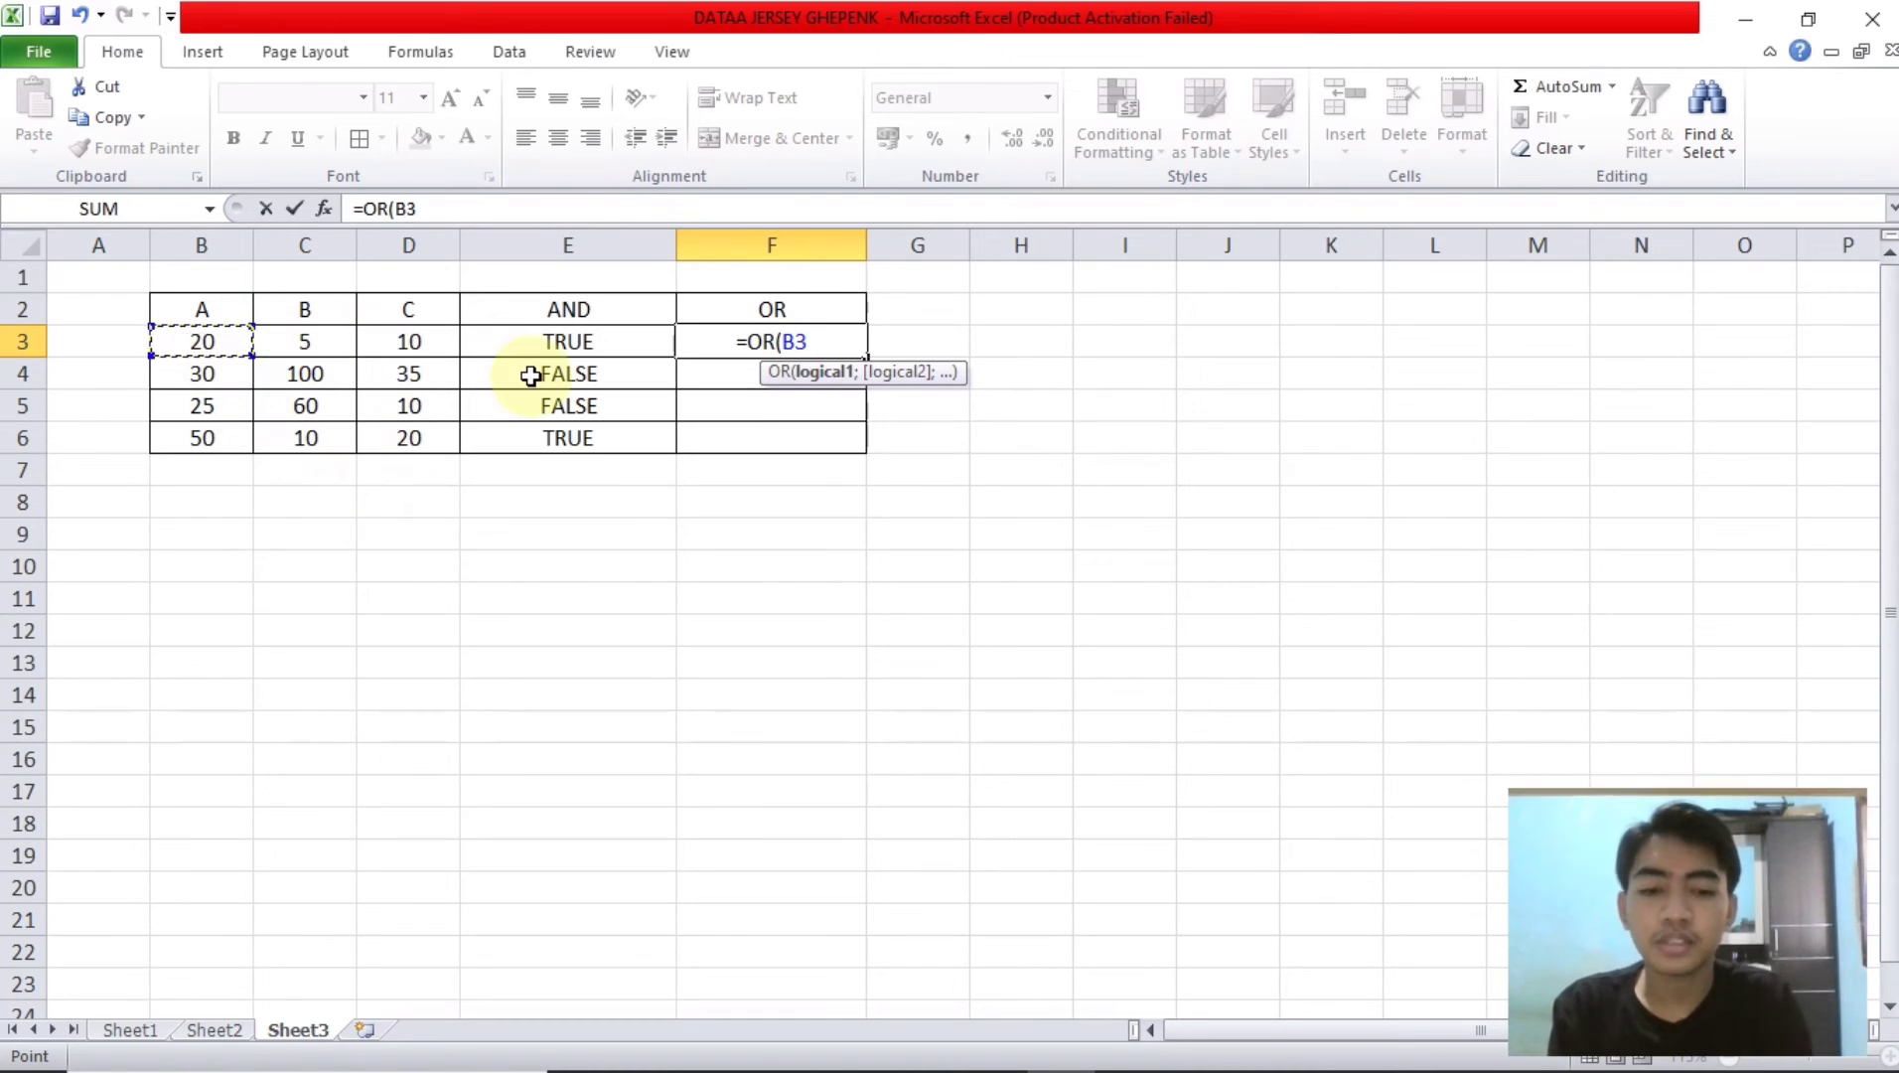
text(>)
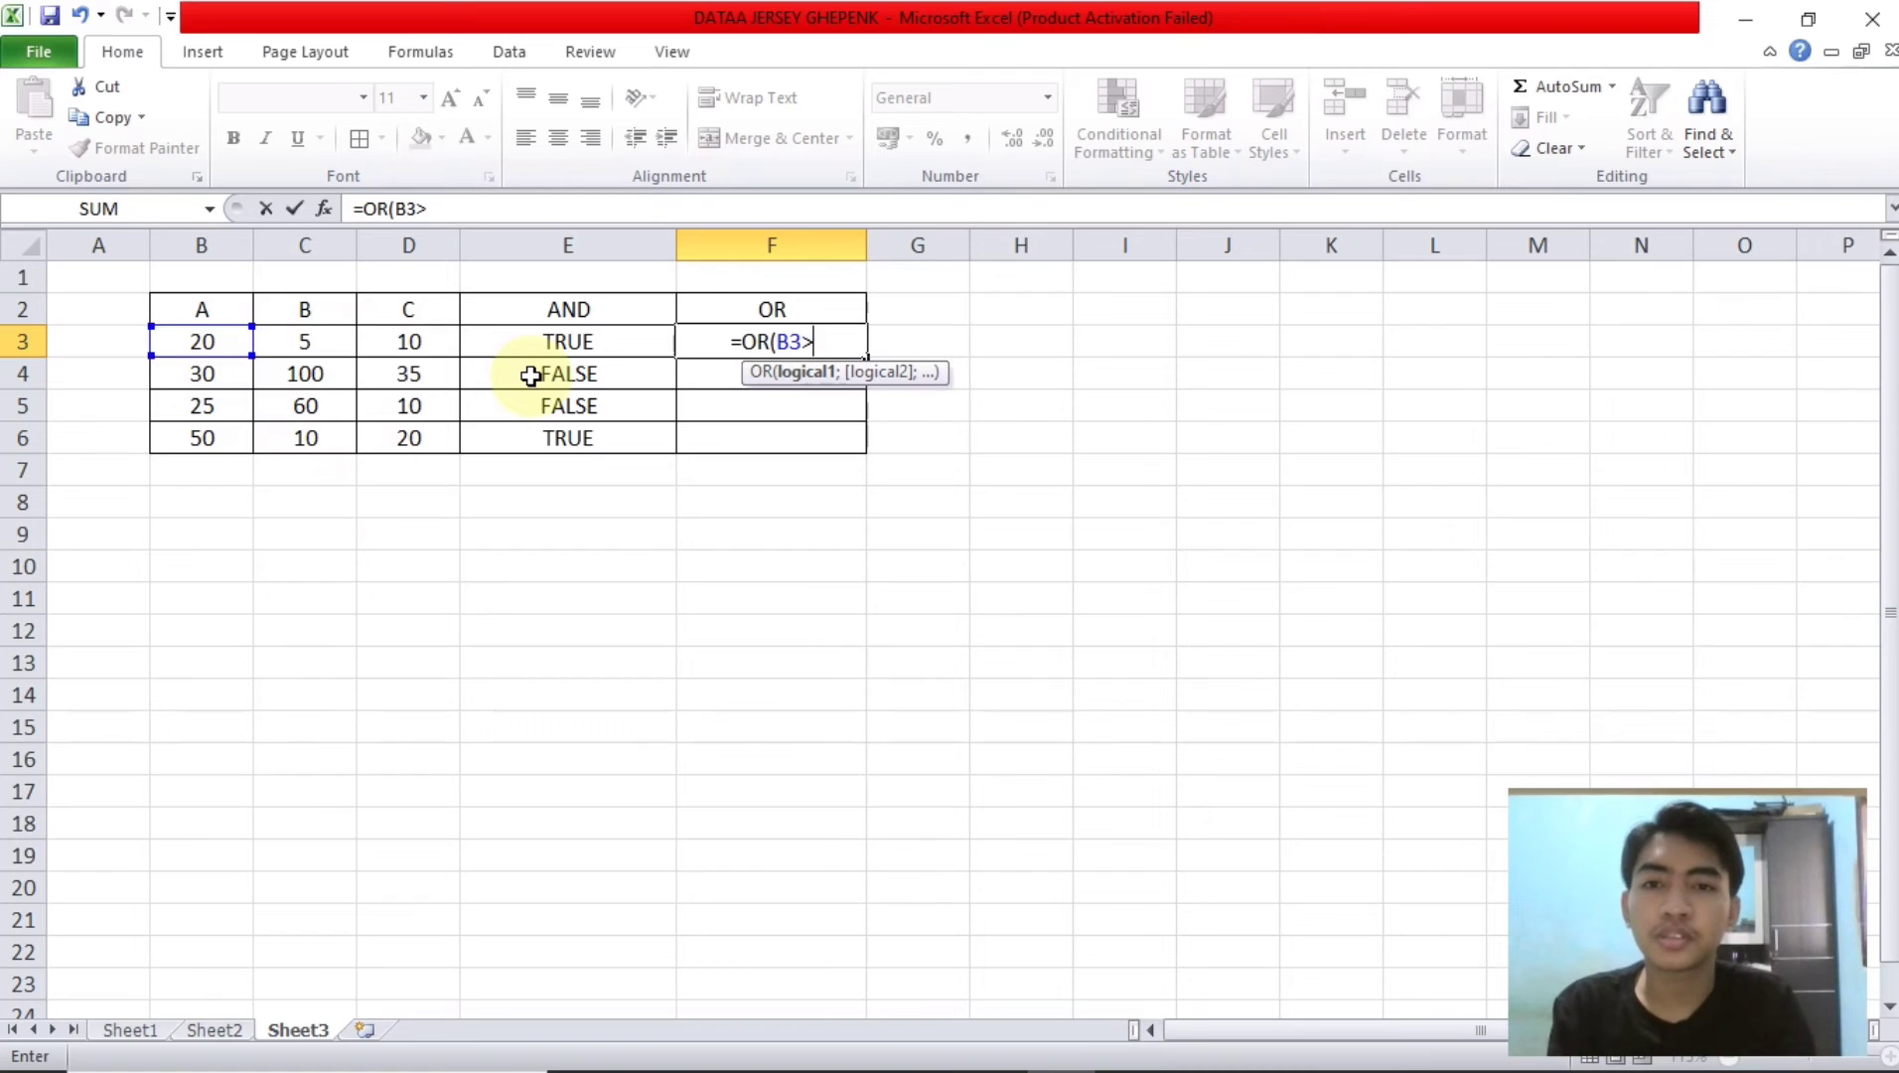
click(306, 347)
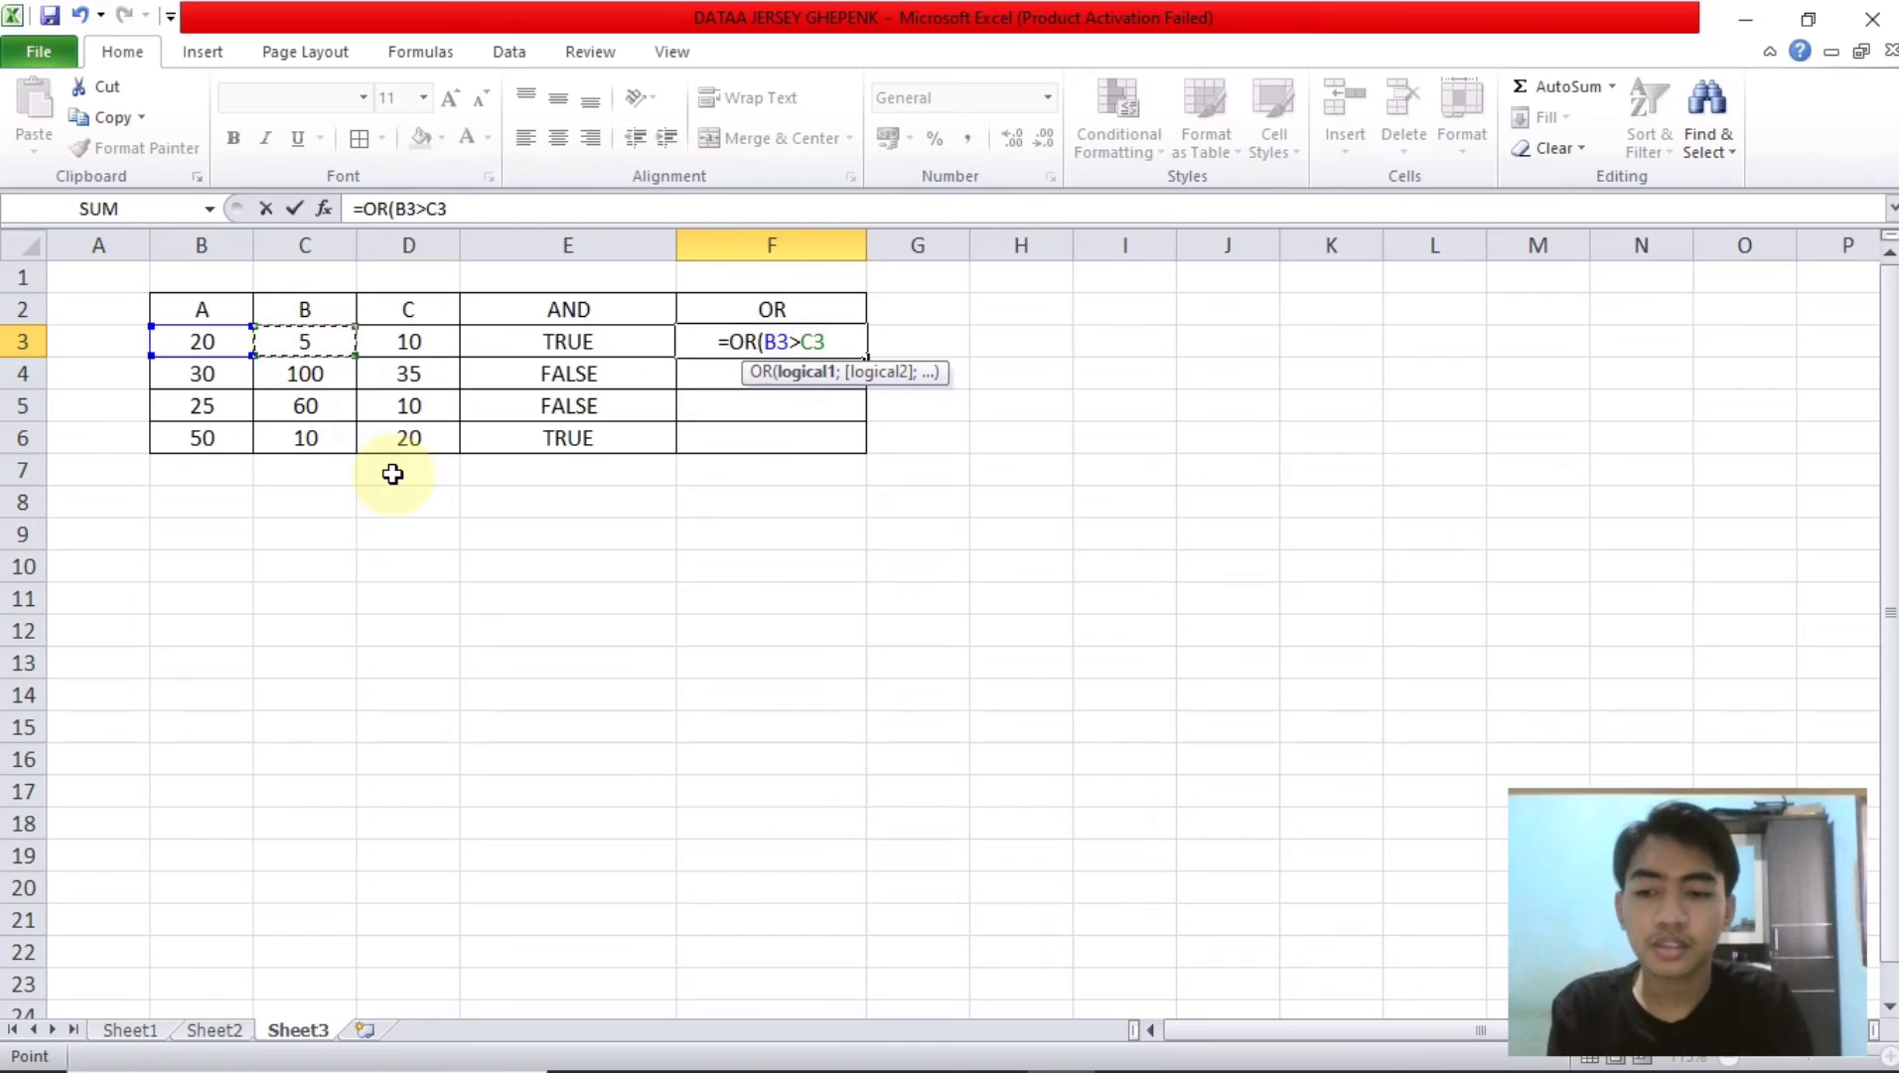
text(;)
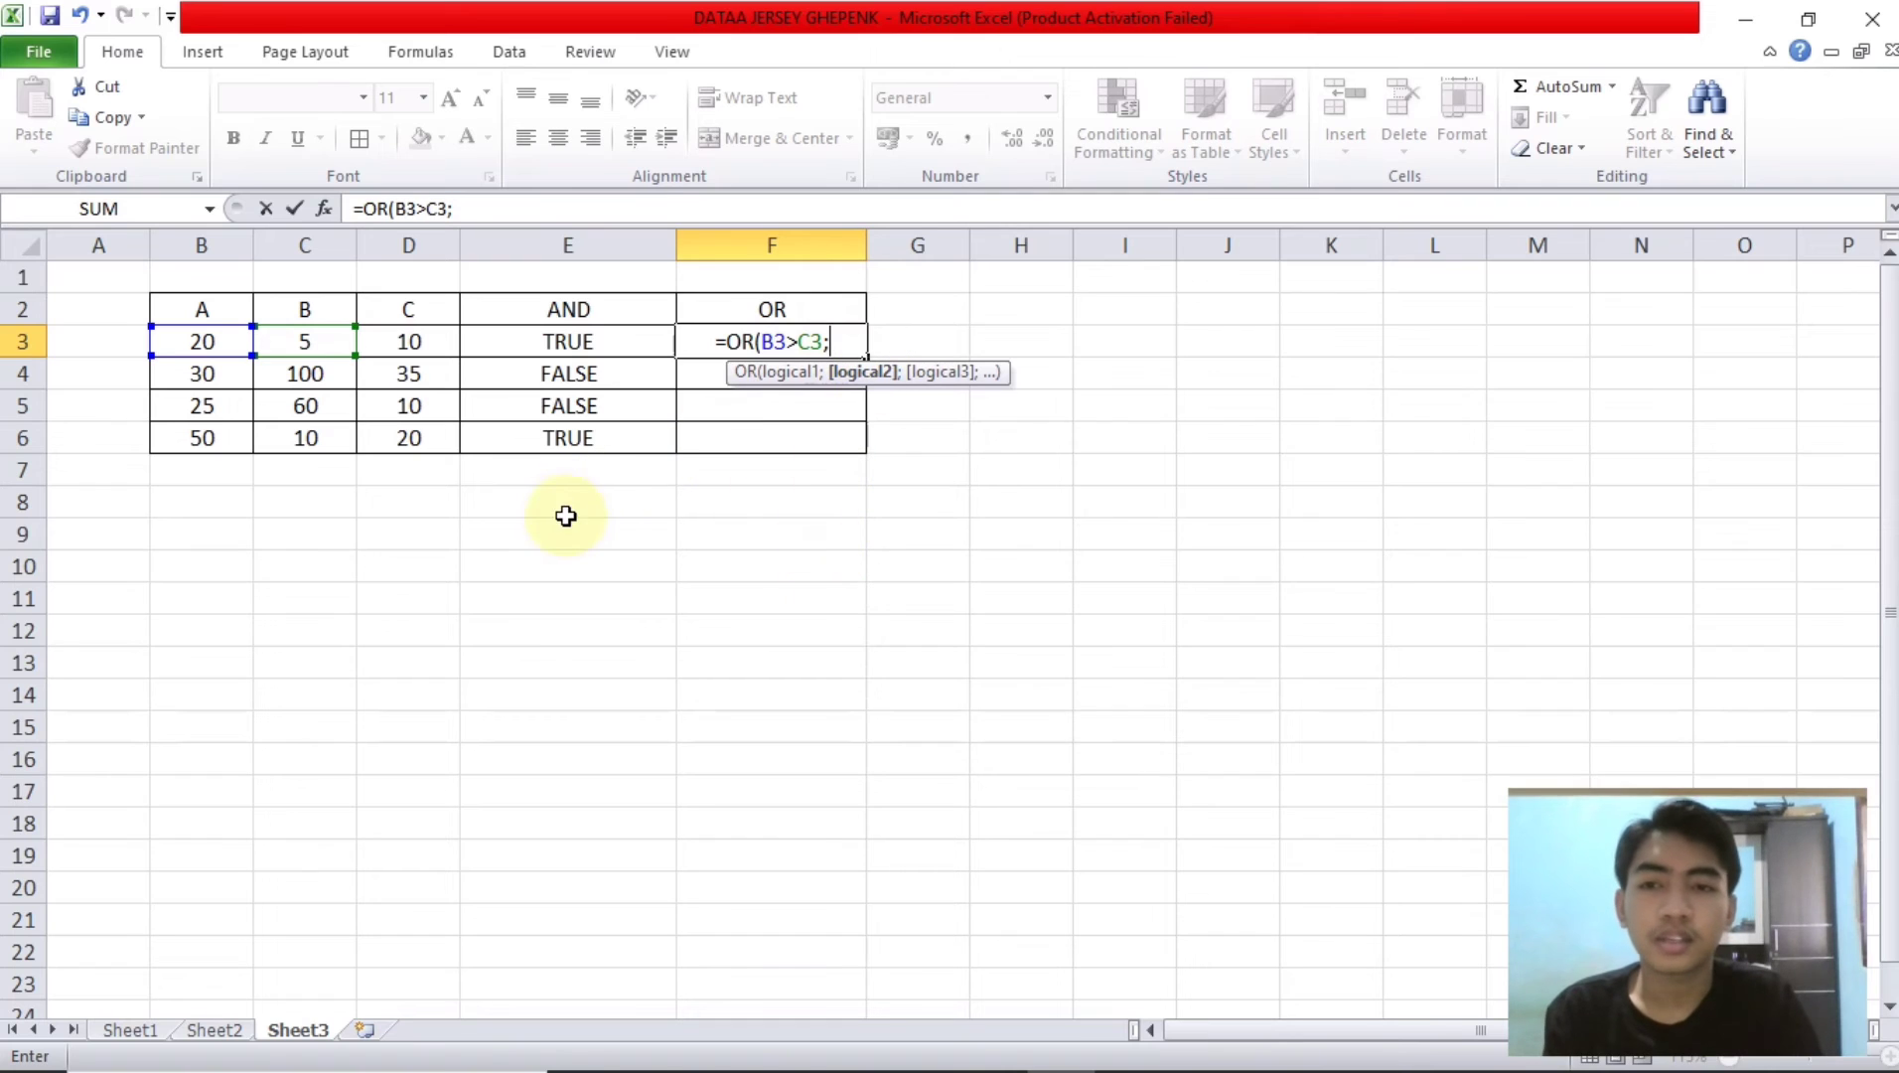
click(310, 343)
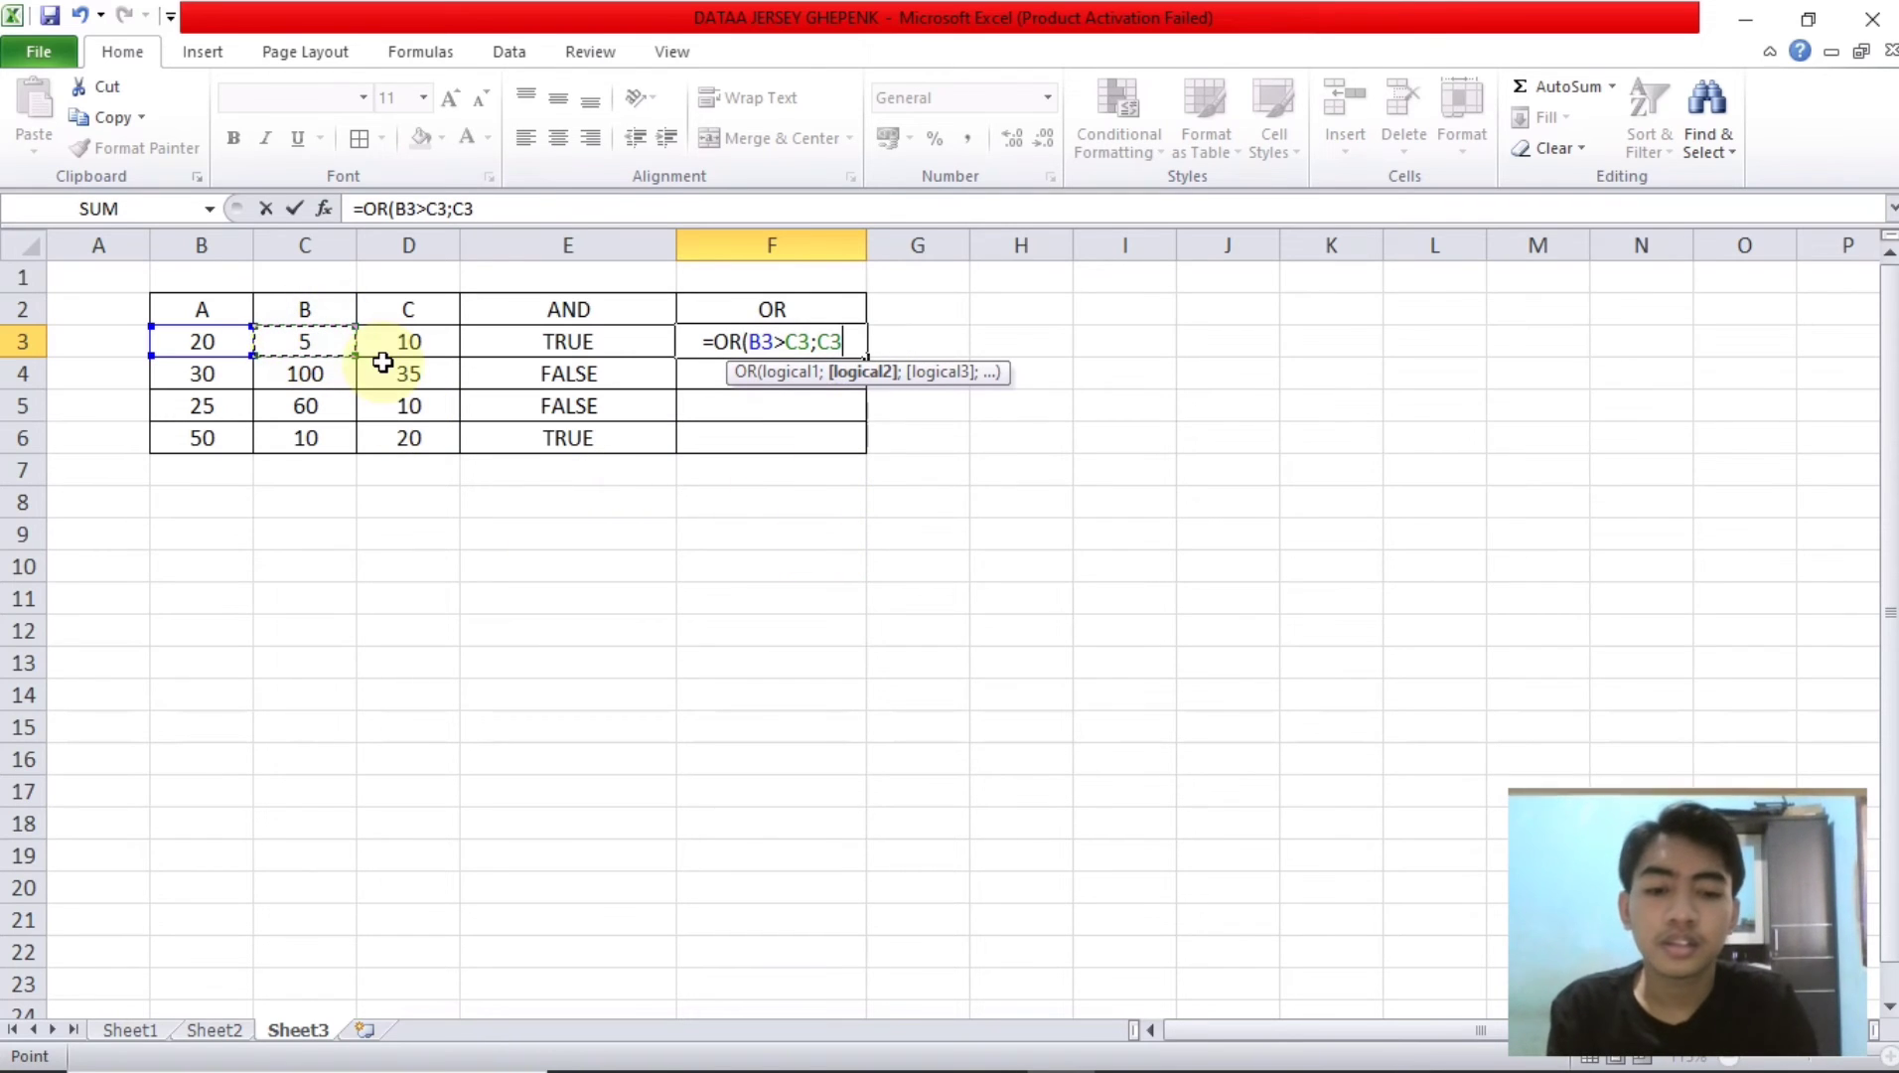
text(<)
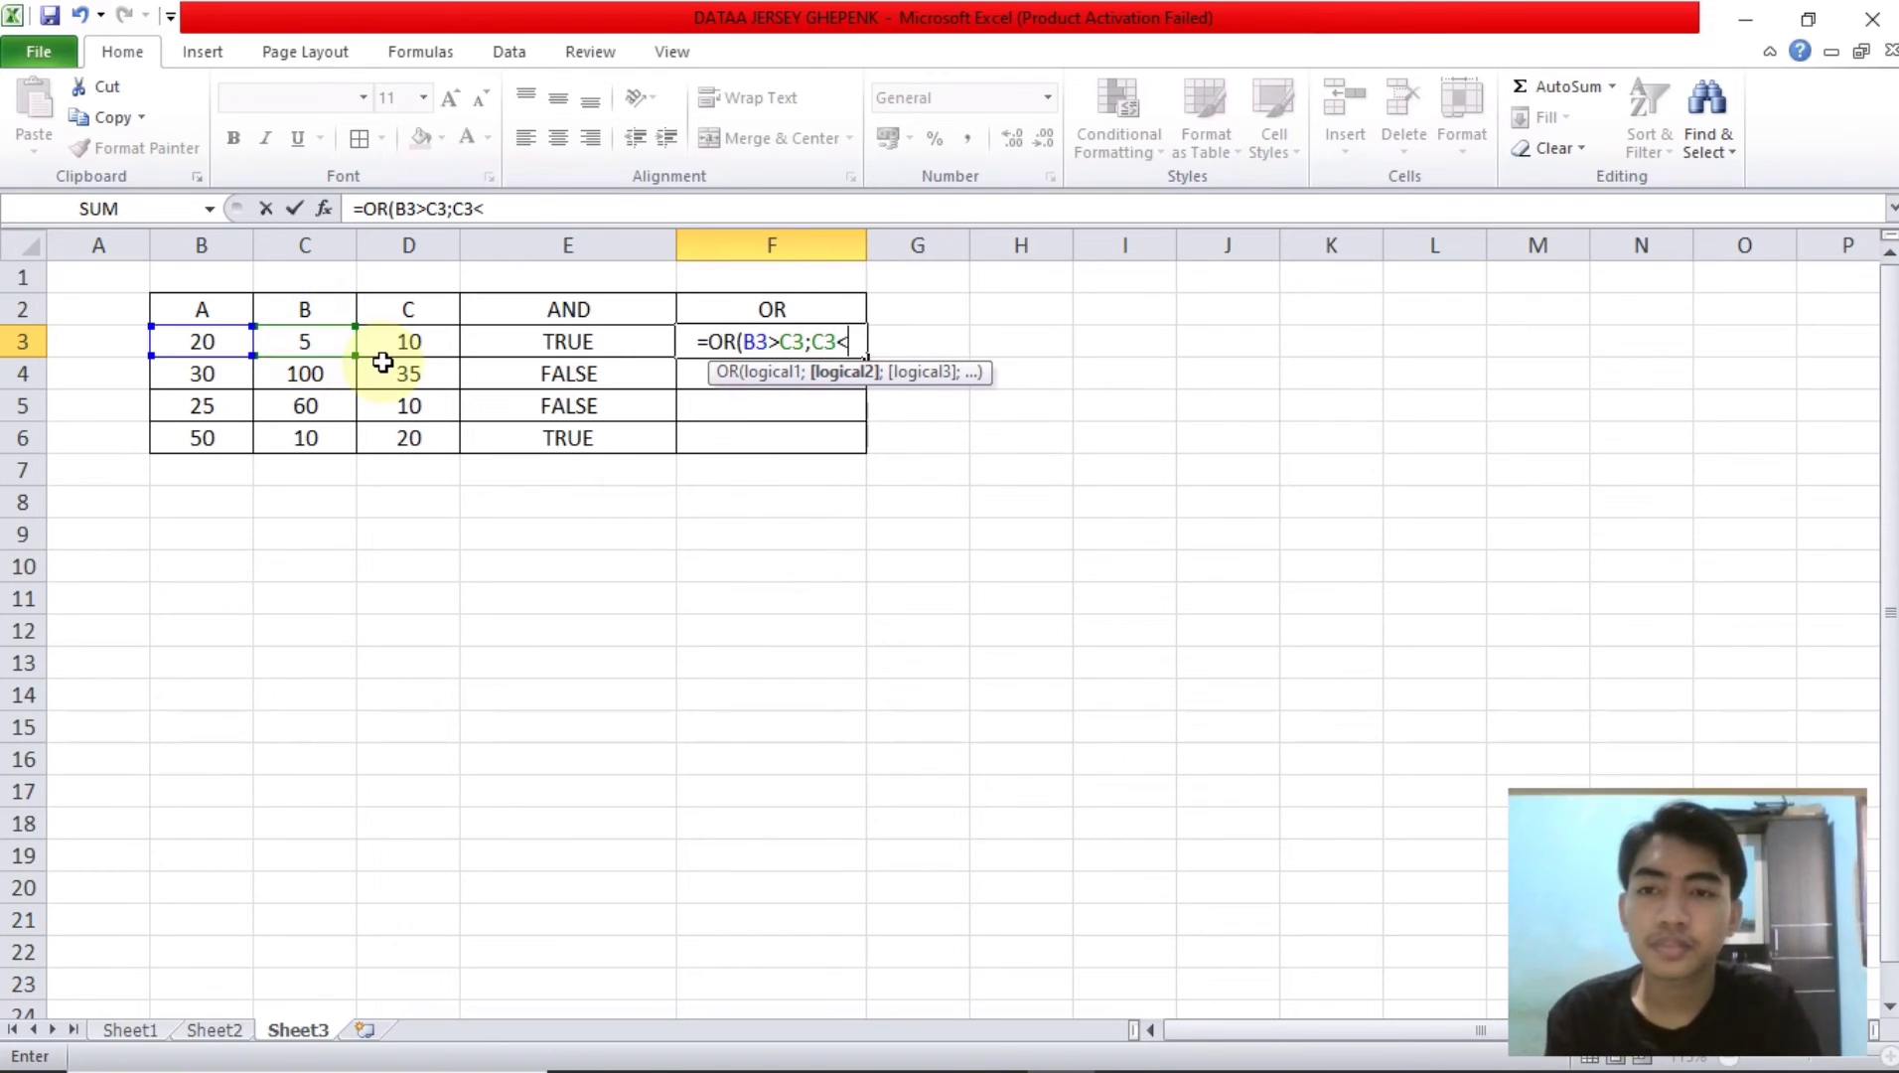
click(428, 340)
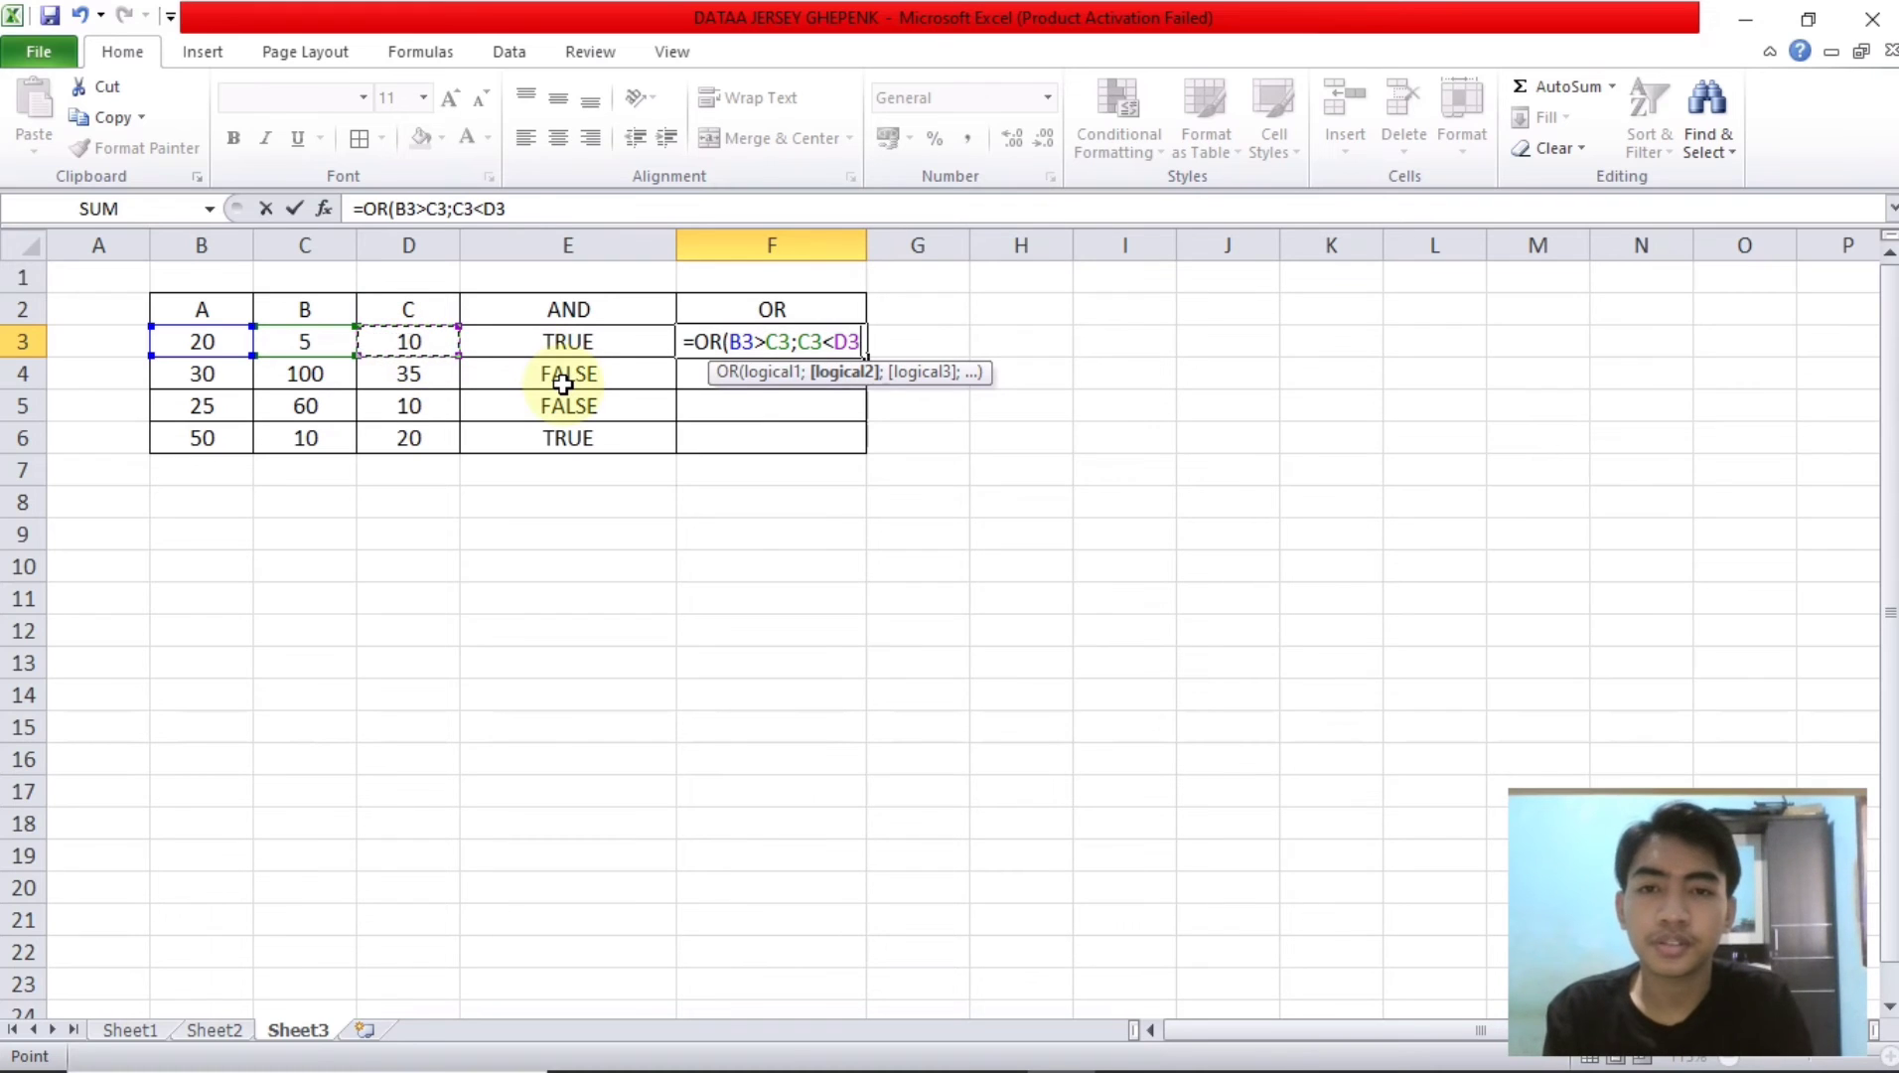
key(Return)
Step: Copy the OR formula from F3 down through F6
click(838, 342)
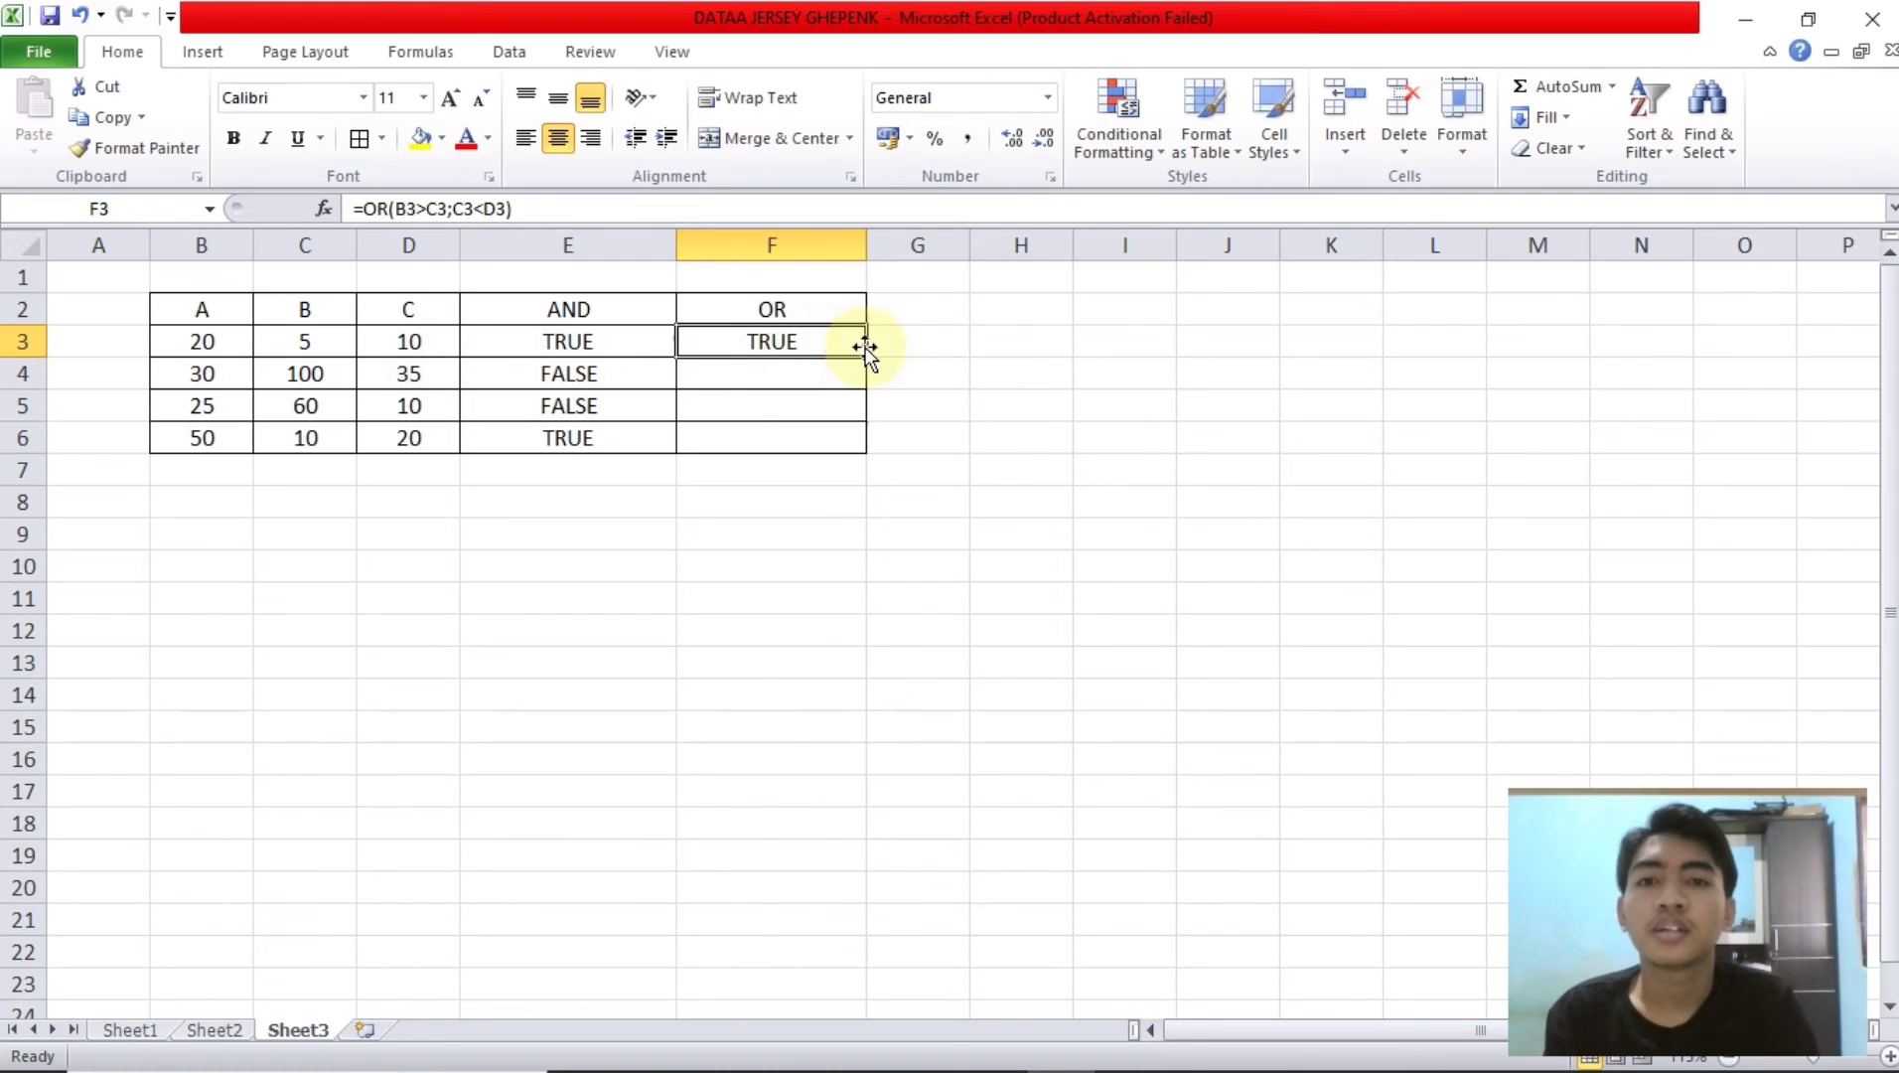
drag(866, 355, 848, 466)
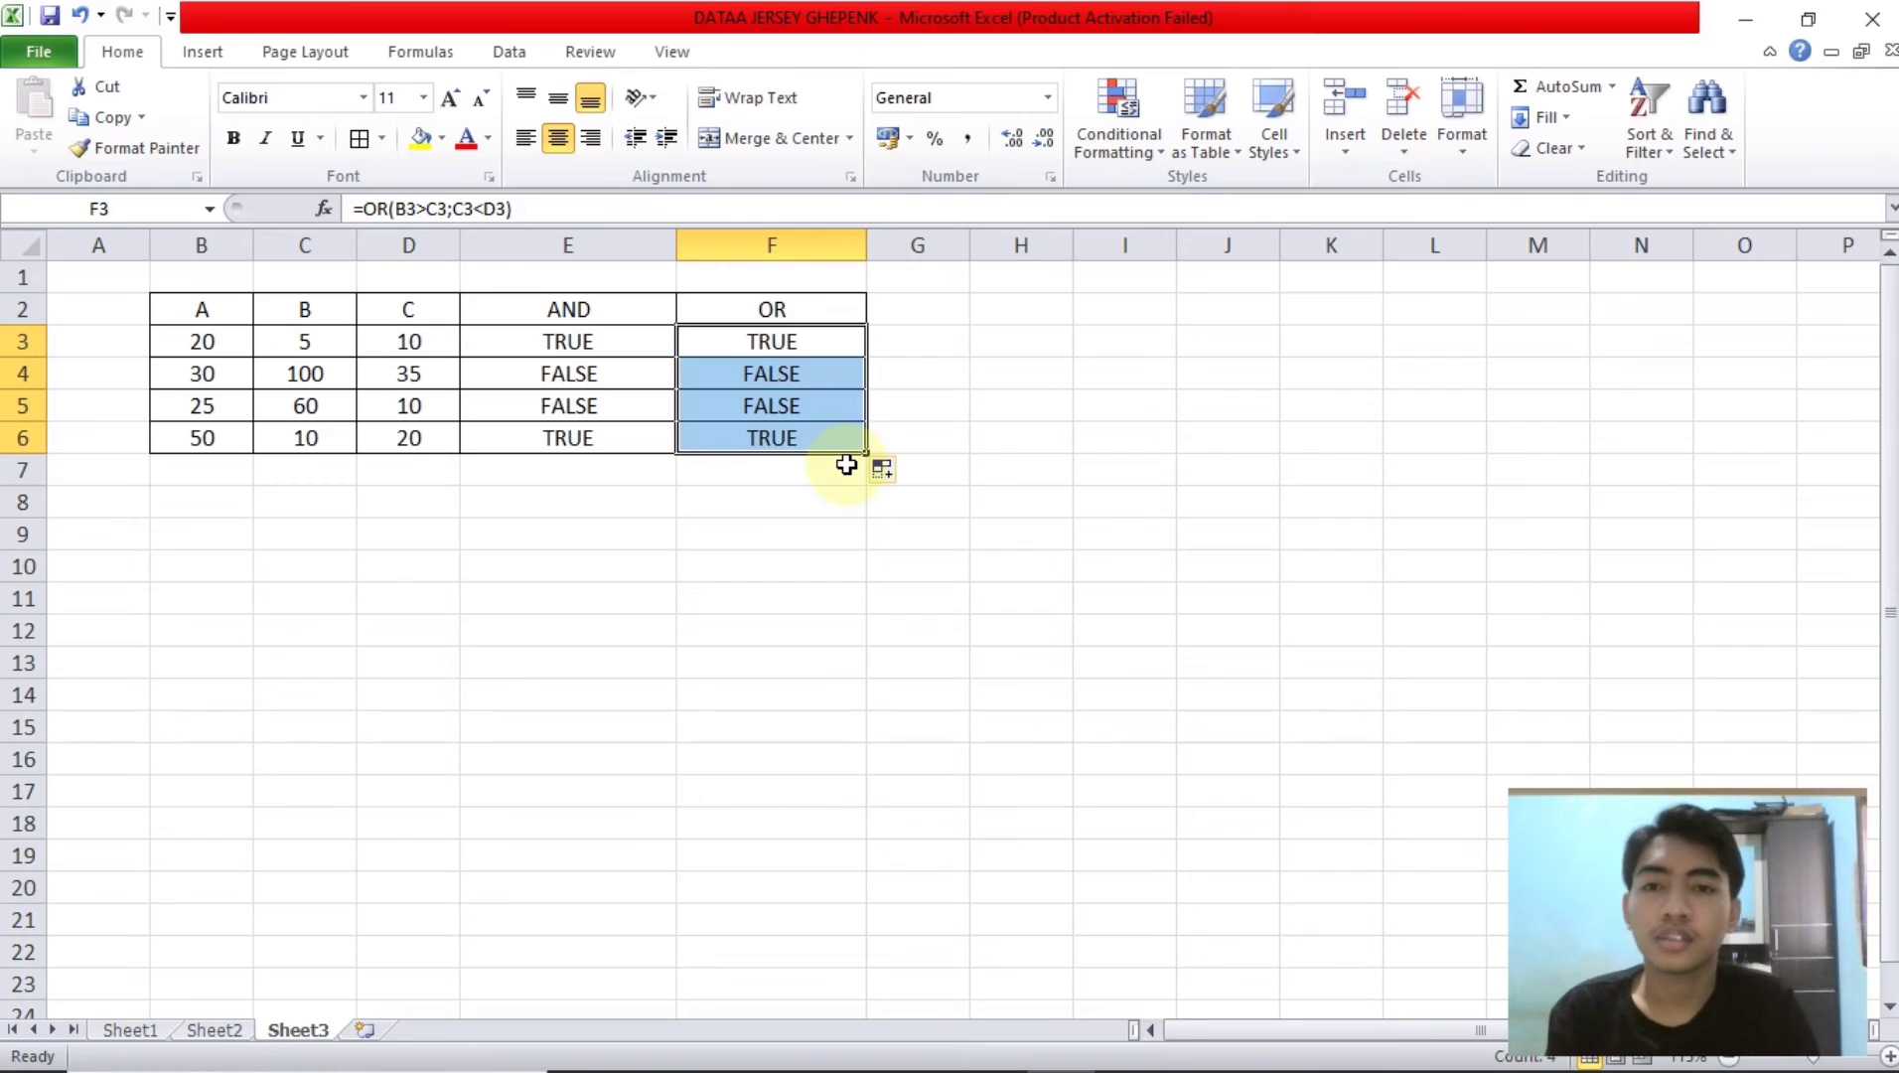
click(758, 504)
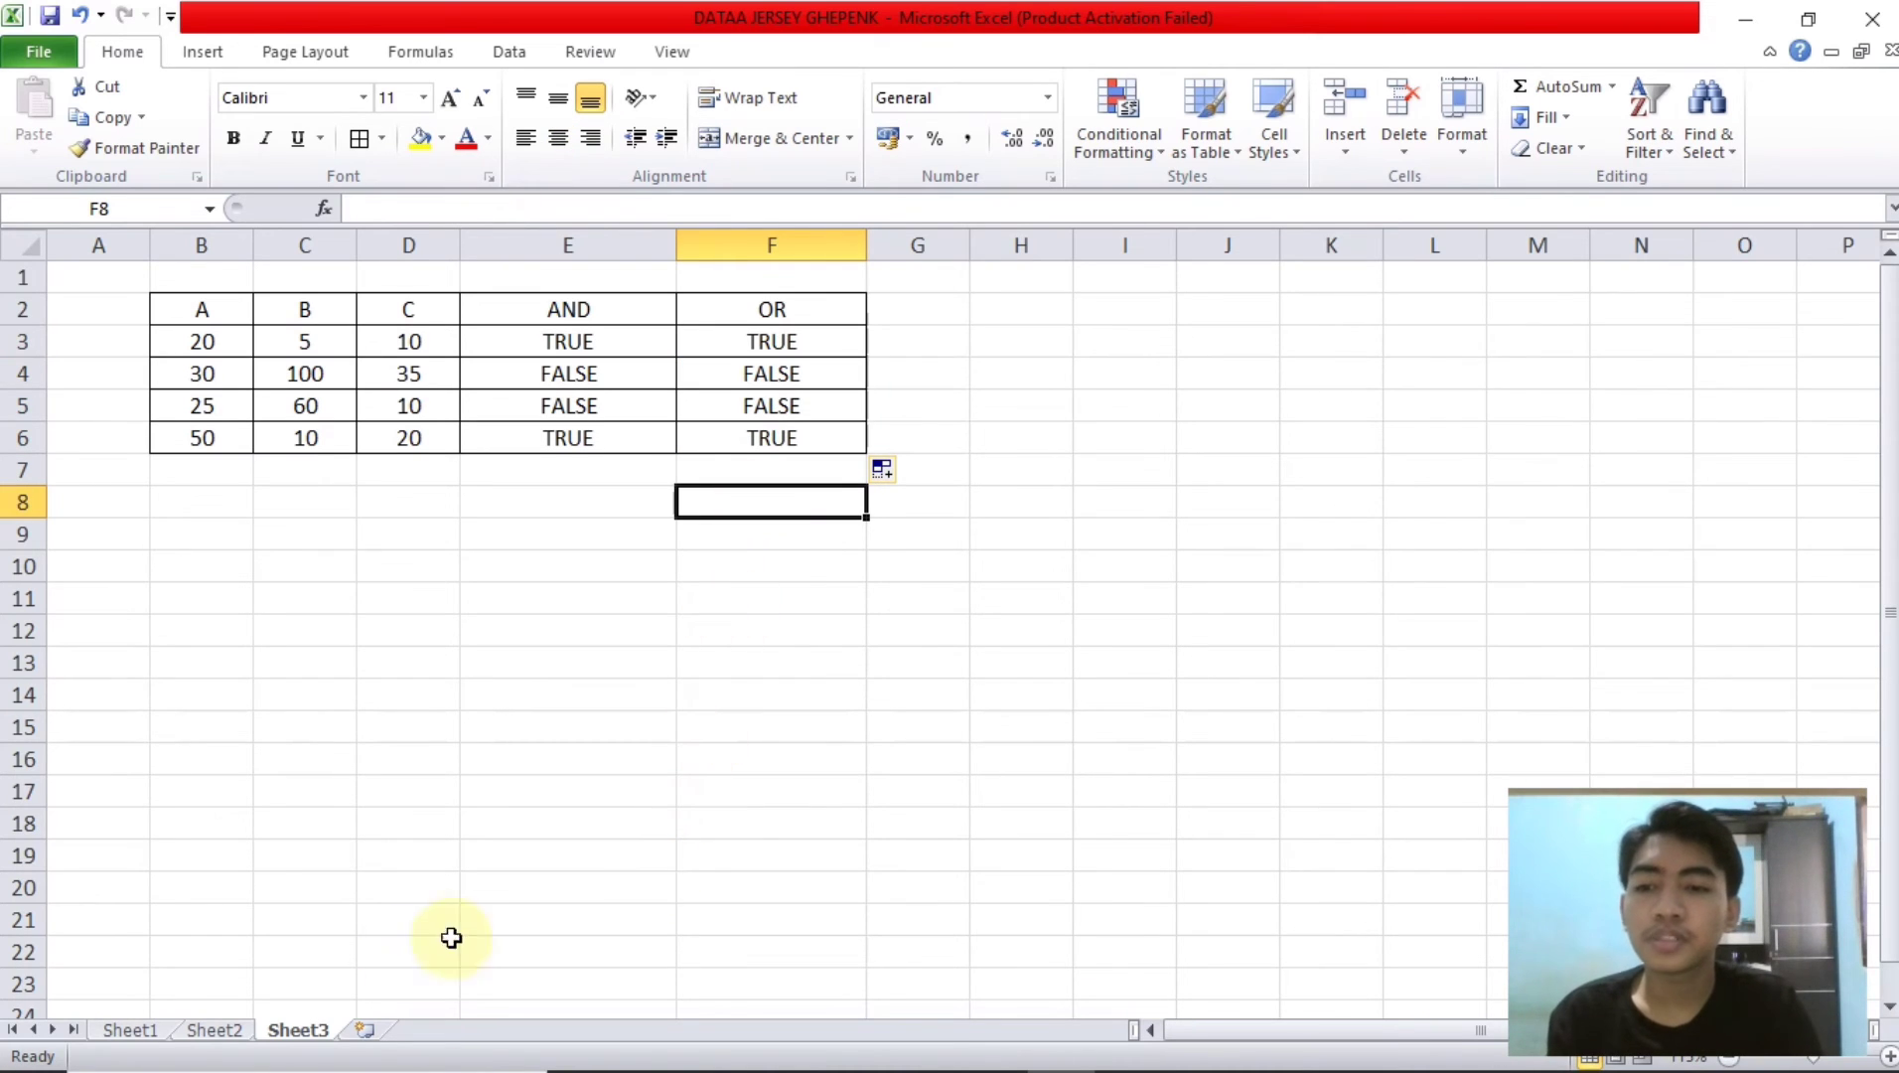
Step: Switch to Sheet2 containing the payment table with the TOTAL PEMBAYARAN and KET TOTAL columns
click(235, 1032)
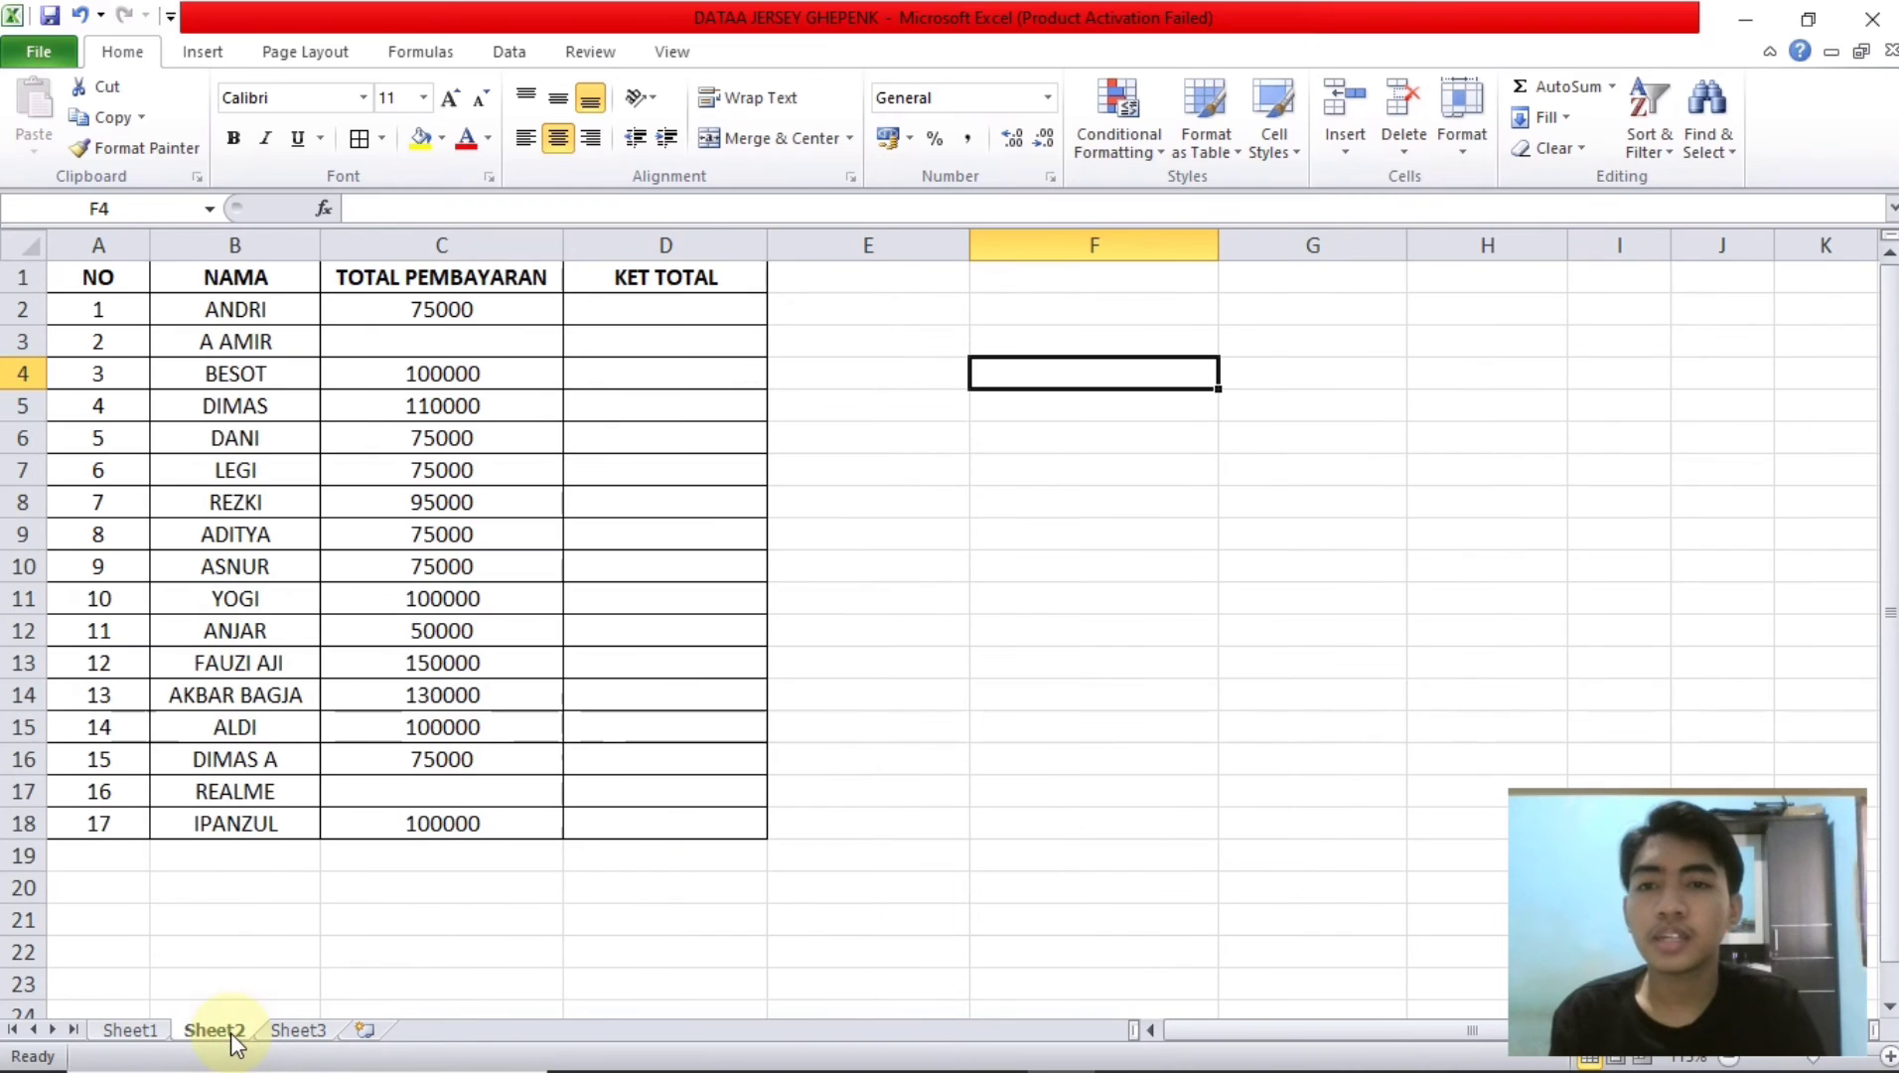
click(801, 345)
click(802, 301)
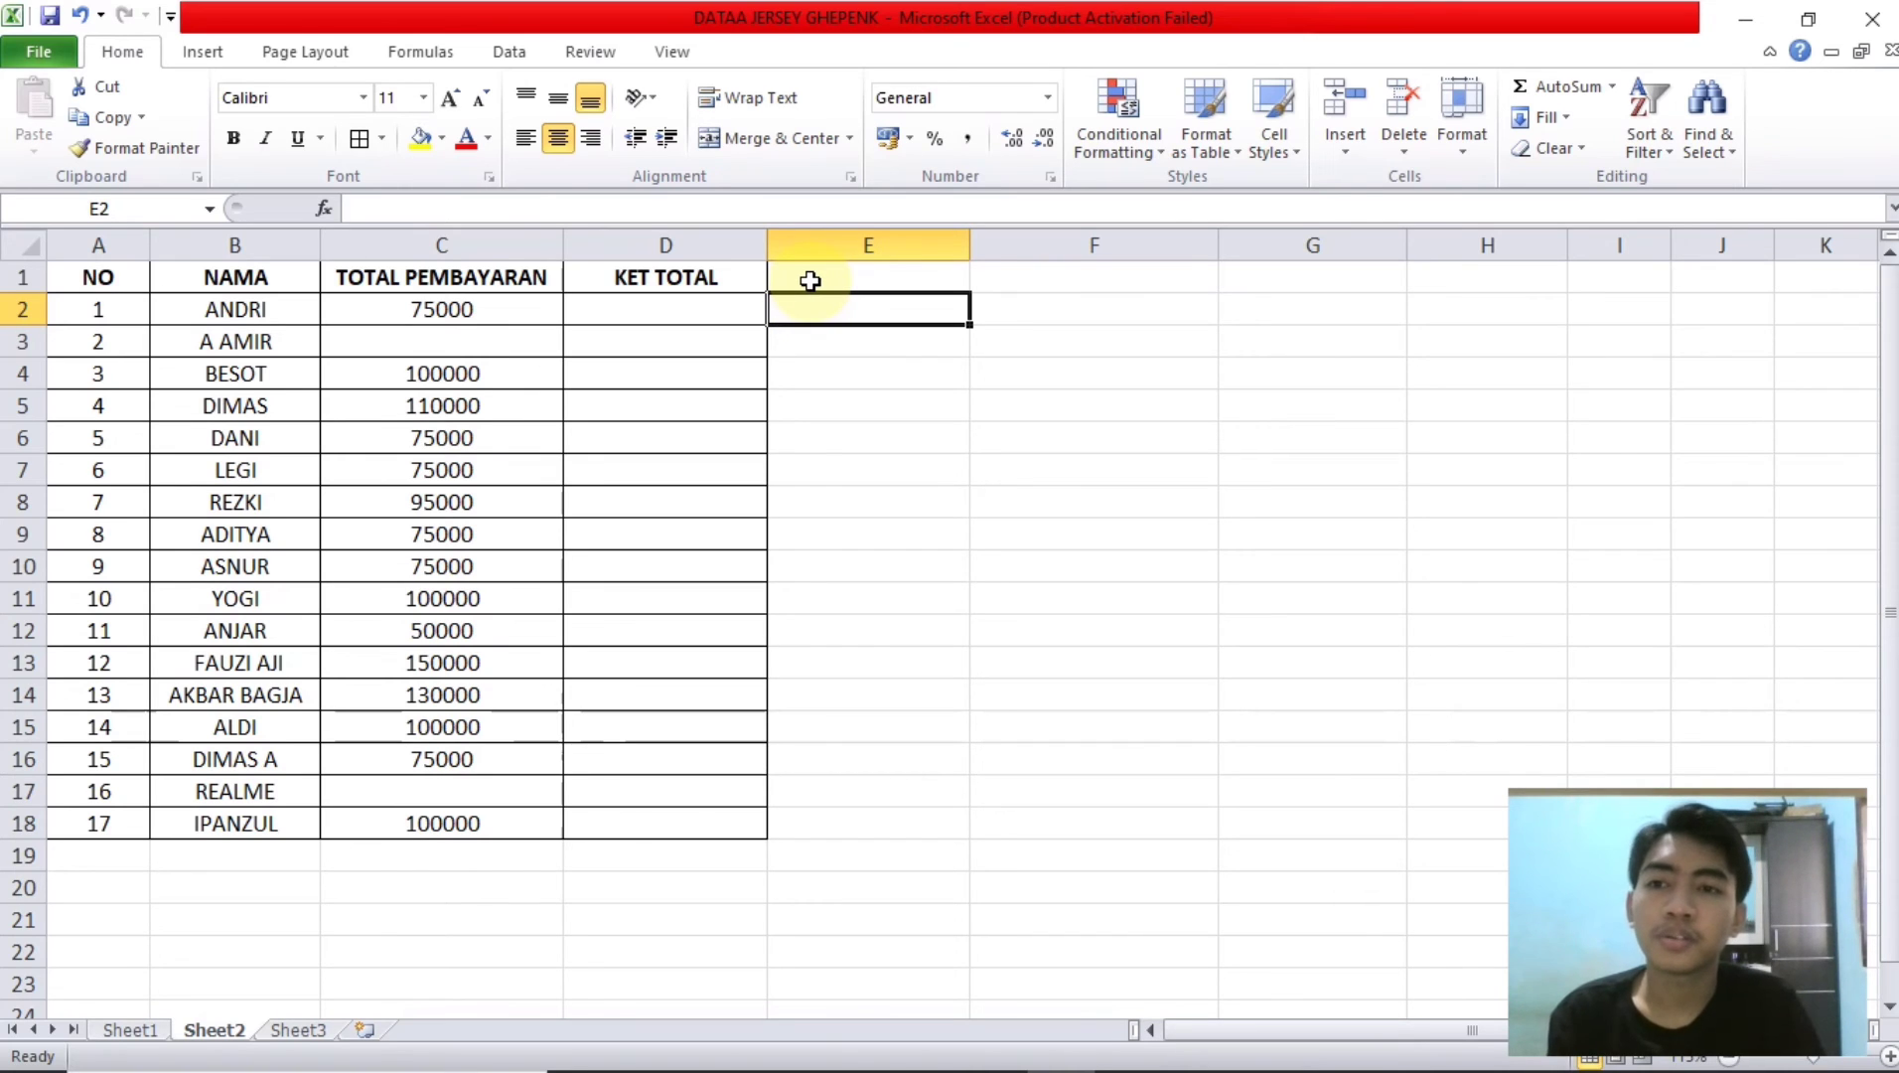
click(824, 281)
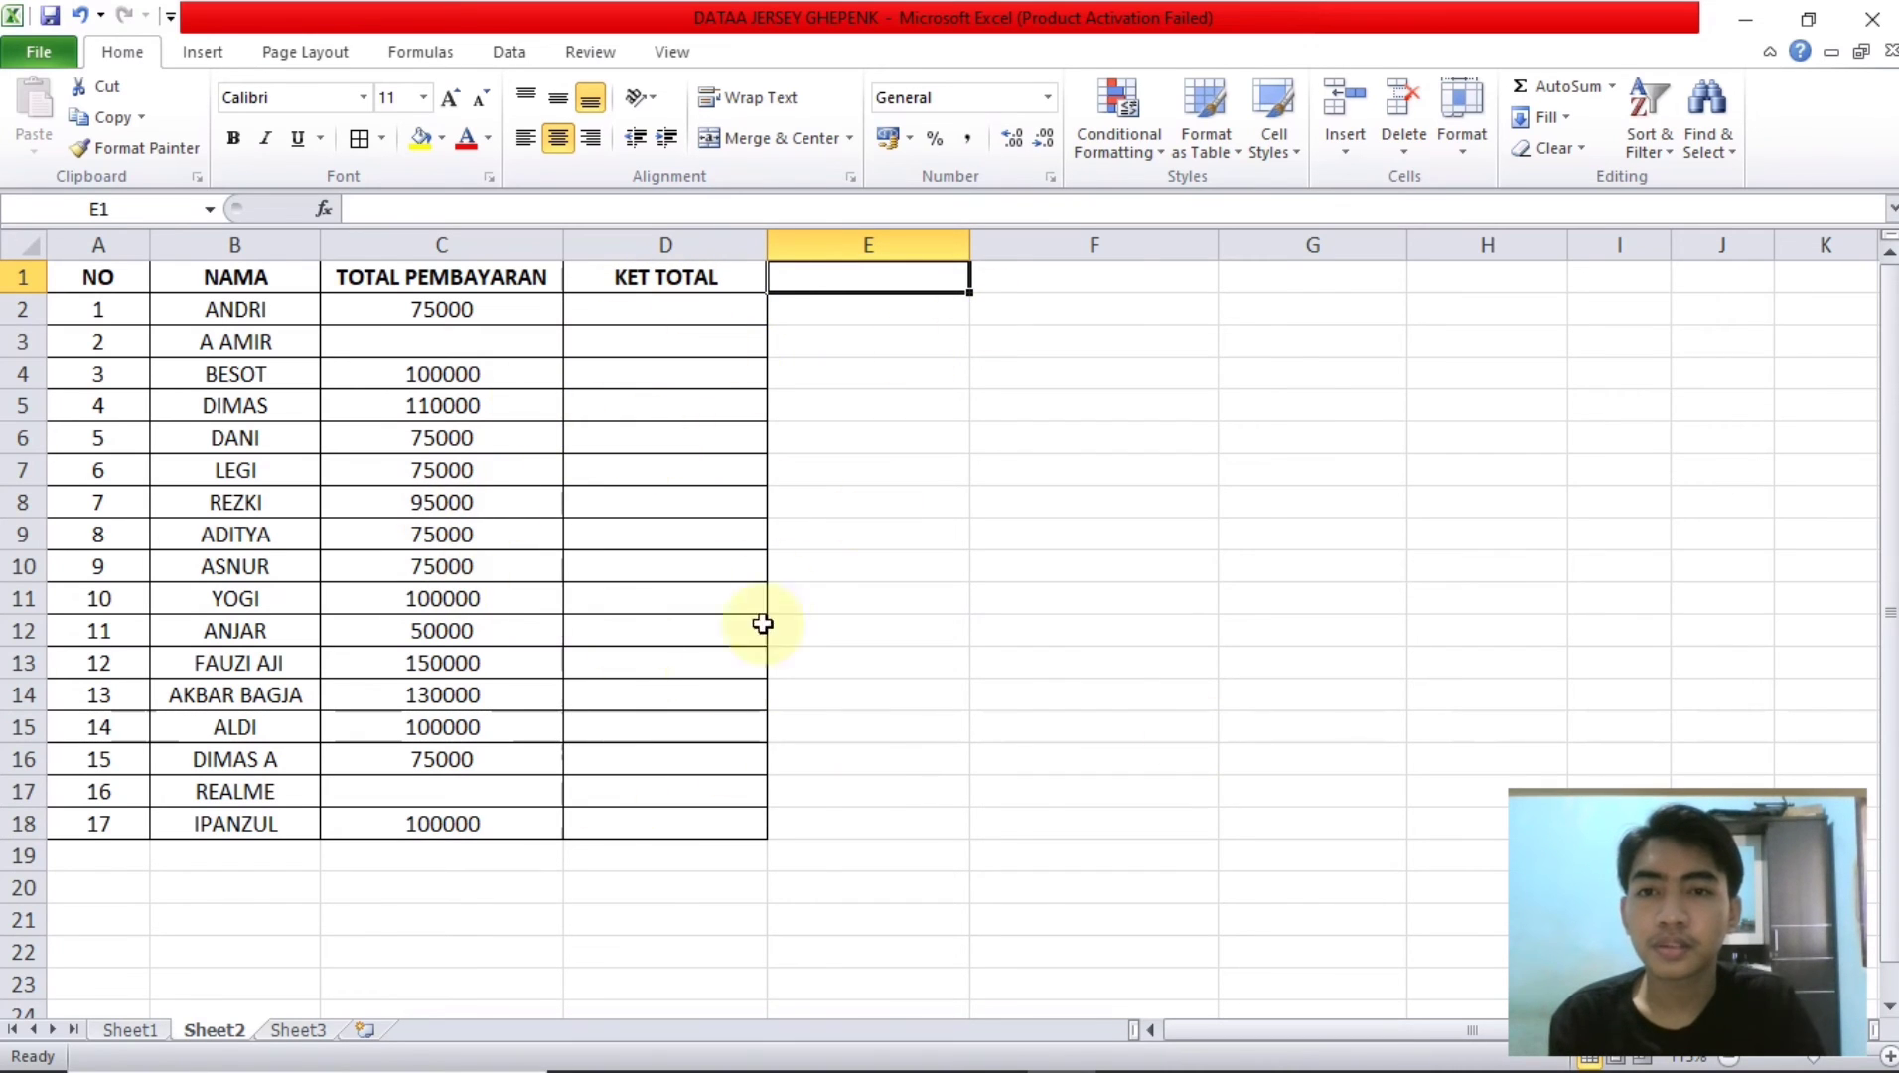
Step: Begin an IF formula in cell D2 under the KET TOTAL heading with the logical test C4<C2
click(616, 312)
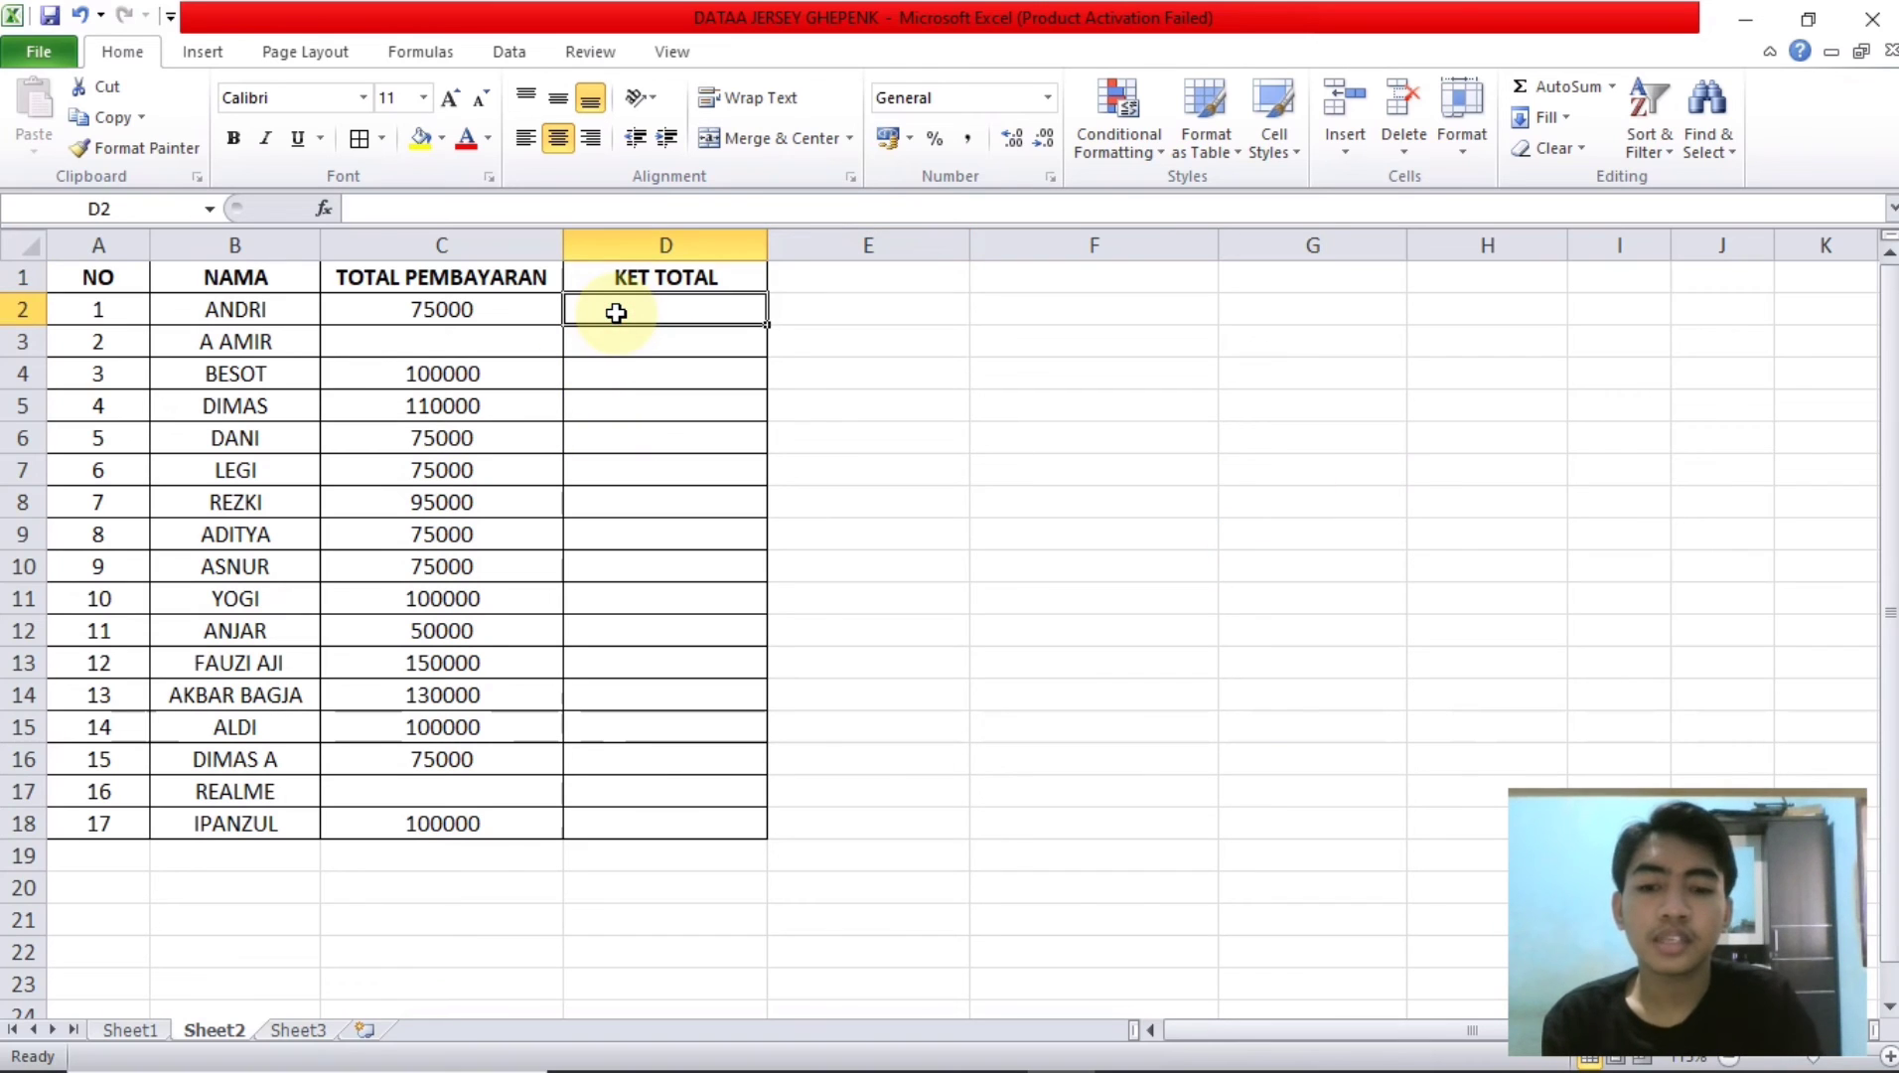
text(=)
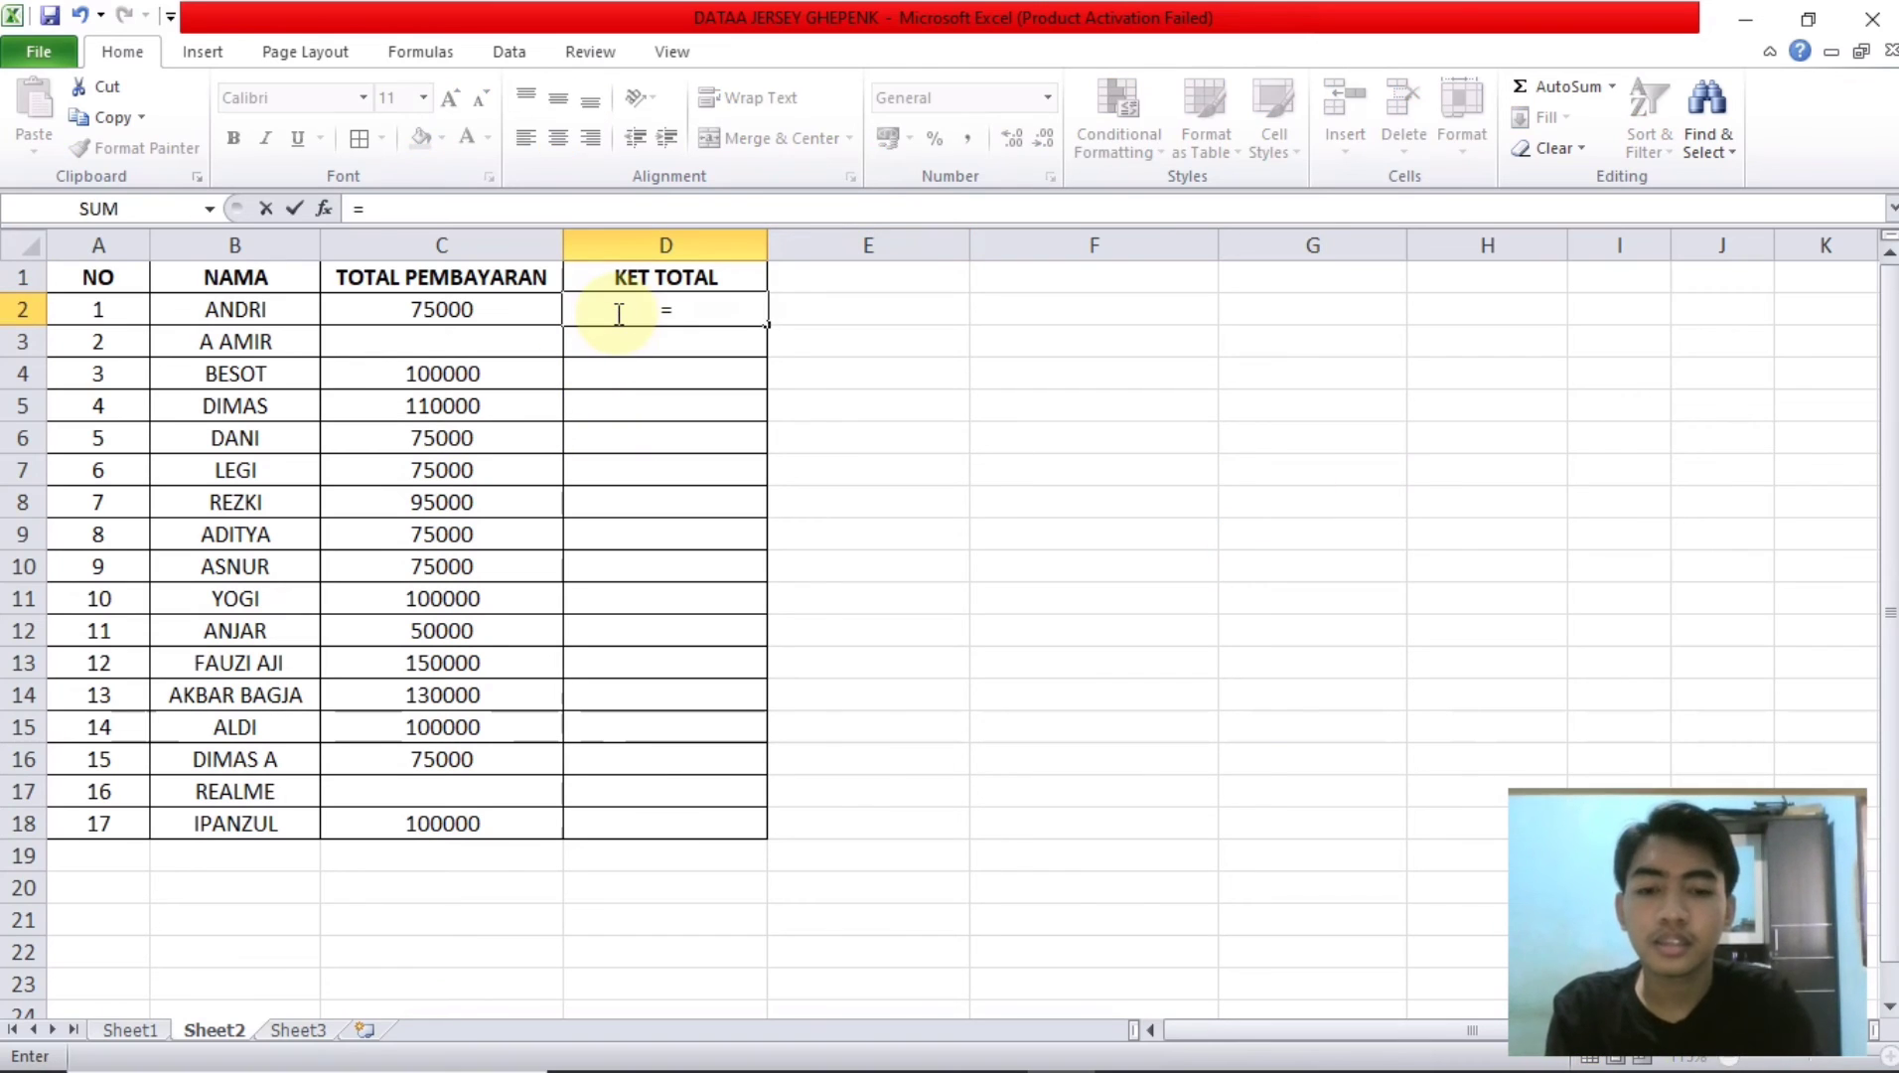
text(IF)
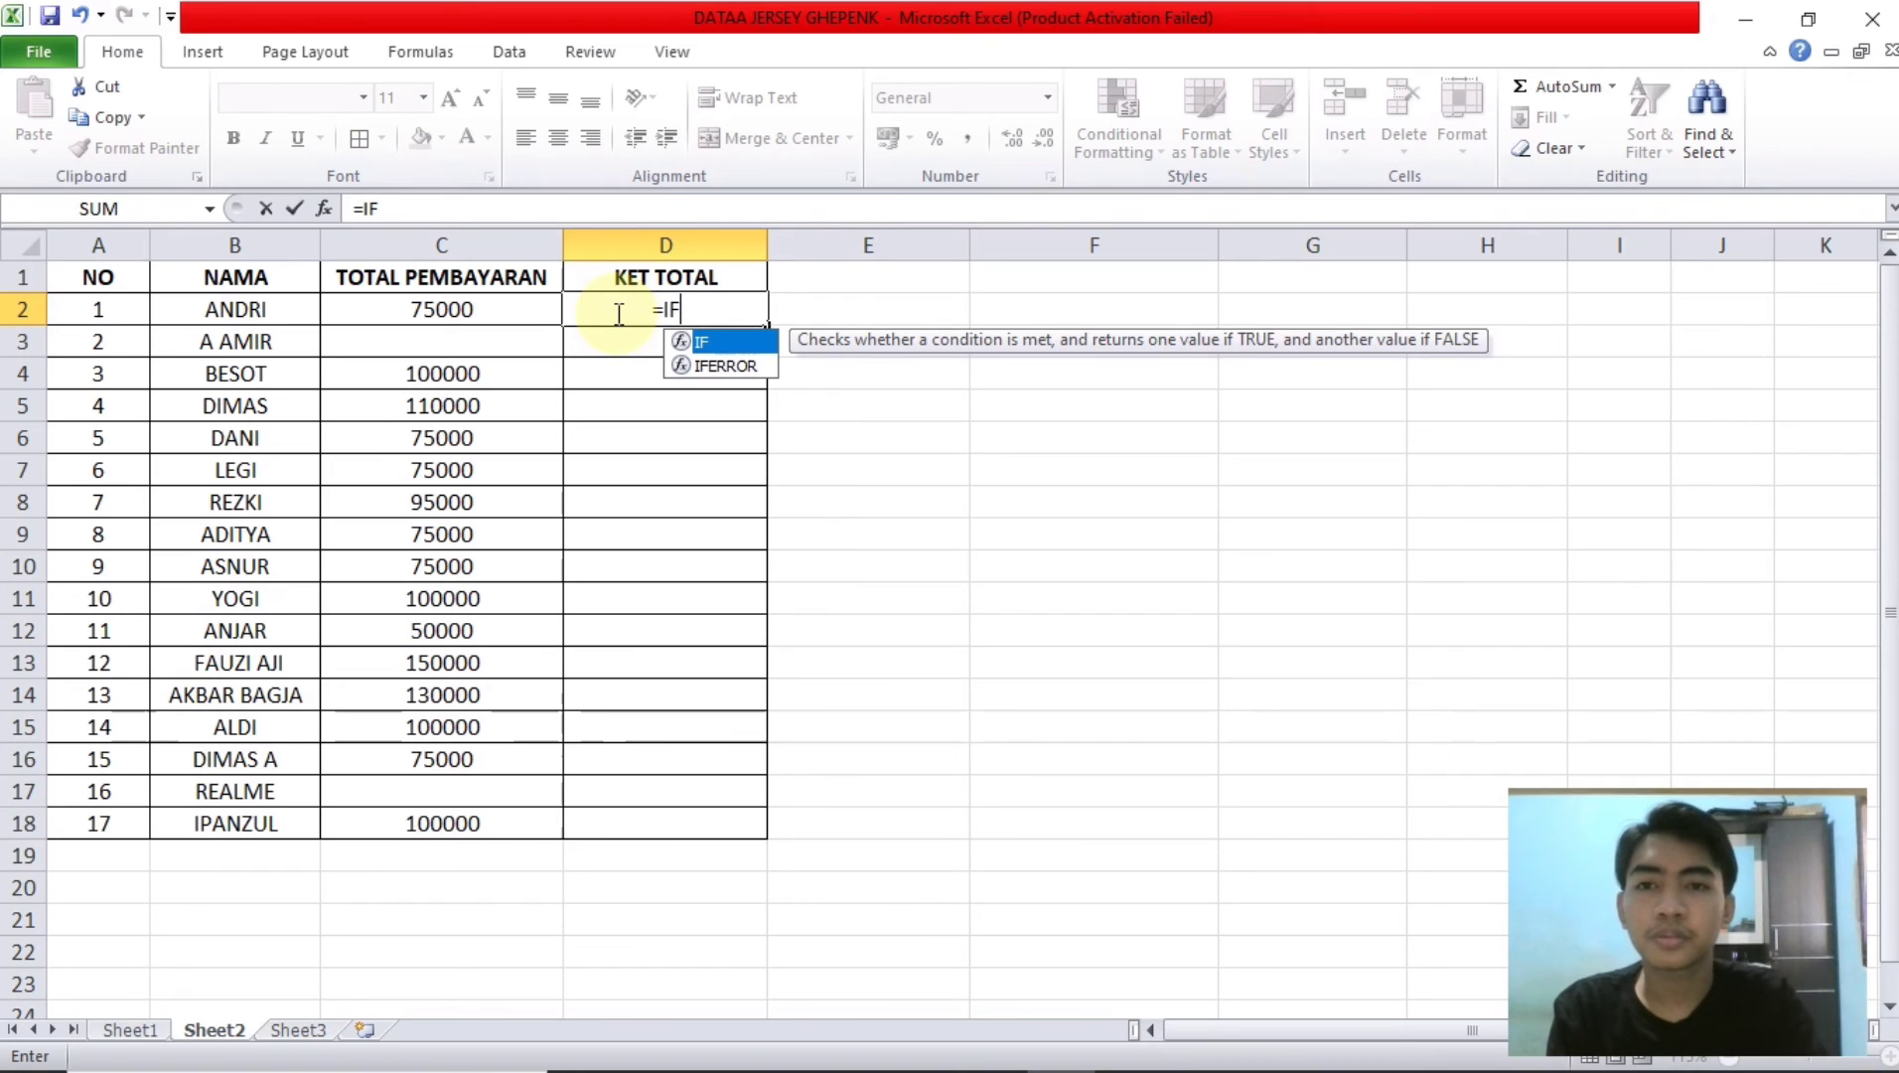
text(()
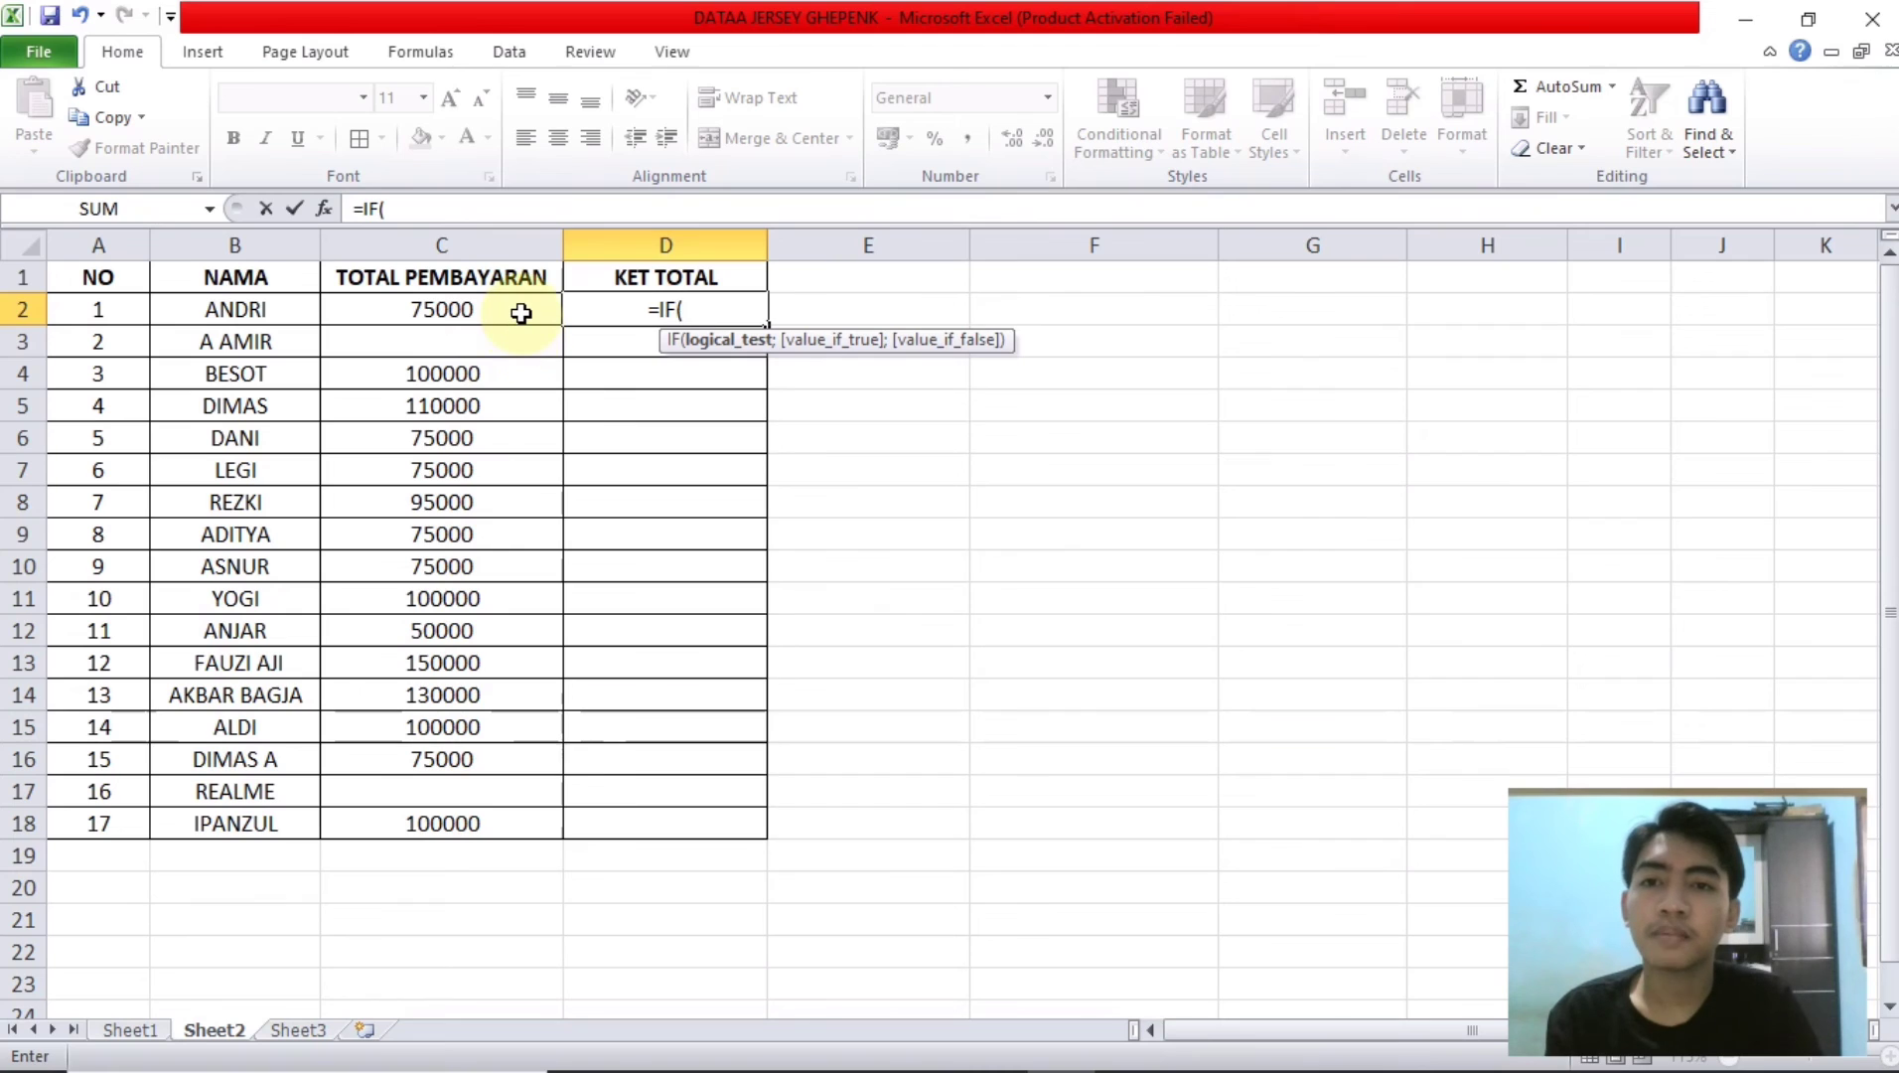
click(481, 375)
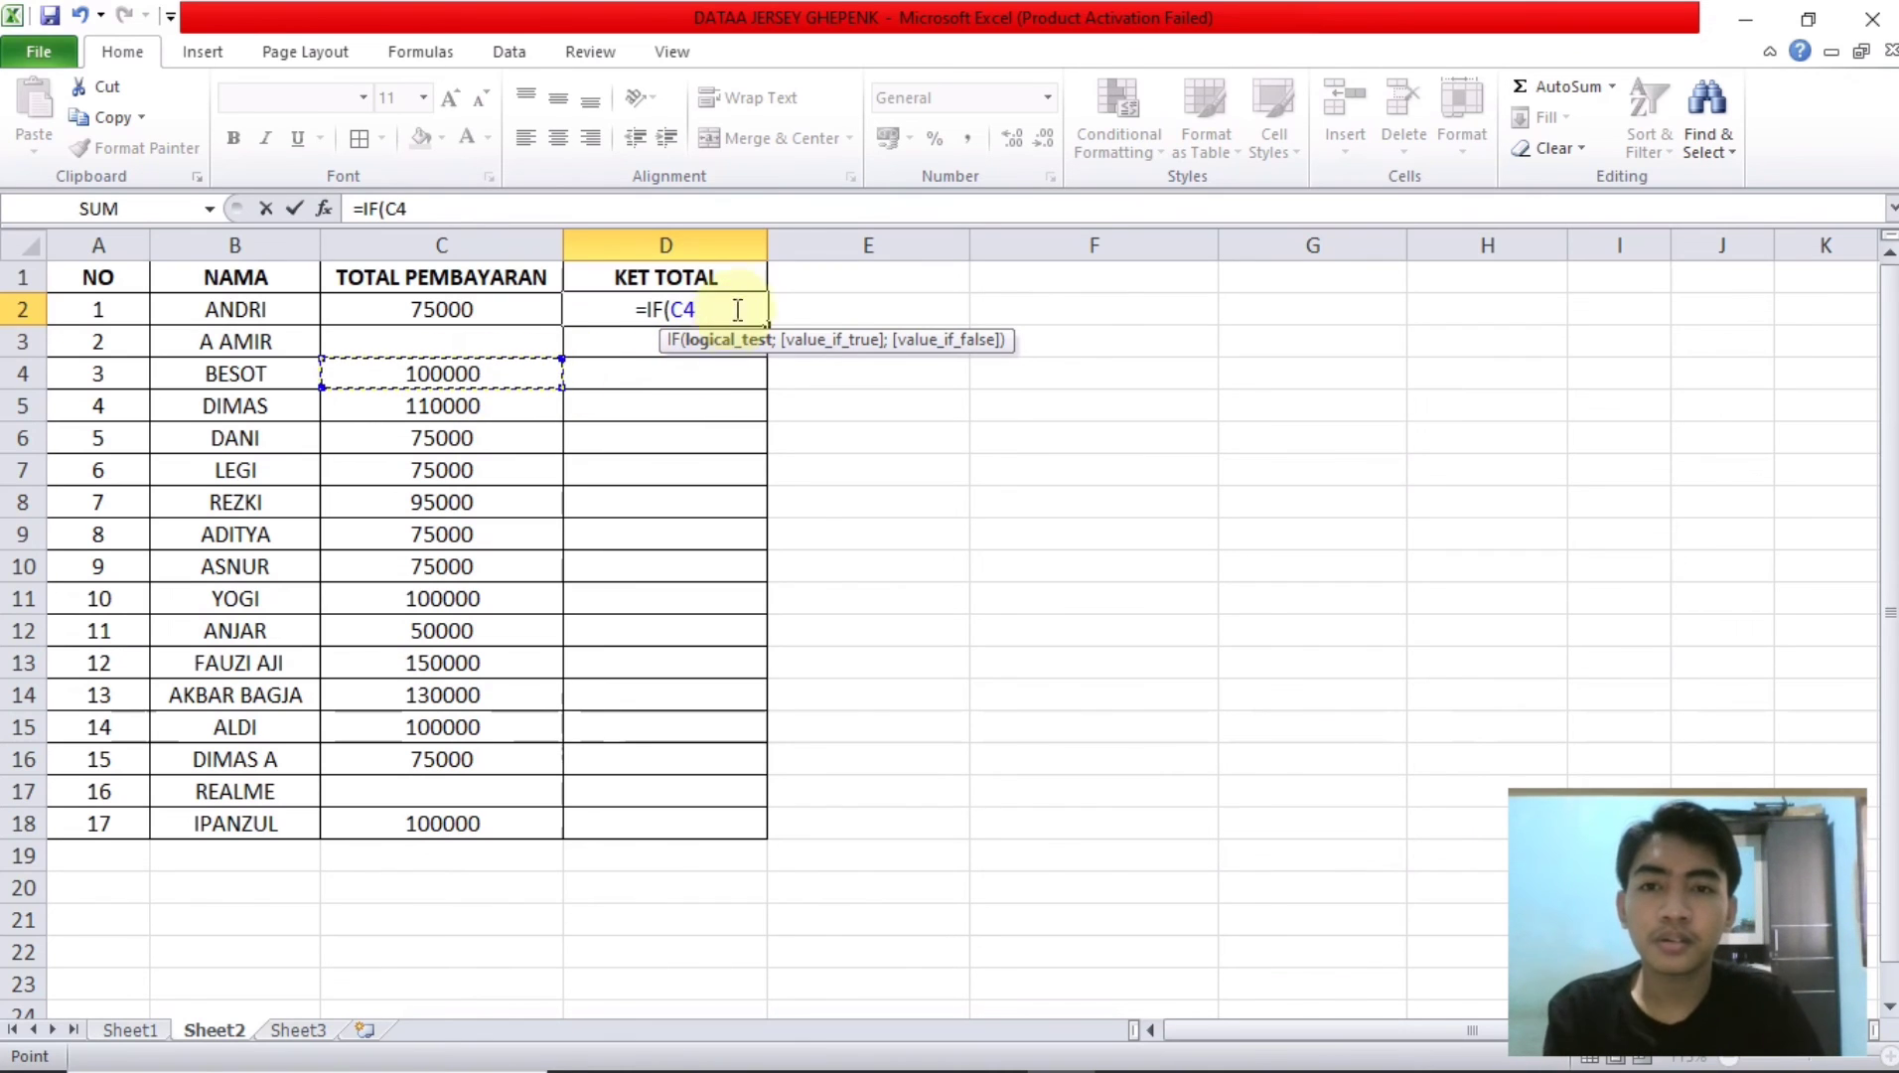
text(<)
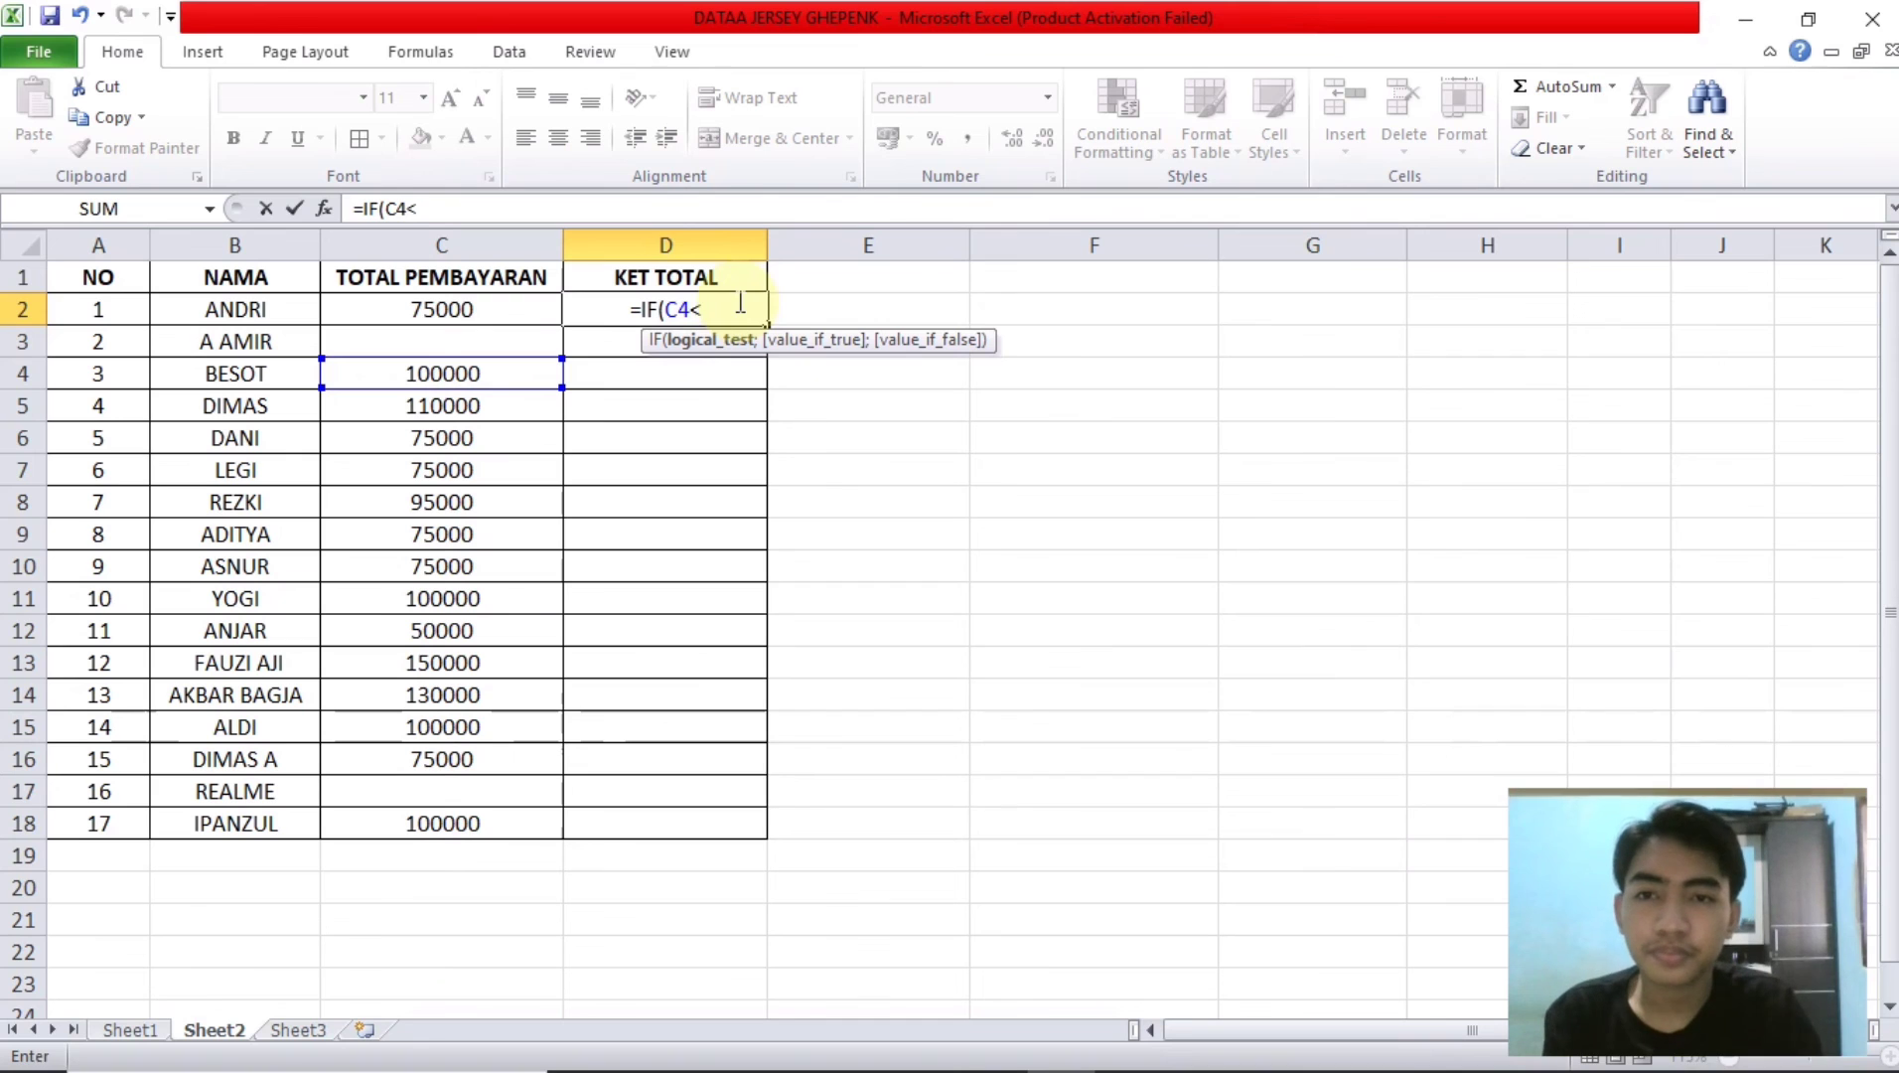
click(495, 308)
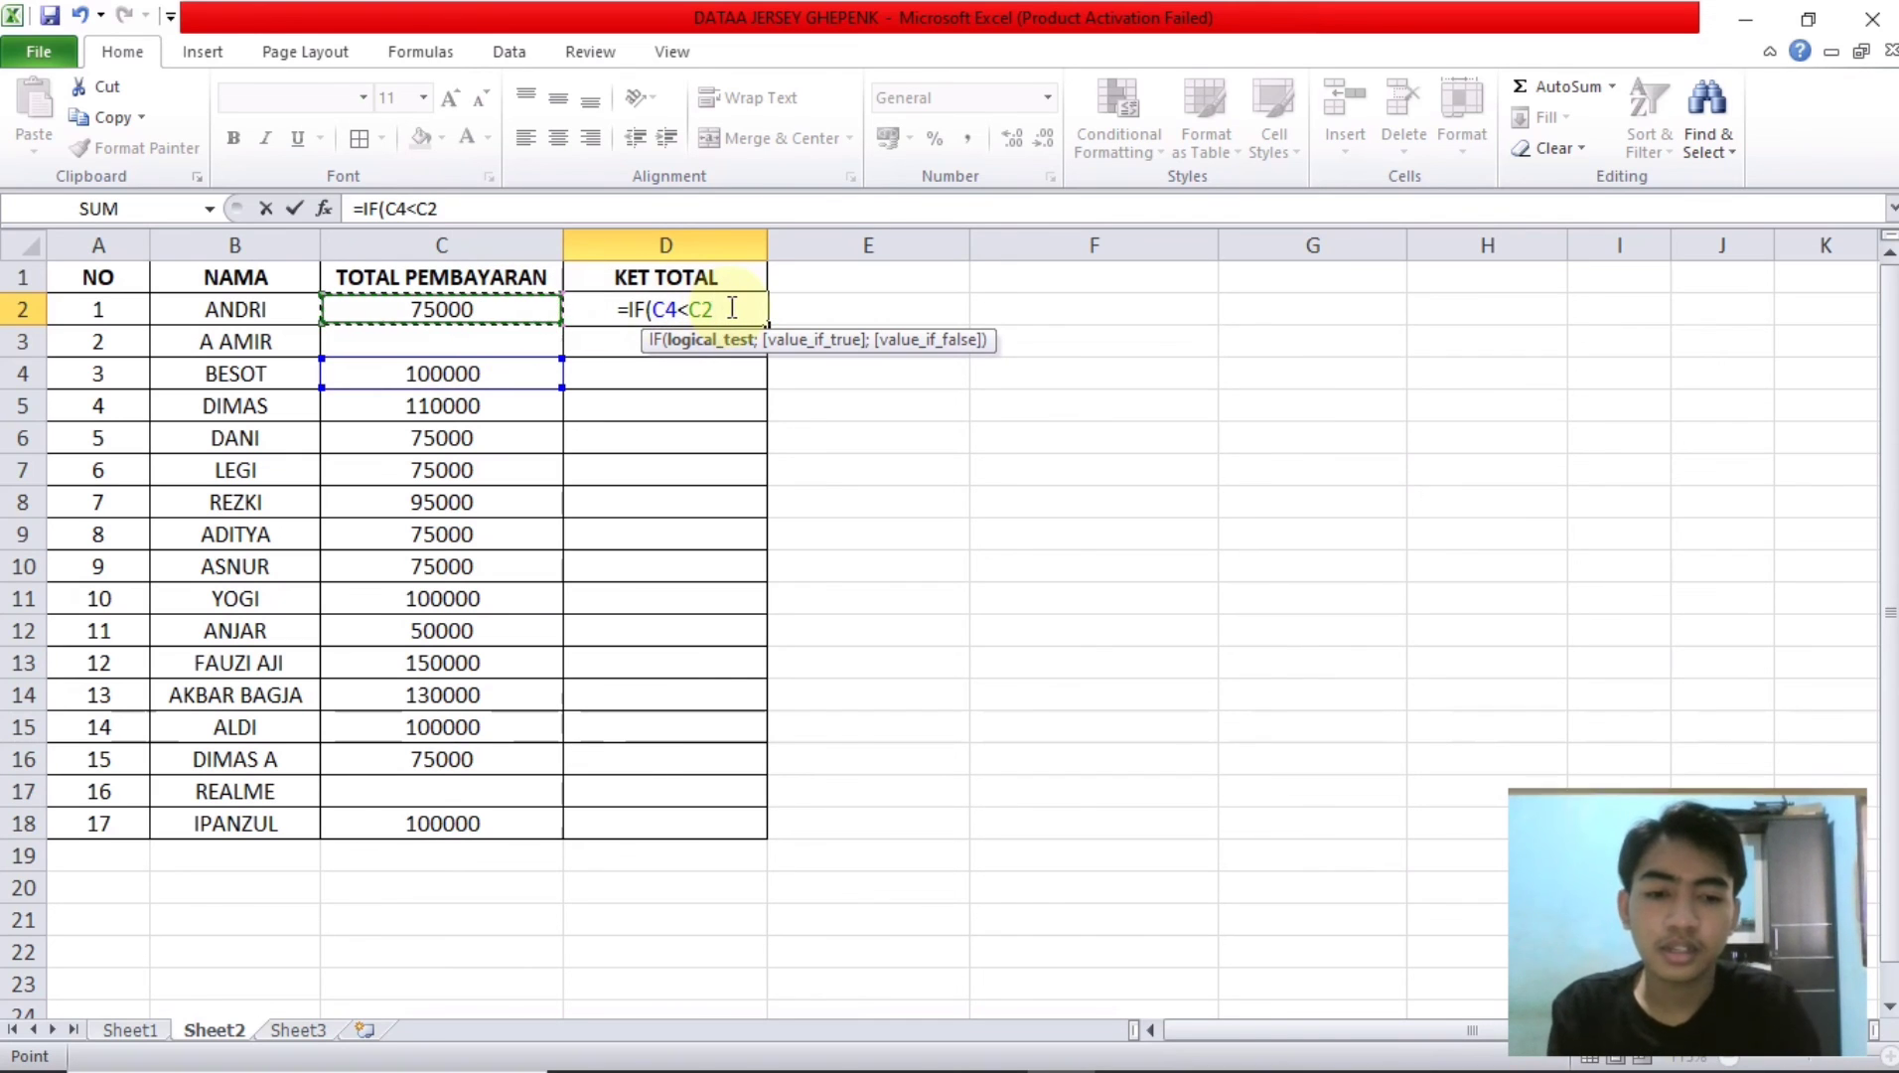
key(F8)
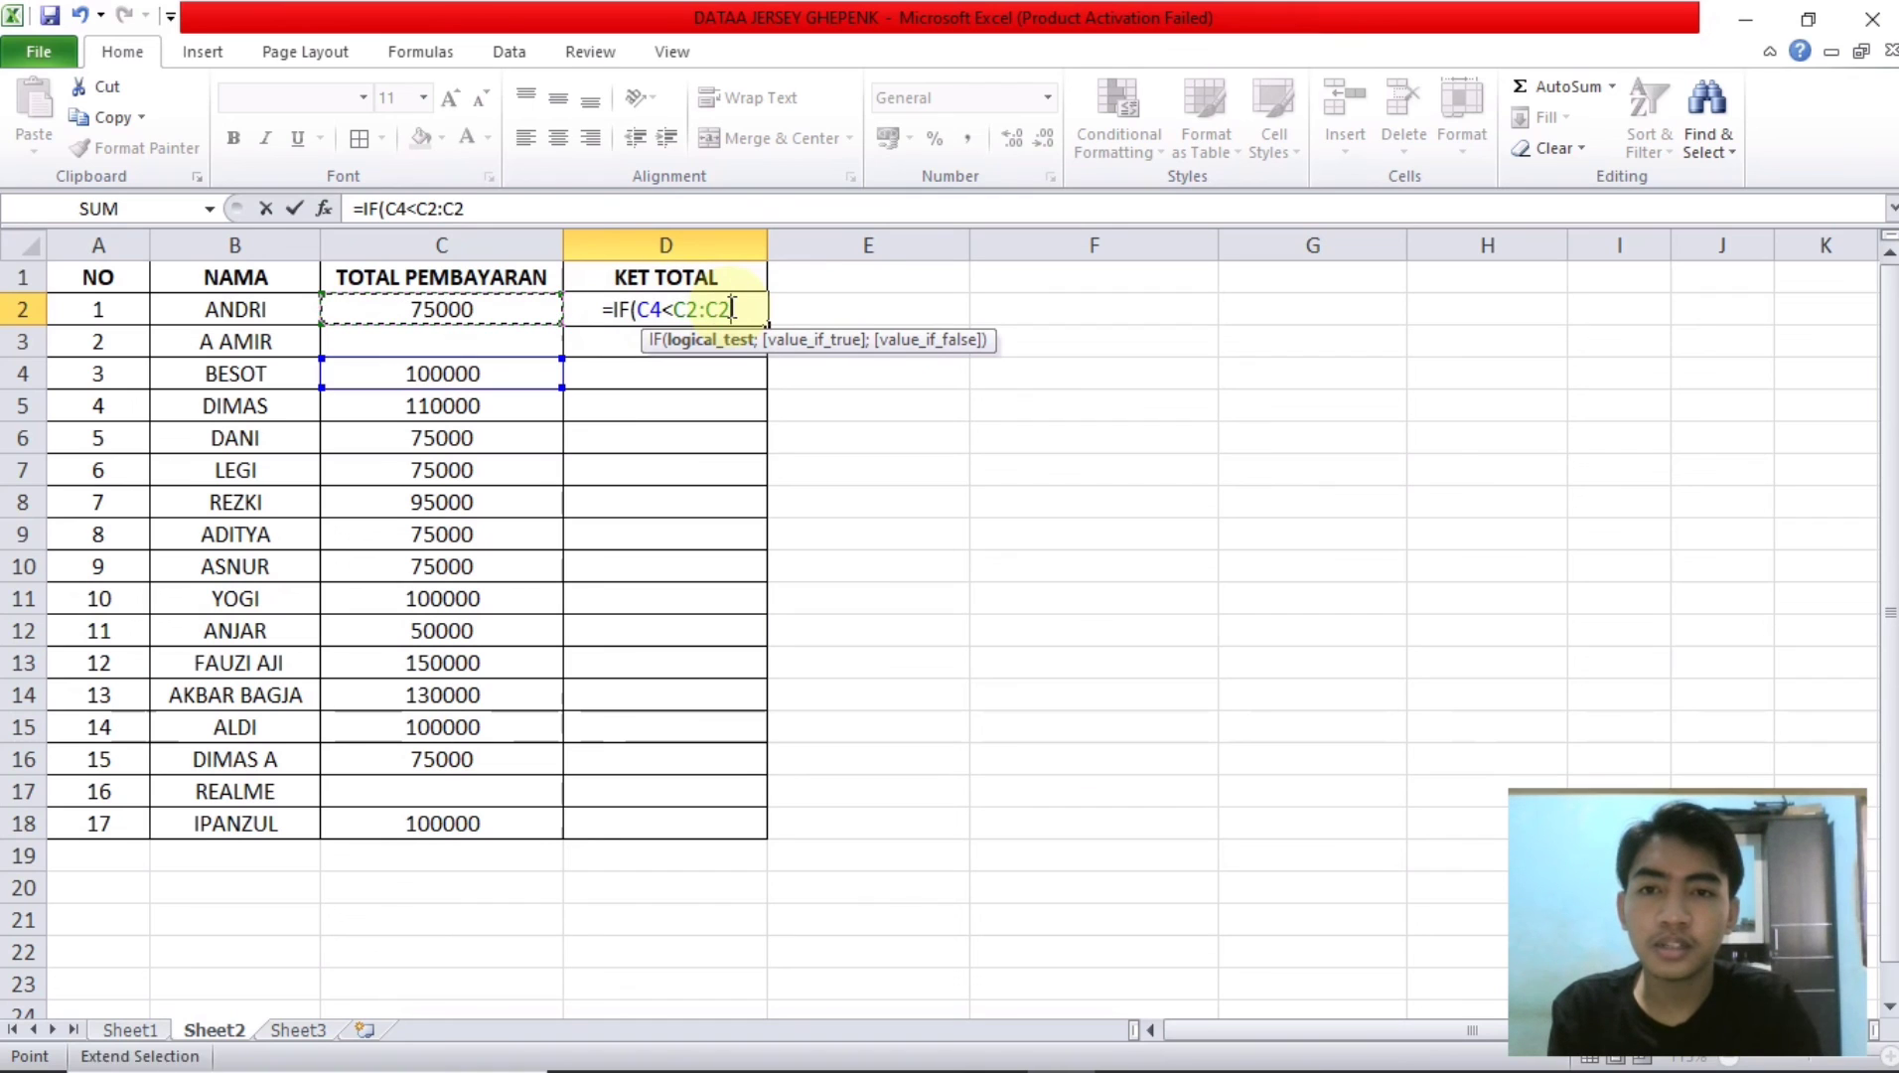
key(BackSpace)
key(BackSpace)
key(BackSpace)
text(;)
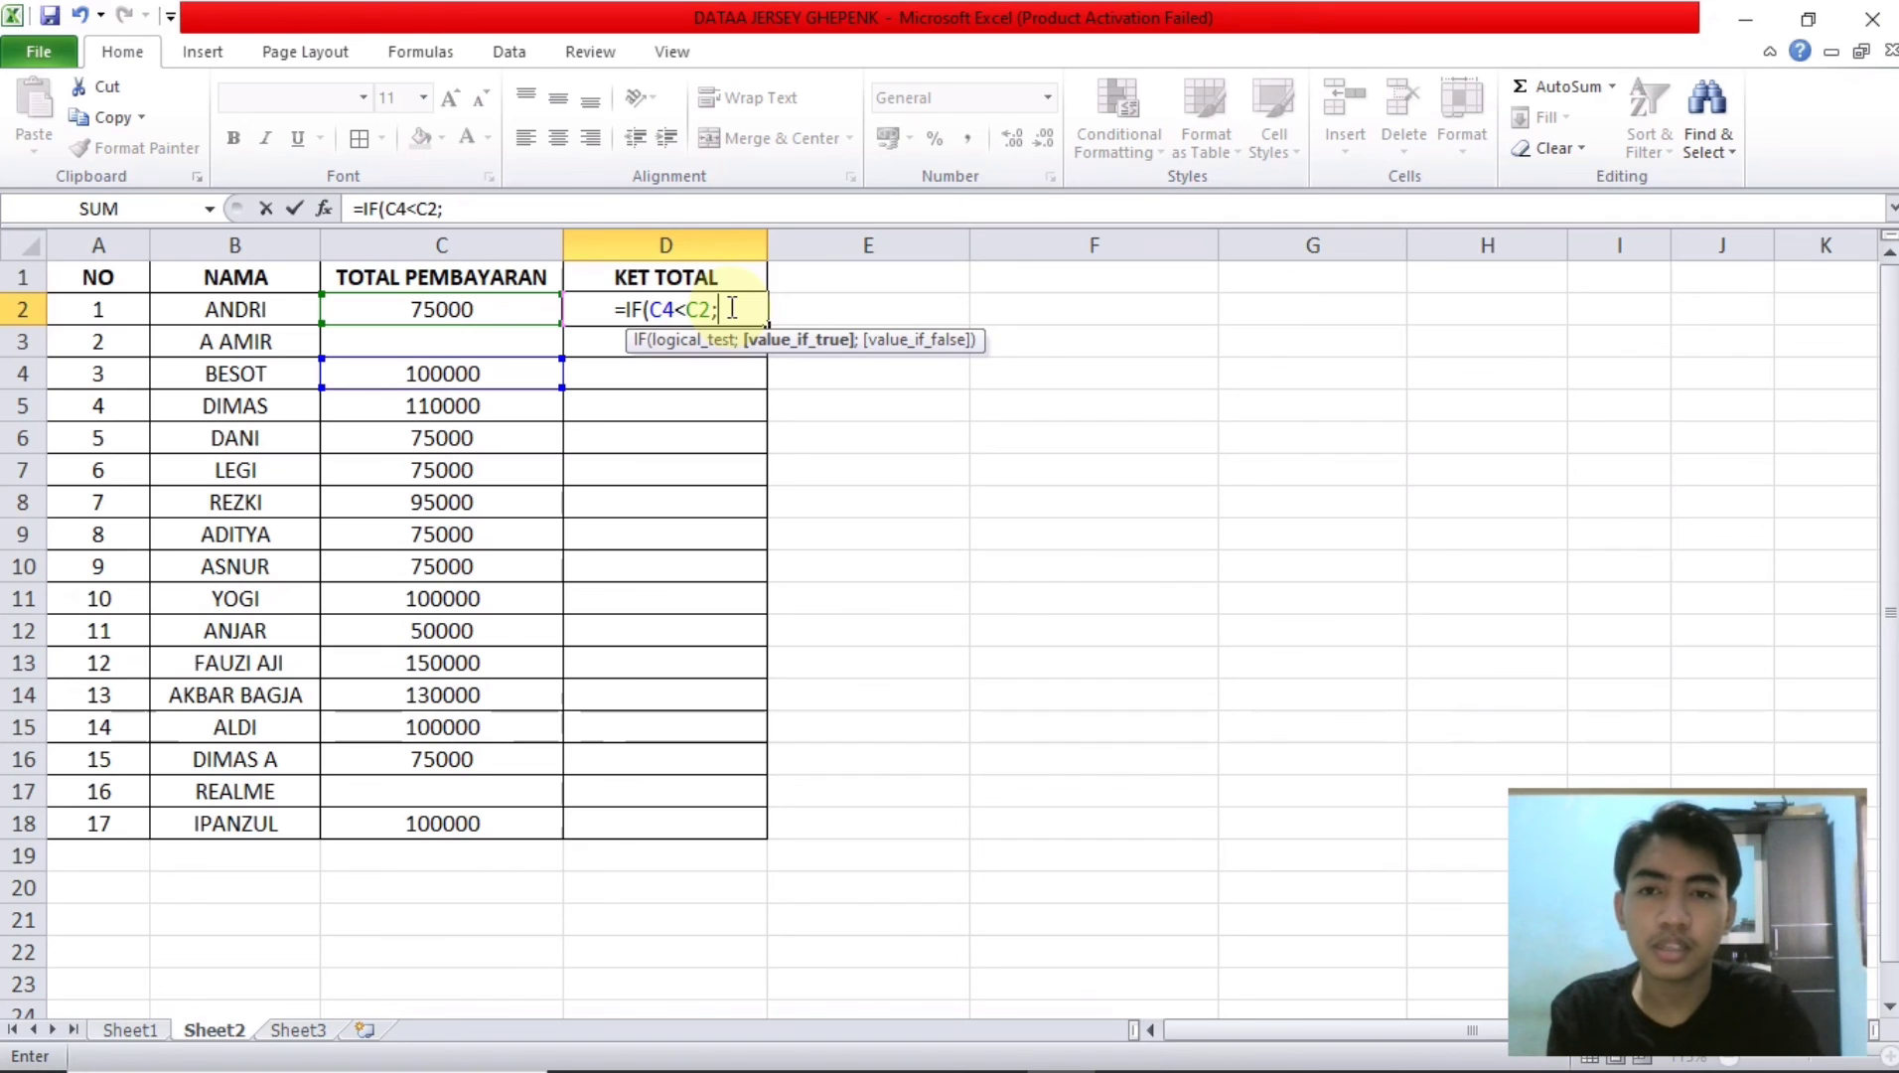
Step: Complete the IF formula in D2 with "LUNAS" as the true result and "BELUM LUNAS" as the false result
text("L)
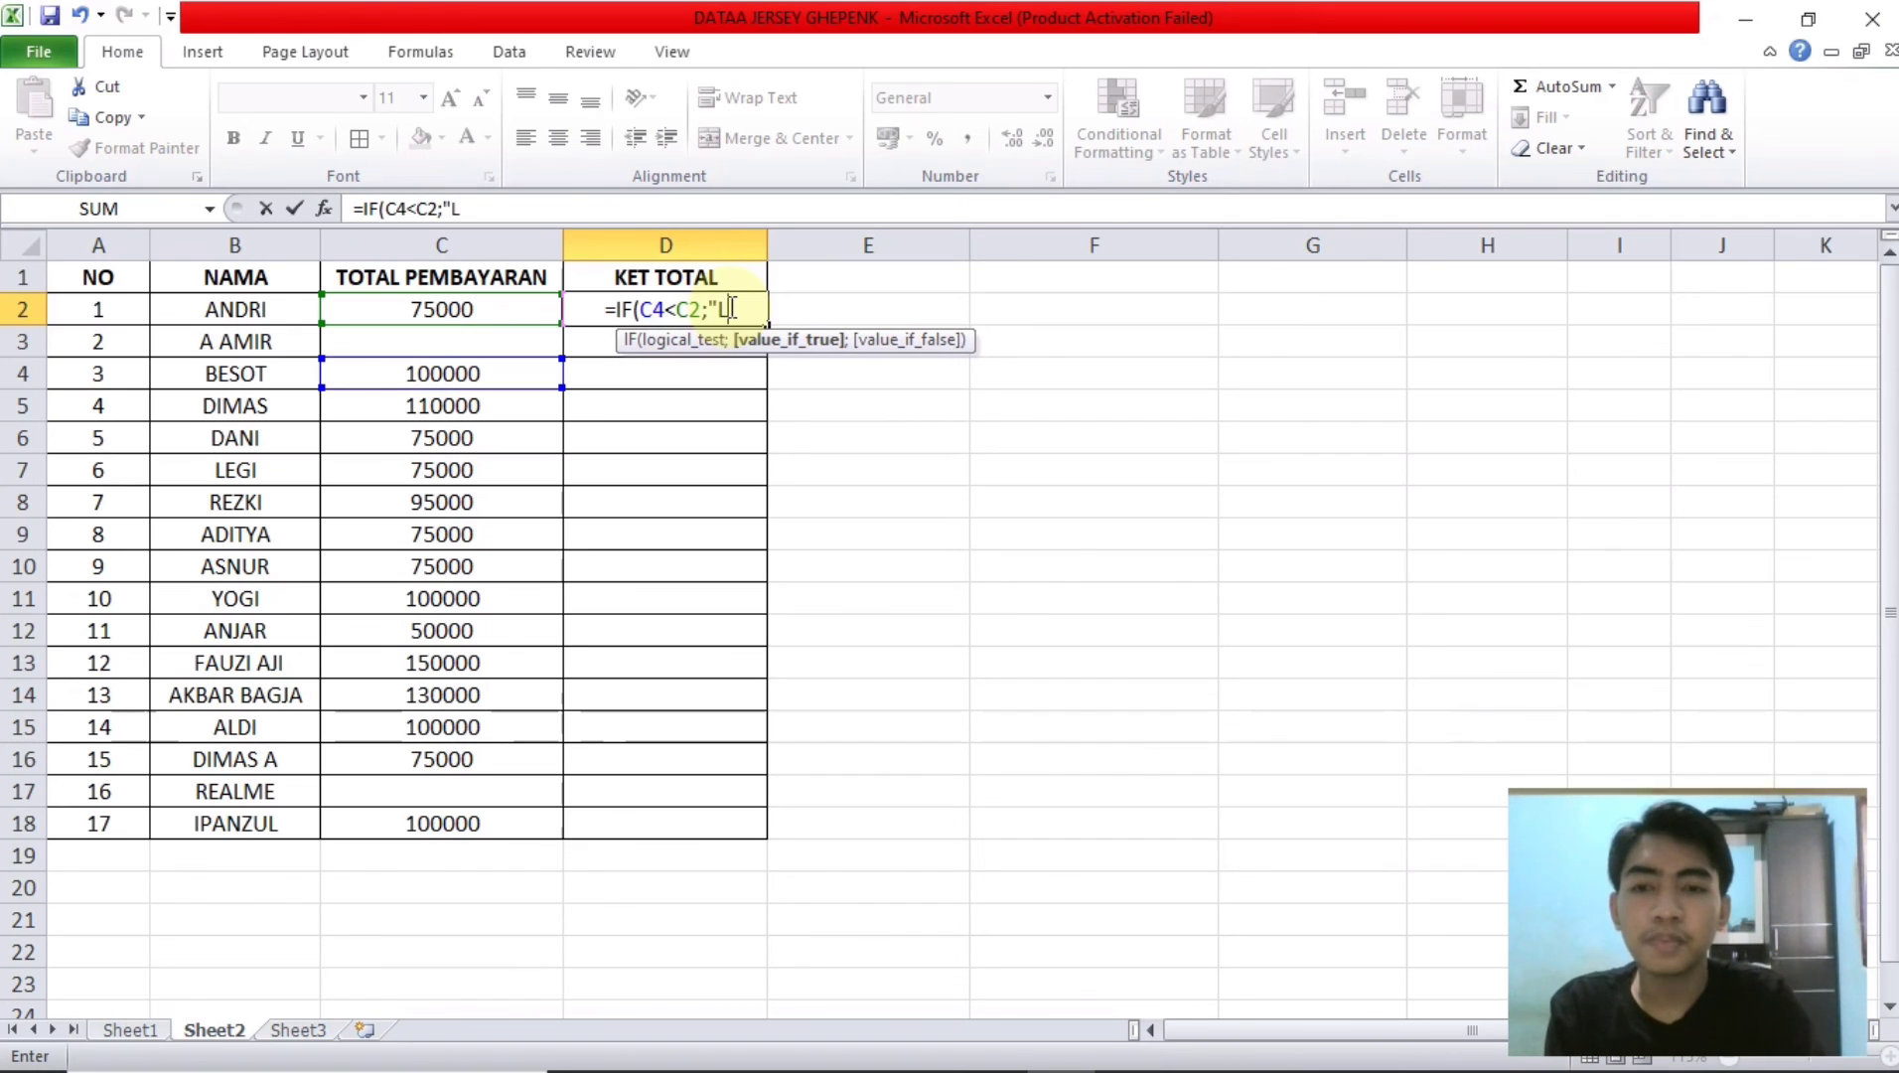
text(UNAS")
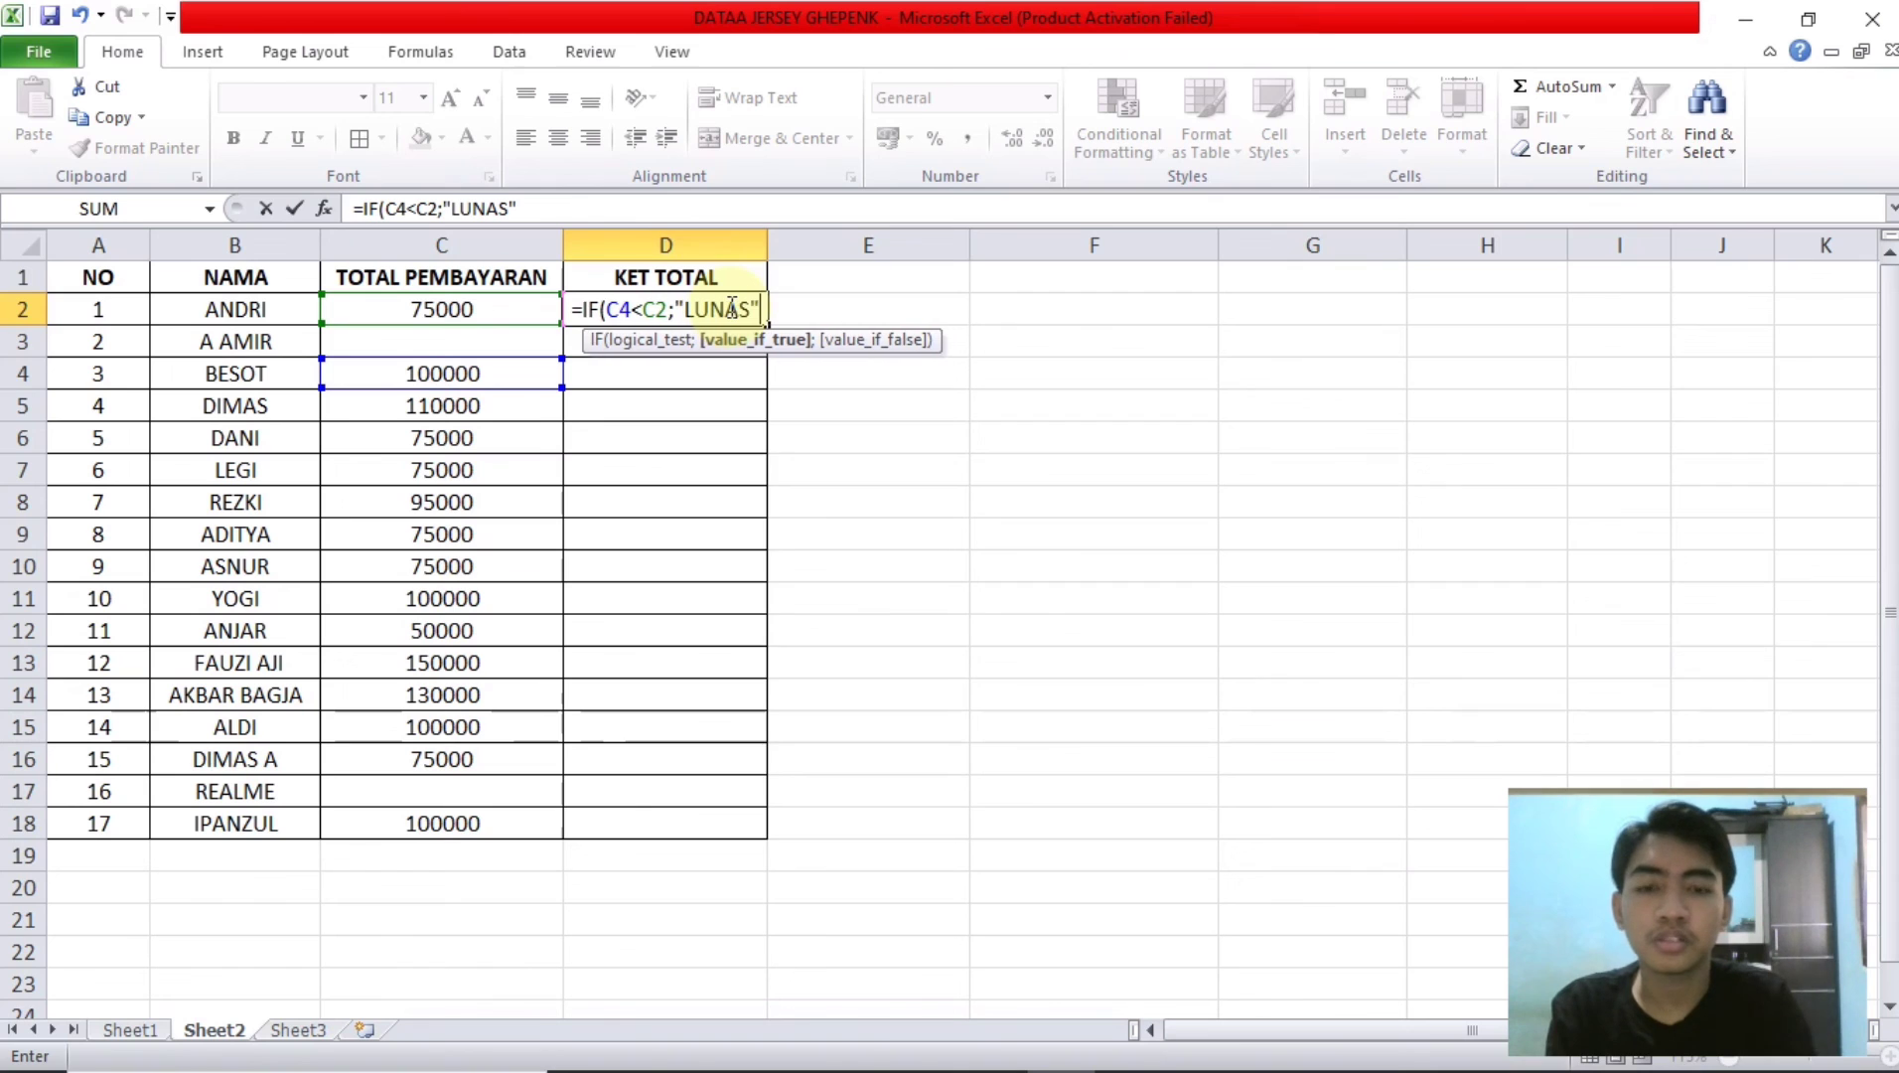
text(;")
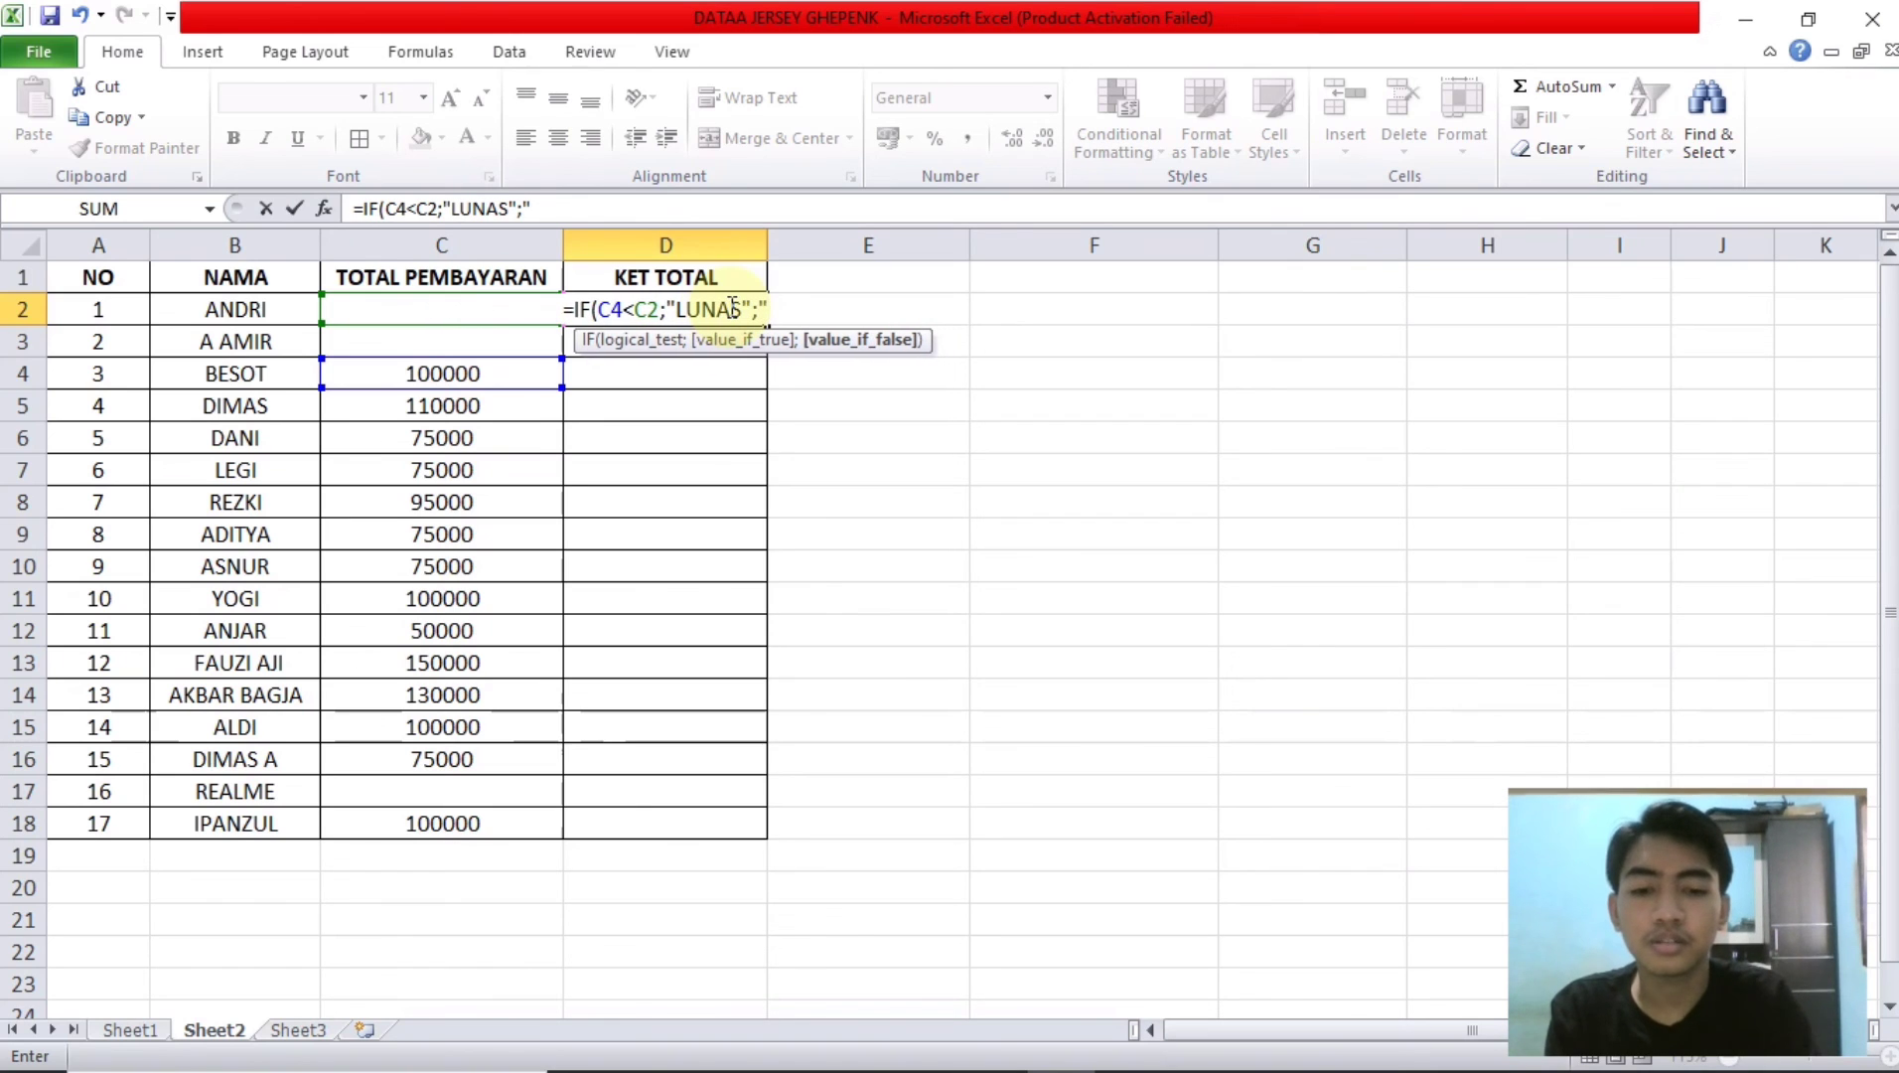
text(B)
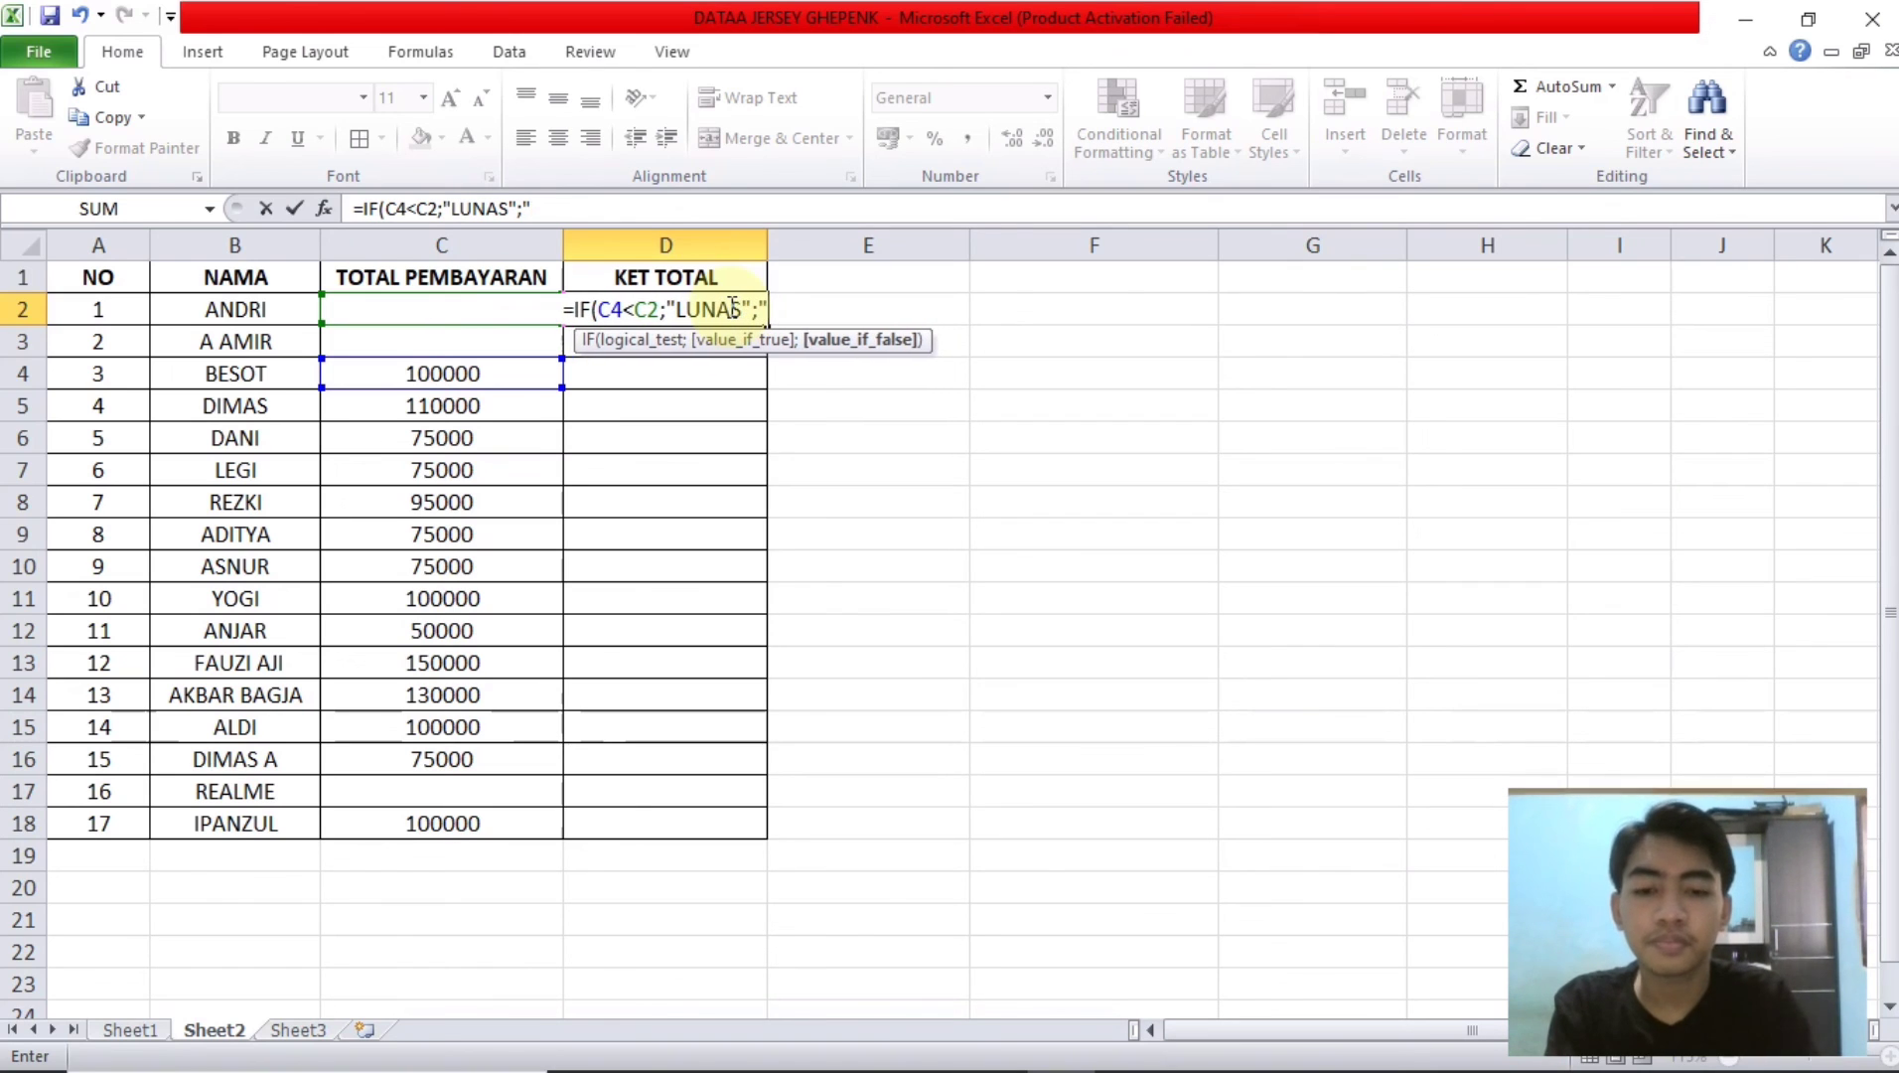
text(ELUM)
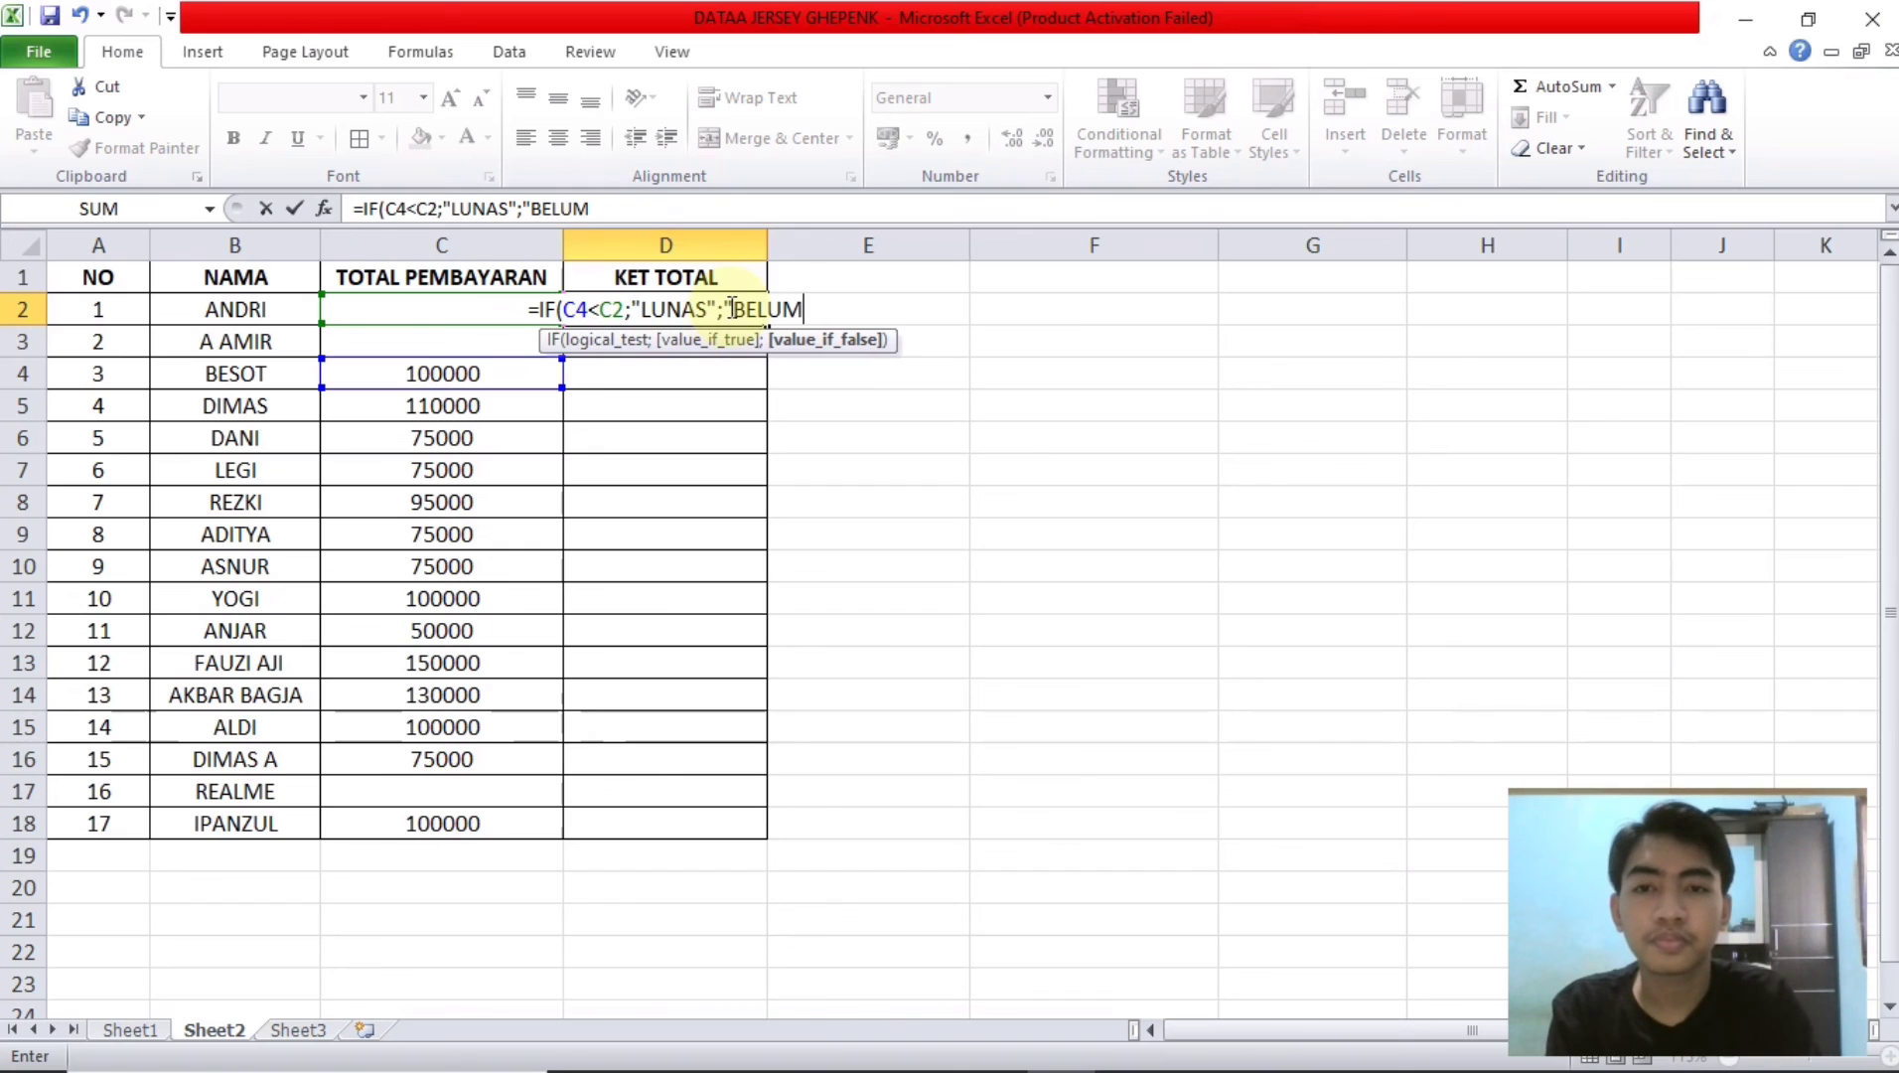
text( K)
key(BackSpace)
text(LUNAS)
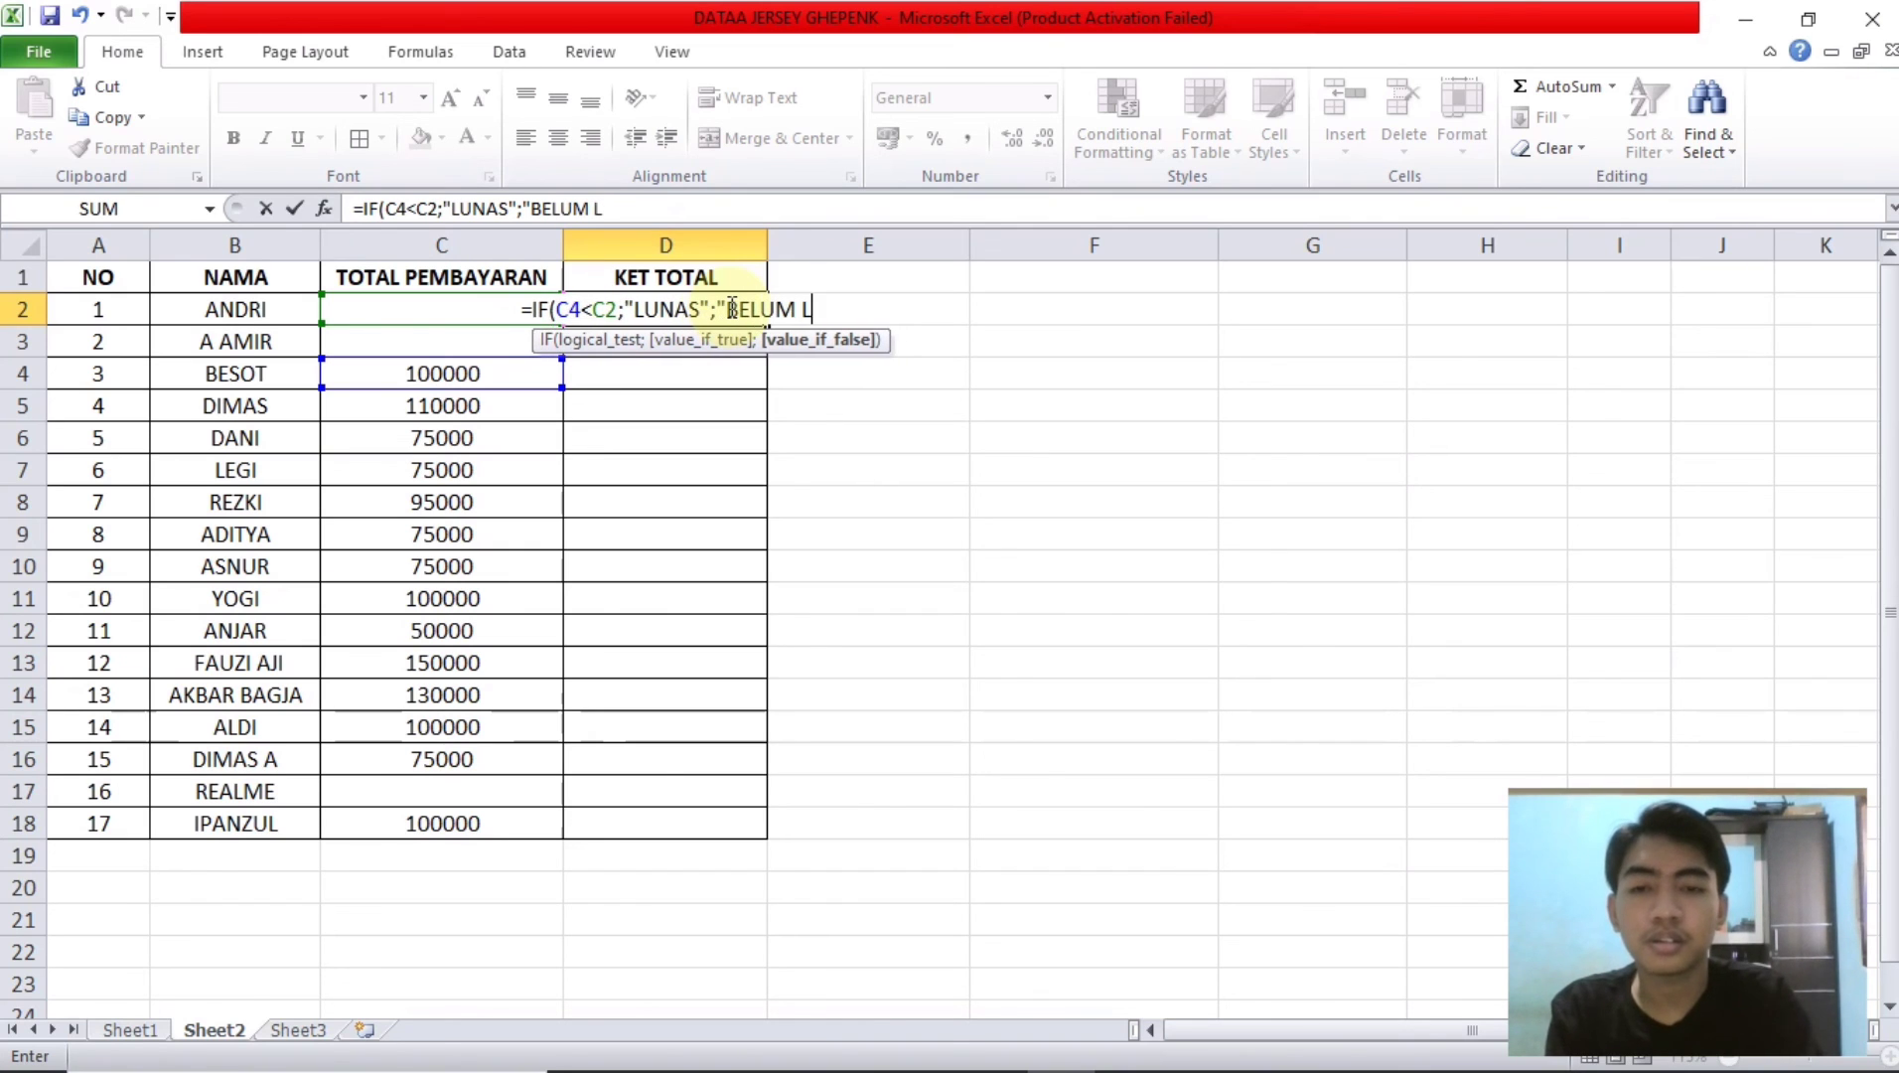
text(")
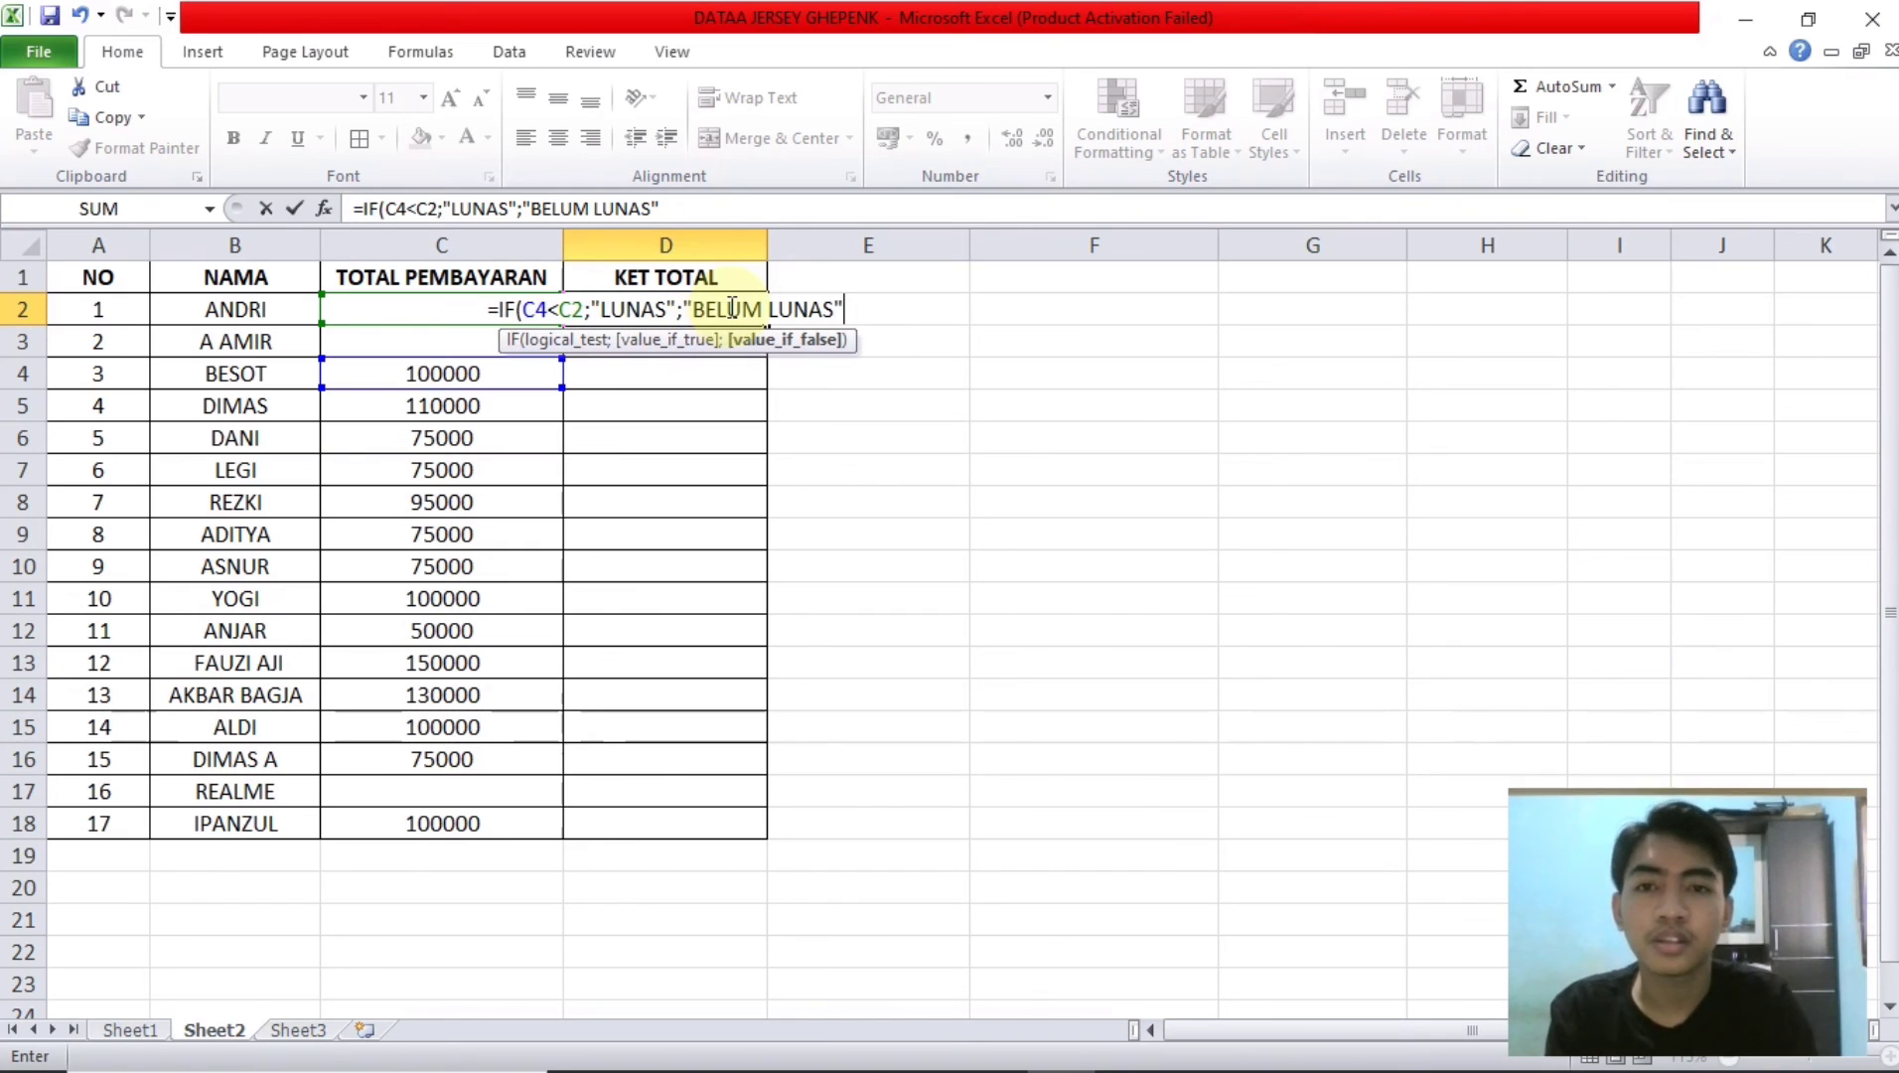
key(Return)
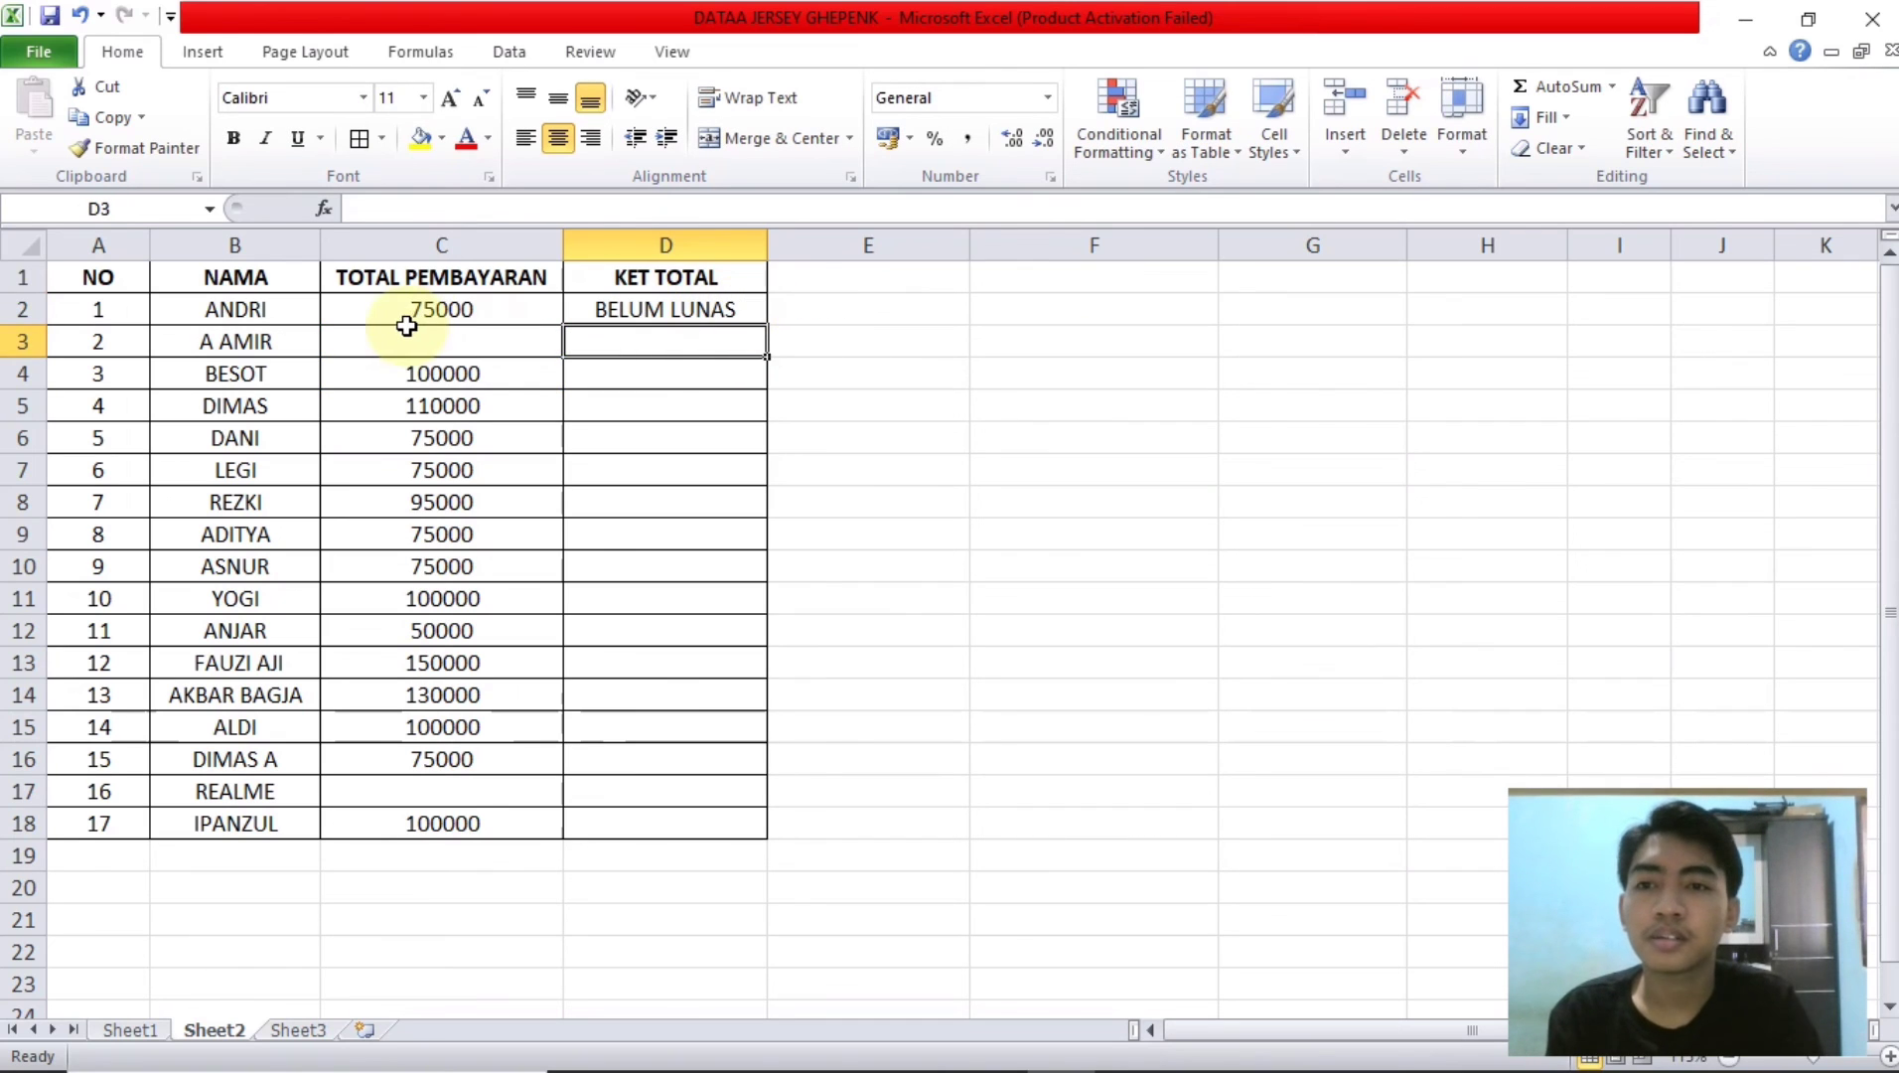
Step: Copy the IF formula from D2 down through D18 in the KET TOTAL column
click(636, 309)
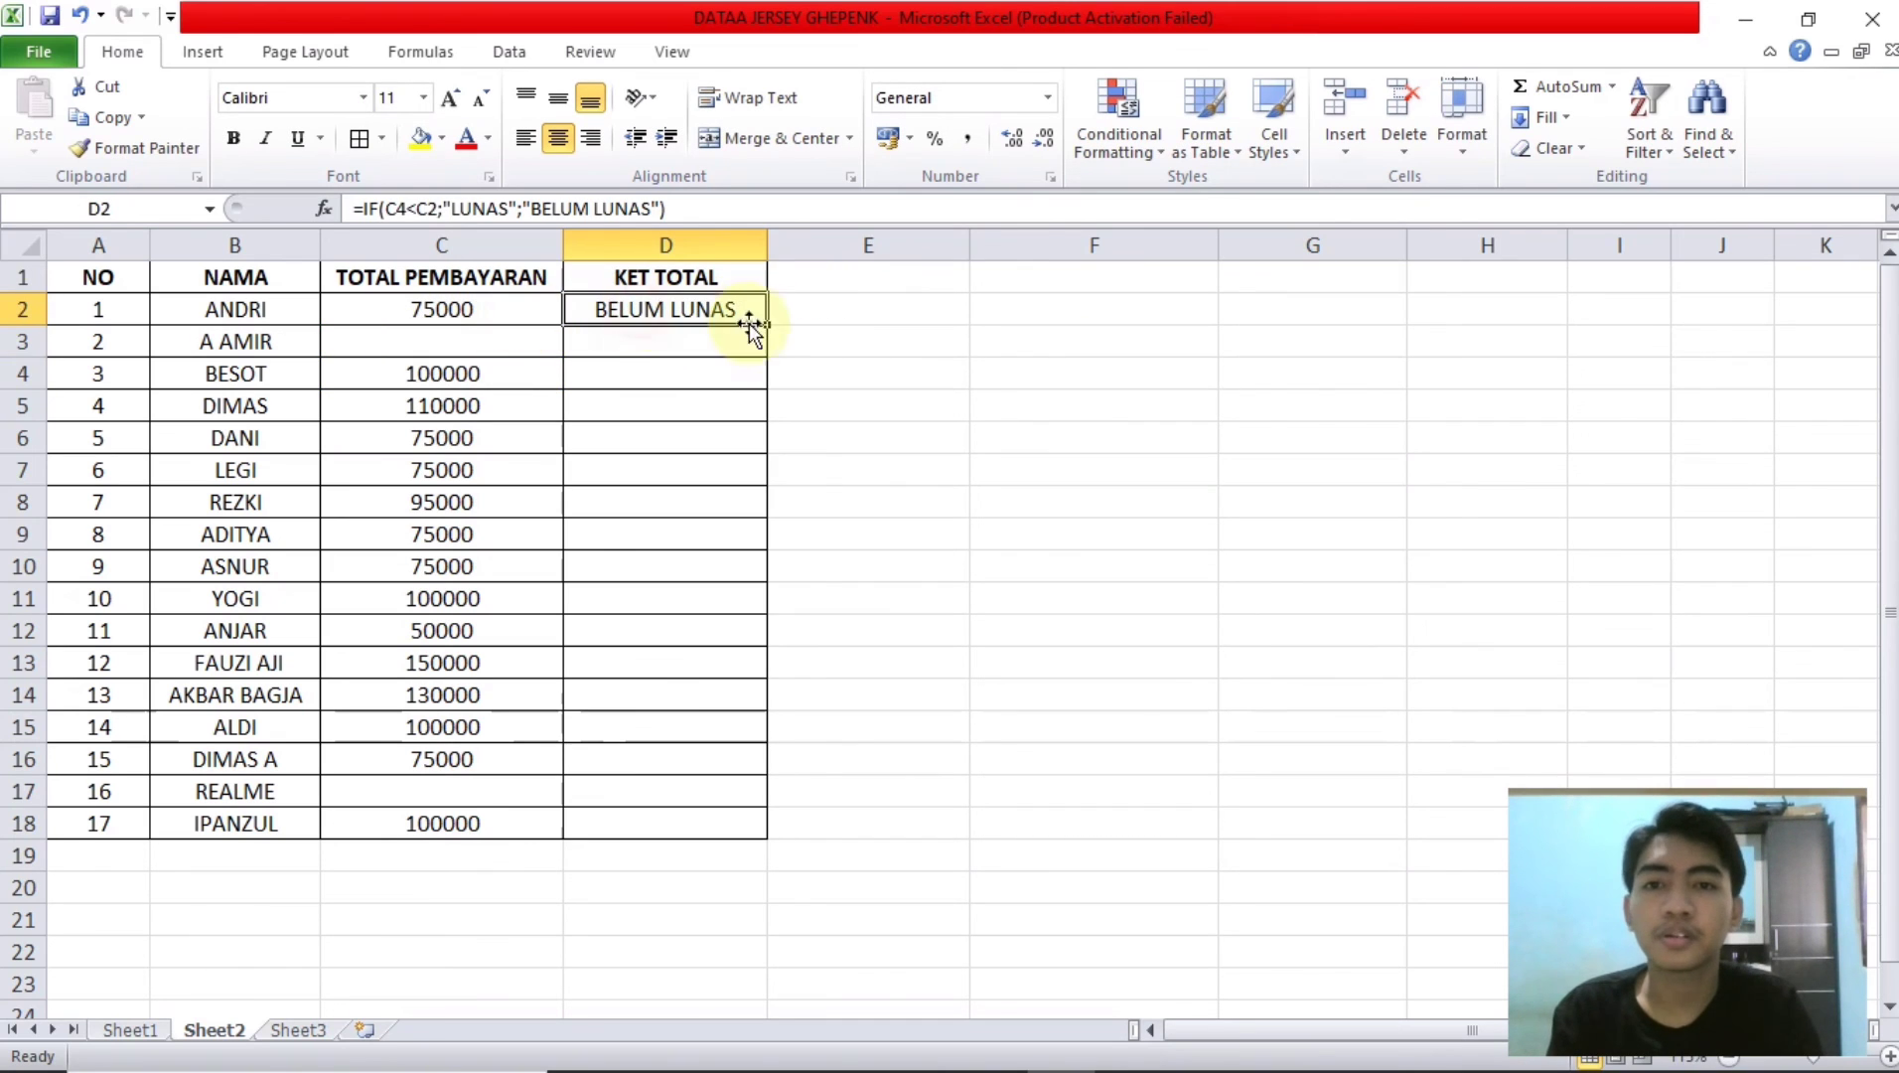
drag(767, 324, 746, 826)
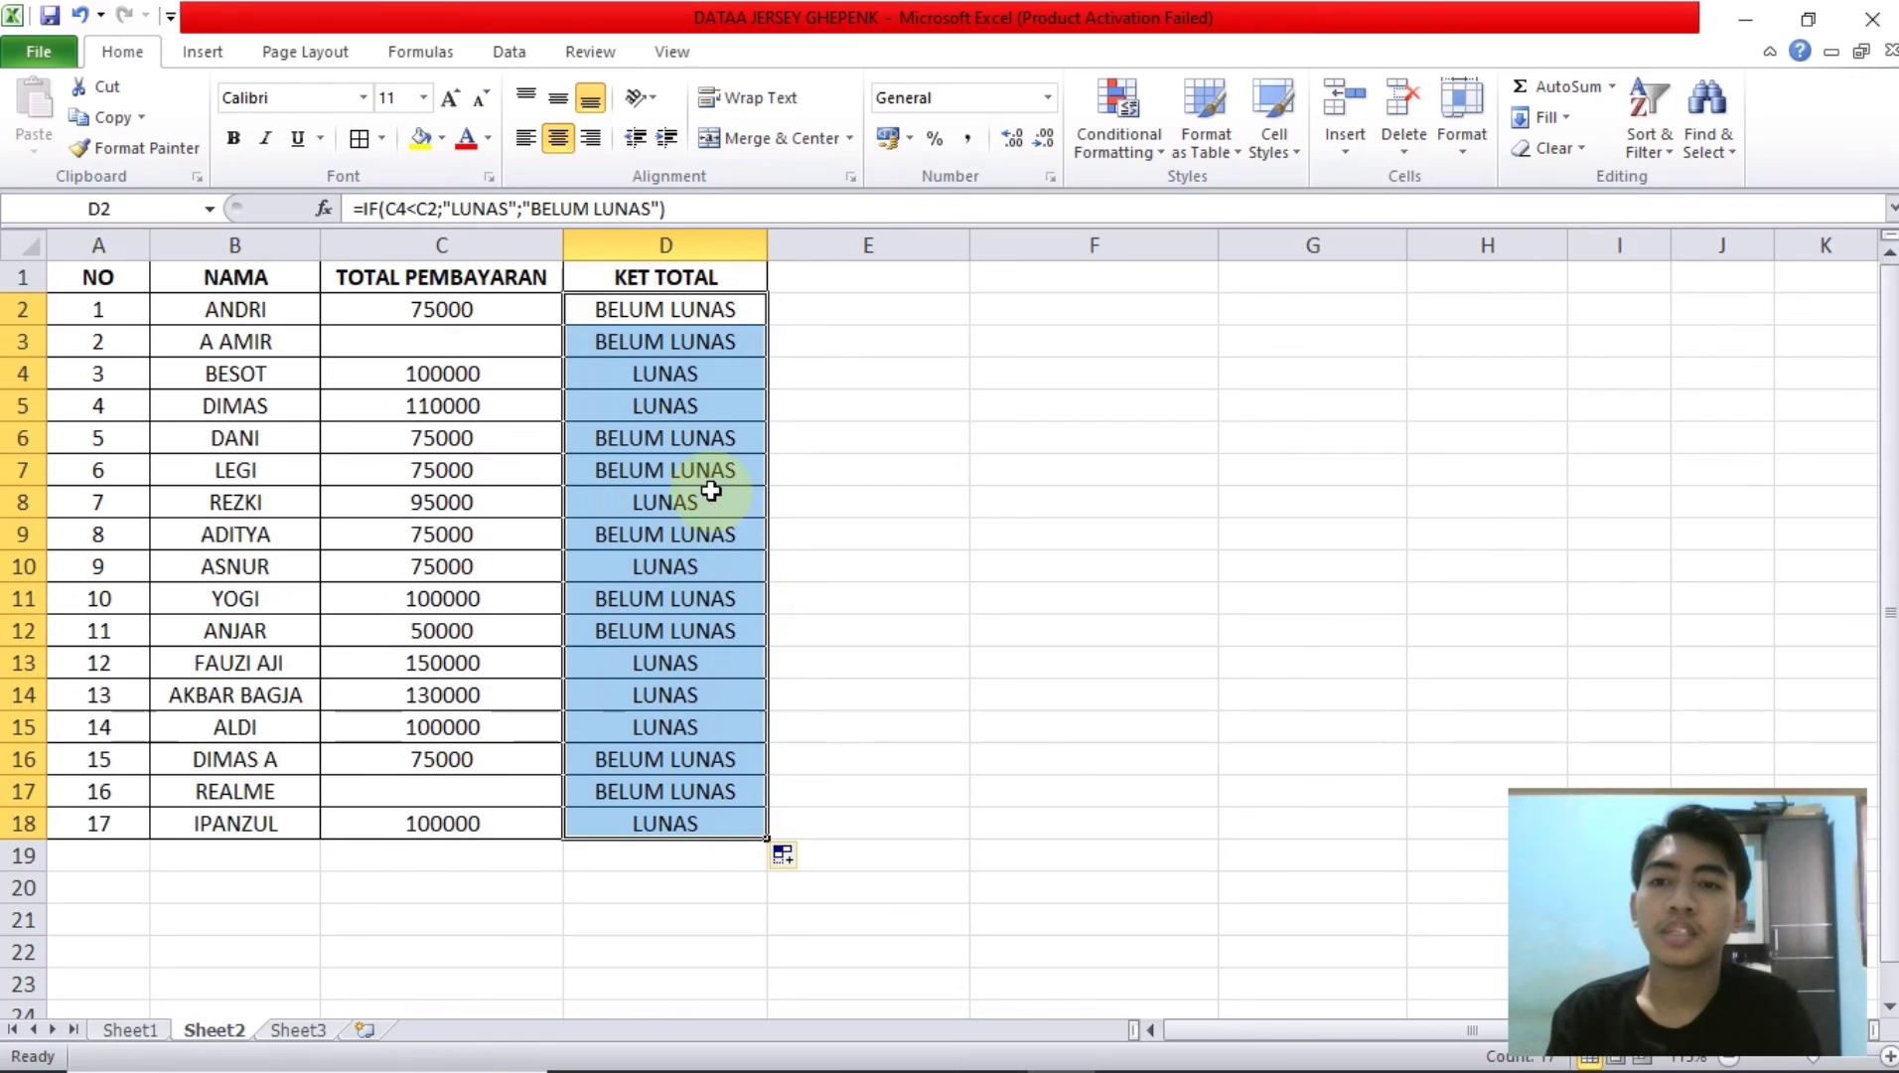
click(667, 374)
click(823, 379)
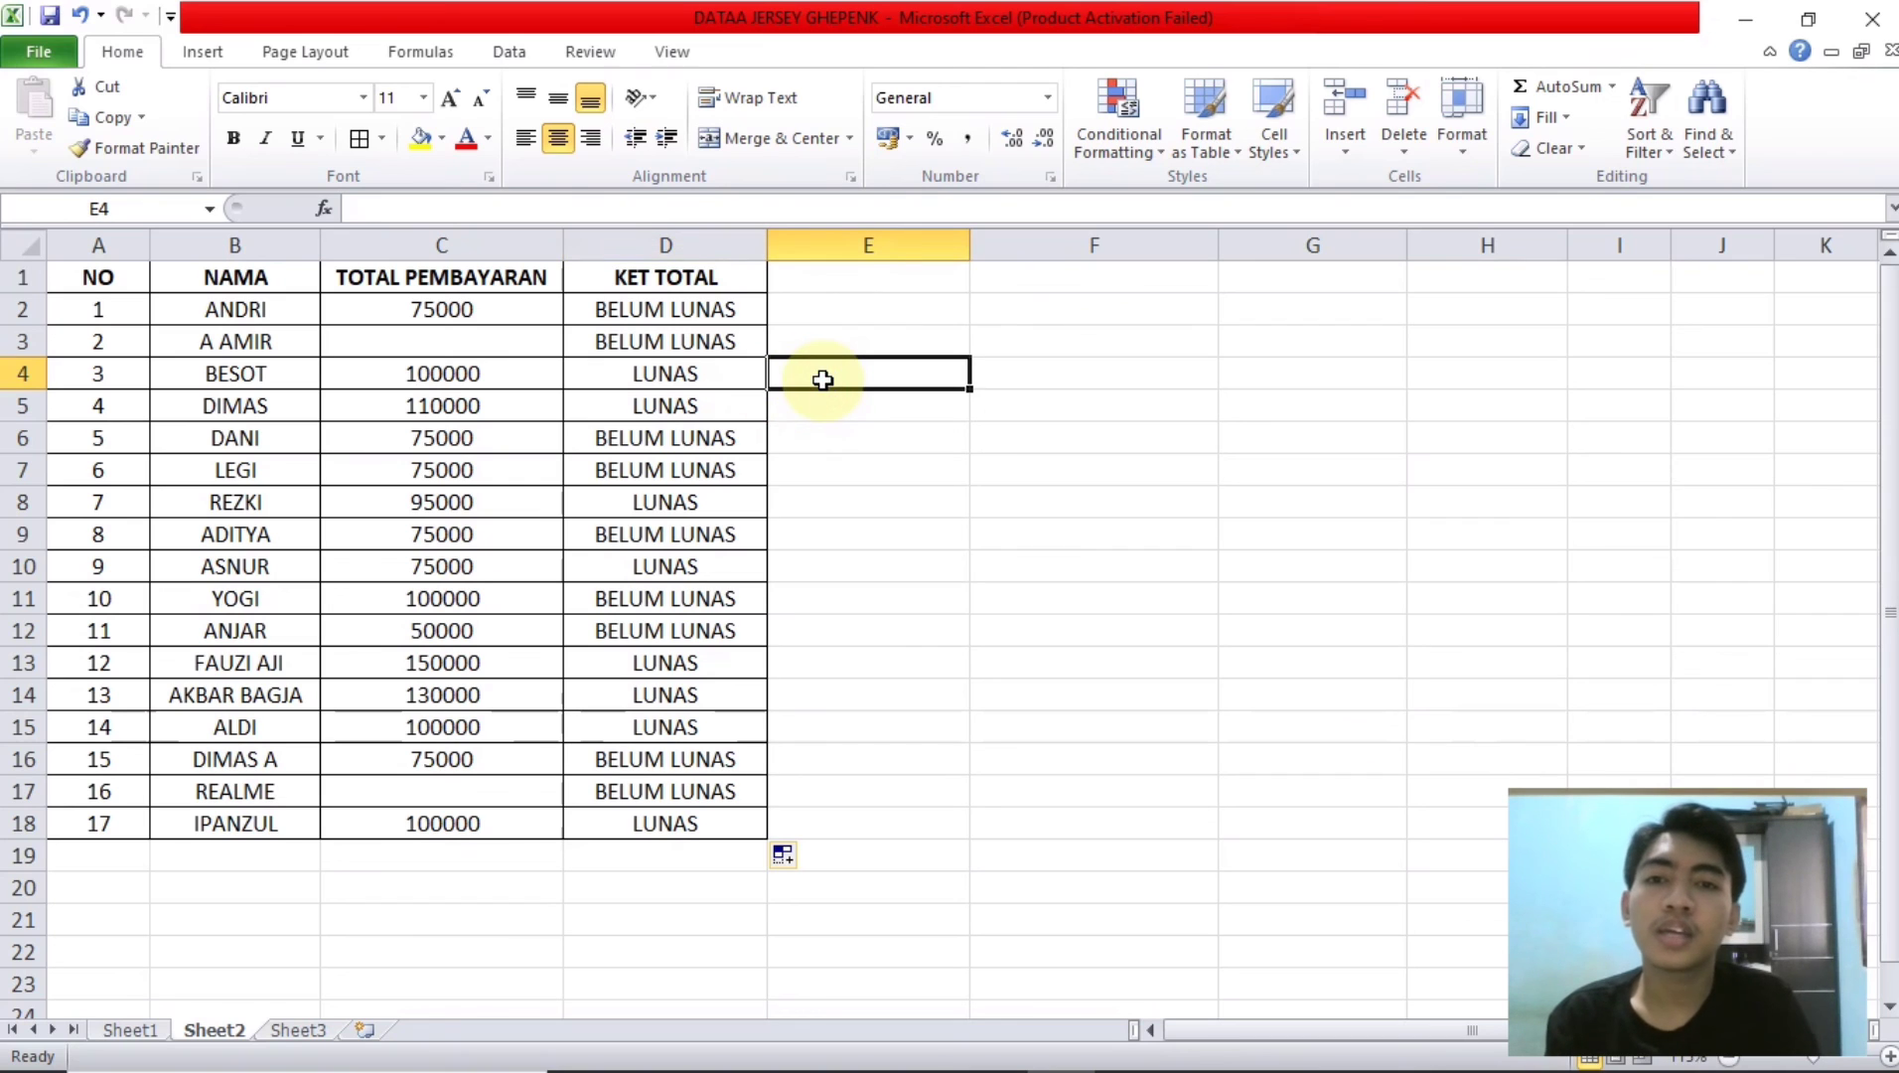
click(833, 411)
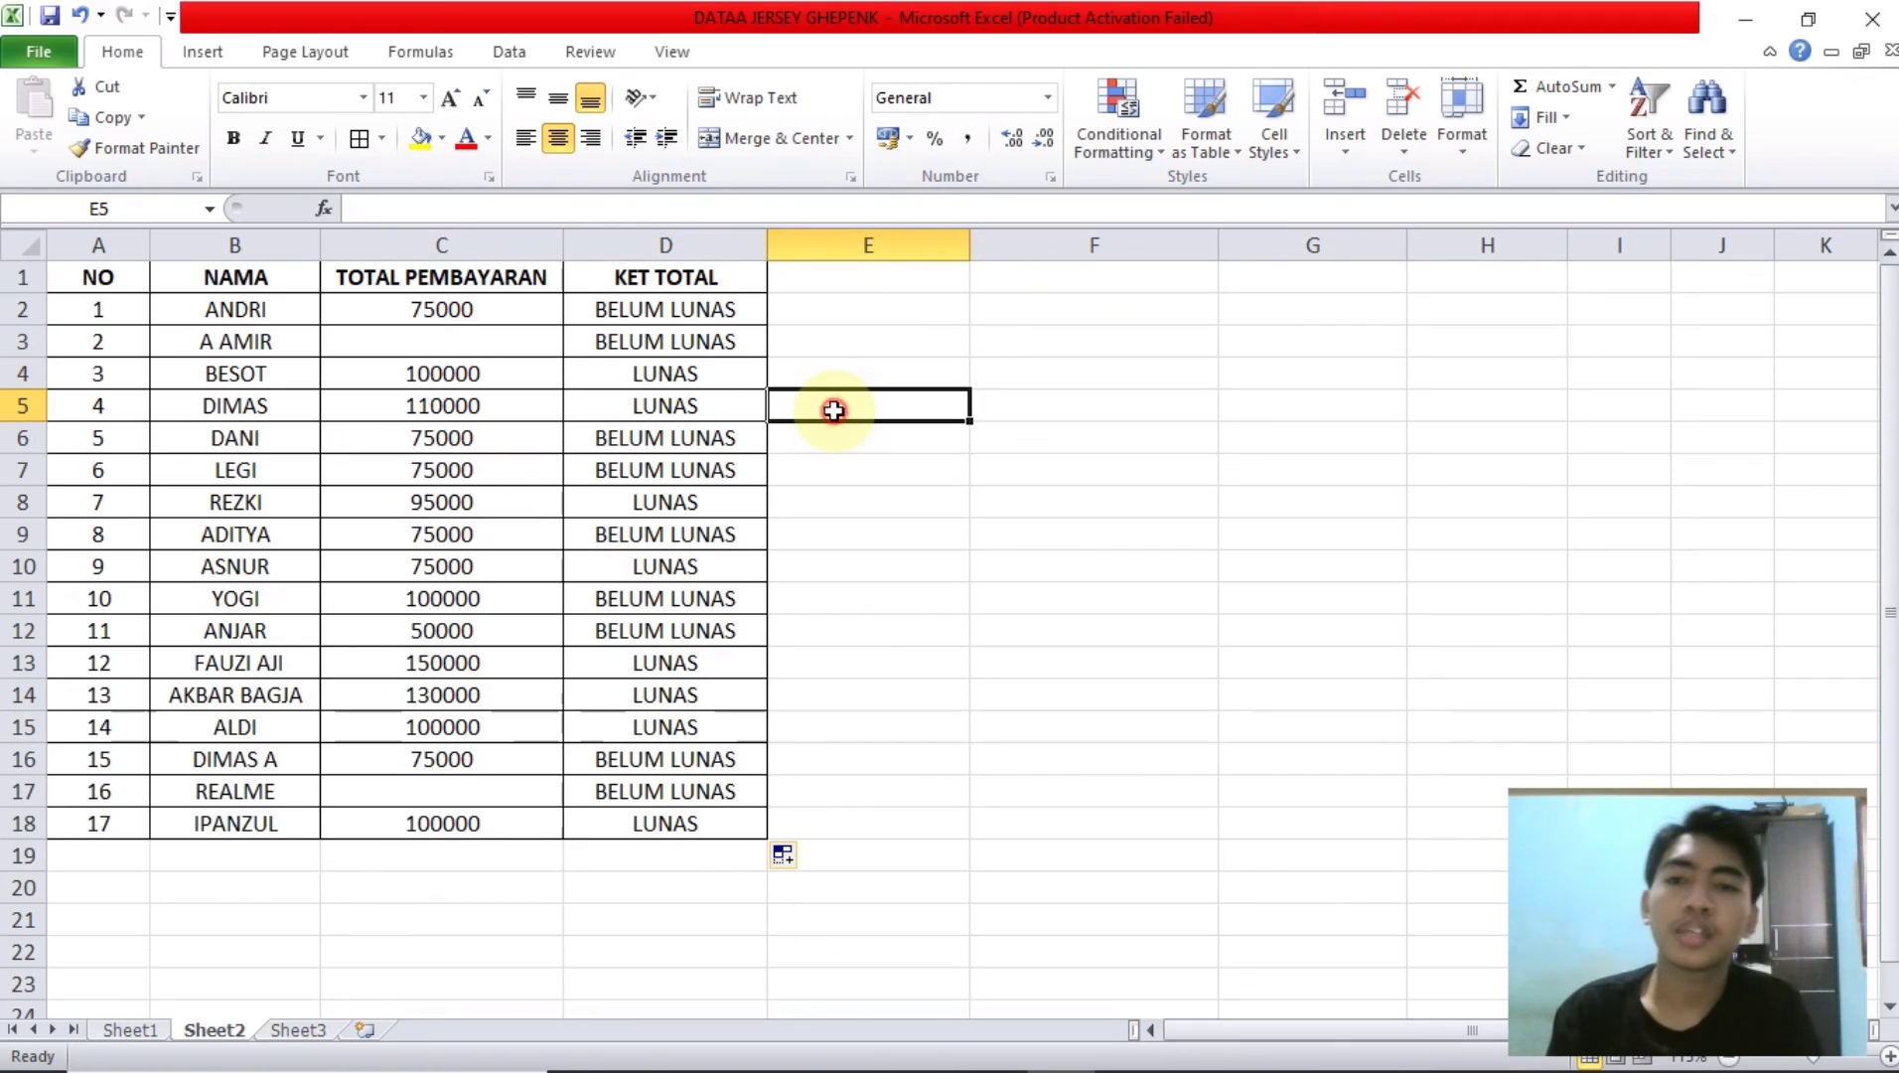